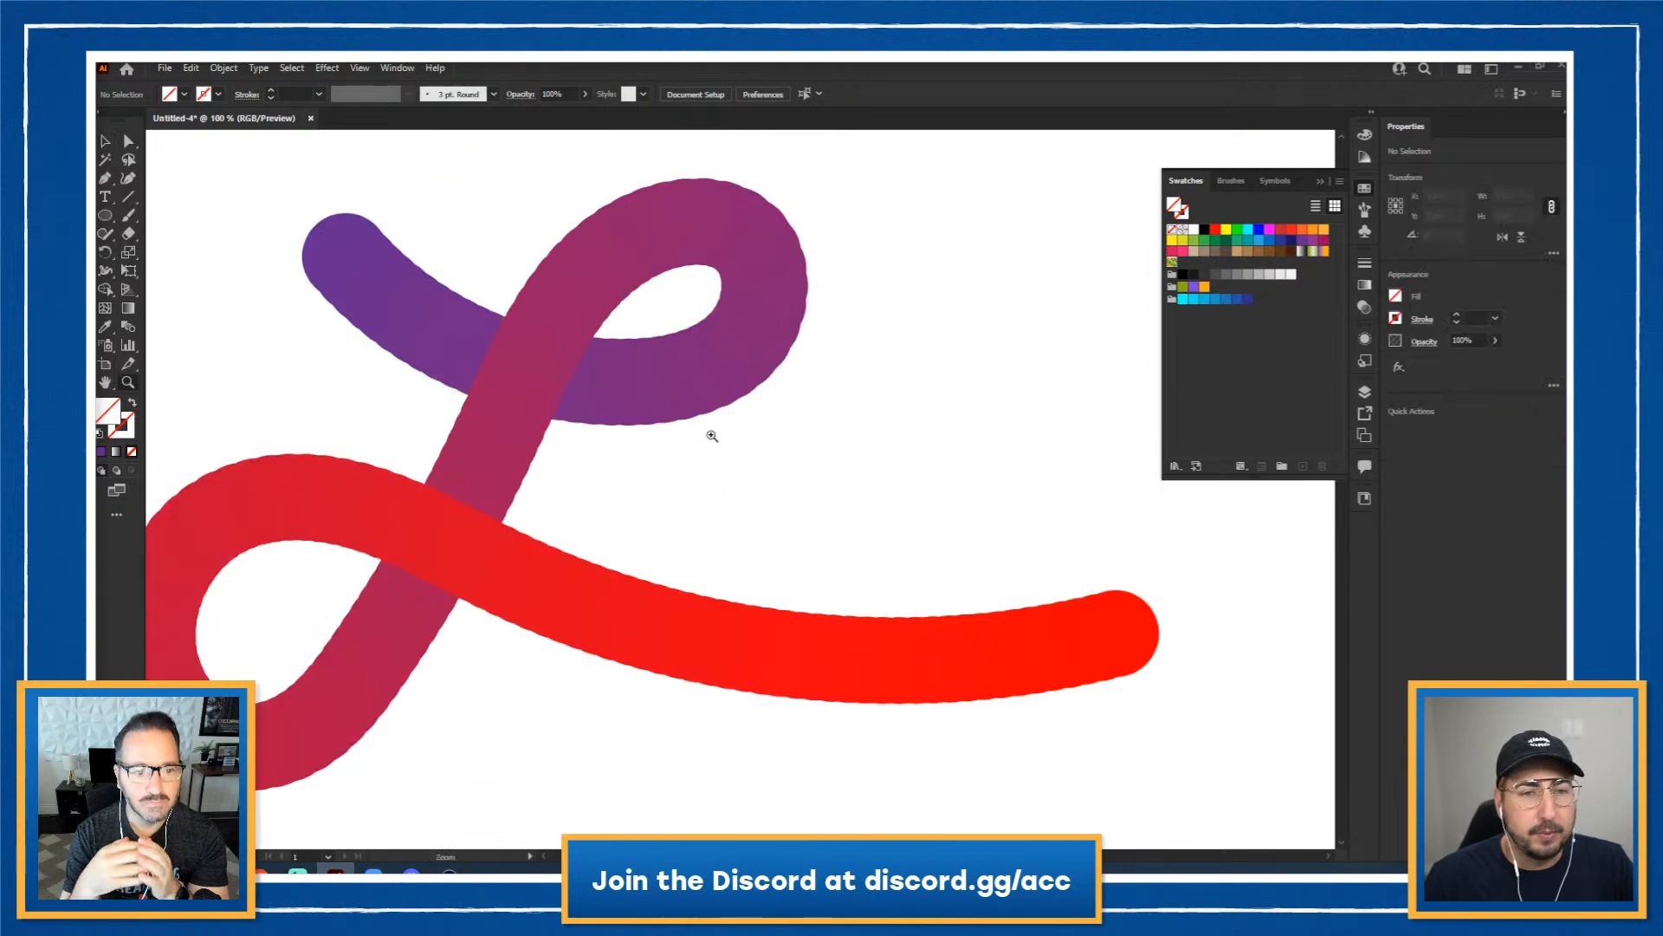
Step: Send the circle at the red end of the looping blend to the back of the stacking order
{"action": "left_click", "coordinate": [713, 434]}
{"action": "mouse_move", "coordinate": [694, 405]}
{"action": "left_mouse_down"}
{"action": "mouse_move", "coordinate": [920, 549]}
{"action": "mouse_move", "coordinate": [613, 310]}
{"action": "mouse_move", "coordinate": [468, 356]}
{"action": "mouse_move", "coordinate": [745, 465]}
{"action": "mouse_move", "coordinate": [671, 421]}
{"action": "left_mouse_up"}
{"action": "left_click", "coordinate": [860, 527], "text": "alt"}
{"action": "left_click", "coordinate": [861, 527], "text": "alt"}
{"action": "left_click_drag", "start_coordinate": [741, 504], "coordinate": [790, 506]}
{"action": "key", "text": "a"}
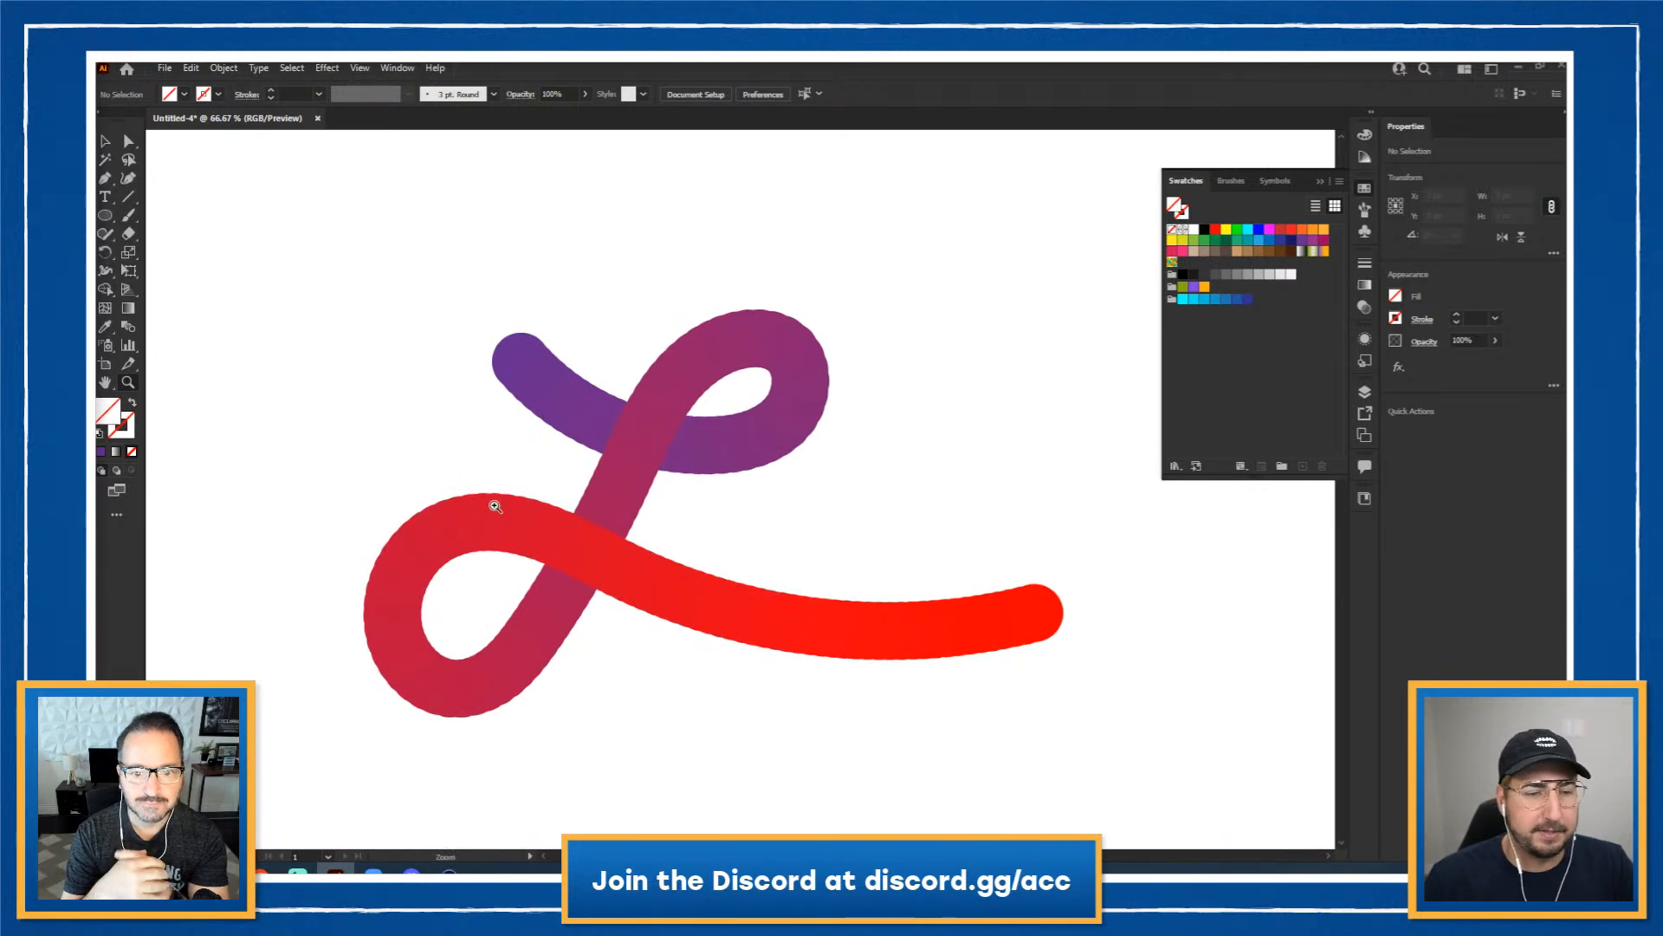
{"action": "left_click", "coordinate": [1049, 625]}
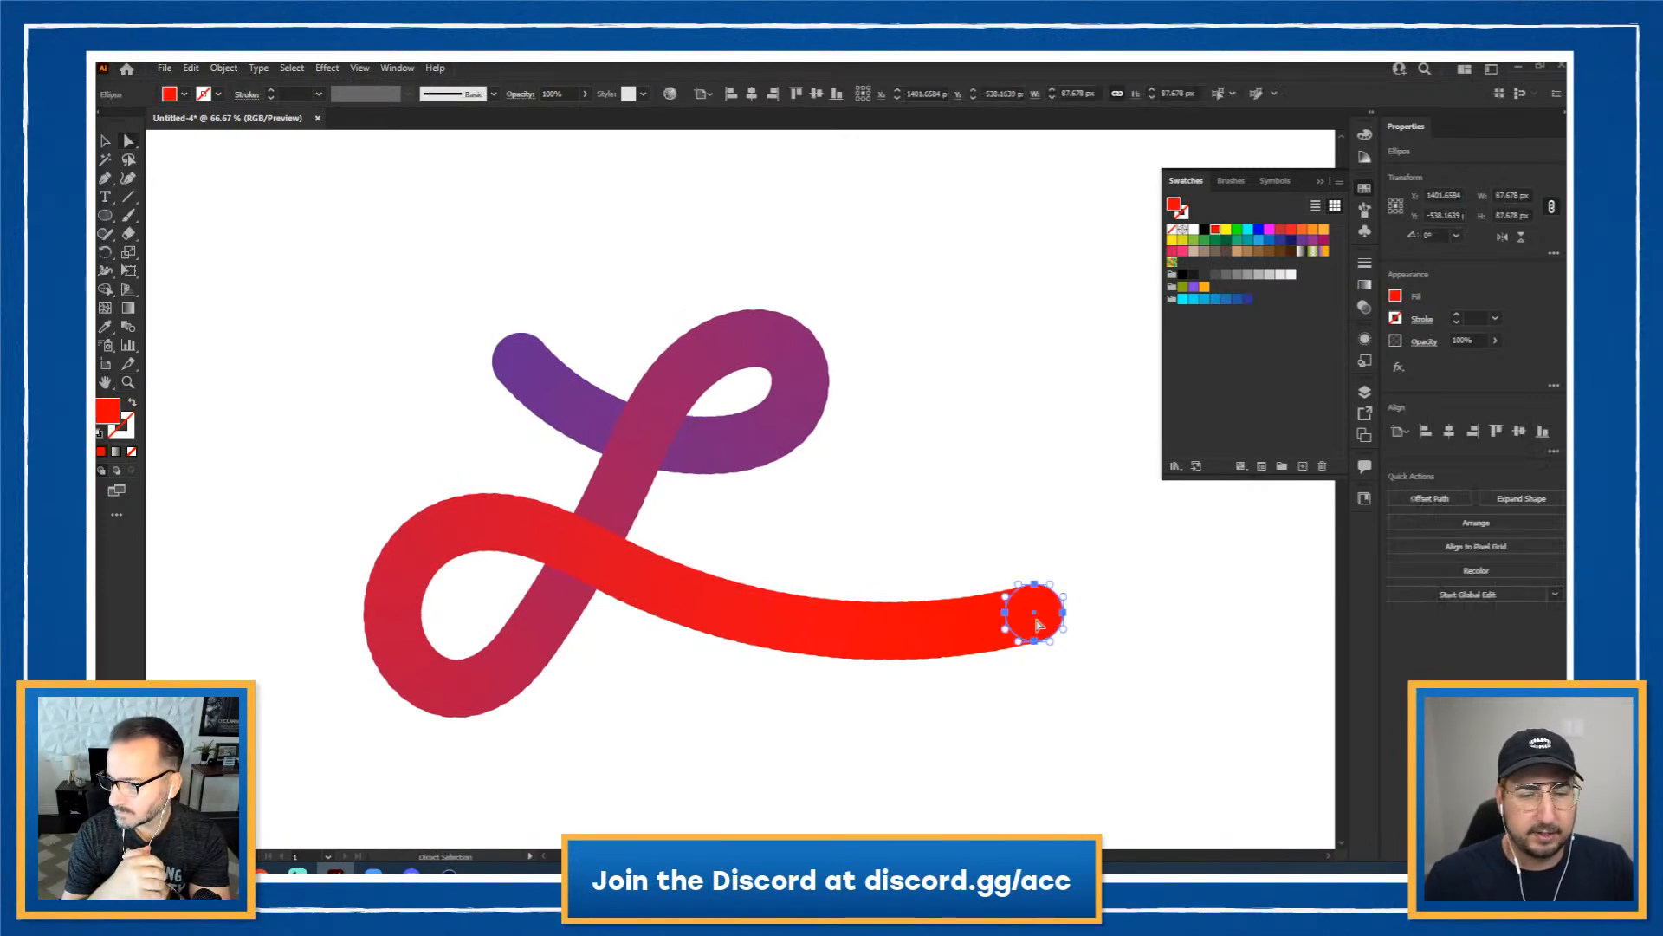
{"action": "right_click", "coordinate": [1042, 616]}
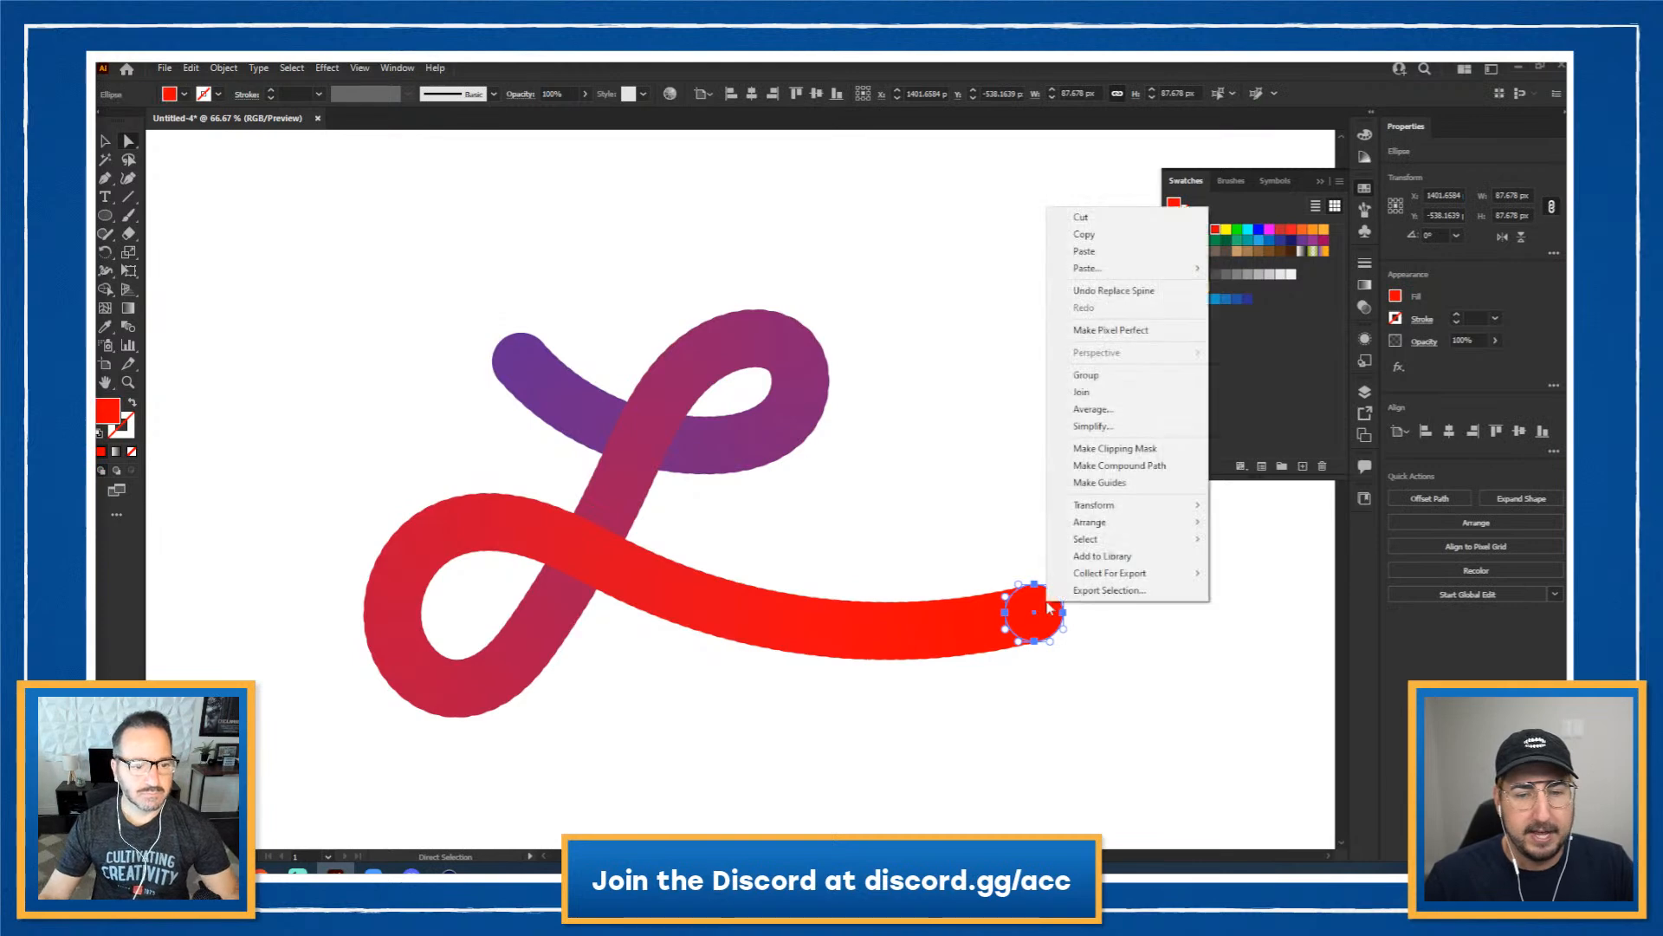
{"action": "mouse_move", "coordinate": [1110, 524]}
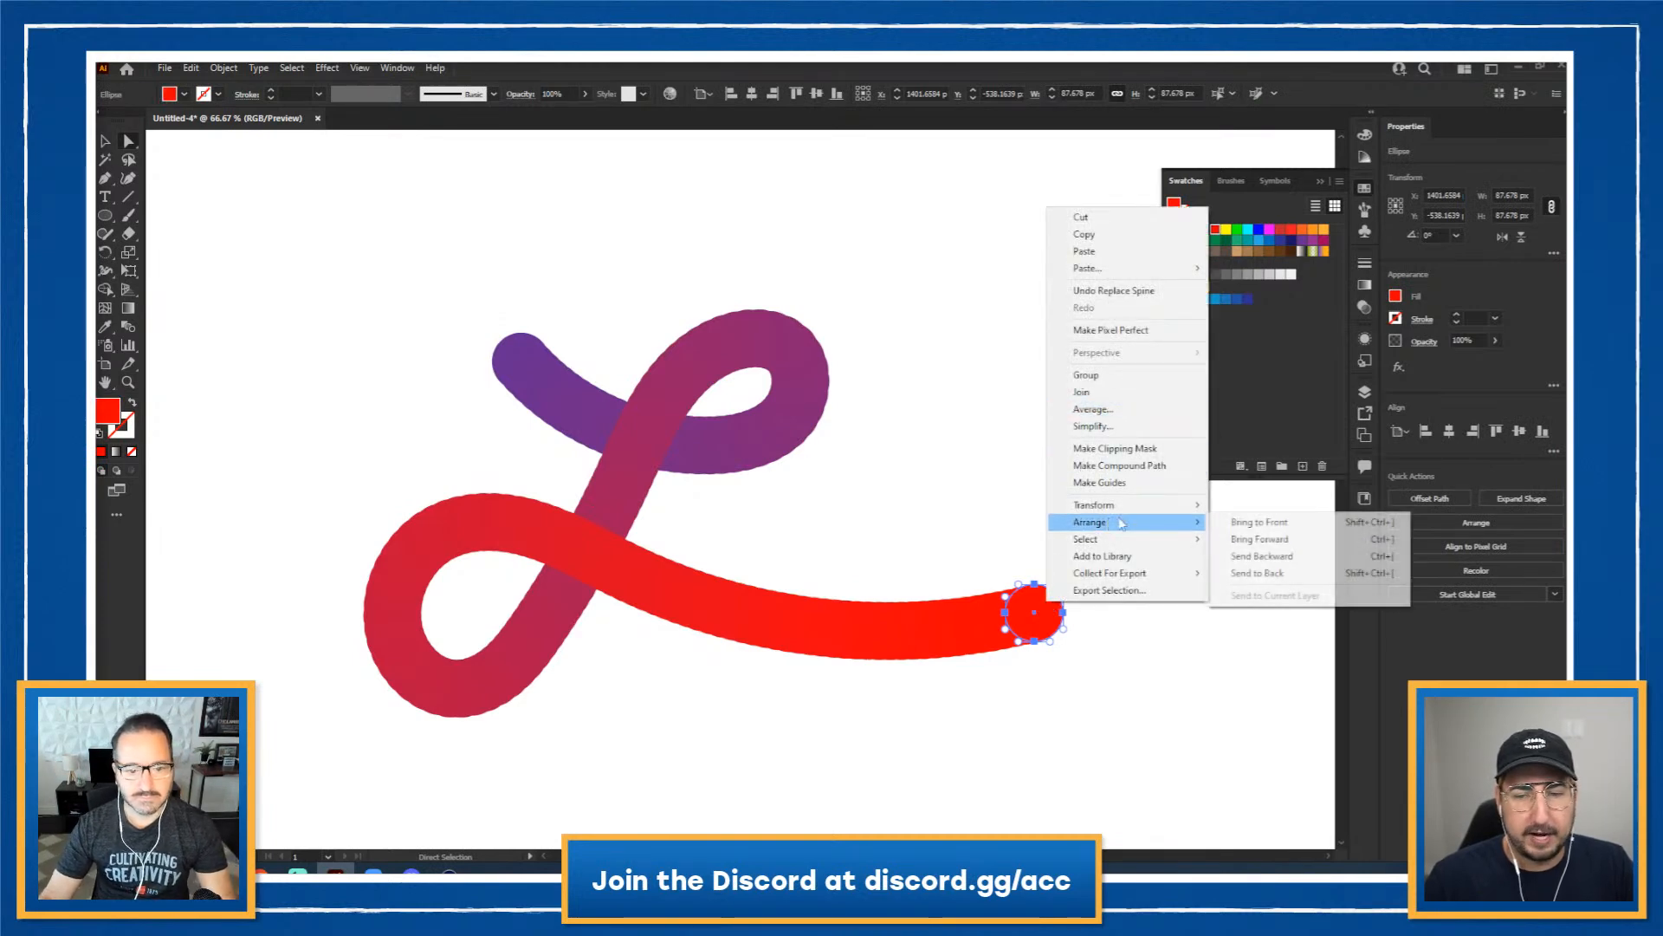
{"action": "left_click", "coordinate": [1258, 575]}
{"action": "left_click", "coordinate": [1058, 520]}
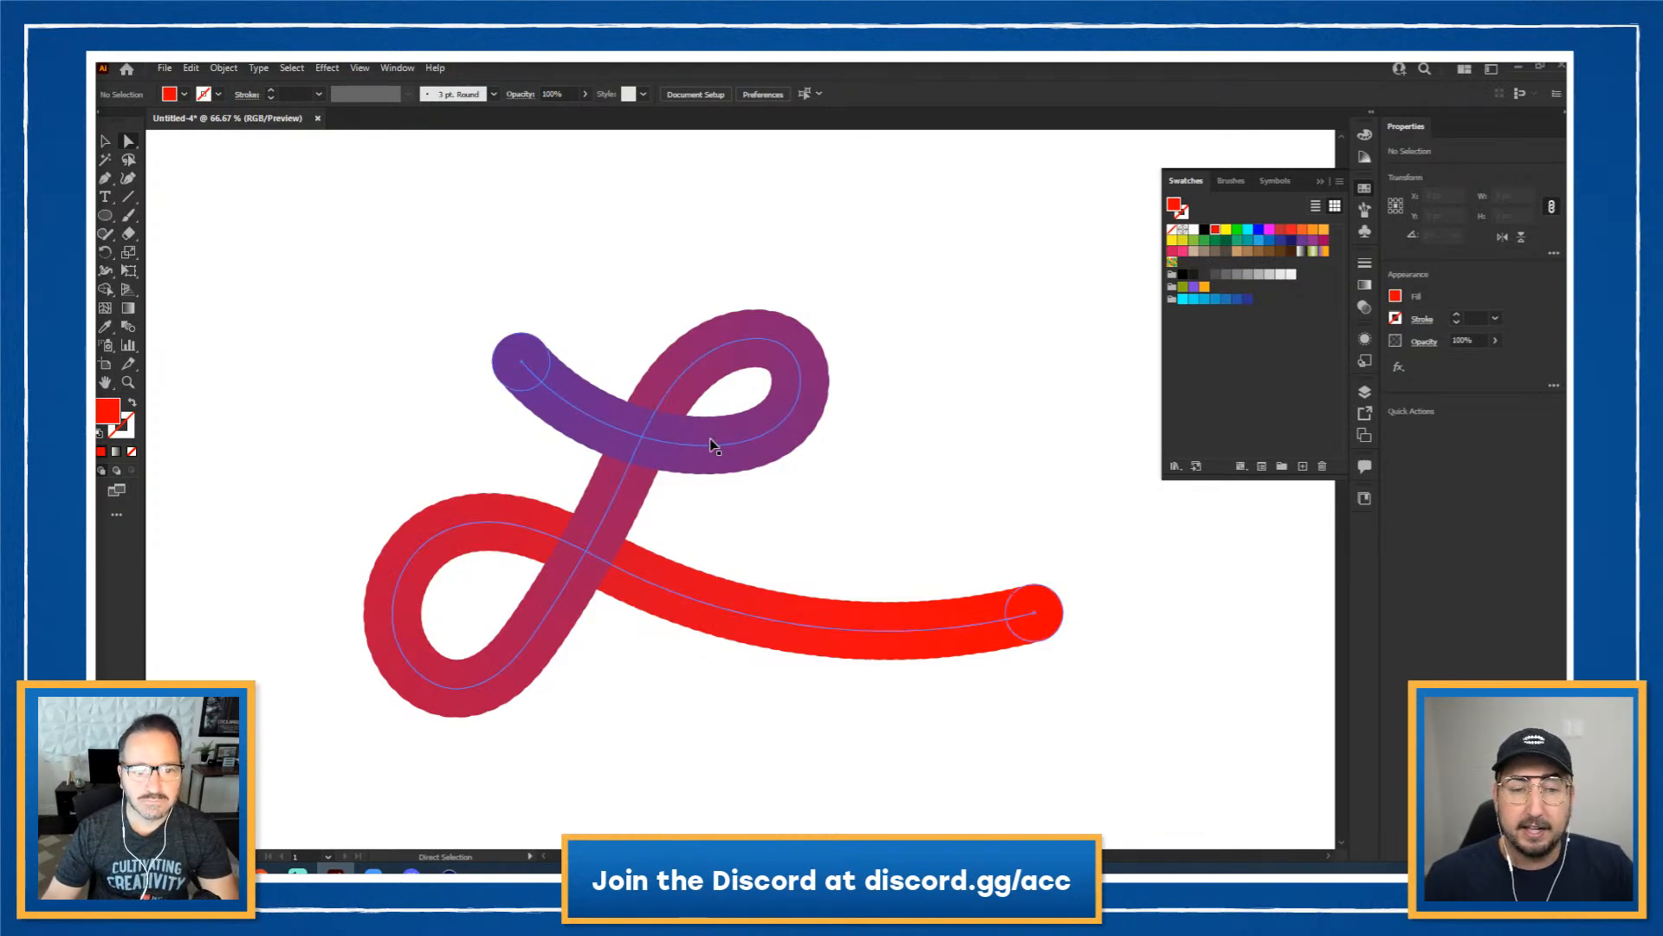
Step: Undo the stacking change and the spine replacement to restore the plain looping curve, and clear the selection
{"action": "key", "text": "ctrl+z"}
{"action": "key", "text": "ctrl+z"}
{"action": "left_click", "coordinate": [598, 323]}
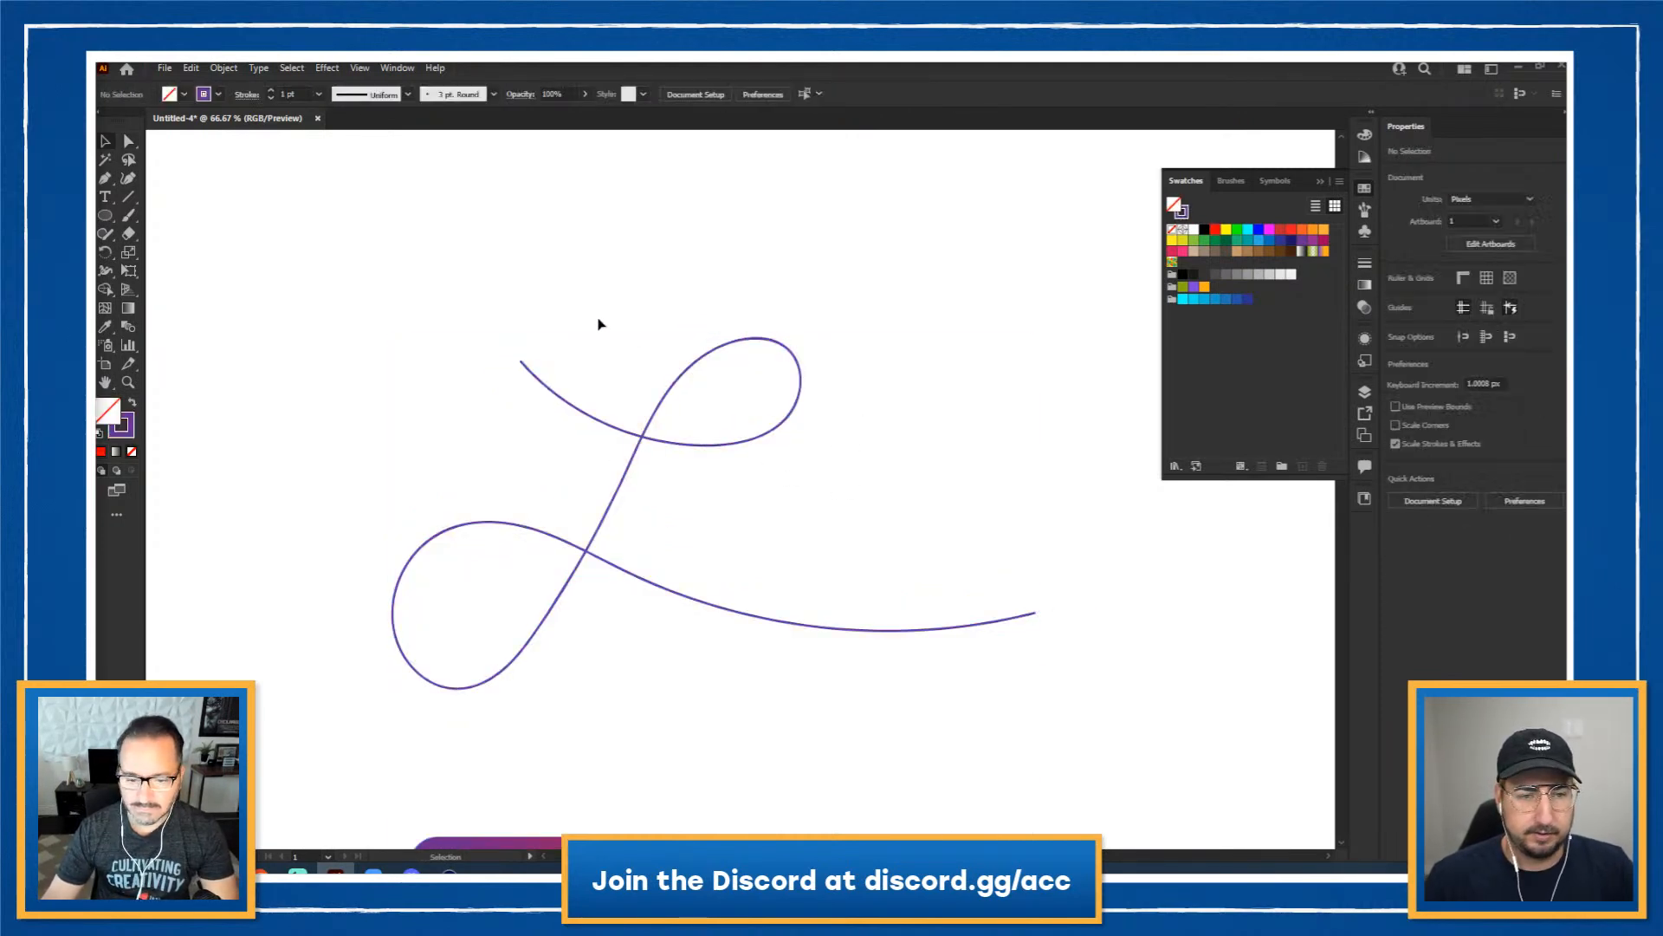
Step: Draw a square about 94 px wide above the curve and place a duplicate in line with it on the right
{"action": "key", "text": "m"}
{"action": "left_click_drag", "start_coordinate": [340, 179], "coordinate": [312, 265]}
{"action": "key", "text": "v"}
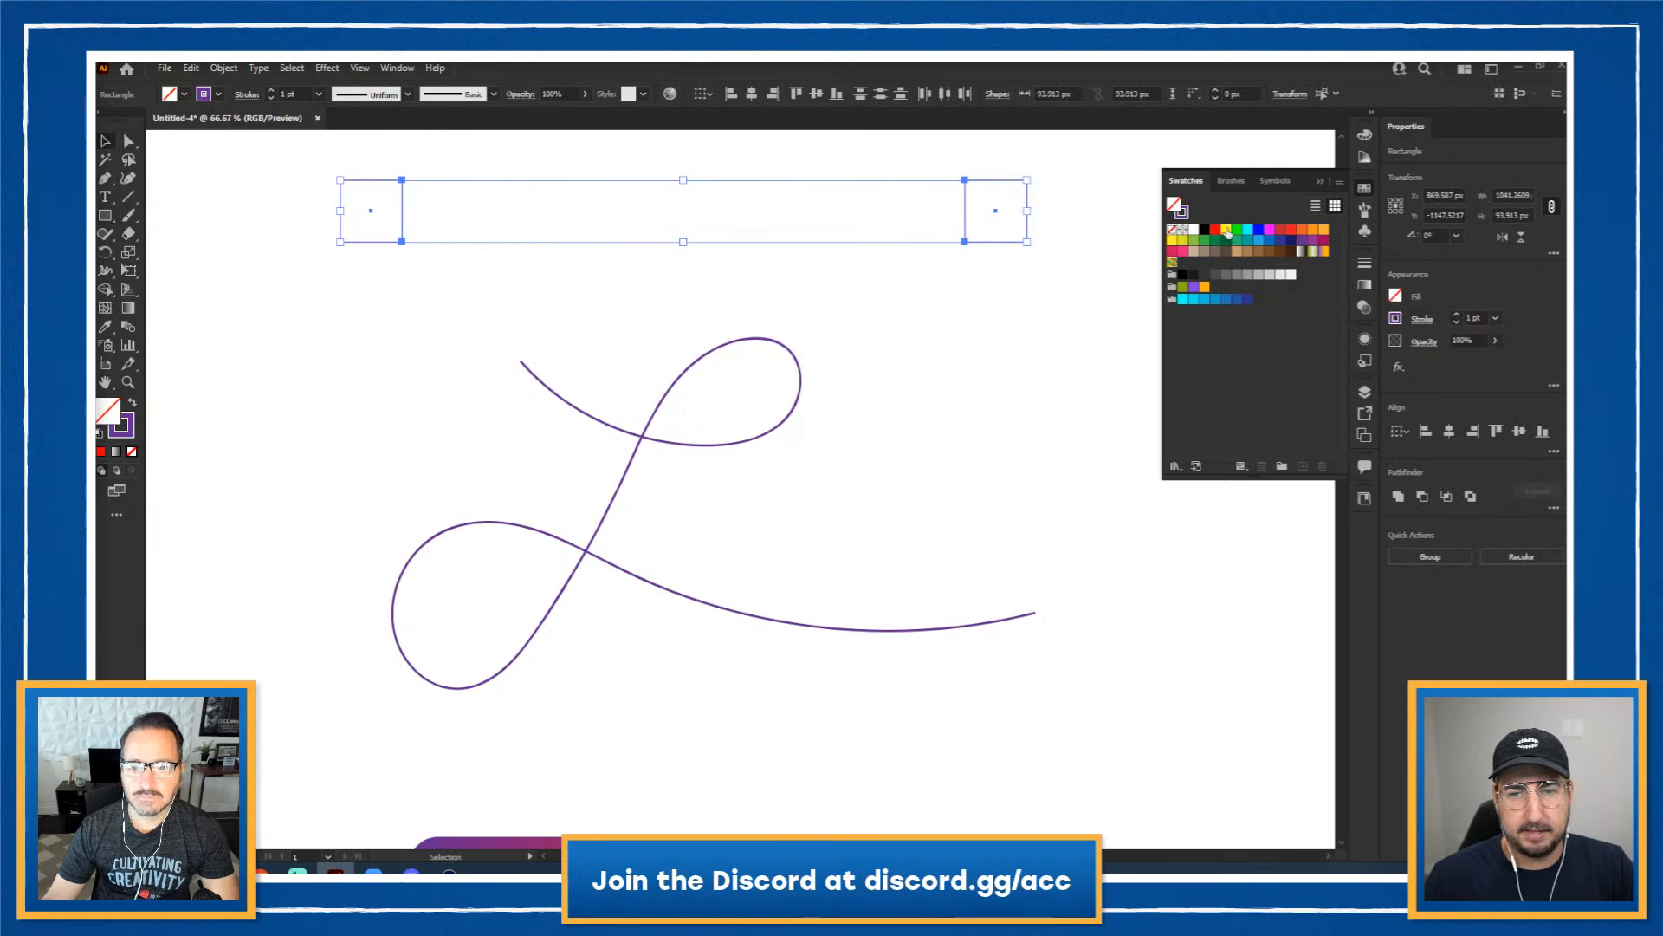
Step: Remove the stroke from both squares and fill the left one purple and the right one pink
{"action": "left_click", "coordinate": [1226, 229]}
{"action": "key", "text": "x"}
{"action": "key", "text": "slash"}
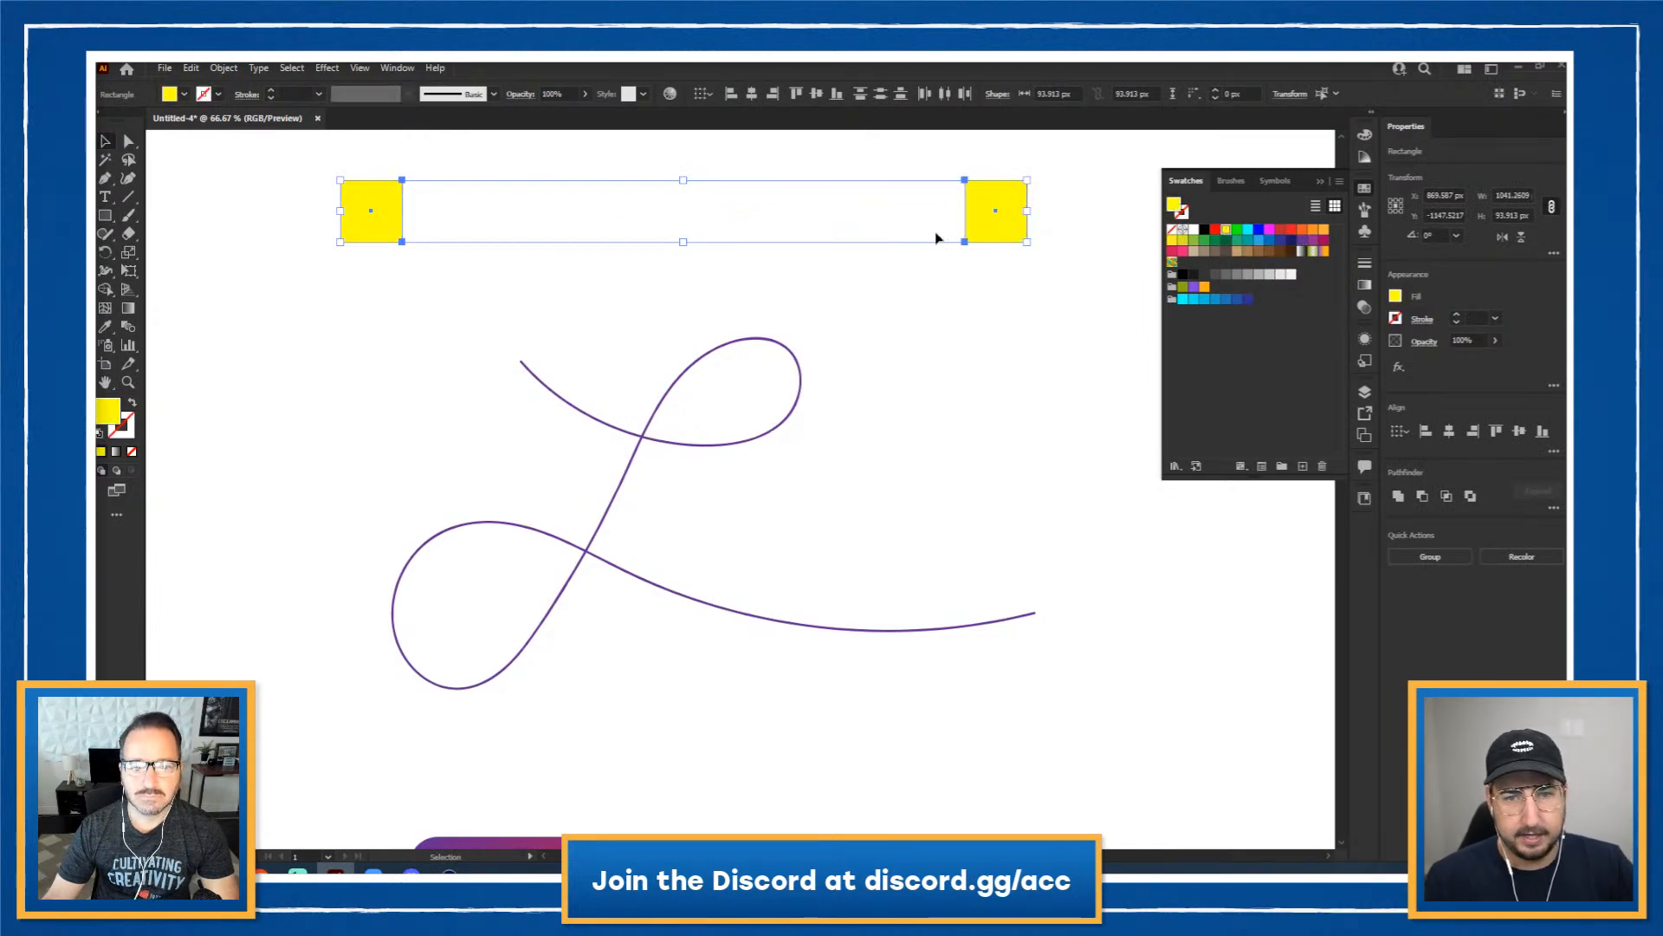
{"action": "left_click", "coordinate": [1301, 241]}
{"action": "left_click", "coordinate": [997, 212]}
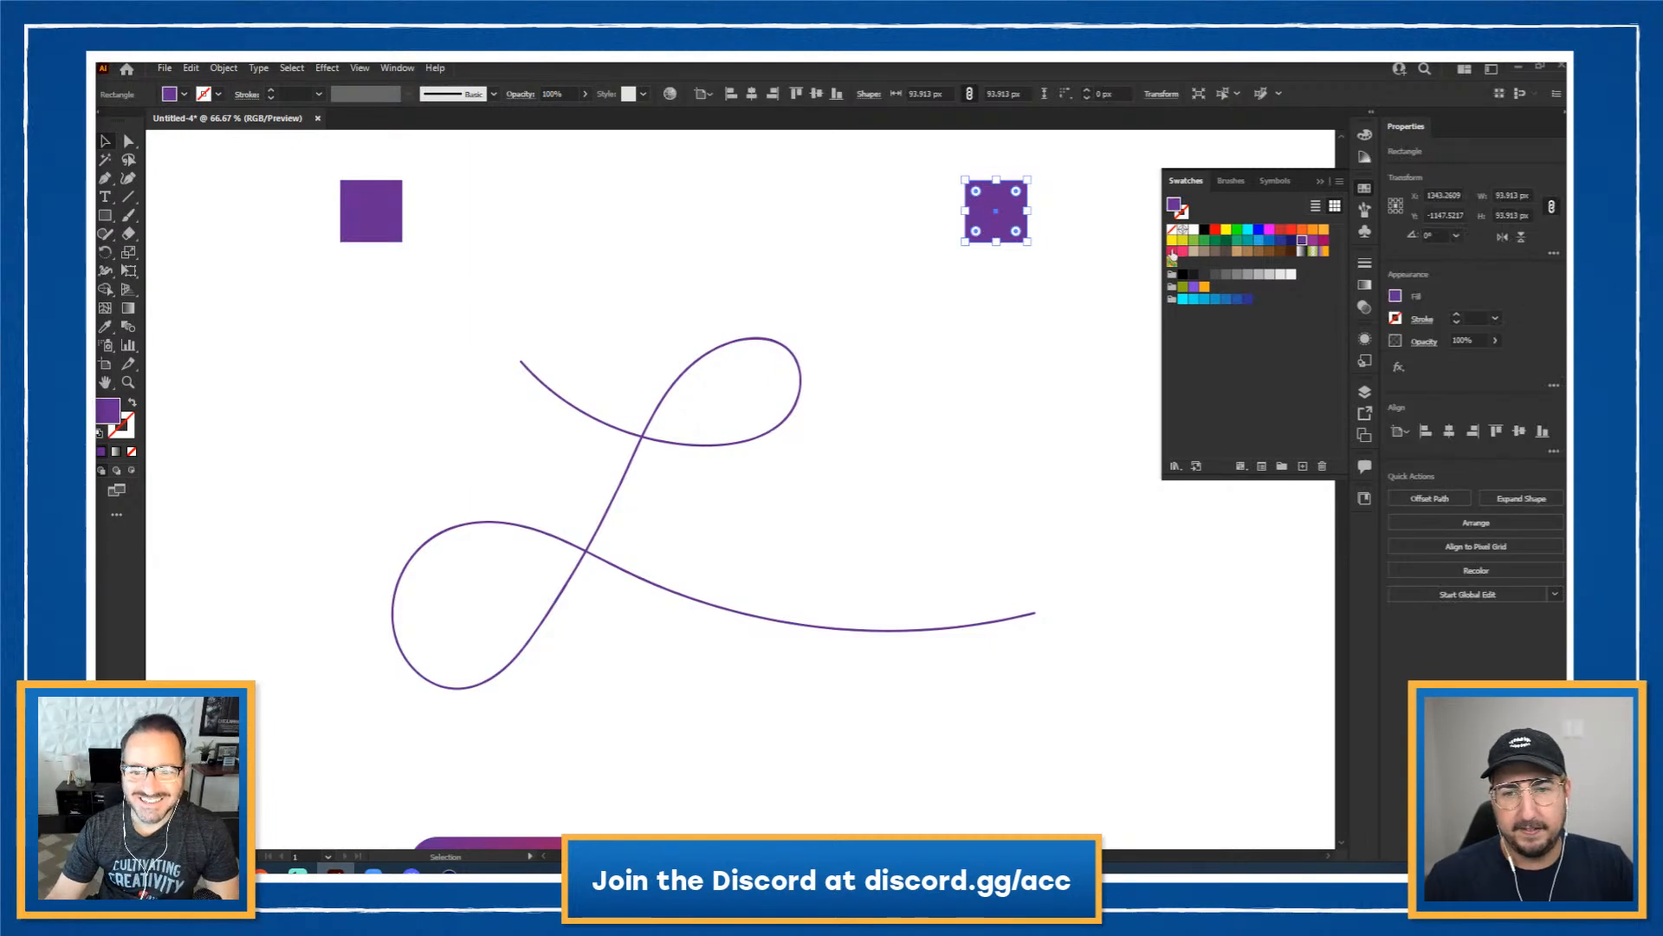
{"action": "left_click", "coordinate": [1172, 253]}
Step: Make a blend between the purple square and the pink square
{"action": "left_click_drag", "start_coordinate": [1054, 248], "coordinate": [336, 219]}
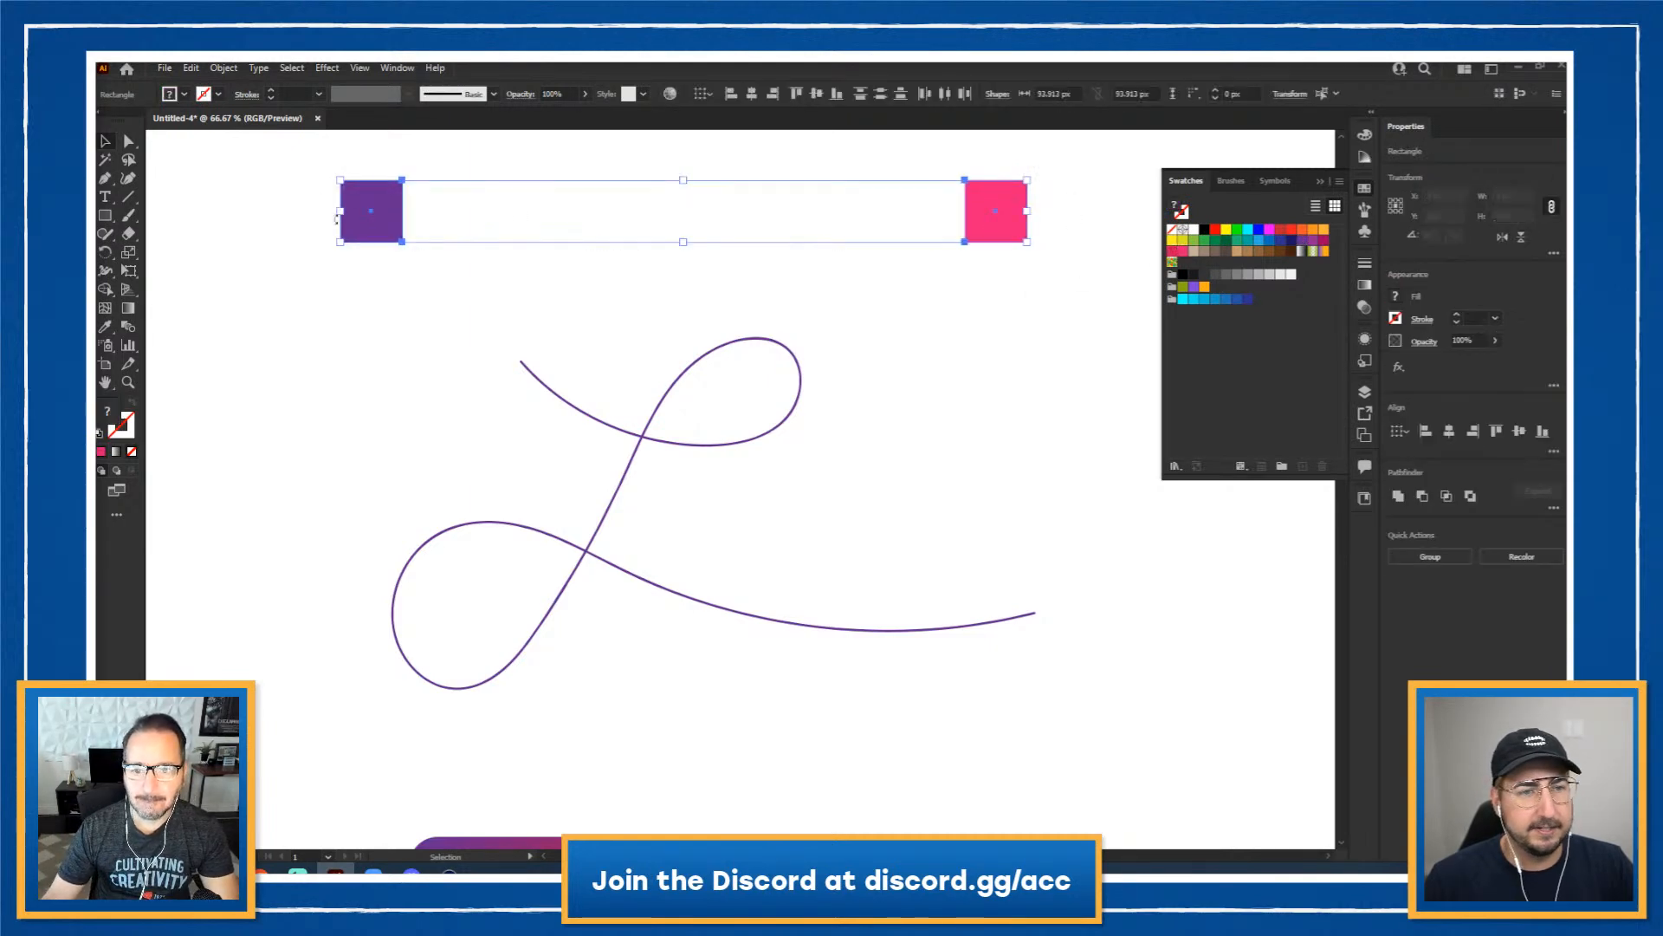
{"action": "left_click", "coordinate": [223, 68]}
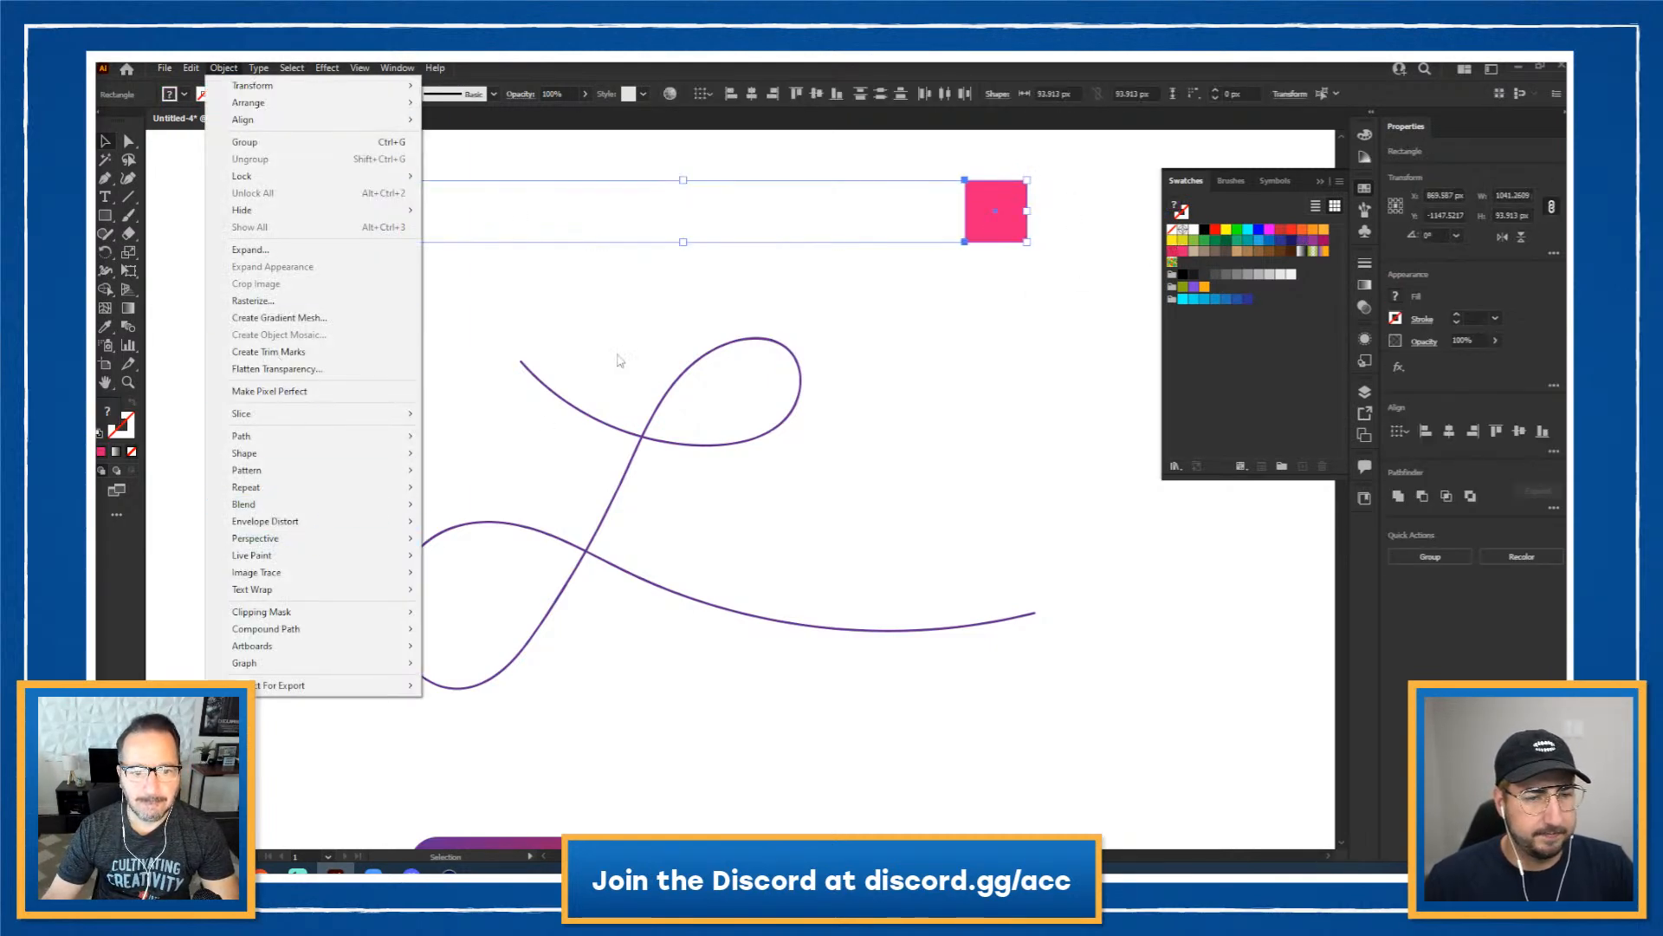
{"action": "left_click", "coordinate": [635, 348]}
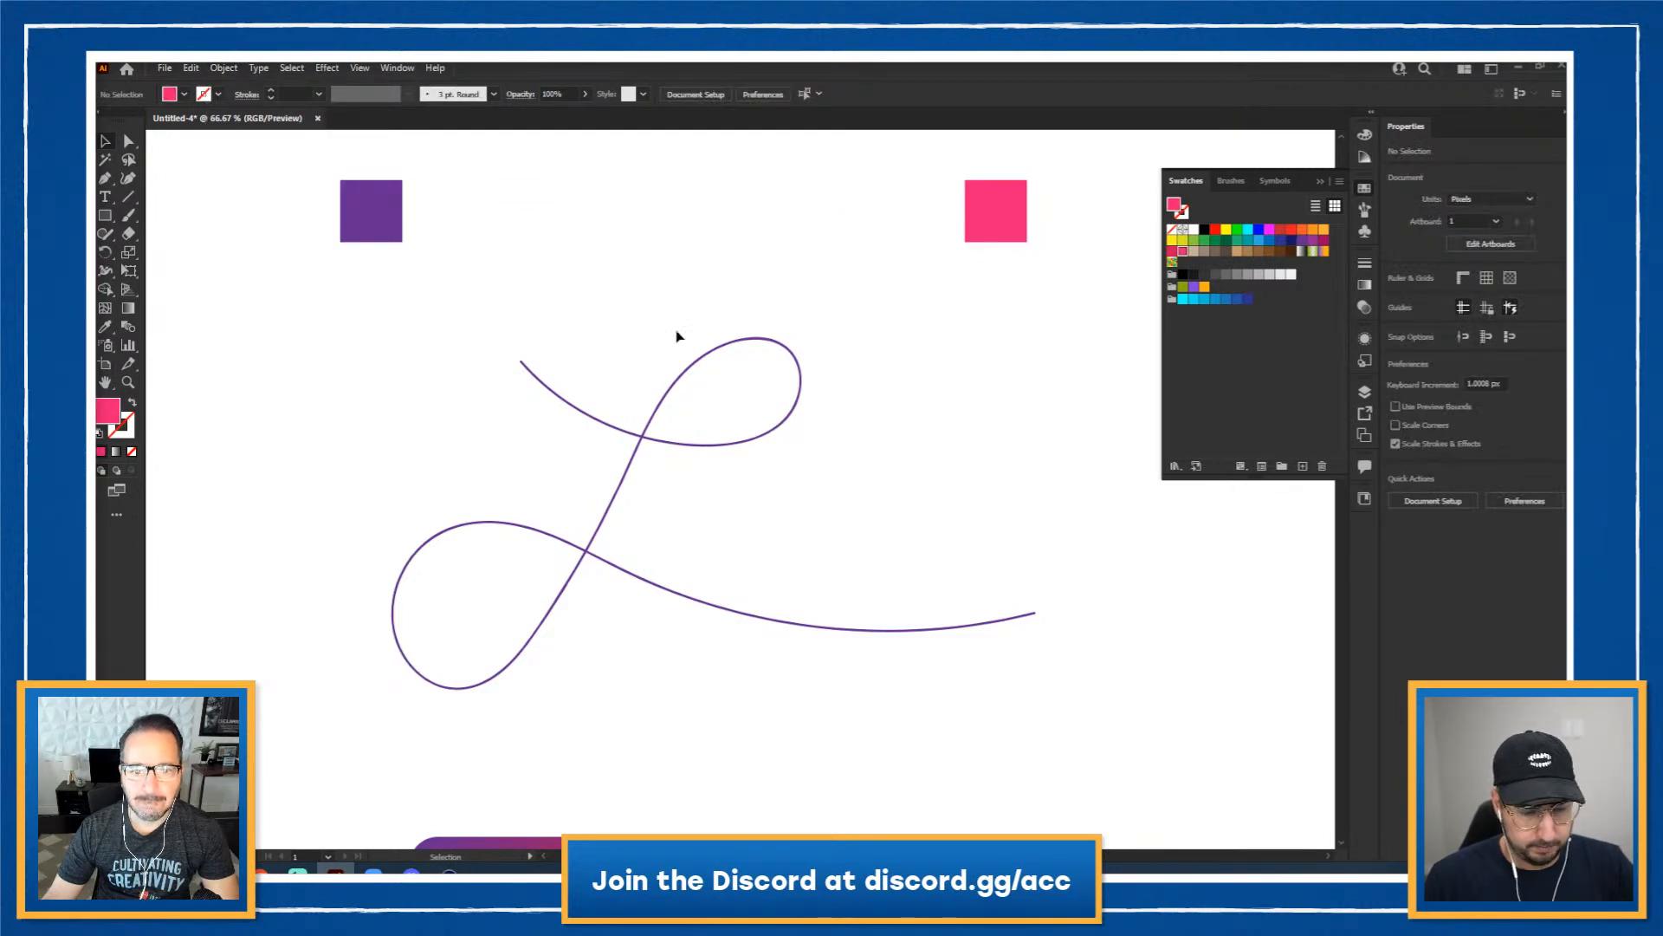
{"action": "left_click_drag", "start_coordinate": [1058, 167], "coordinate": [345, 246]}
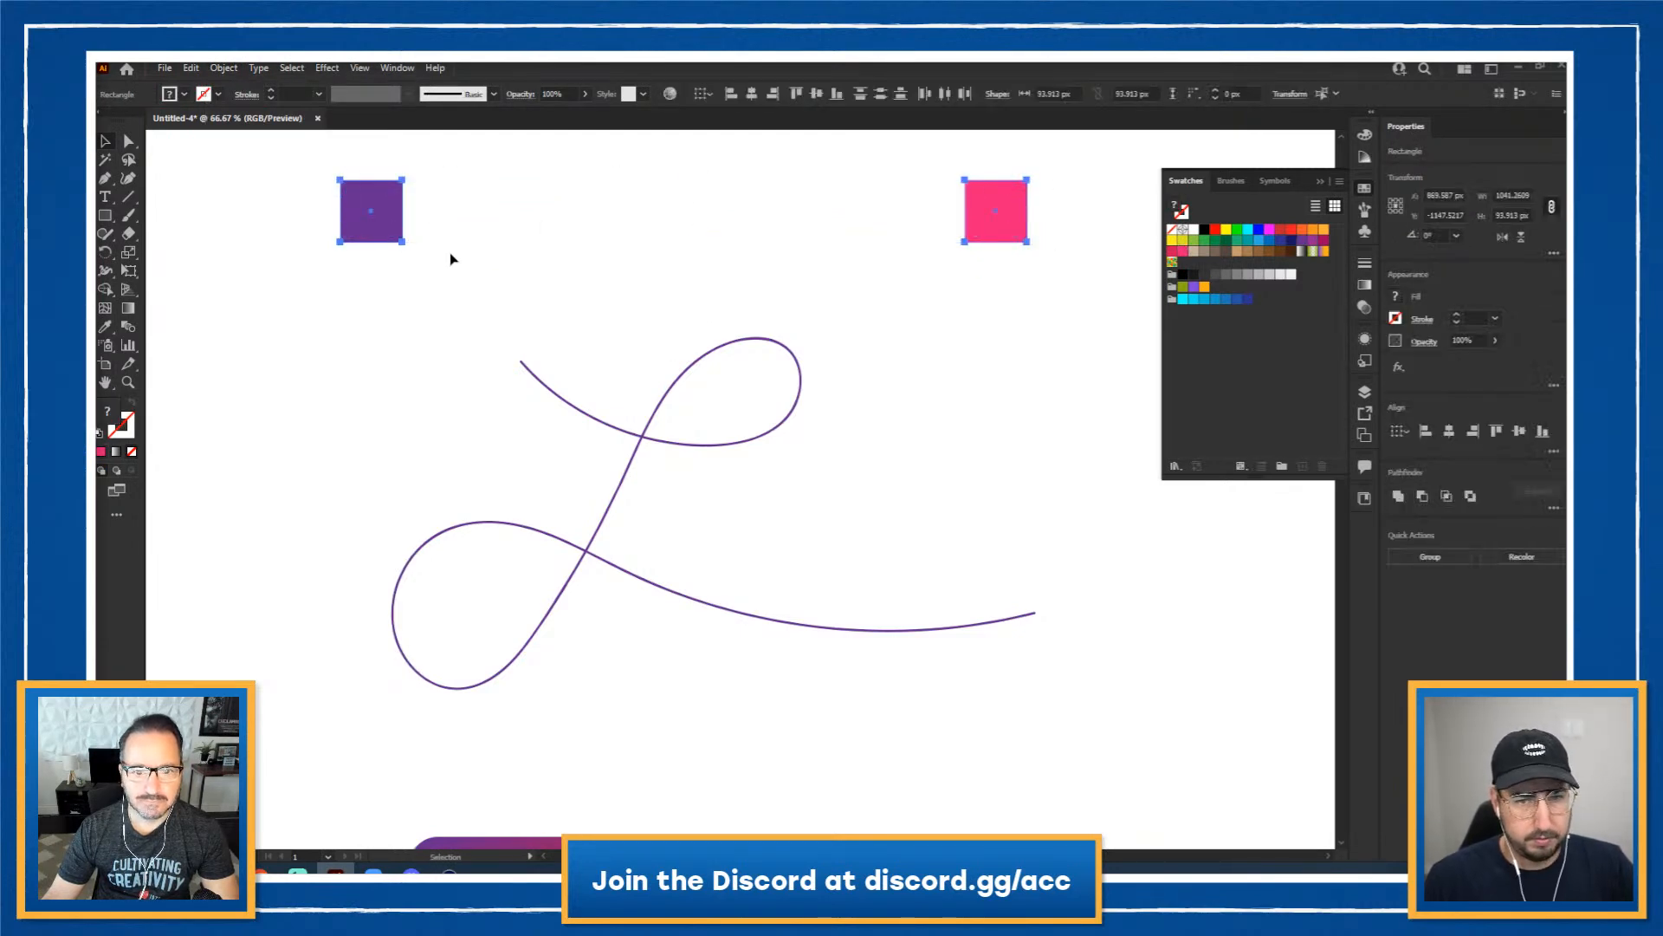
{"action": "key", "text": "ctrl+alt+b"}
{"action": "left_click", "coordinate": [574, 291]}
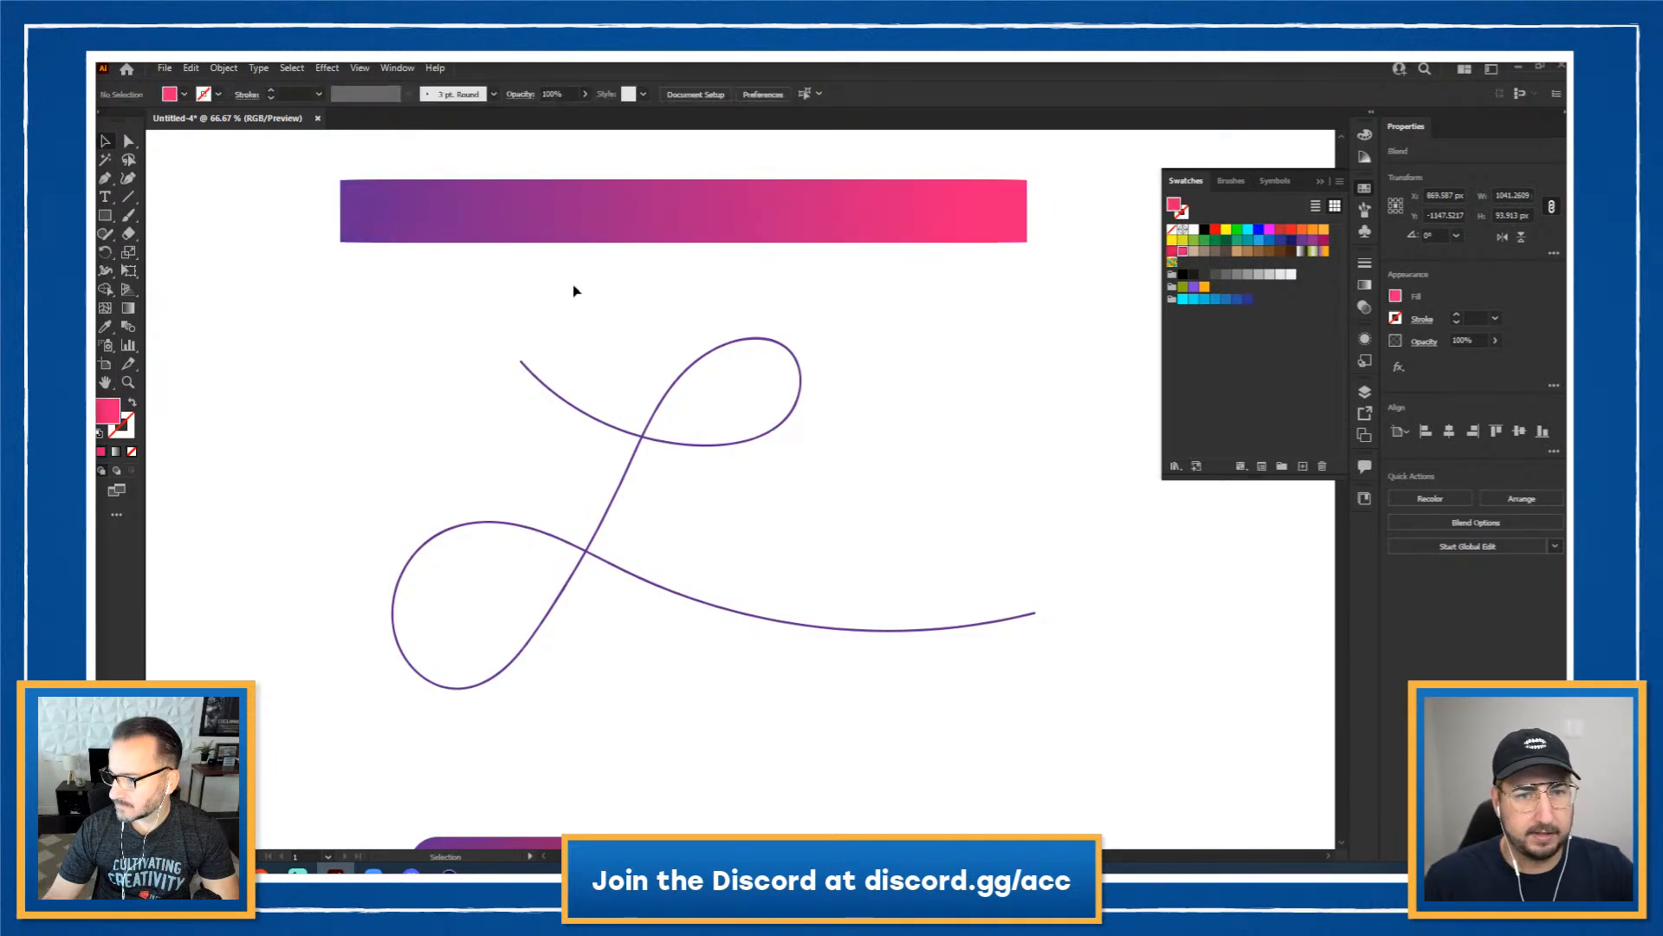
Step: Replace the spine of the square blend with the looping curve, and deselect the result
{"action": "left_click_drag", "start_coordinate": [476, 160], "coordinate": [762, 467]}
{"action": "left_click", "coordinate": [225, 69]}
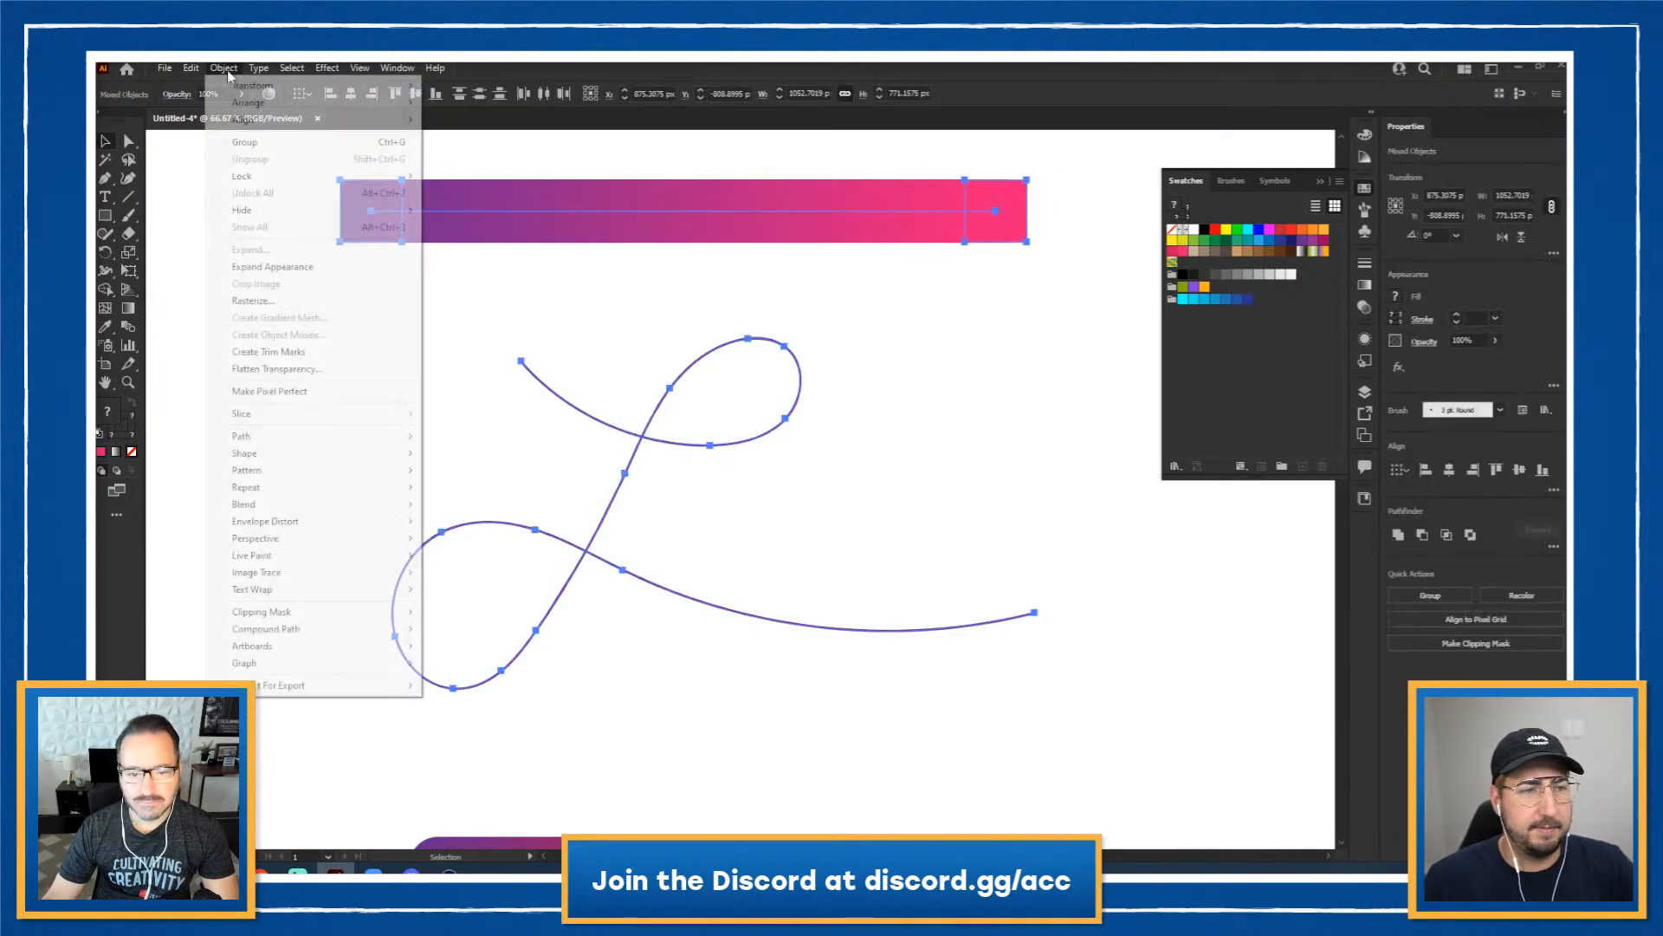
{"action": "mouse_move", "coordinate": [379, 511]}
{"action": "left_click", "coordinate": [429, 593]}
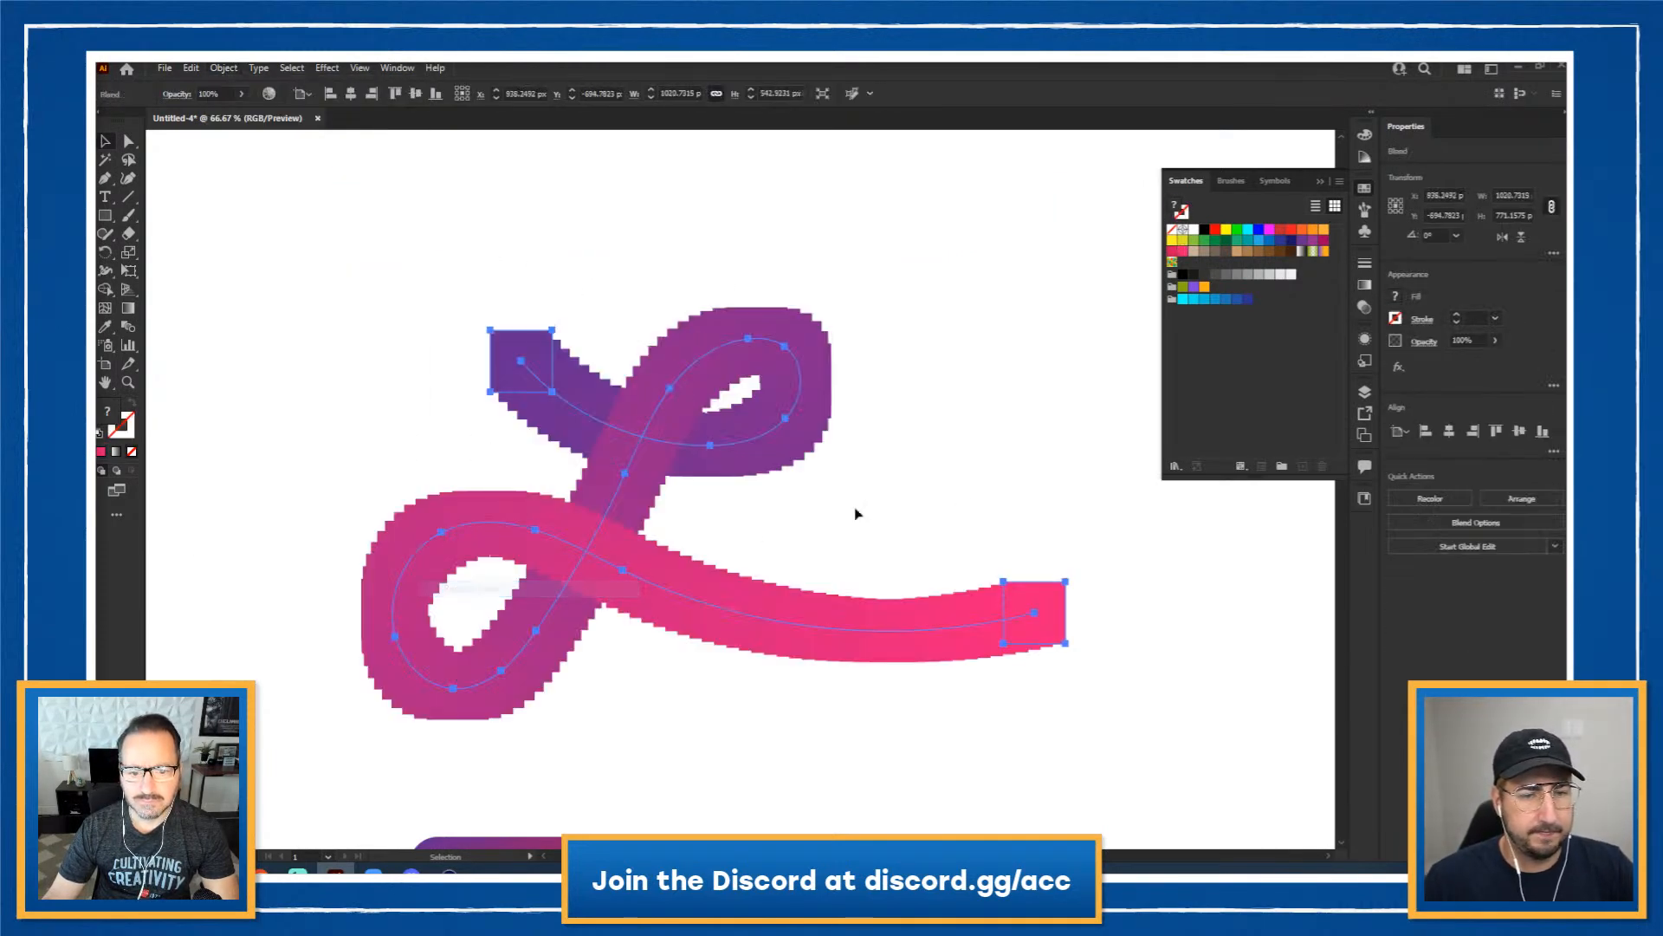
{"action": "left_click", "coordinate": [959, 497]}
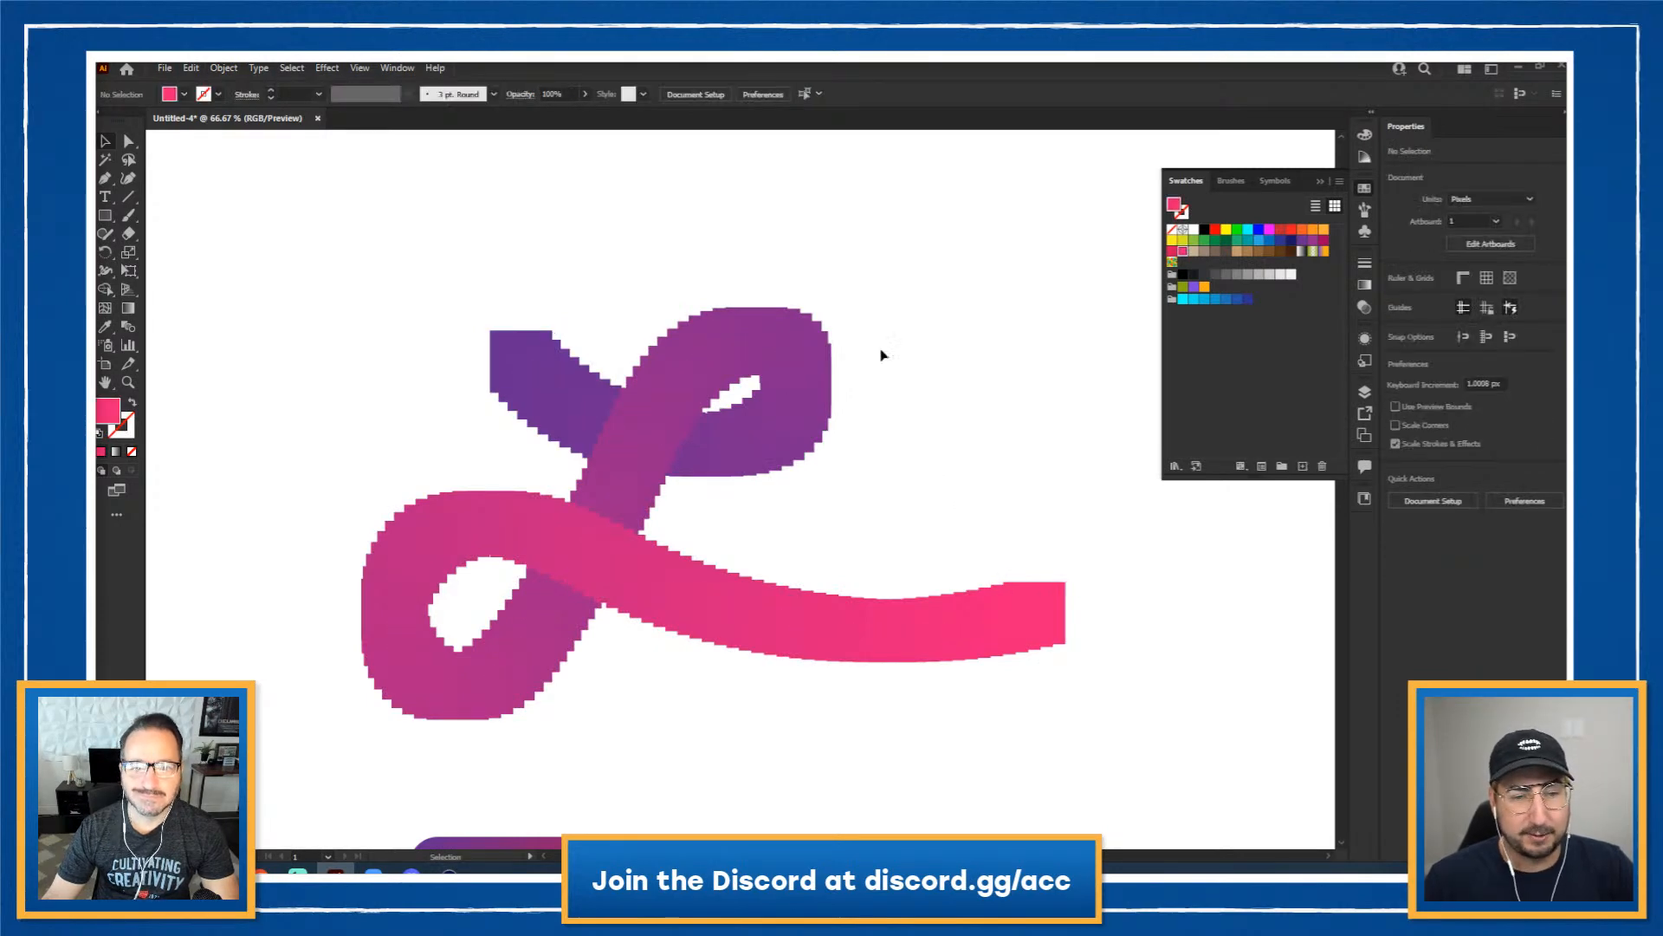
Step: Open the blend options for the looping blend and set its spacing to Specified Steps
{"action": "left_click", "coordinate": [573, 547]}
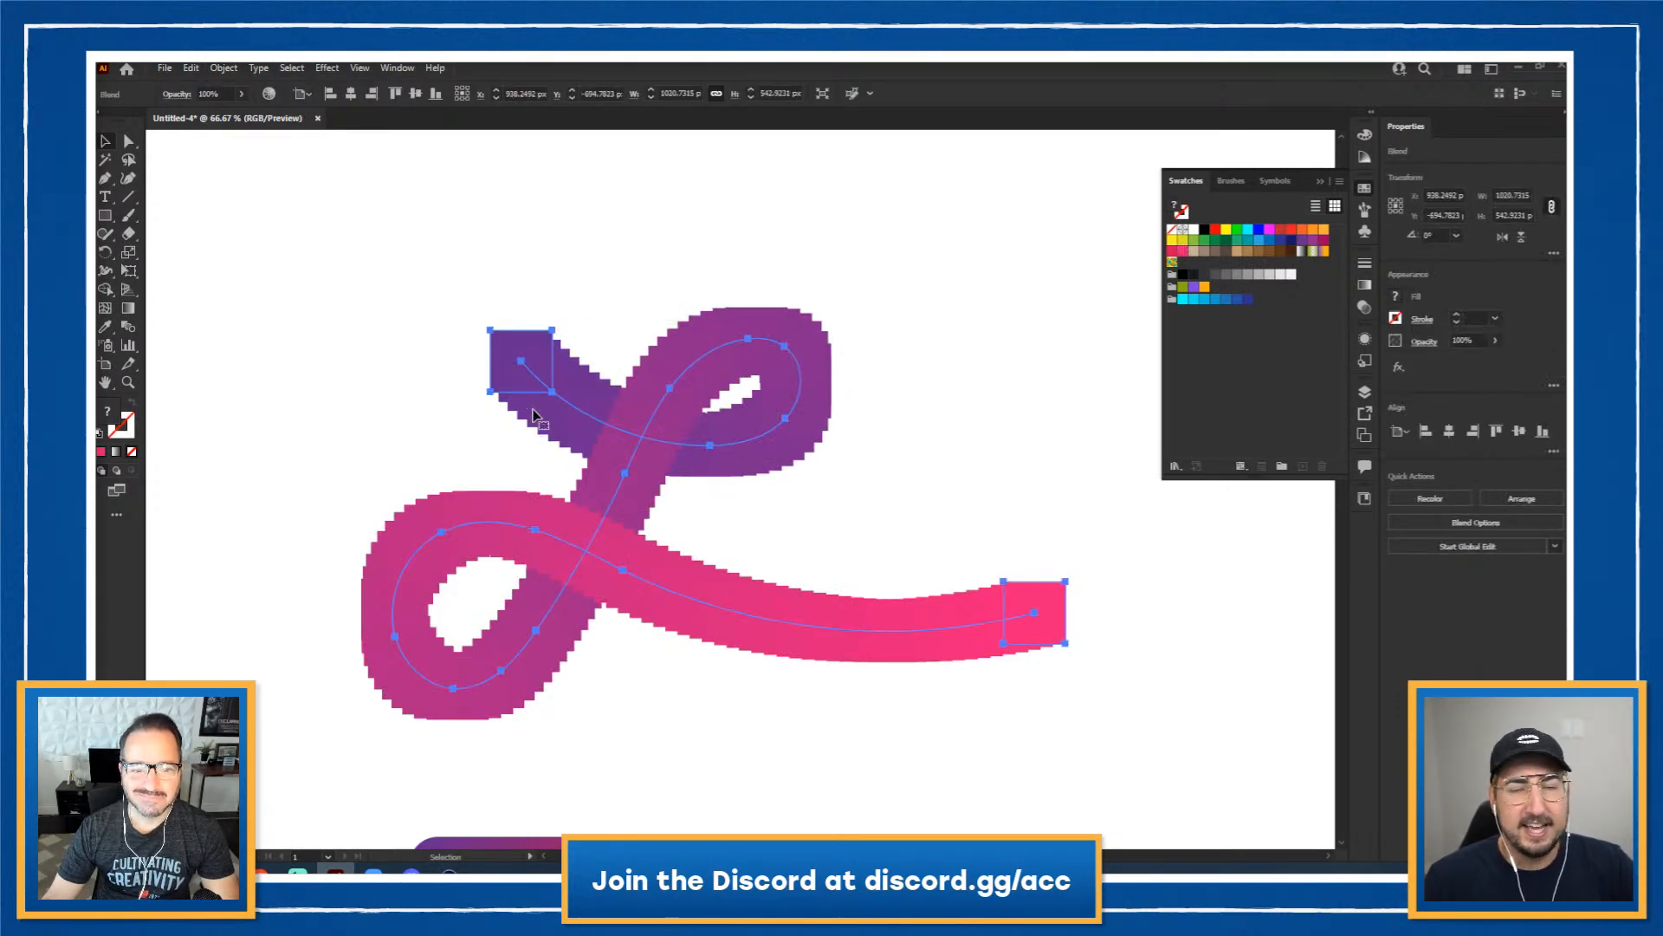
{"action": "left_click", "coordinate": [223, 69]}
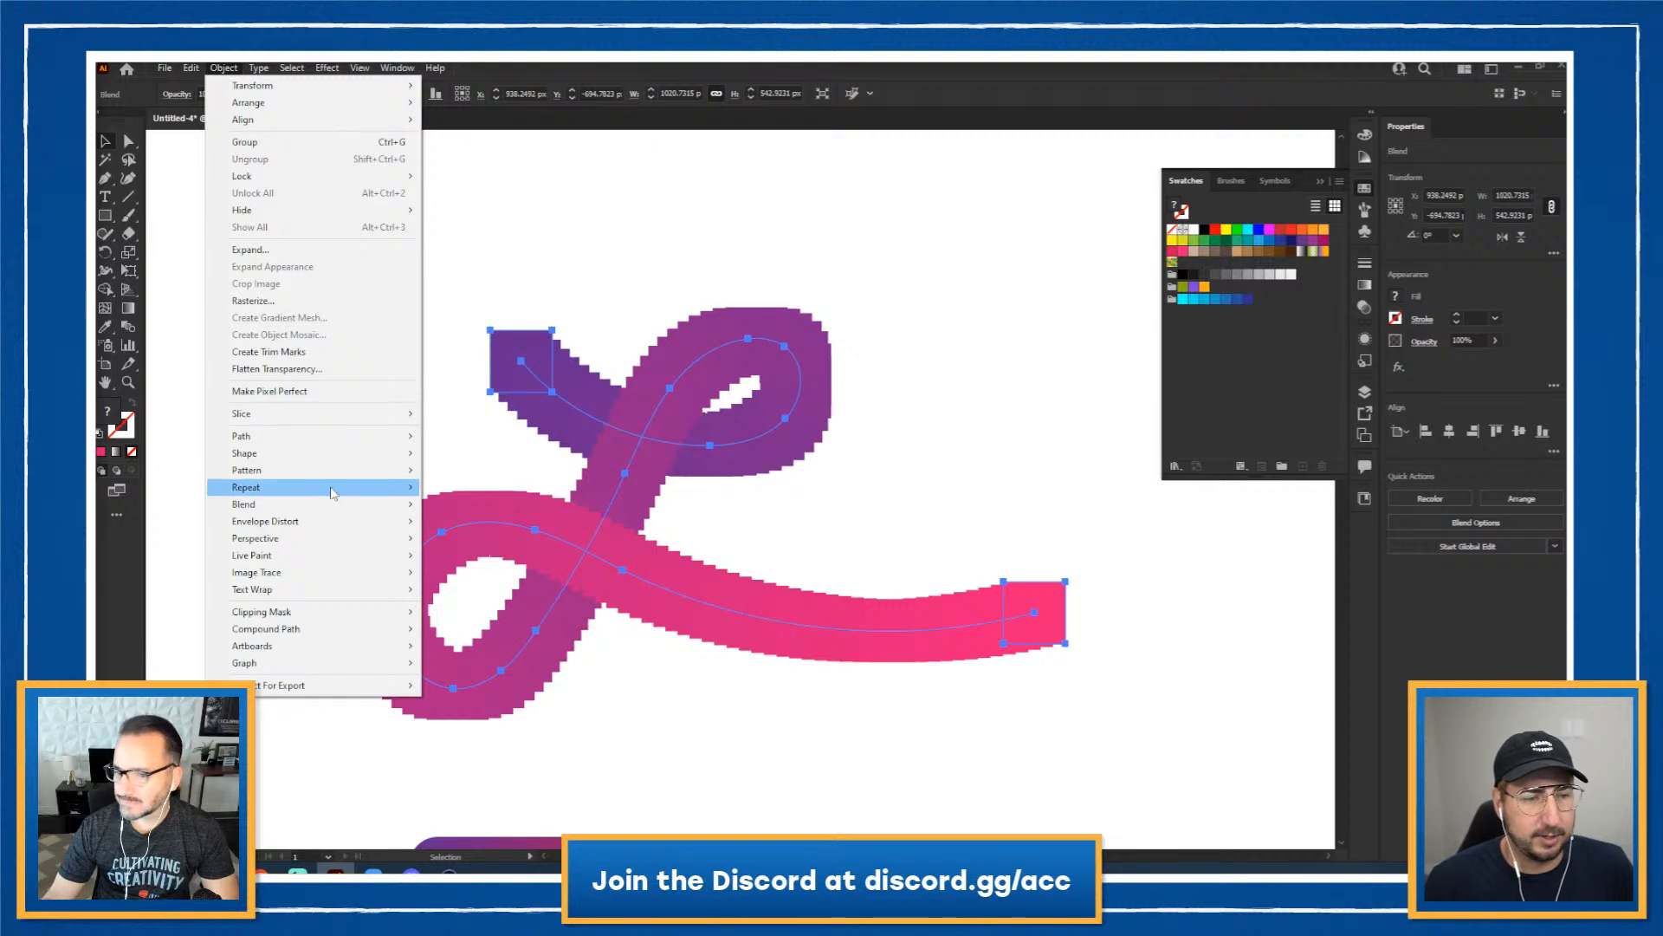
{"action": "mouse_move", "coordinate": [351, 506]}
{"action": "left_click", "coordinate": [475, 543]}
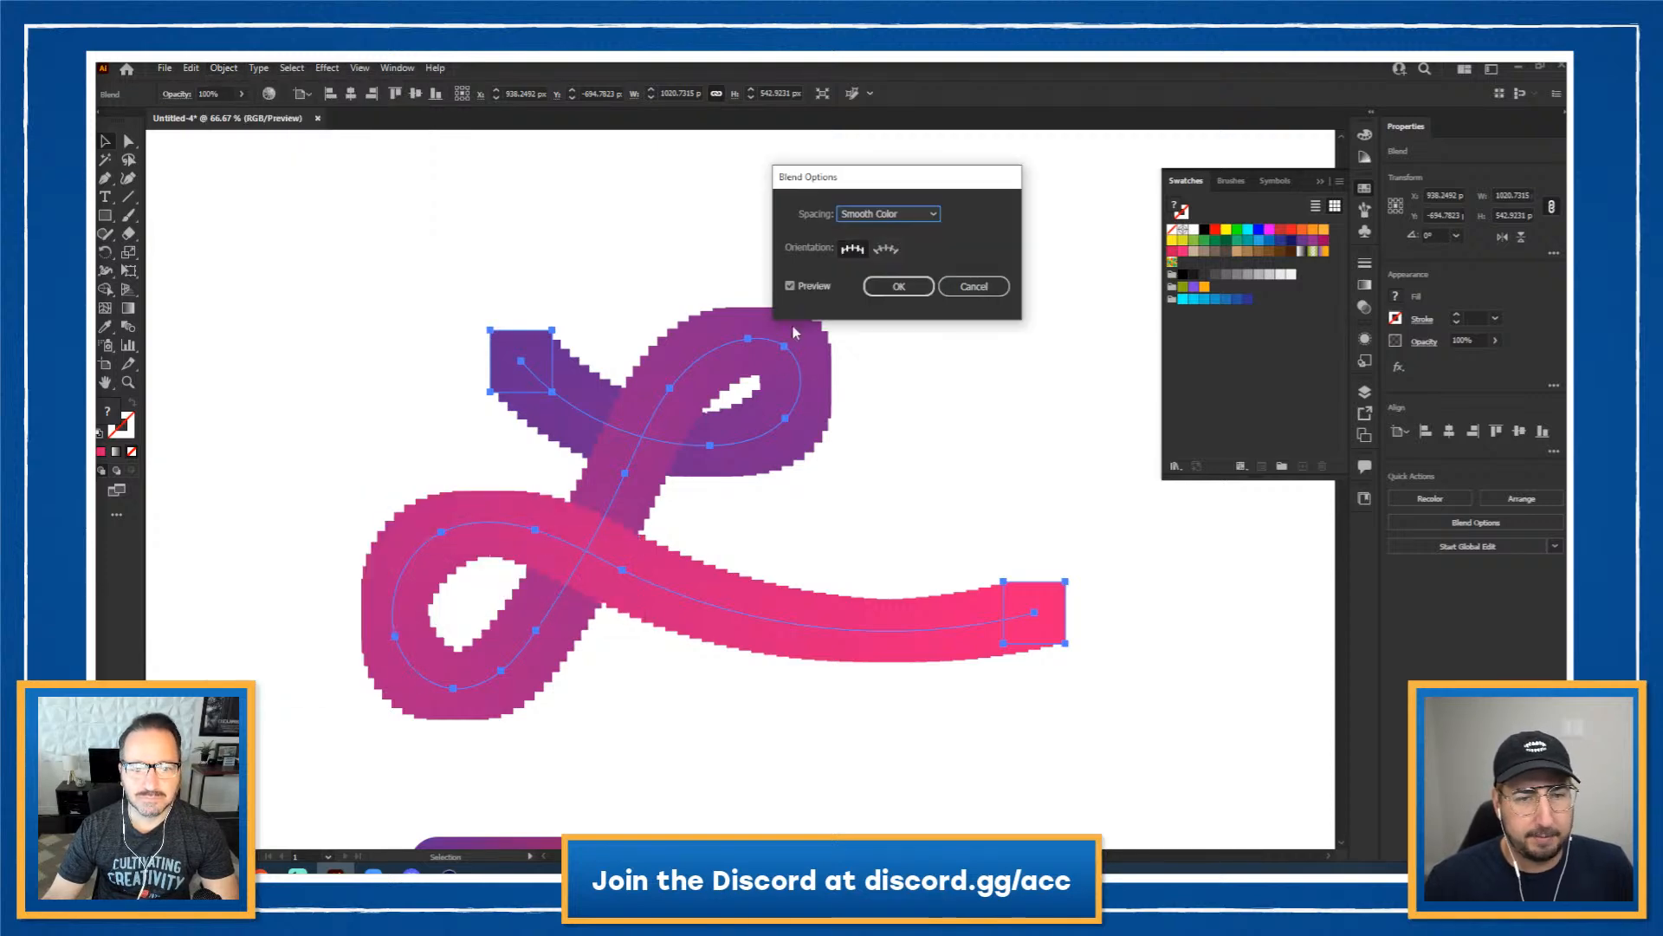
{"action": "left_click", "coordinate": [888, 214]}
{"action": "left_click", "coordinate": [884, 248]}
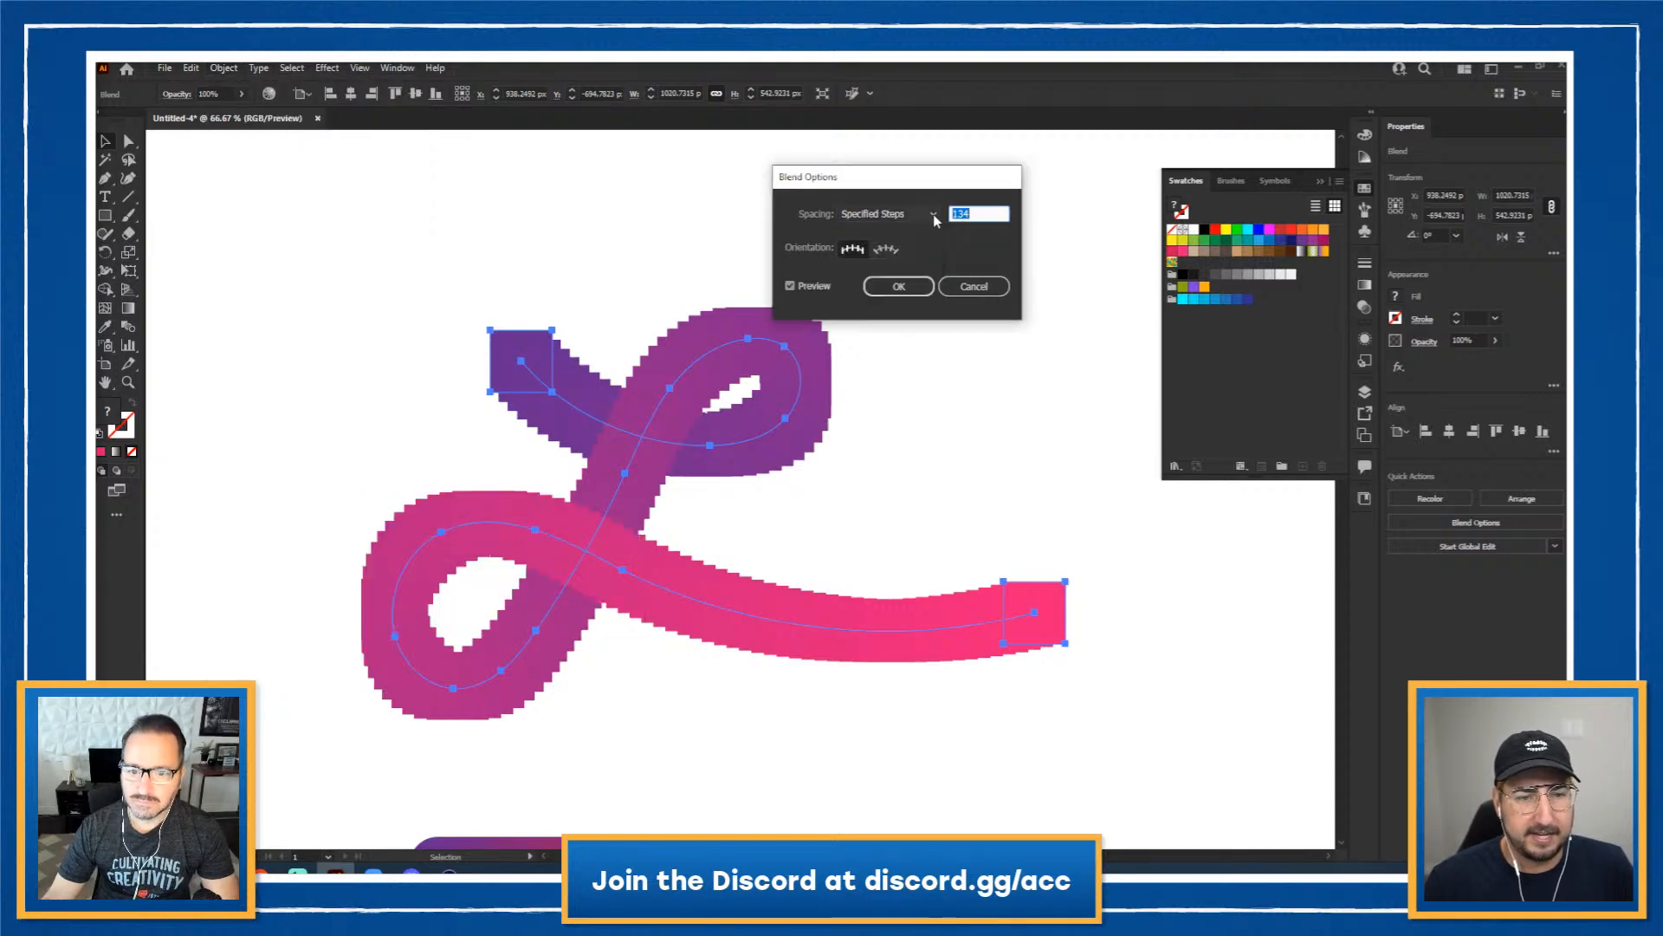
Step: Reduce the blend's specified steps to 40 with the preview on
{"action": "key", "text": "Down"}
{"action": "key", "text": "Down"}
{"action": "key", "text": "Down"}
{"action": "key", "text": "Down"}
{"action": "key", "text": "Down"}
{"action": "key", "text": "Down"}
{"action": "key", "text": "Down"}
{"action": "key", "text": "Down"}
{"action": "key", "text": "Down"}
{"action": "key", "text": "Down"}
{"action": "key", "text": "Down"}
{"action": "key", "text": "Down"}
{"action": "key", "text": "Down"}
{"action": "key", "text": "Down"}
{"action": "key", "text": "Down"}
{"action": "key", "text": "Down"}
{"action": "key", "text": "Down"}
{"action": "key", "text": "Down"}
{"action": "key", "text": "Down"}
{"action": "key", "text": "Down"}
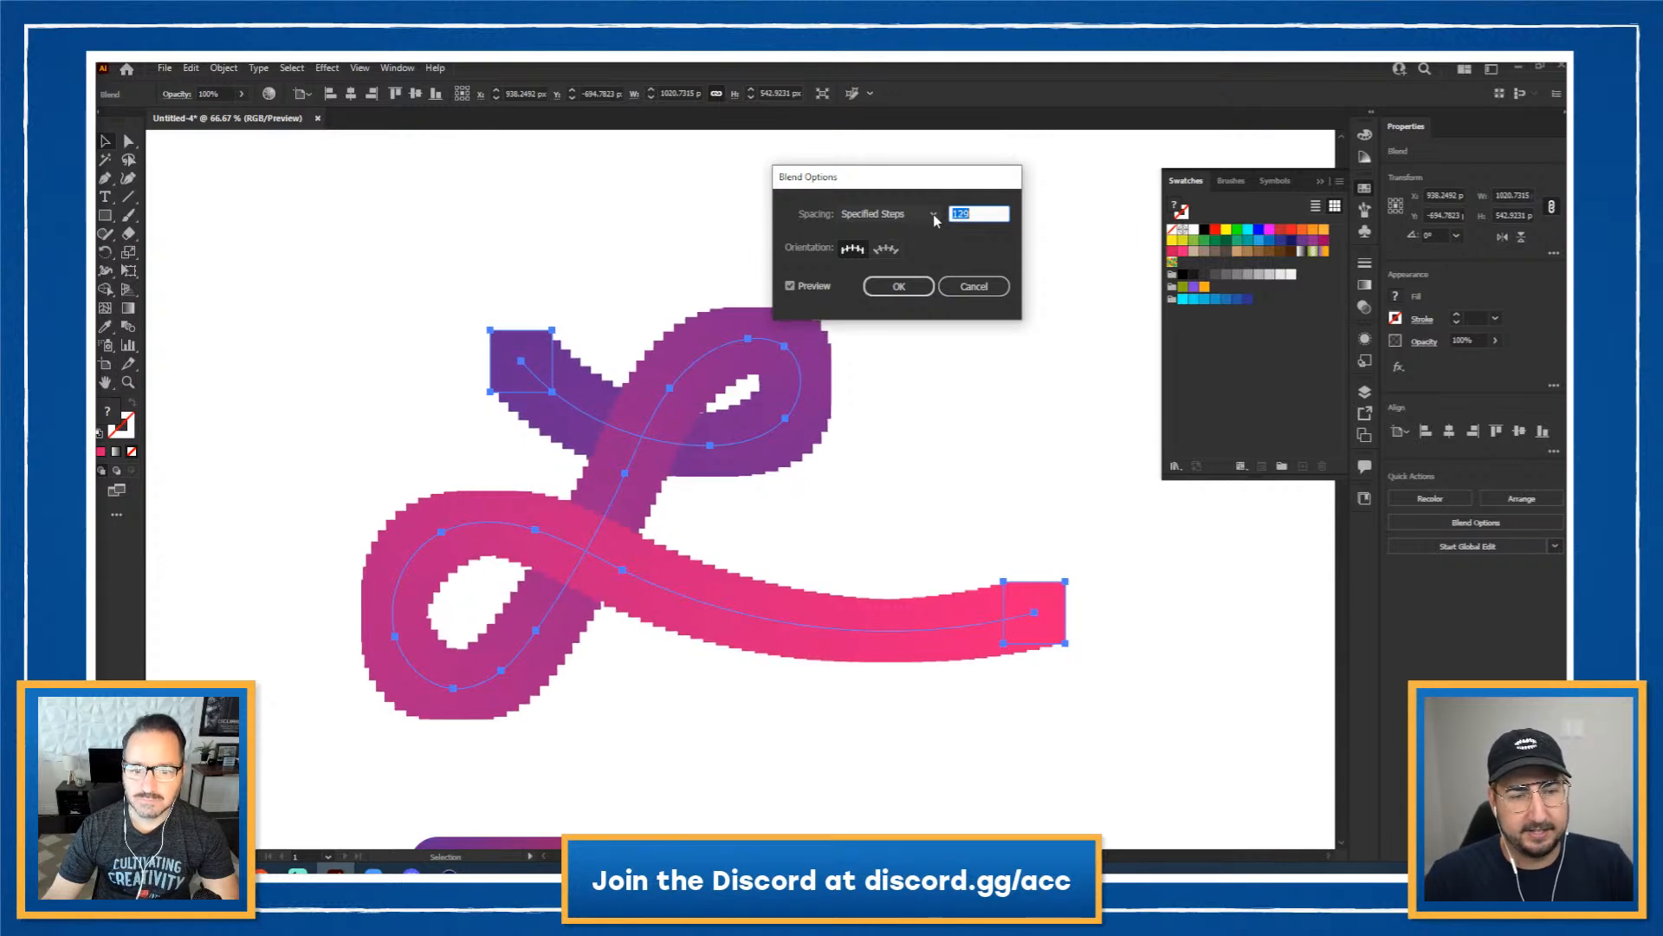
{"action": "key", "text": "Down"}
{"action": "key", "text": "Down"}
{"action": "key", "text": "Down"}
{"action": "key", "text": "Down"}
{"action": "key", "text": "Down"}
{"action": "key", "text": "Down"}
{"action": "key", "text": "Down"}
{"action": "key", "text": "Down"}
{"action": "key", "text": "Down"}
{"action": "key", "text": "Down"}
{"action": "key", "text": "Down"}
{"action": "key", "text": "Down"}
{"action": "key", "text": "Down"}
{"action": "key", "text": "Down"}
{"action": "key", "text": "Down"}
{"action": "key", "text": "Down"}
{"action": "key", "text": "Down"}
{"action": "key", "text": "Down"}
{"action": "key", "text": "Down"}
{"action": "key", "text": "Down"}
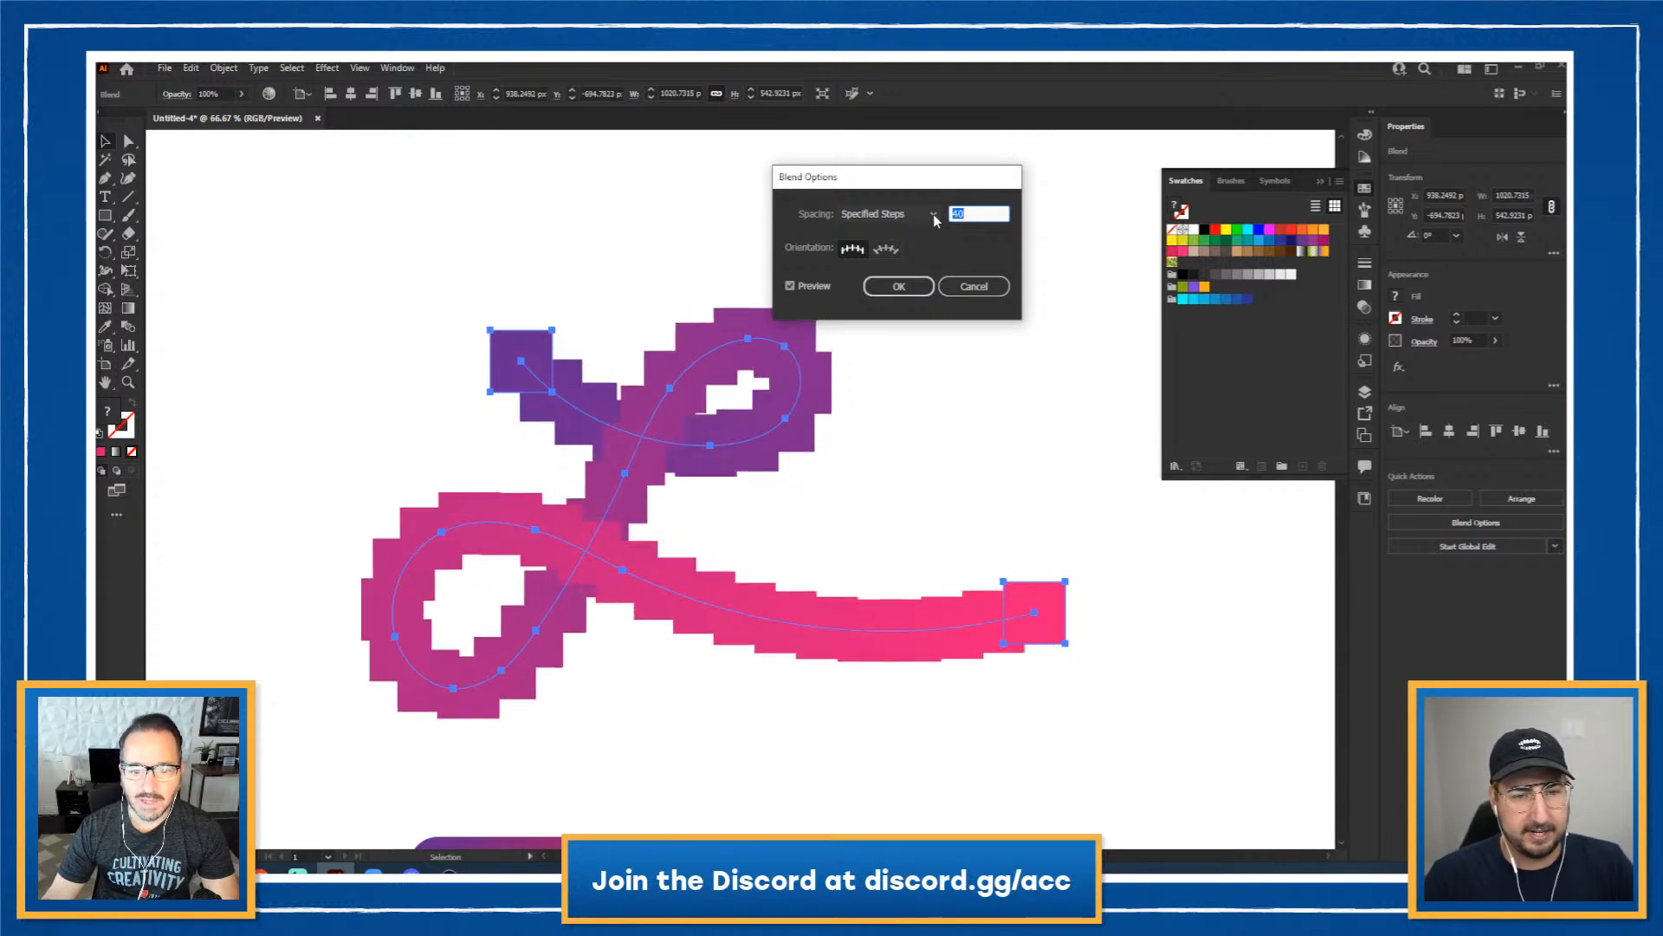
Step: Raise the blend's specified steps to 200
{"action": "key", "text": "shift+Up"}
{"action": "key", "text": "shift+Up"}
{"action": "key", "text": "shift+Up"}
{"action": "key", "text": "shift+Up"}
{"action": "key", "text": "shift+Up"}
{"action": "key", "text": "shift+Up"}
{"action": "key", "text": "shift+Up"}
{"action": "key", "text": "shift+Up"}
{"action": "key", "text": "shift+Up"}
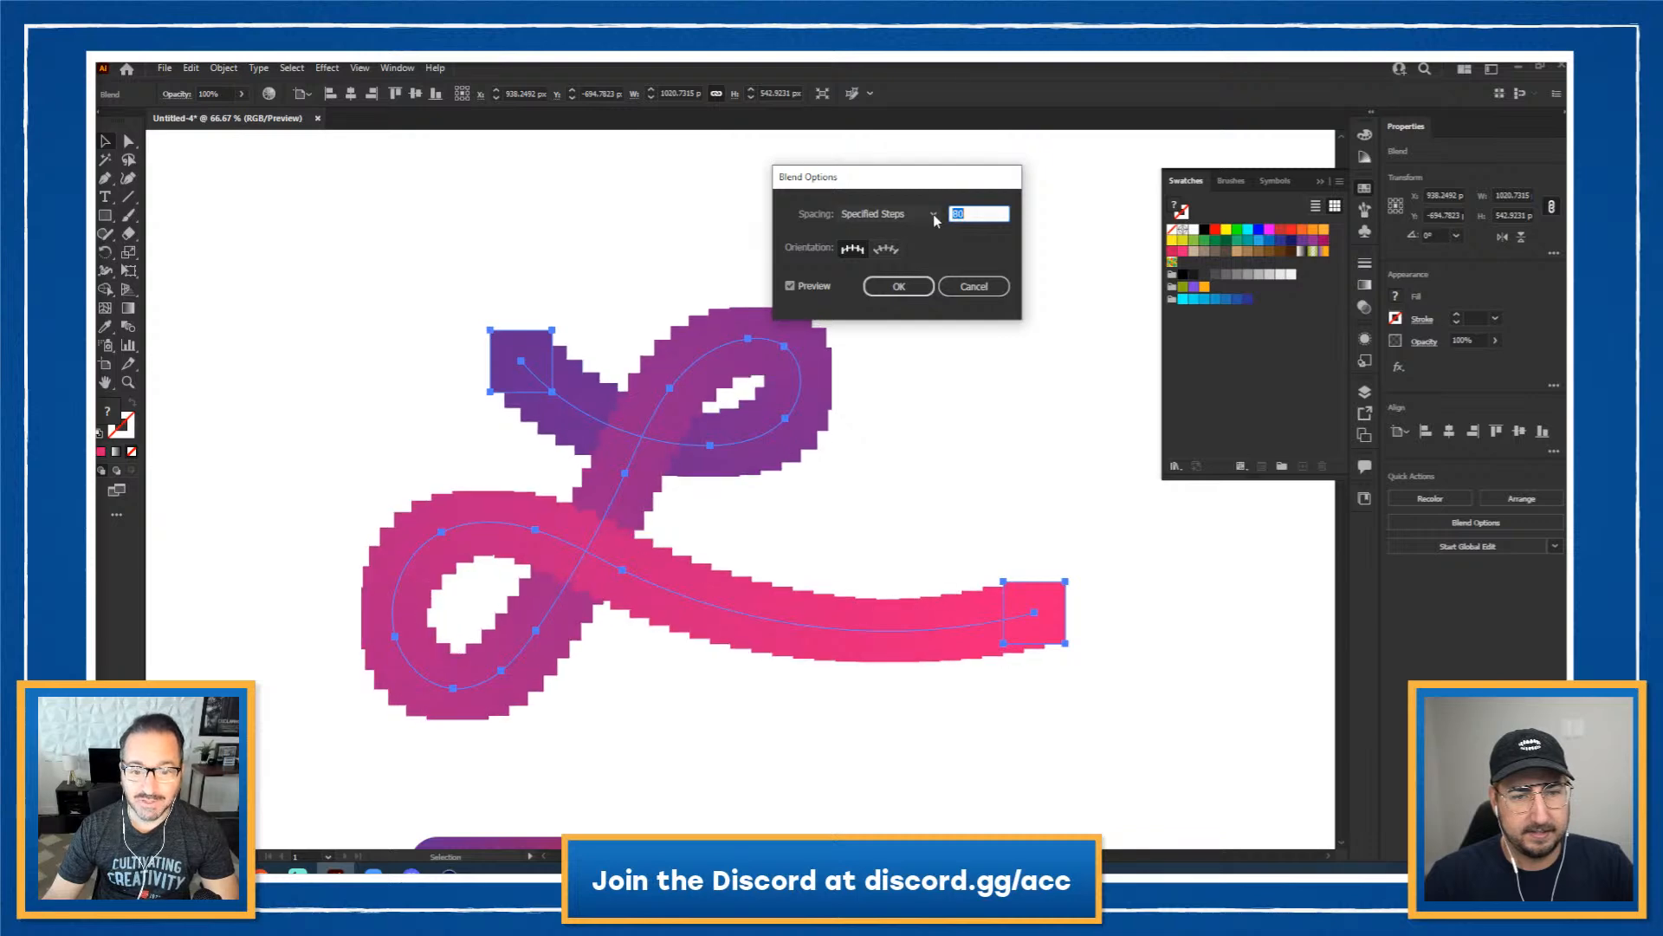
{"action": "key", "text": "shift+Up"}
{"action": "key", "text": "shift+Up"}
{"action": "key", "text": "shift+Up"}
{"action": "key", "text": "shift+Up"}
{"action": "key", "text": "shift+Up"}
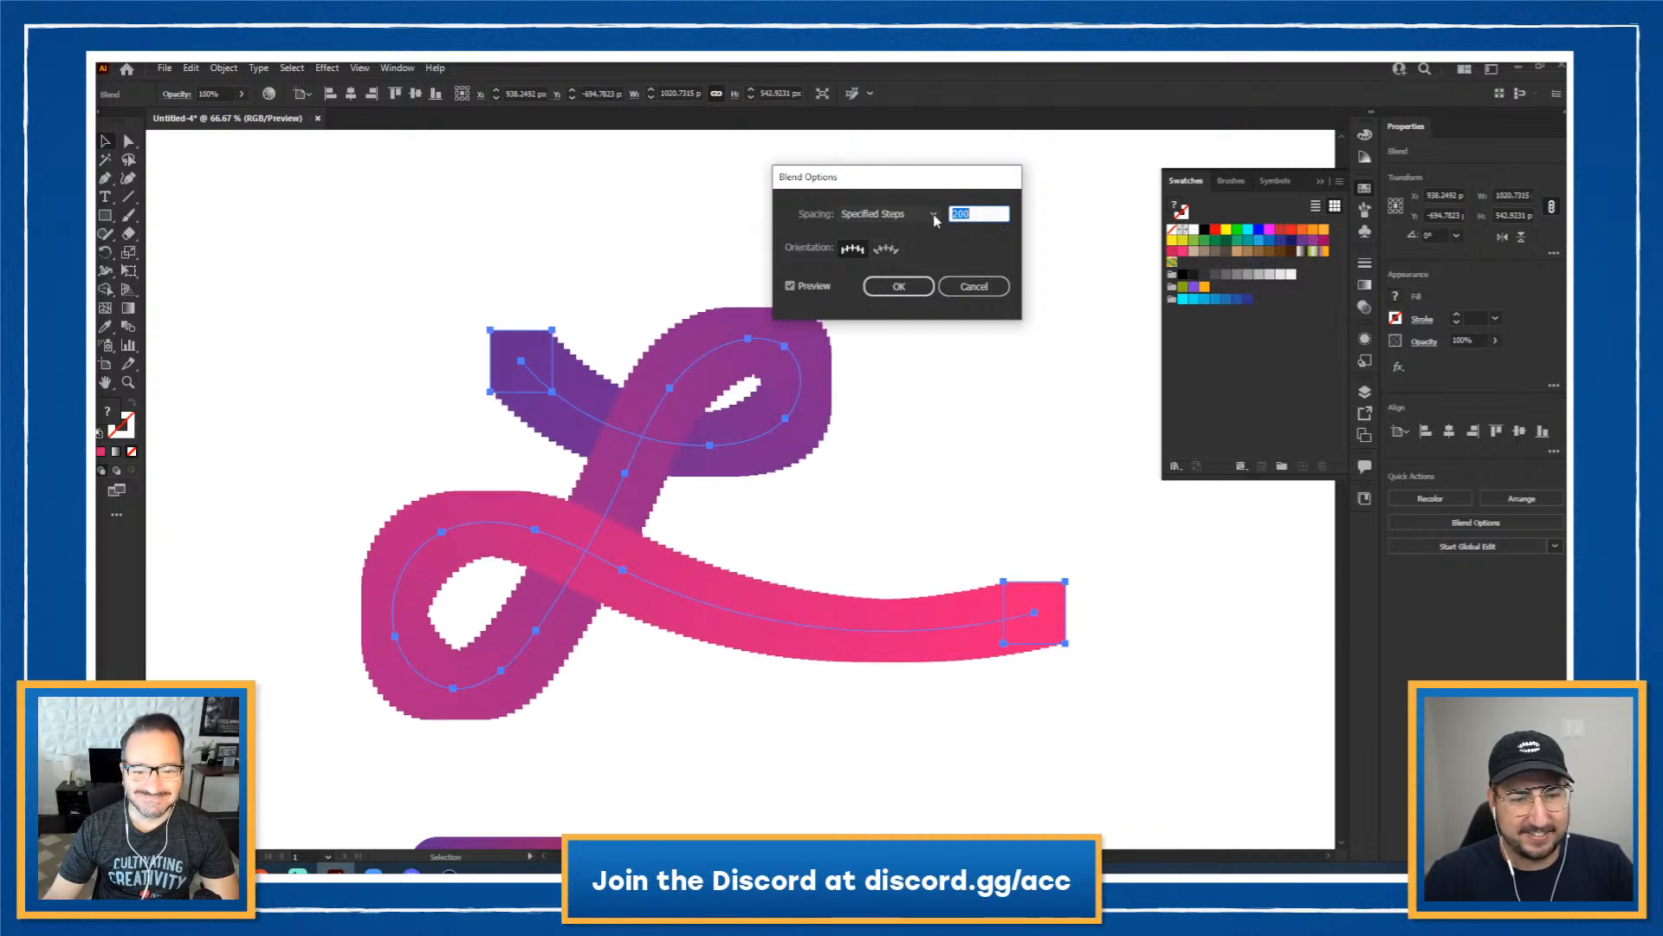
Step: Lower the blend's specified steps to 70 and briefly preview the Align to Path orientation
{"action": "key", "text": "shift+Down"}
{"action": "key", "text": "shift+Down"}
{"action": "key", "text": "shift+Down"}
{"action": "key", "text": "shift+Down"}
{"action": "key", "text": "shift+Down"}
{"action": "key", "text": "shift+Down"}
{"action": "key", "text": "shift+Down"}
{"action": "key", "text": "shift+Down"}
{"action": "key", "text": "shift+Down"}
{"action": "key", "text": "shift+Down"}
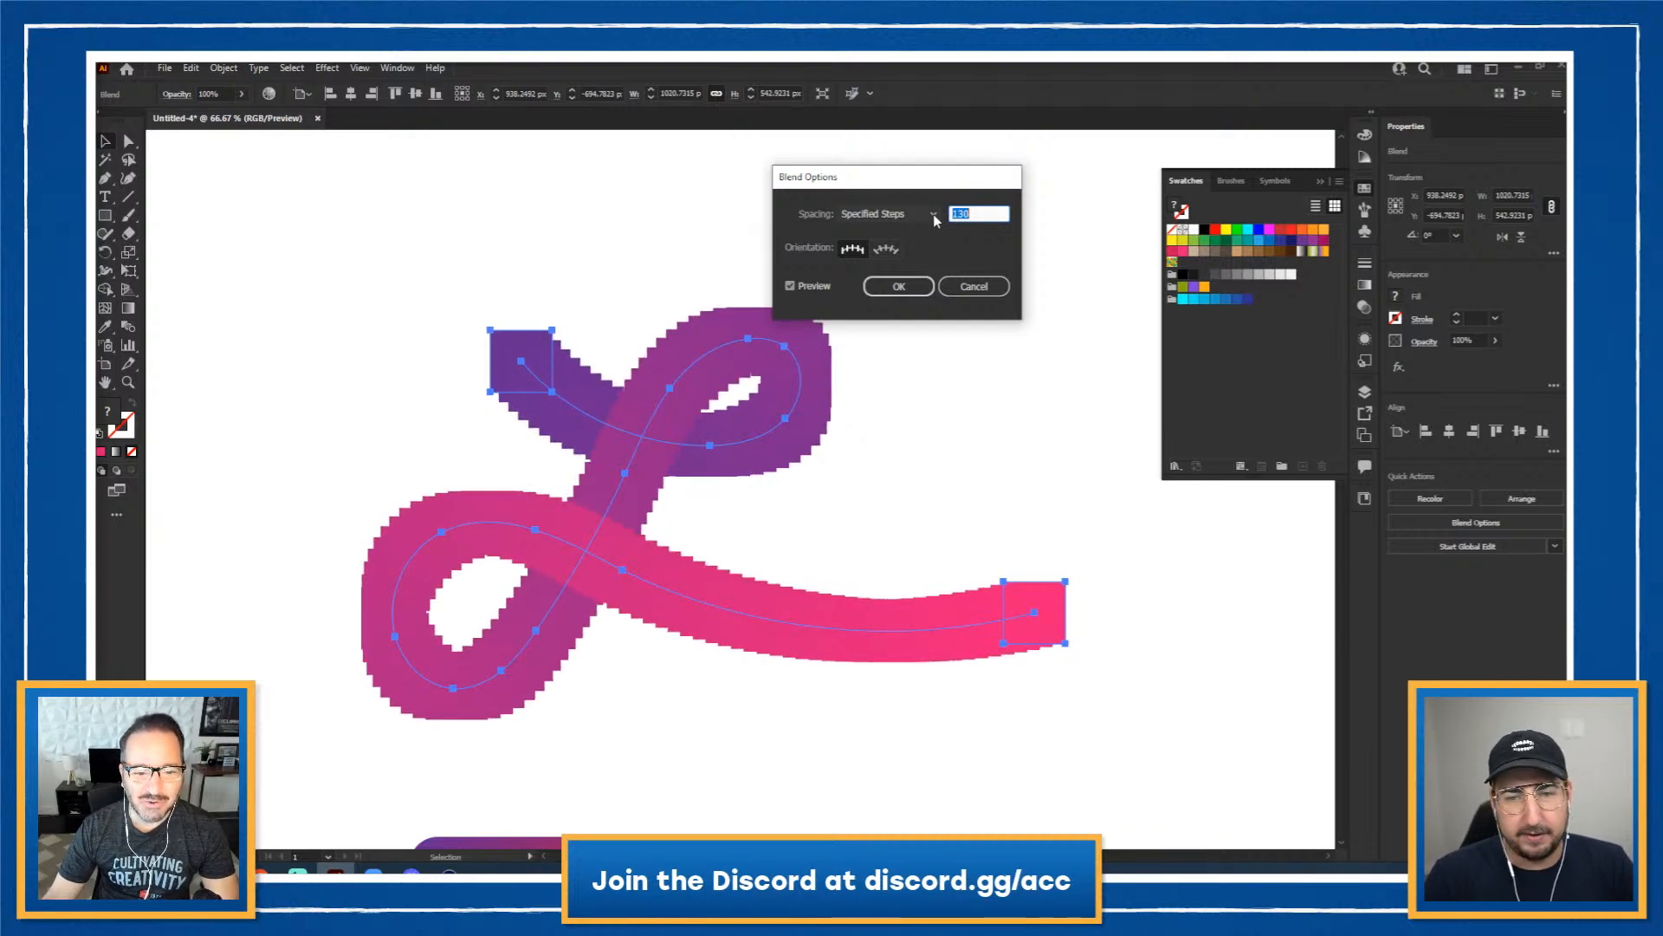
{"action": "key", "text": "shift+Down"}
{"action": "key", "text": "shift+Down"}
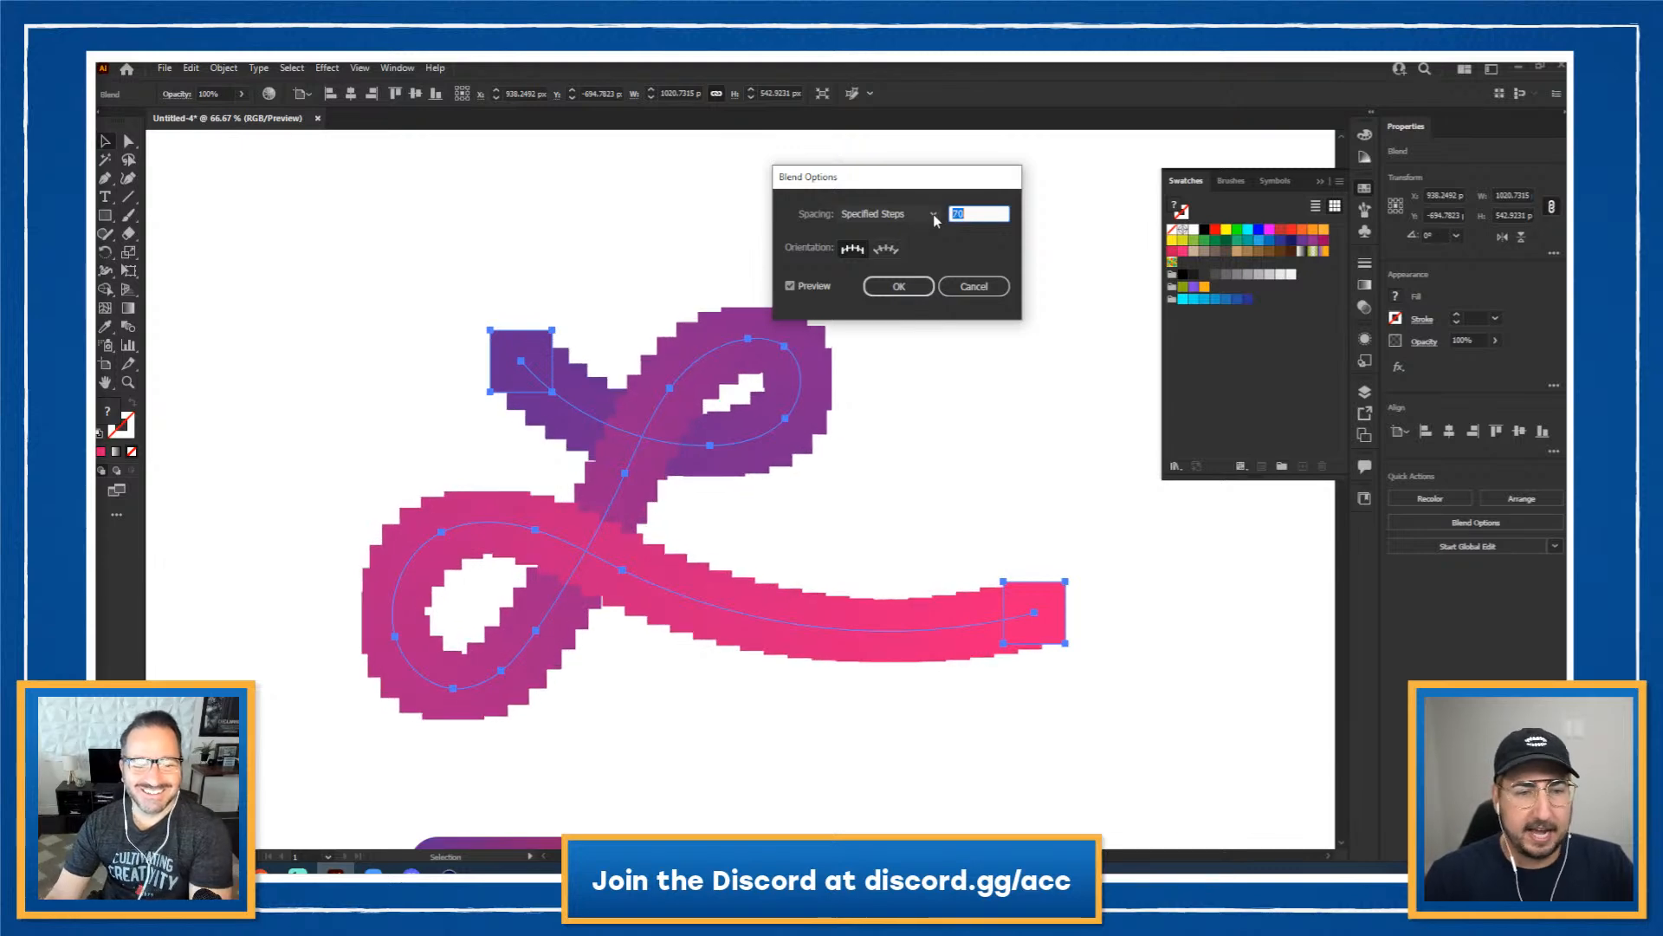
{"action": "left_click", "coordinate": [894, 253]}
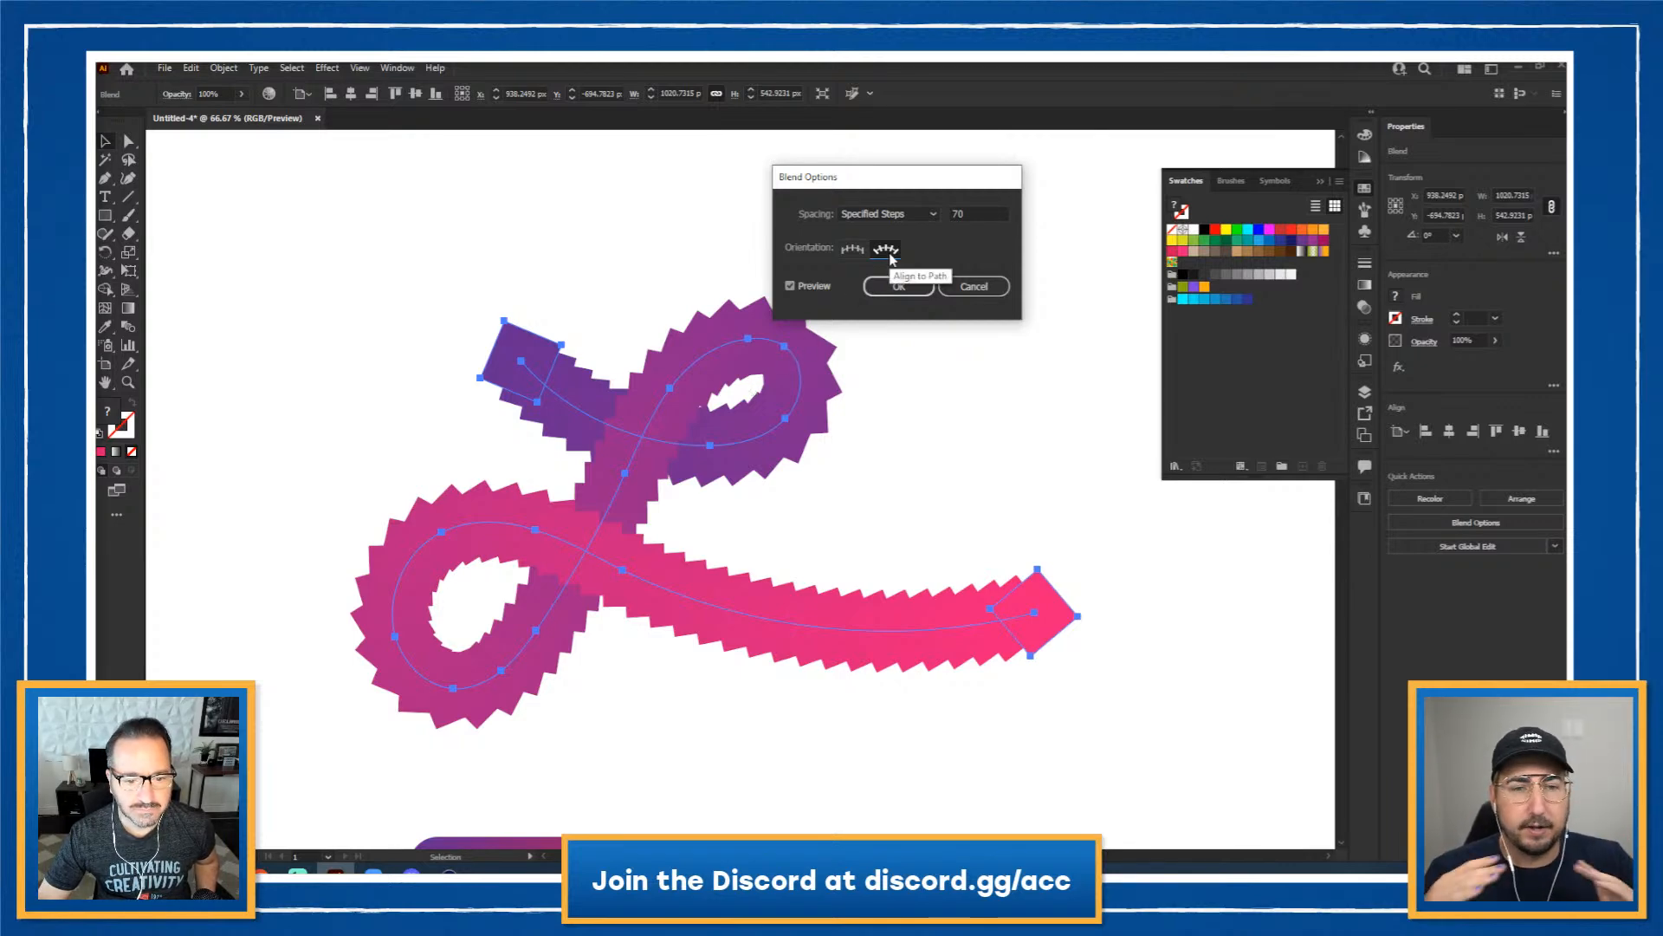
{"action": "left_click", "coordinate": [852, 249]}
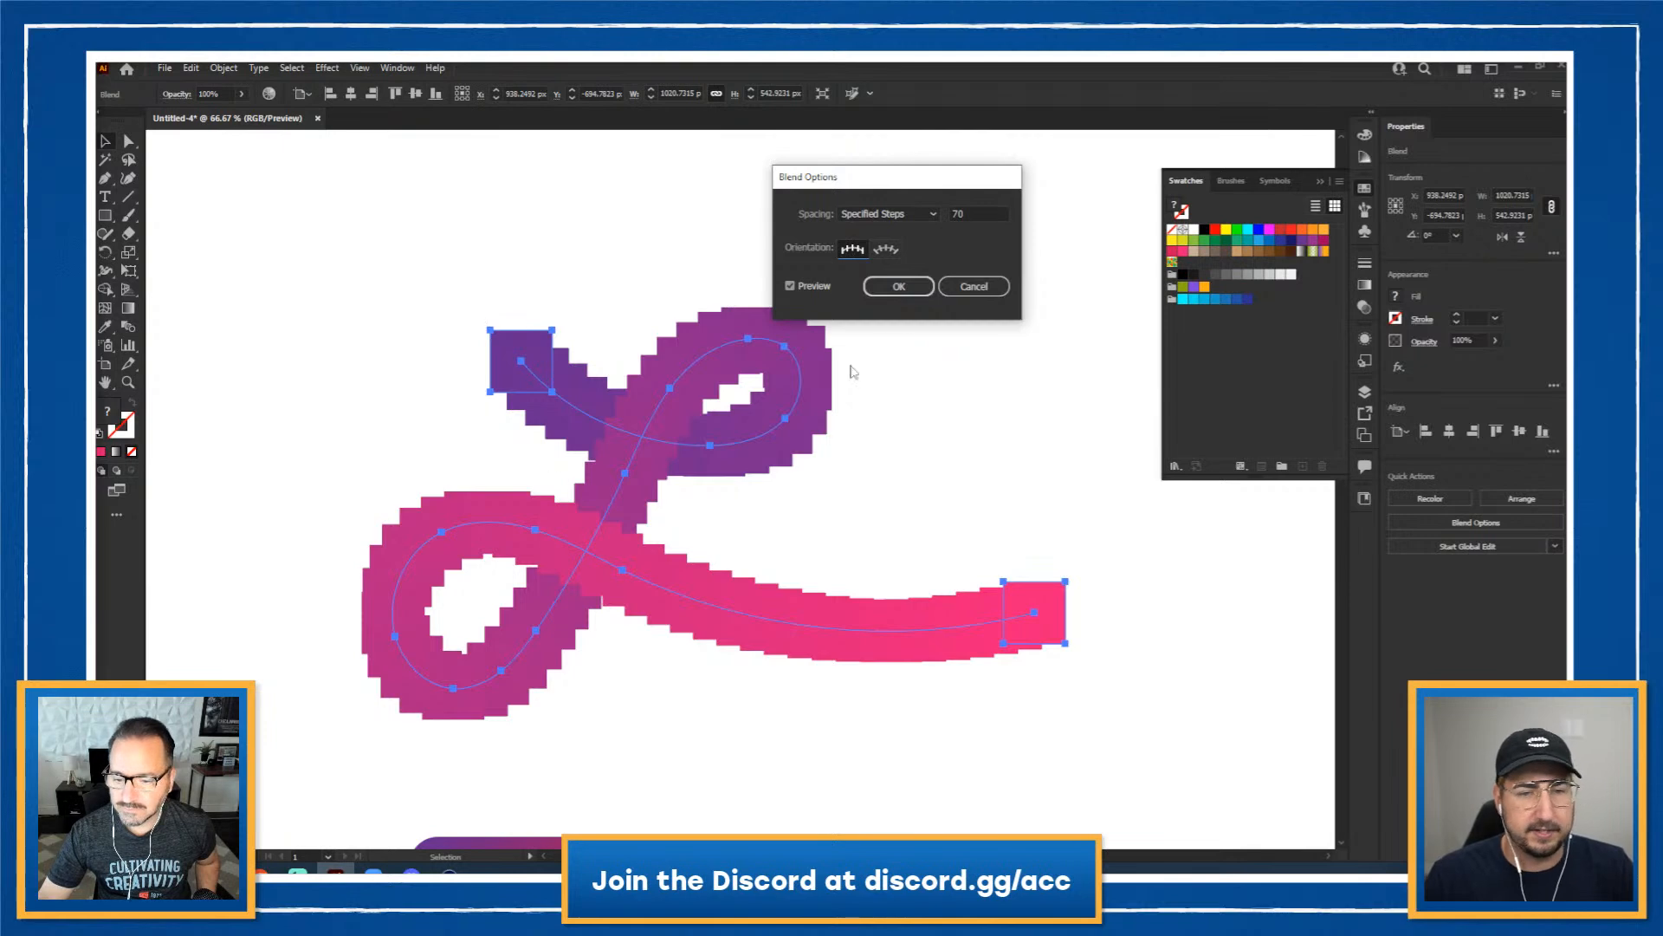
Step: Set the blend's specified steps to 50 and apply the blend options
{"action": "left_click", "coordinate": [986, 212]}
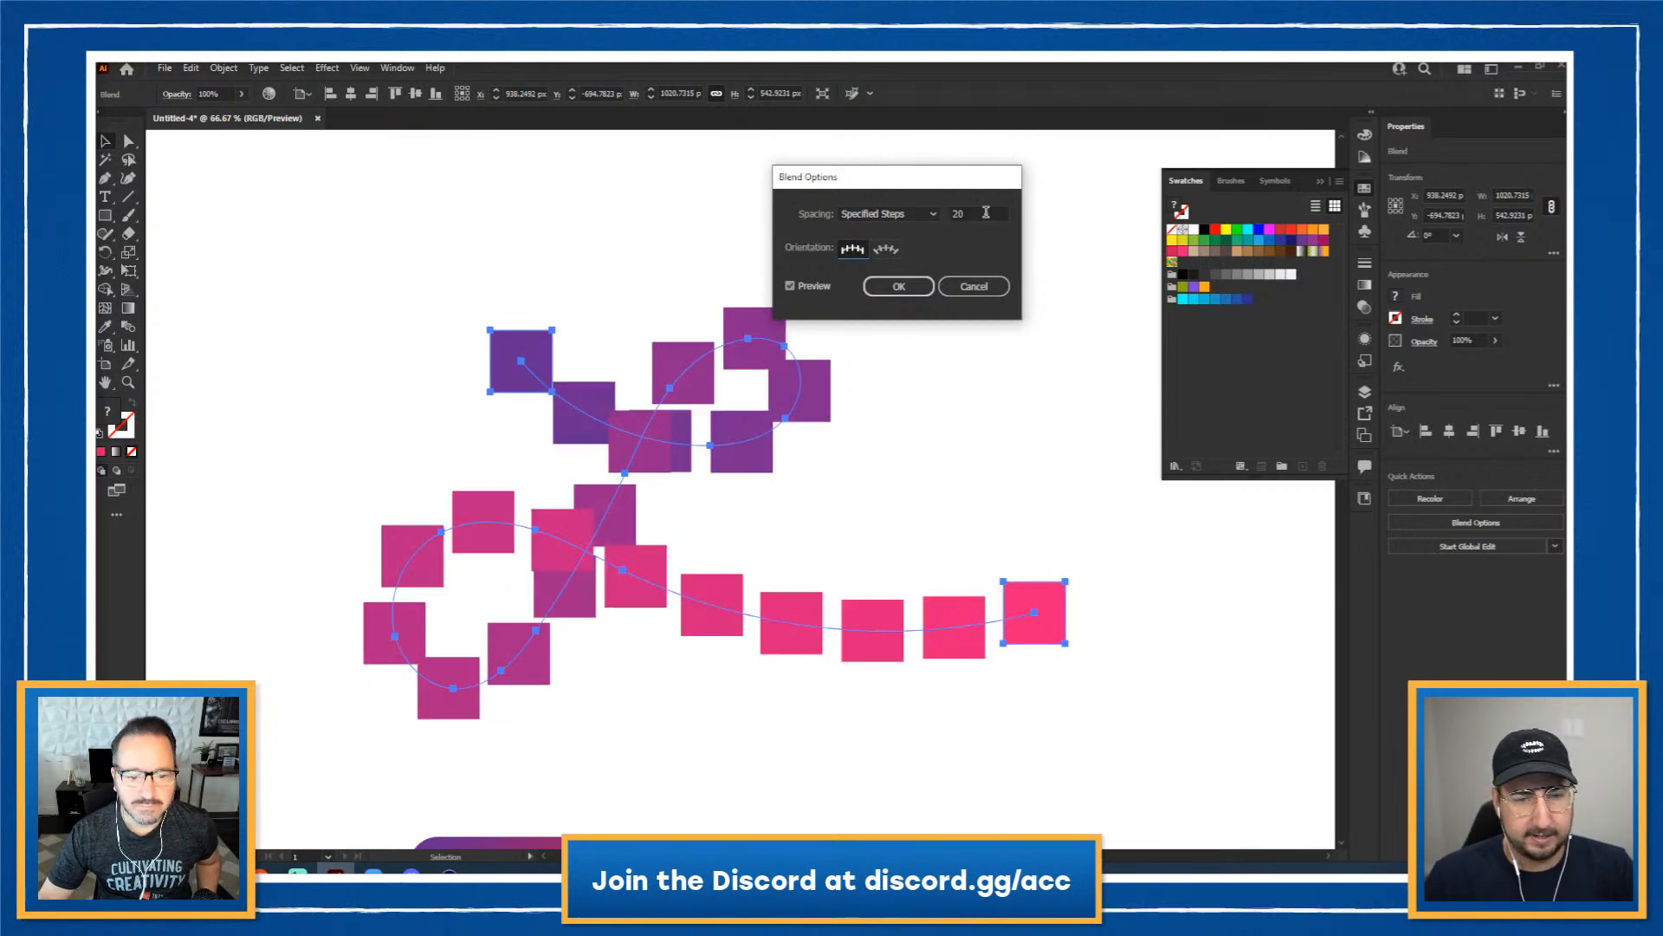
{"action": "key", "text": "shift+Up"}
{"action": "key", "text": "shift+Up"}
{"action": "key", "text": "shift+Up"}
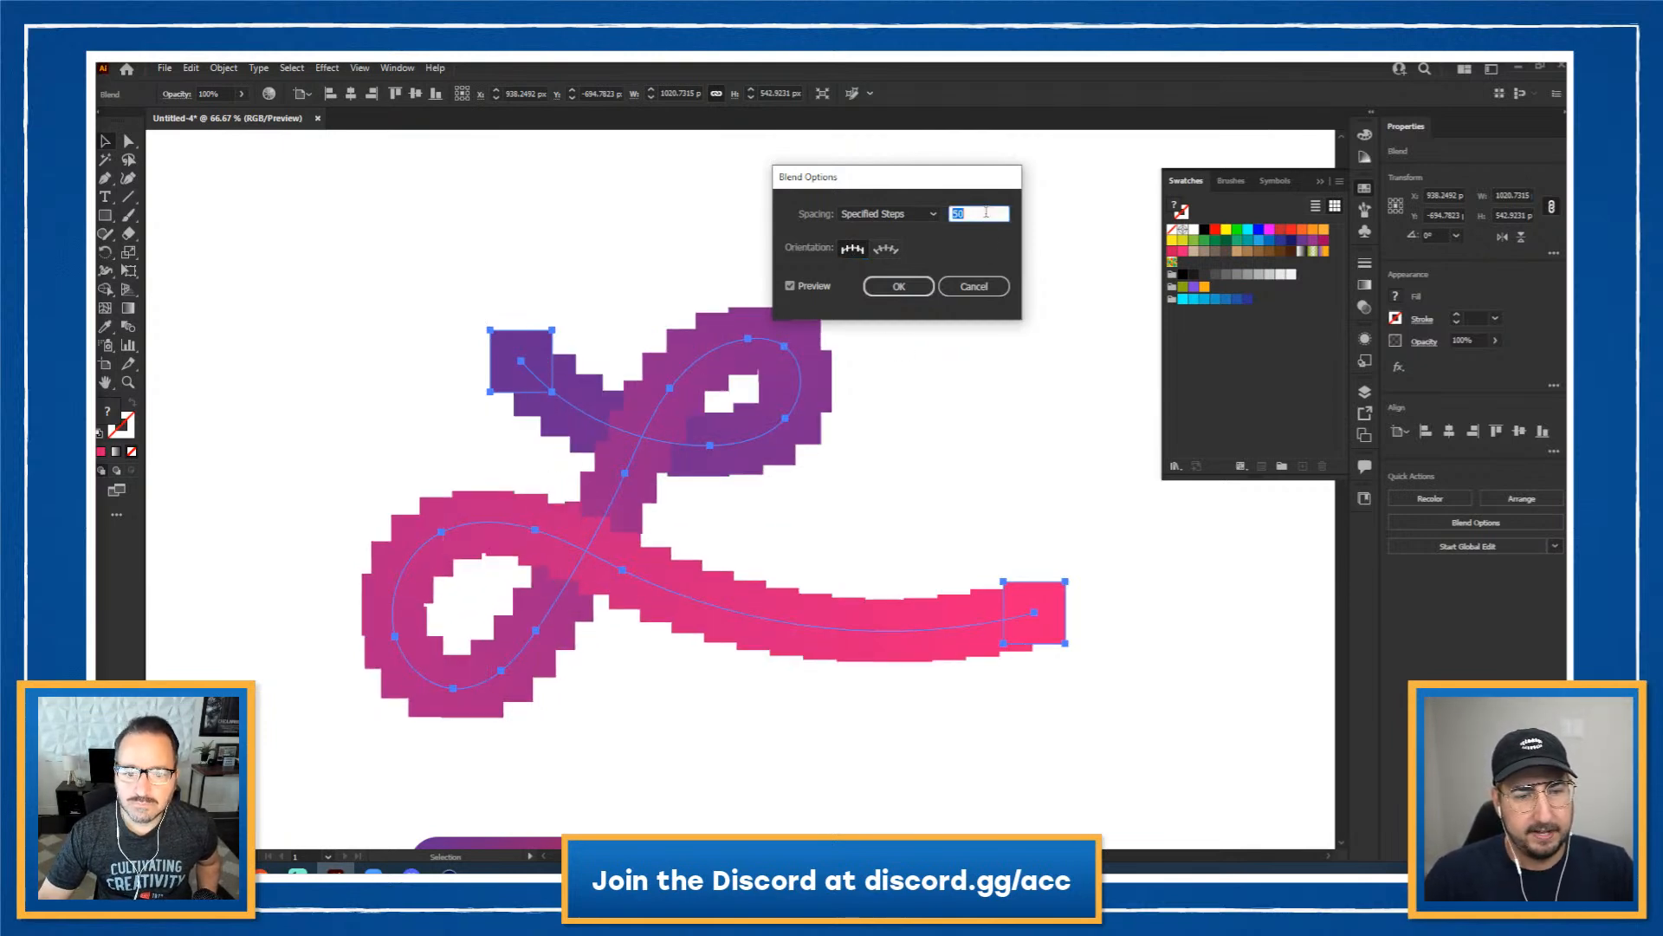
{"action": "left_click", "coordinate": [899, 286]}
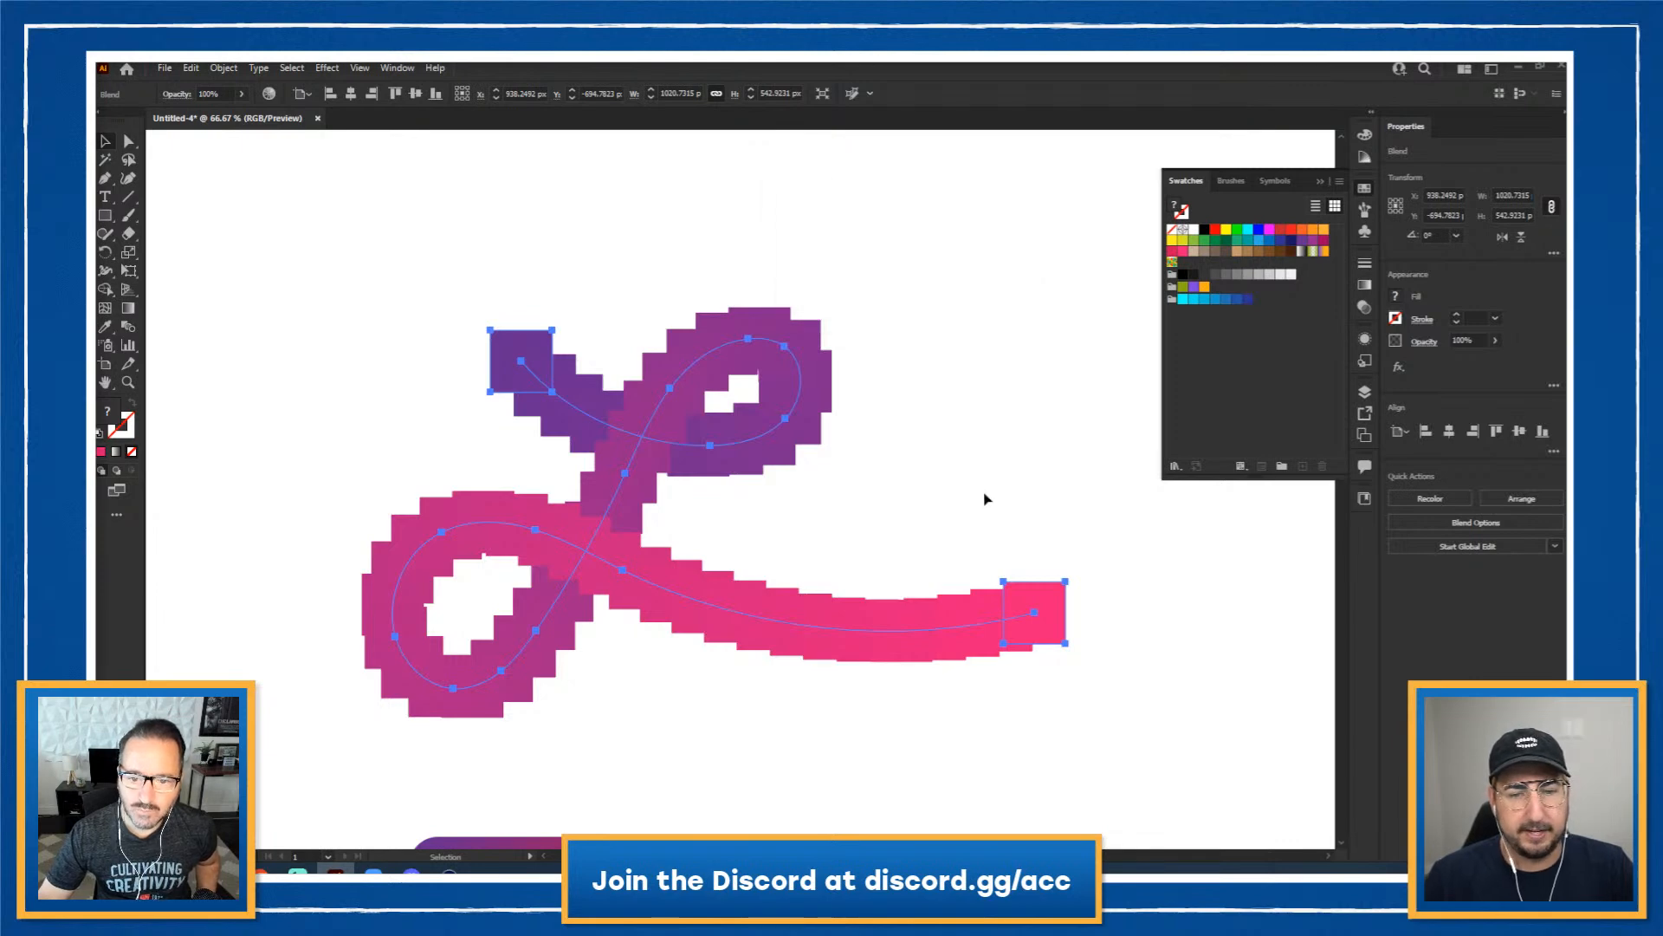
Step: Send the pink end square of the looping blend to the back to reverse how the strands overlap
{"action": "key", "text": "a"}
{"action": "left_click", "coordinate": [1055, 597]}
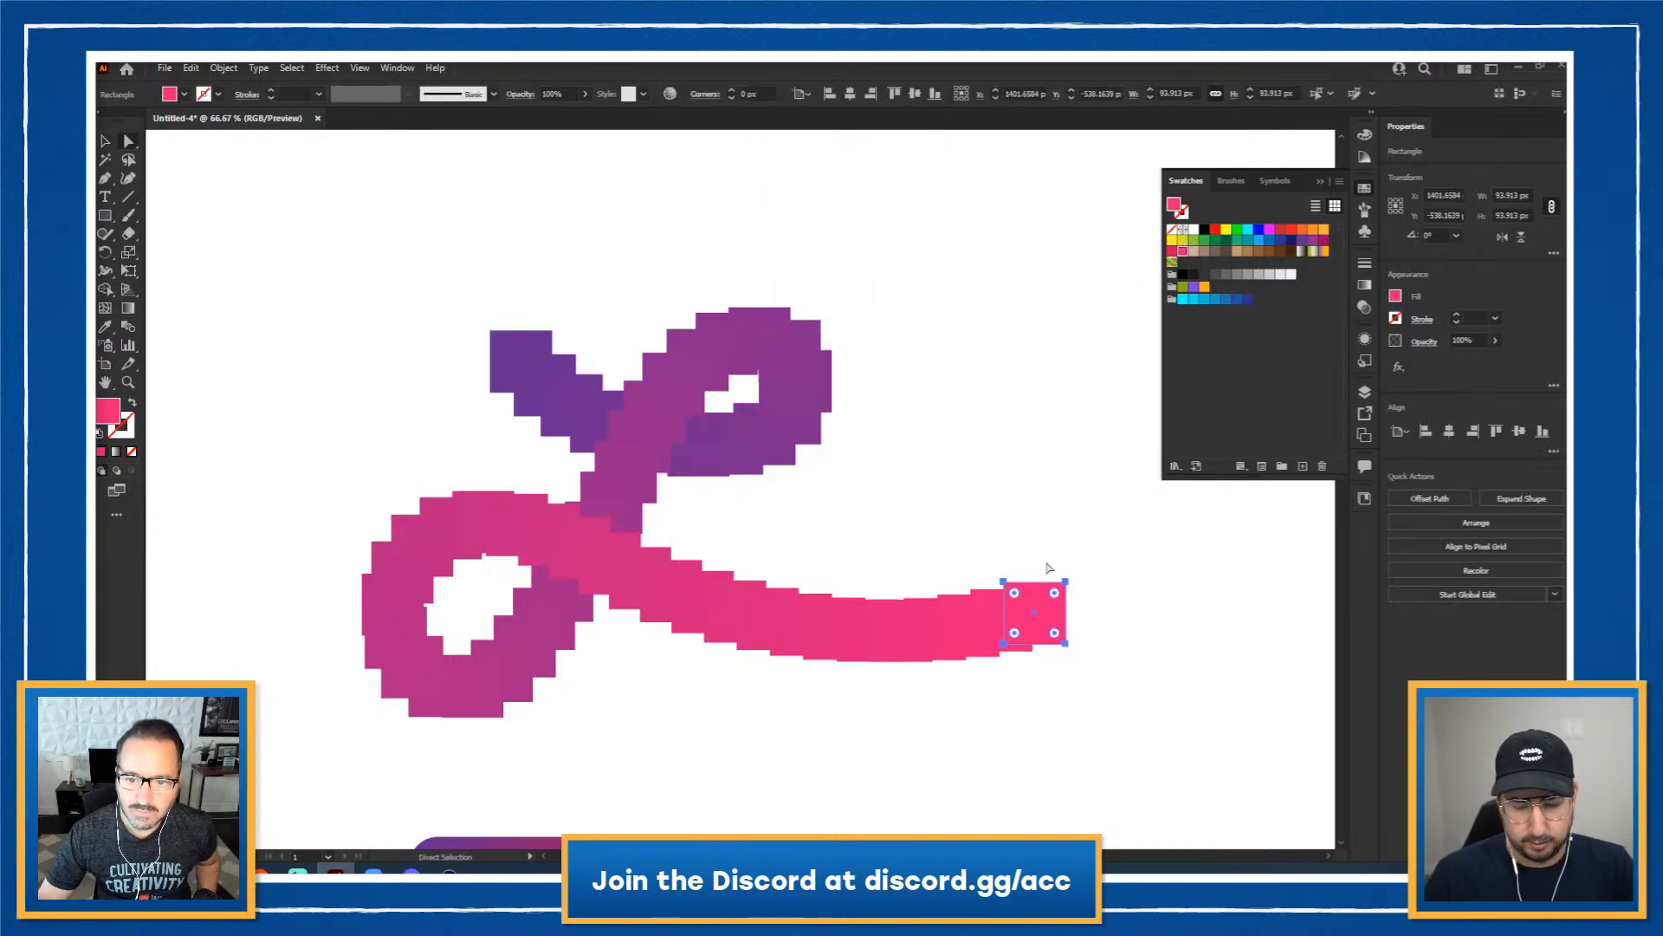
{"action": "key", "text": "ctrl+shift+["}
{"action": "left_click", "coordinate": [1071, 514]}
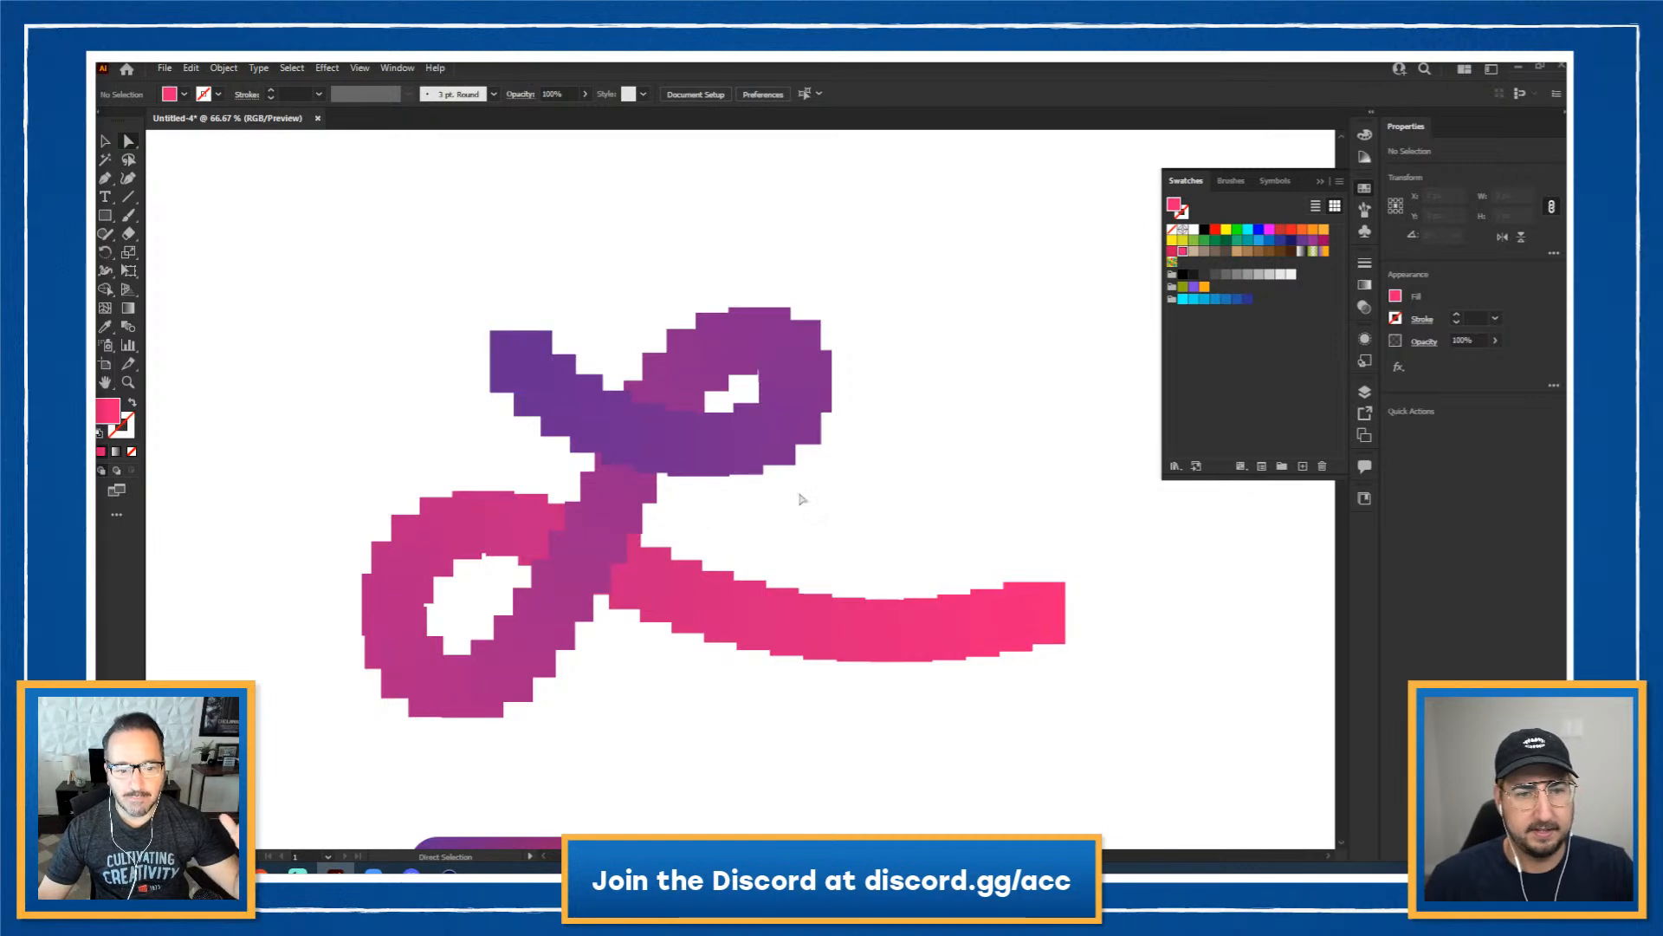
{"action": "key", "text": "z"}
{"action": "left_click", "coordinate": [771, 608], "text": "alt"}
{"action": "left_click", "coordinate": [792, 566], "text": "alt"}
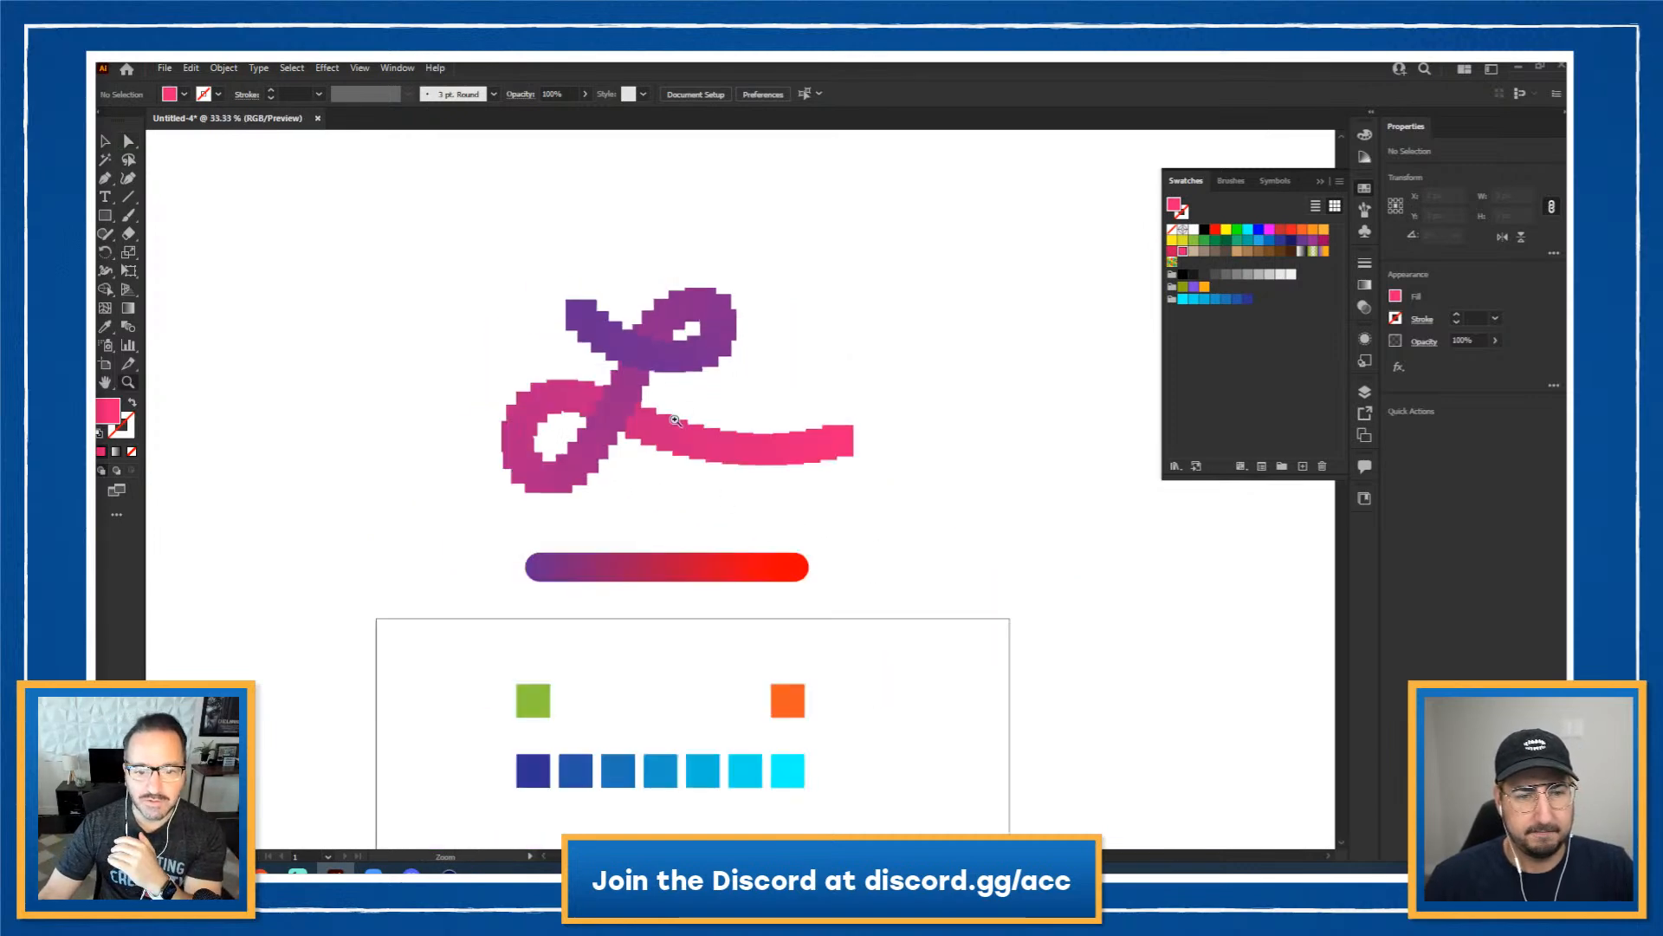
Step: Move the purple-to-red gradient bar blend up so that it sits just beneath the looping blend
{"action": "left_click", "coordinate": [676, 421]}
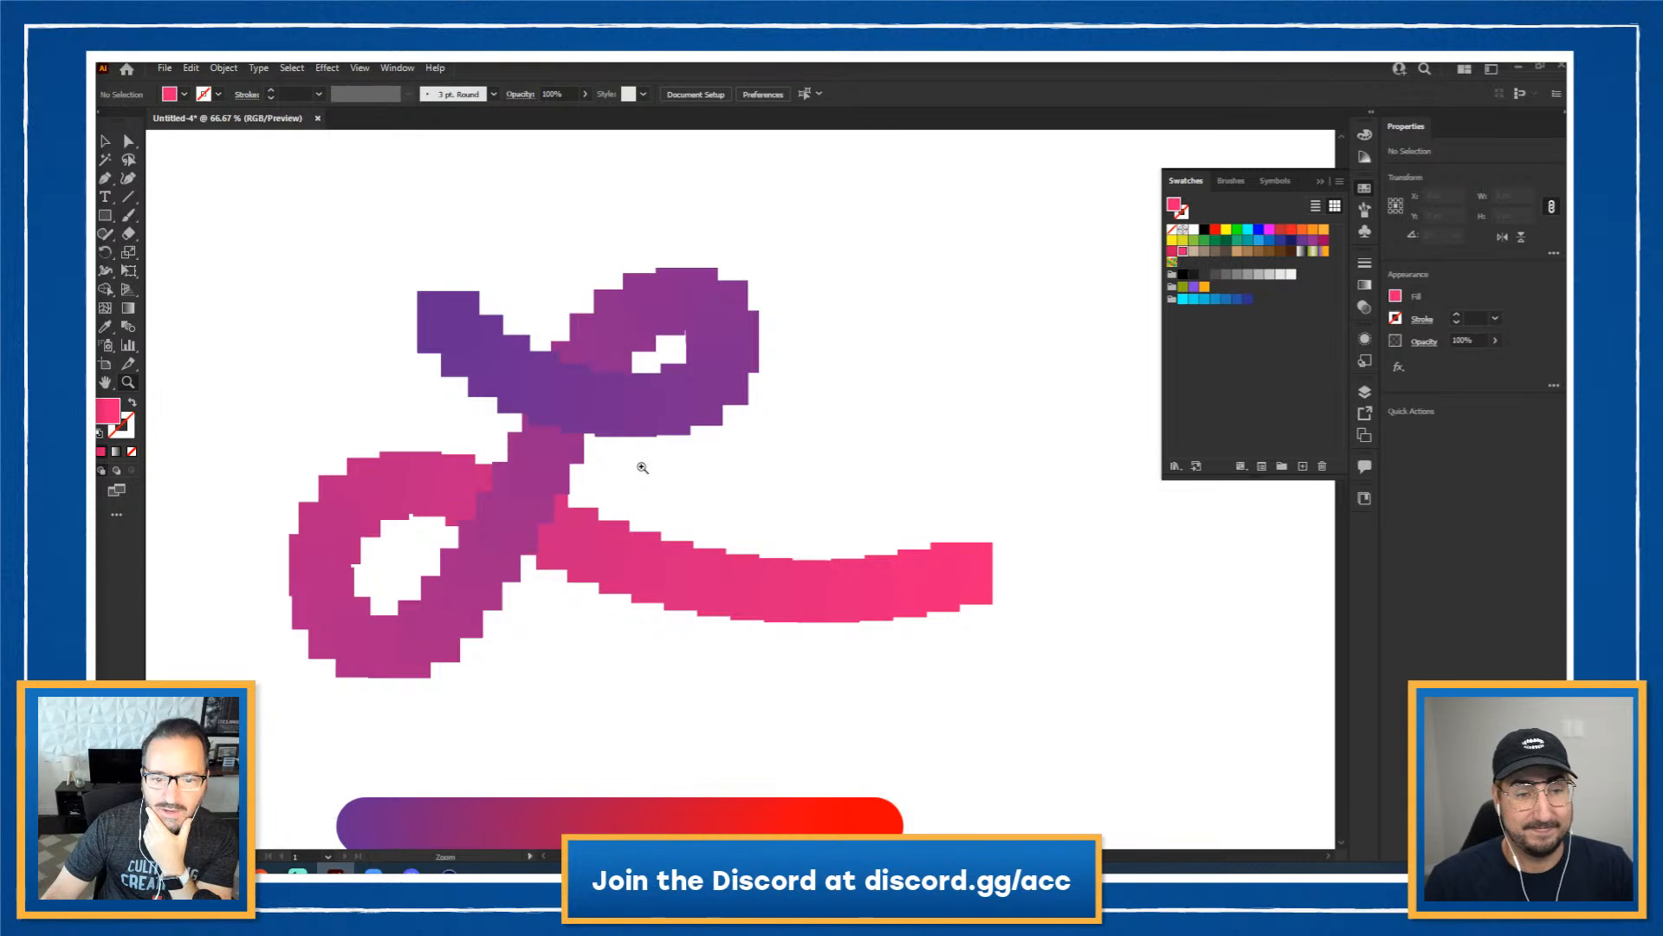
{"action": "left_click_drag", "start_coordinate": [638, 465], "coordinate": [700, 326]}
{"action": "left_click", "coordinate": [730, 709]}
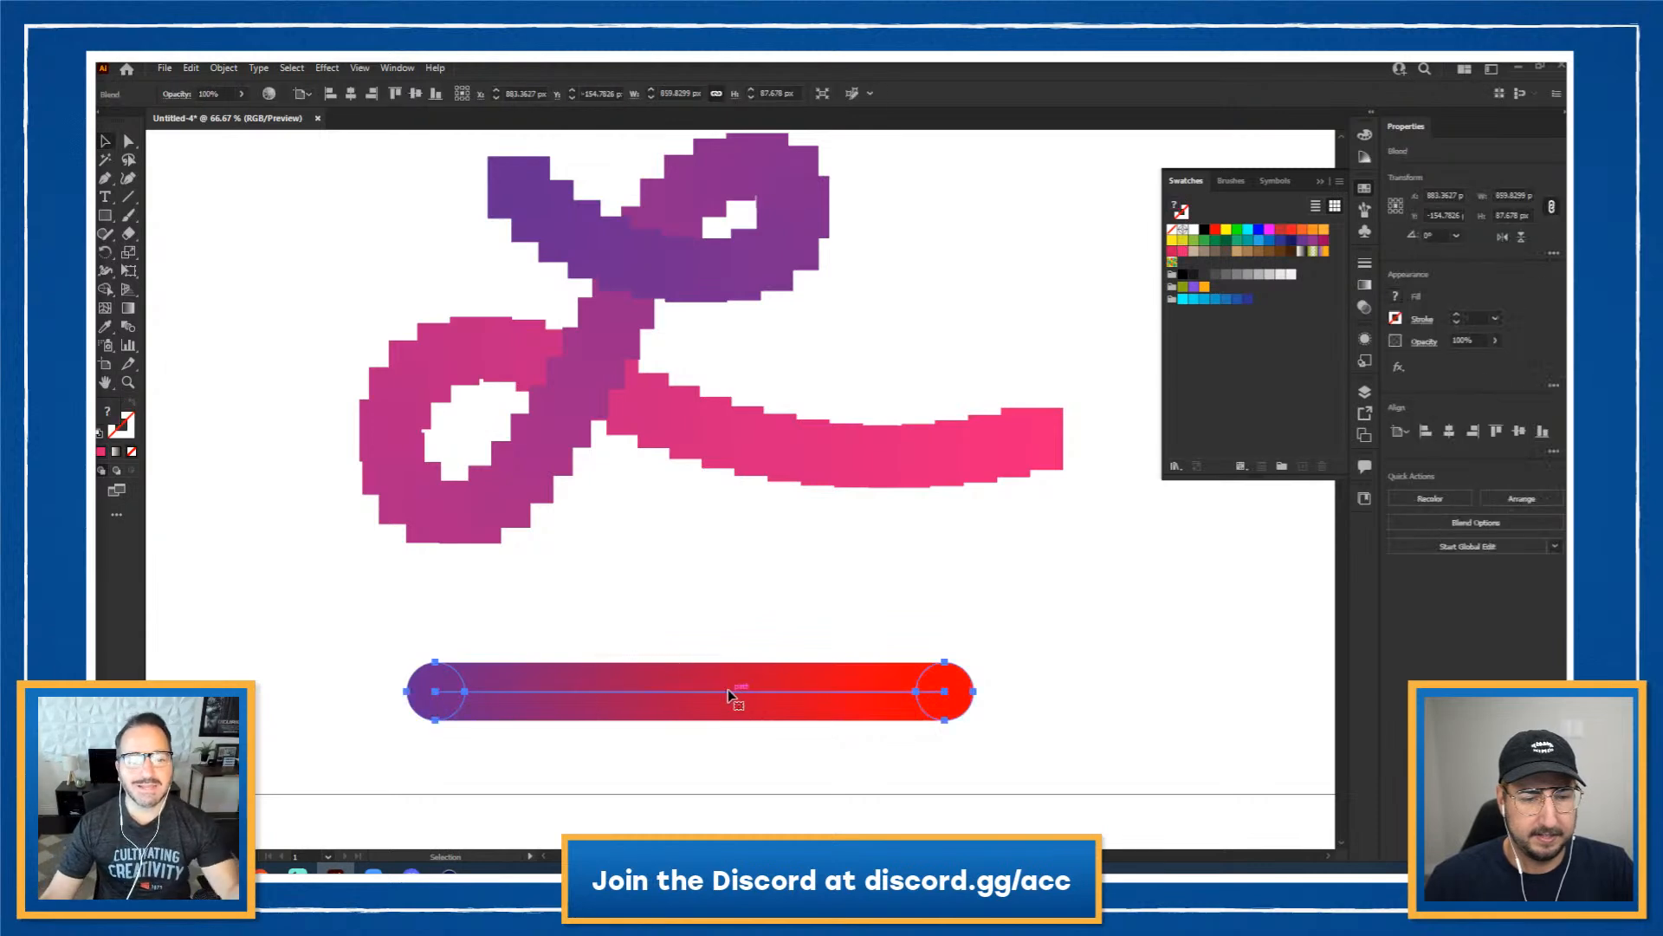
{"action": "left_click_drag", "start_coordinate": [736, 691], "coordinate": [744, 582]}
Step: Select all the artwork and examine the available Blend commands without applying any
{"action": "left_click", "coordinate": [389, 227]}
{"action": "key", "text": "ctrl+a"}
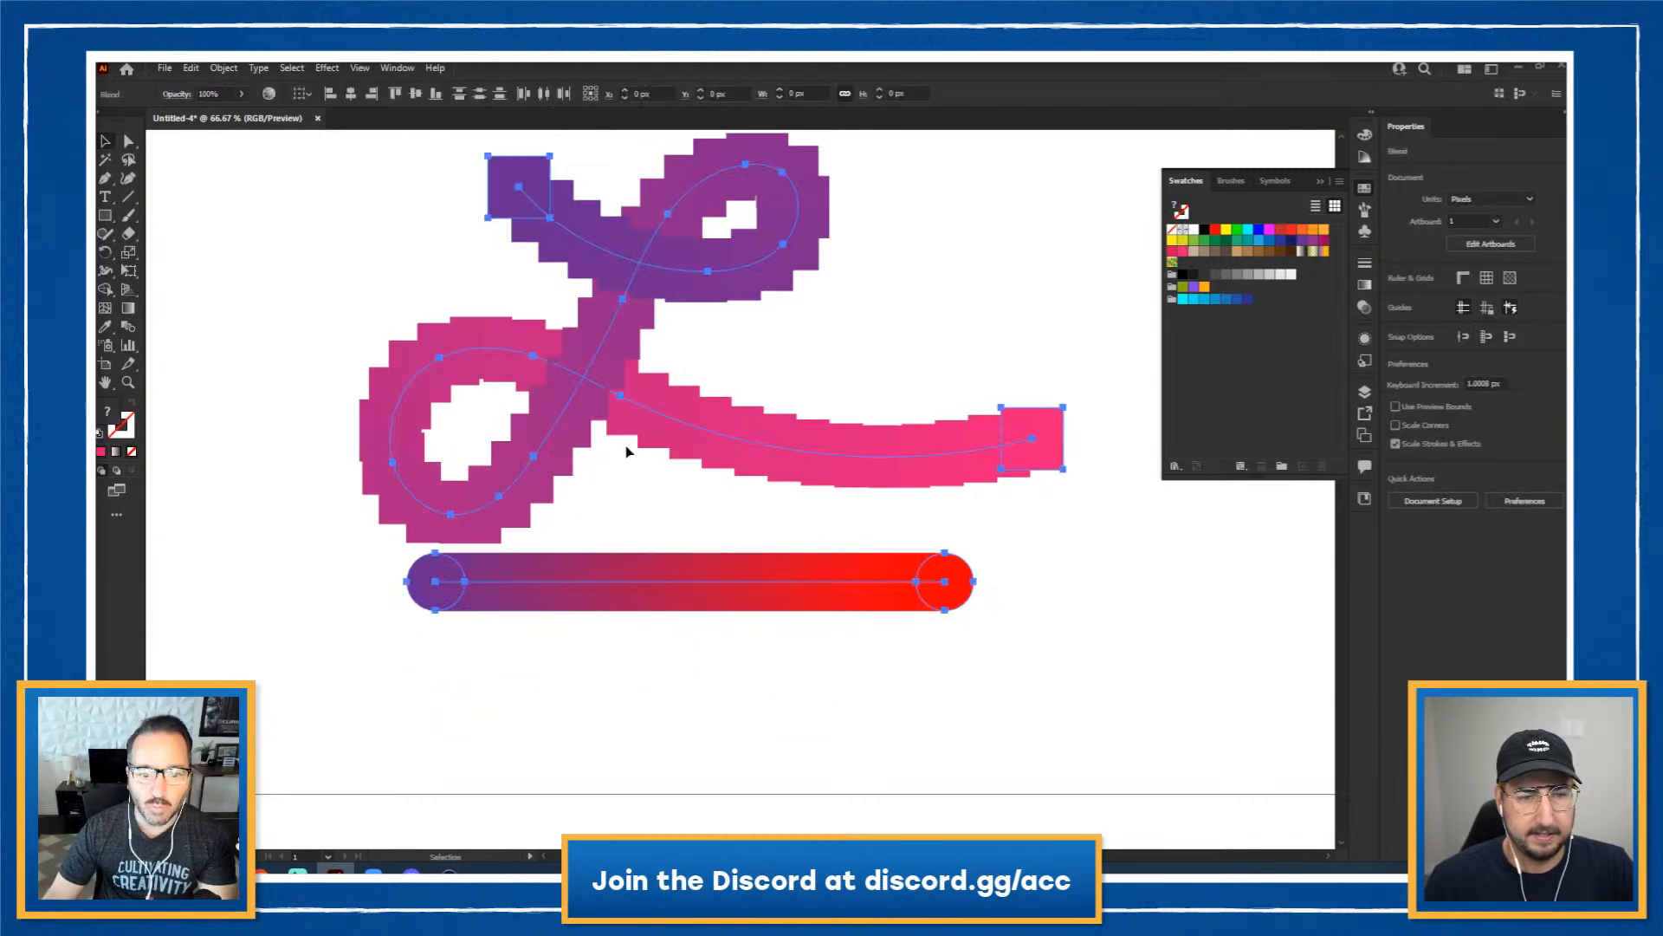
{"action": "left_click", "coordinate": [223, 67]}
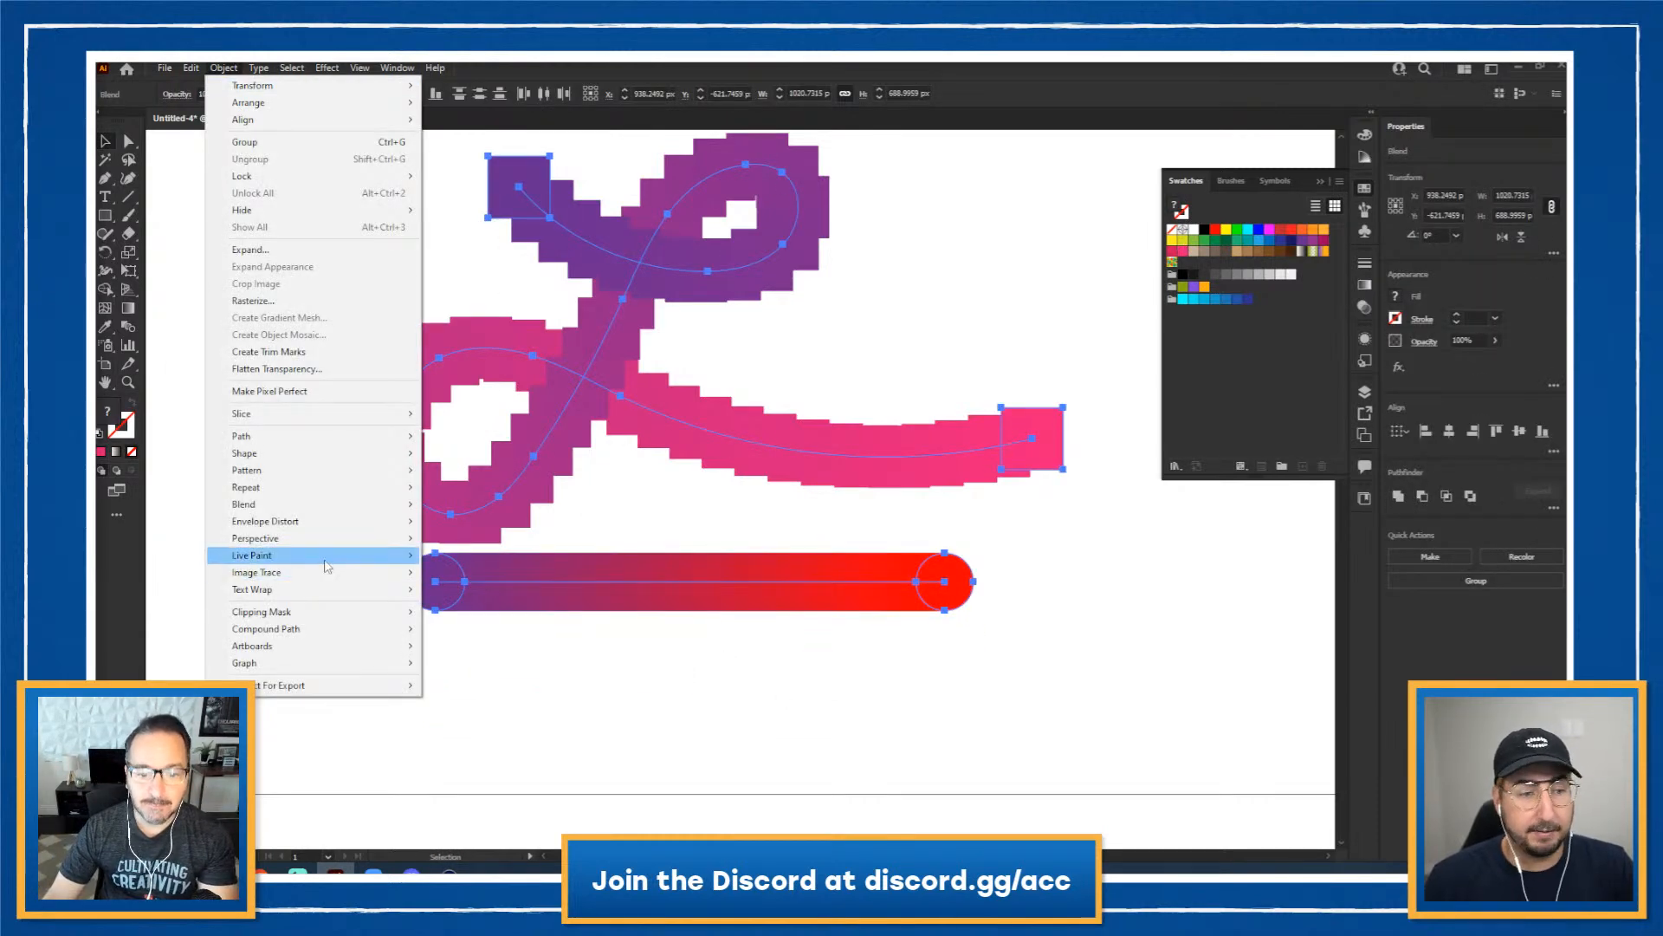
{"action": "mouse_move", "coordinate": [407, 504]}
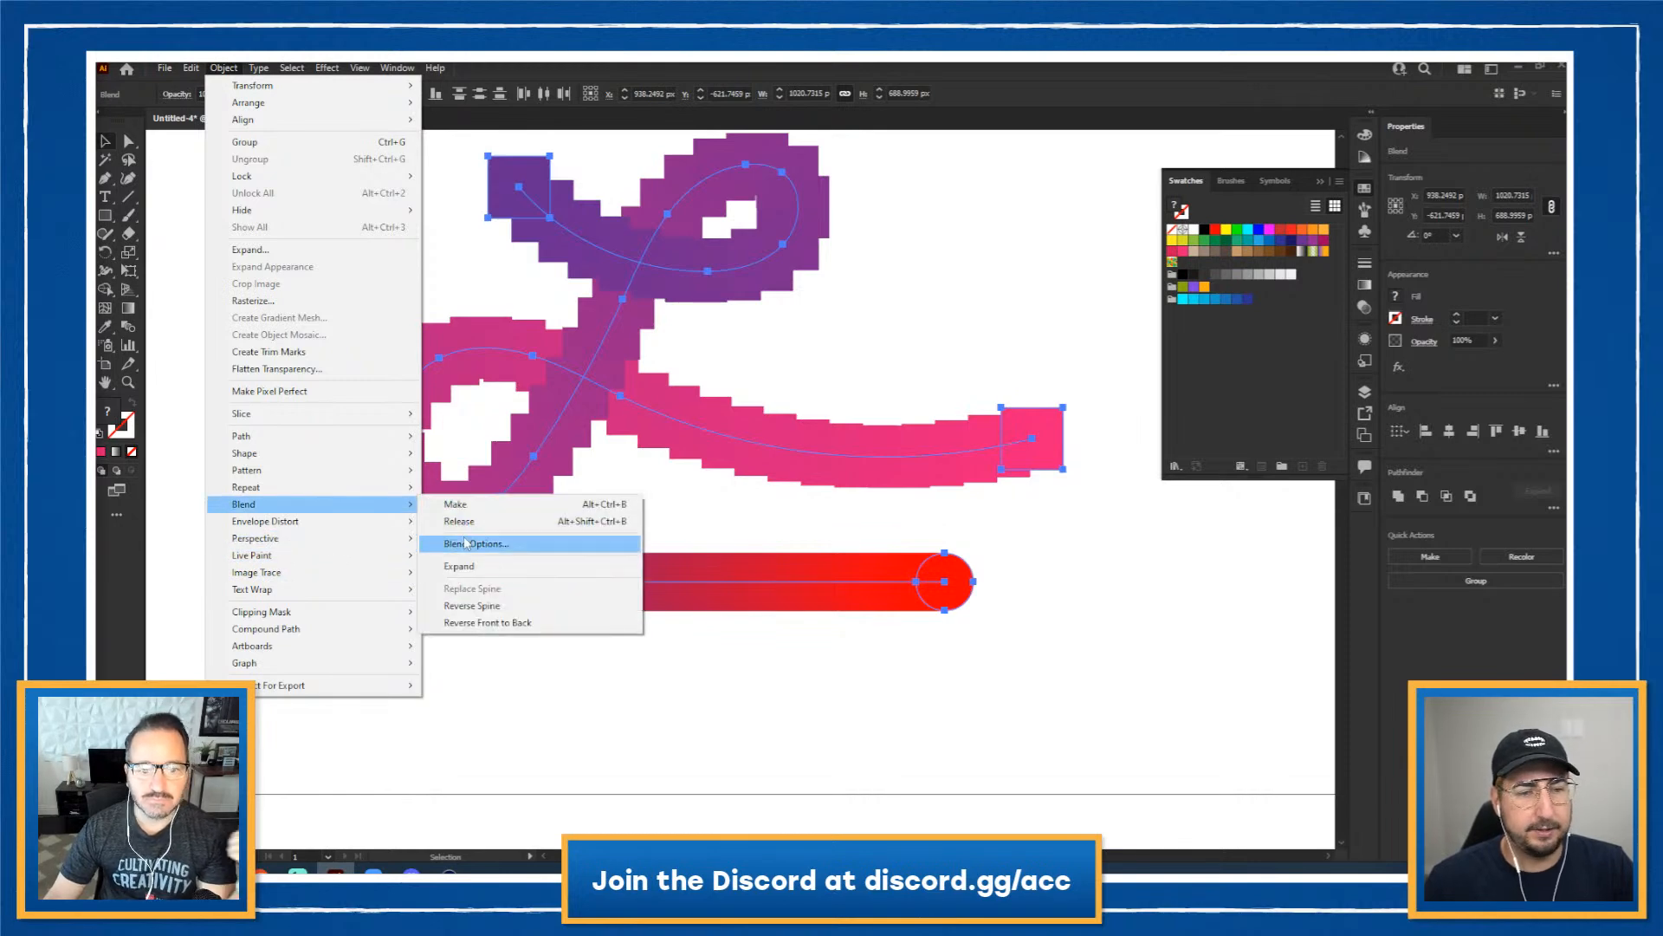
{"action": "left_click", "coordinate": [898, 635]}
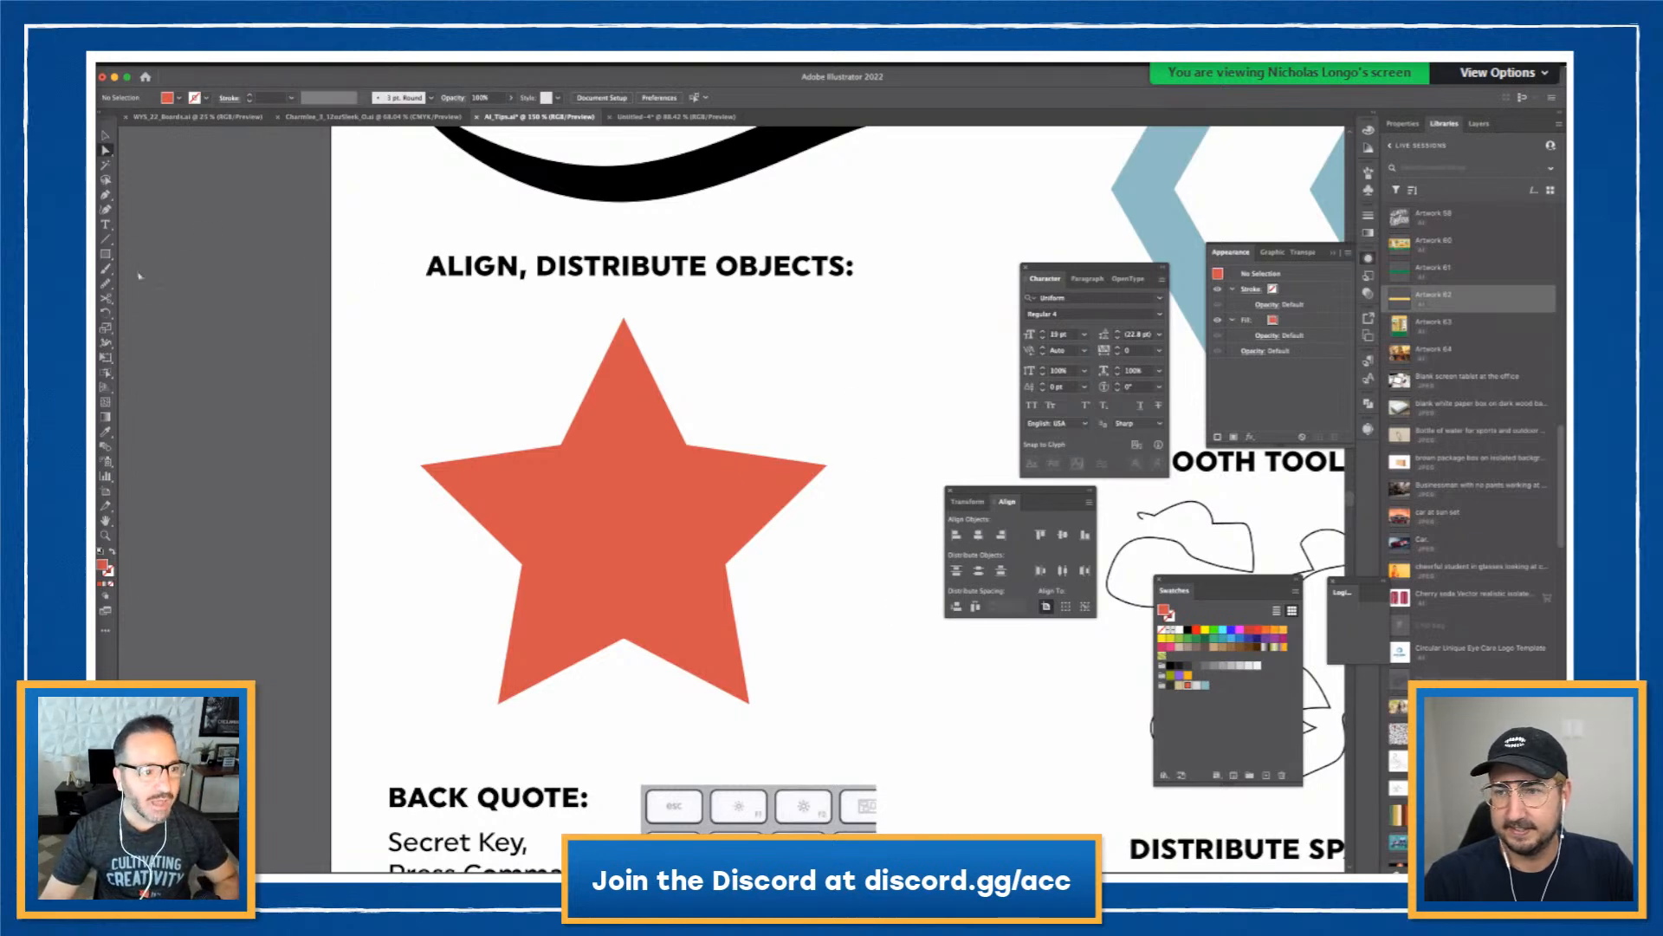
Step: Left-align three test squares drawn beside the red star and delete them
{"action": "key", "text": "m"}
{"action": "mouse_move", "coordinate": [364, 319]}
{"action": "left_mouse_down"}
{"action": "mouse_move", "coordinate": [451, 406]}
{"action": "mouse_move", "coordinate": [499, 493]}
{"action": "mouse_move", "coordinate": [454, 606]}
{"action": "left_mouse_up"}
{"action": "left_click", "coordinate": [482, 520]}
{"action": "left_click", "coordinate": [448, 397], "text": "shift"}
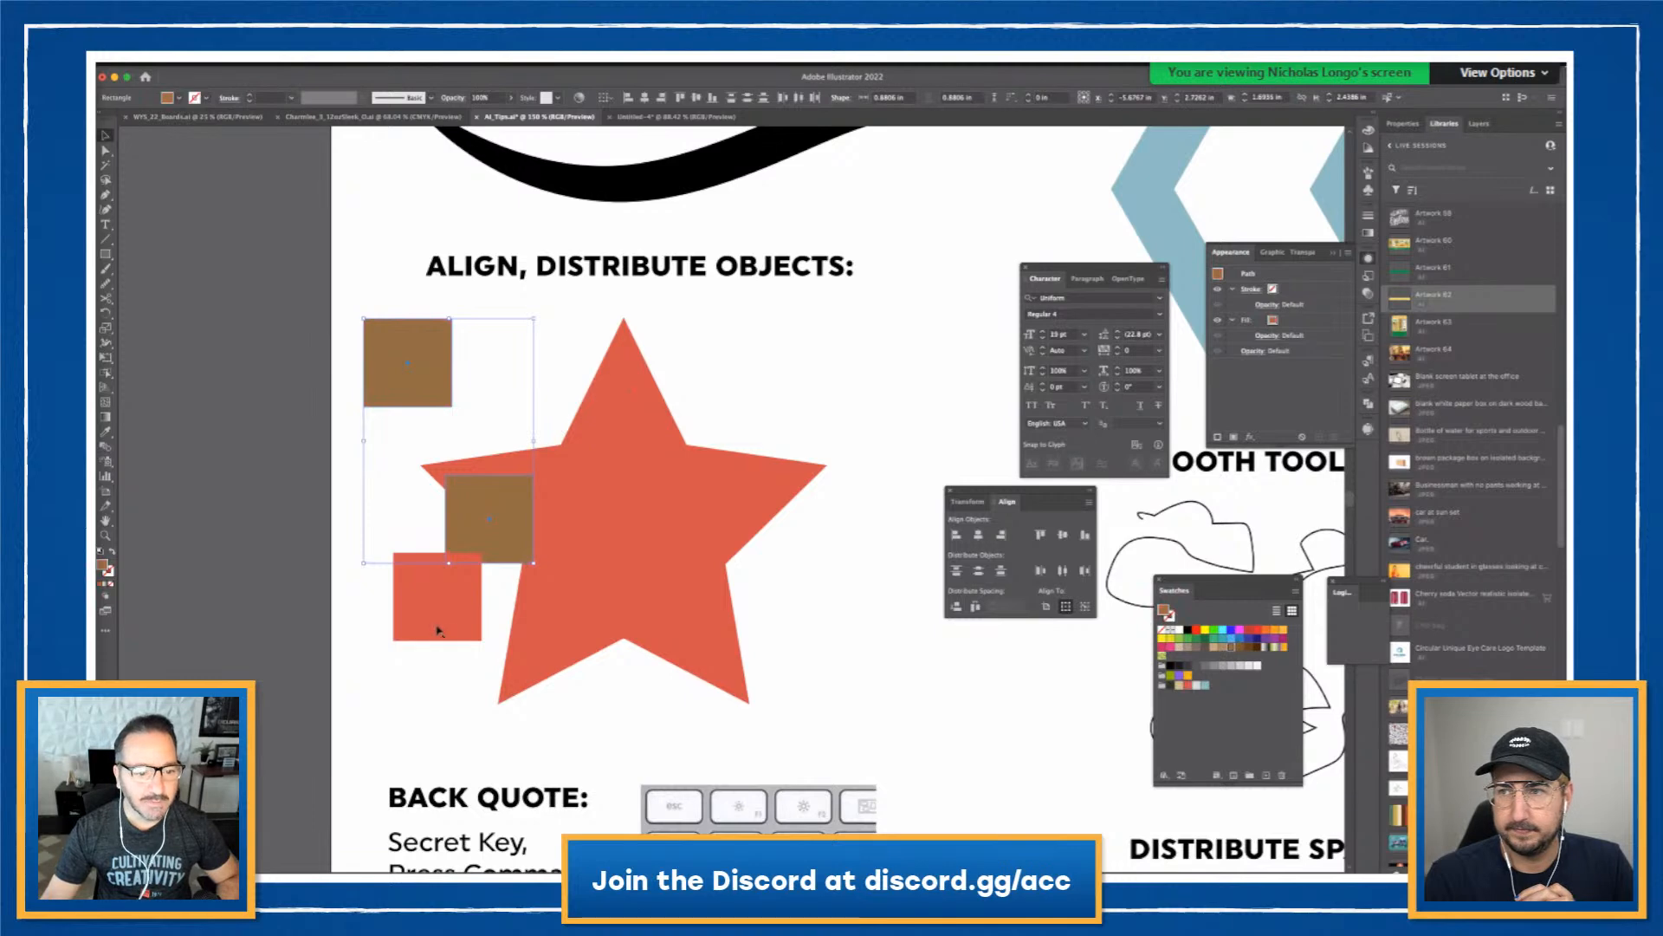
{"action": "left_click", "coordinate": [437, 631], "text": "shift"}
{"action": "left_click", "coordinate": [956, 534]}
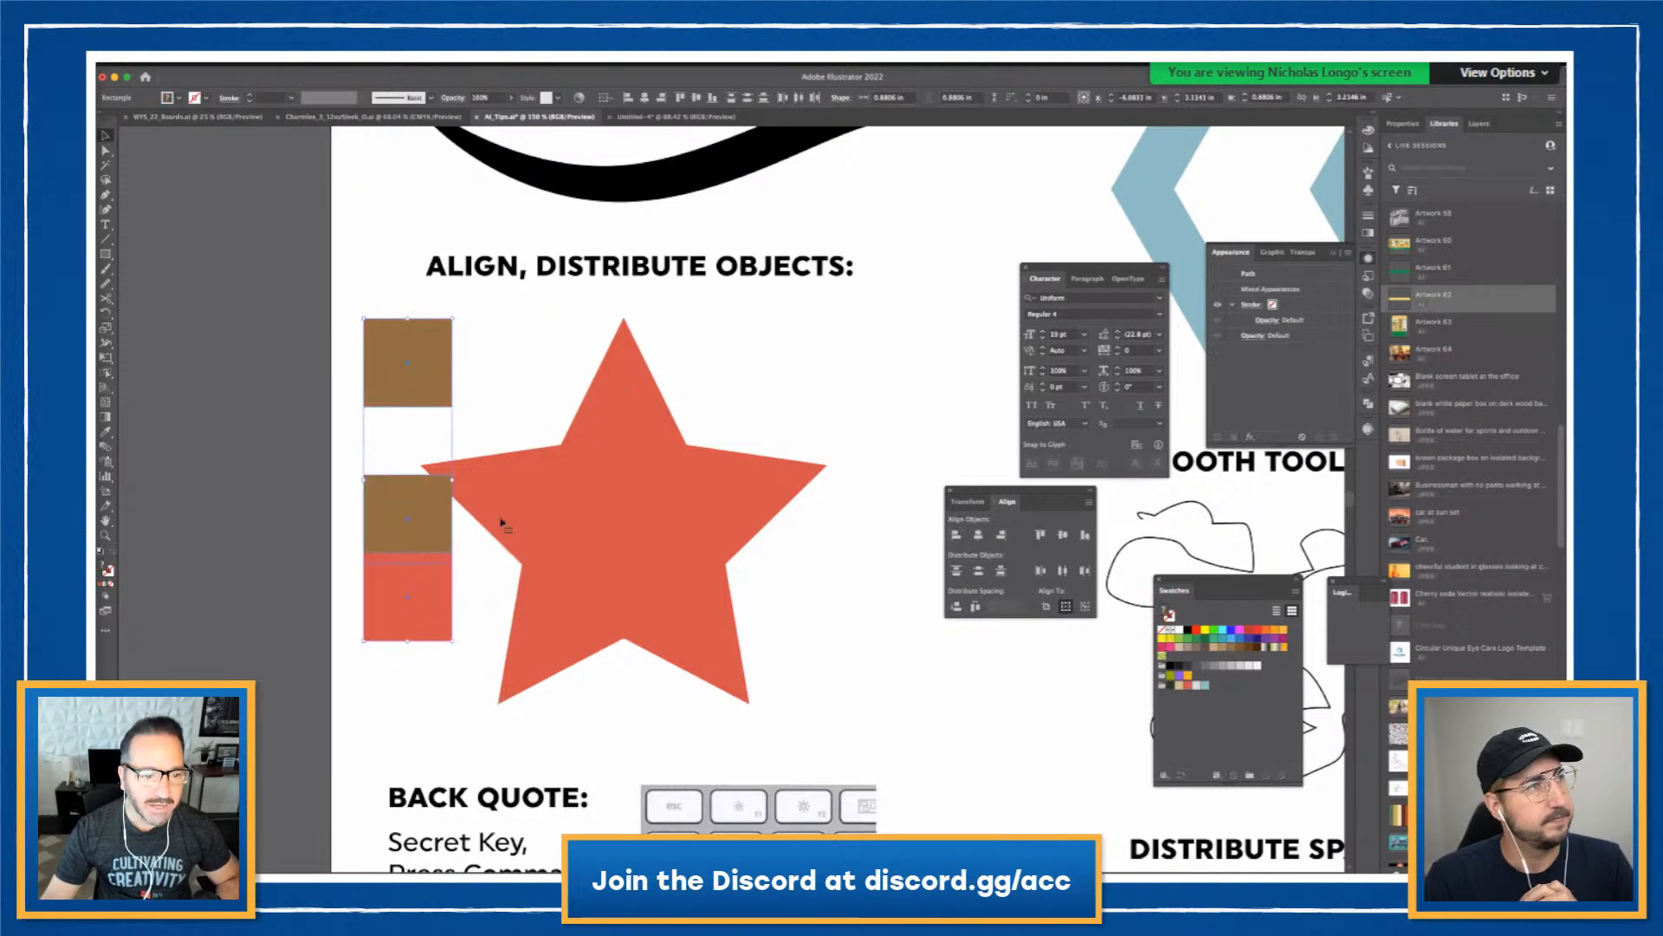
{"action": "key", "text": "Delete"}
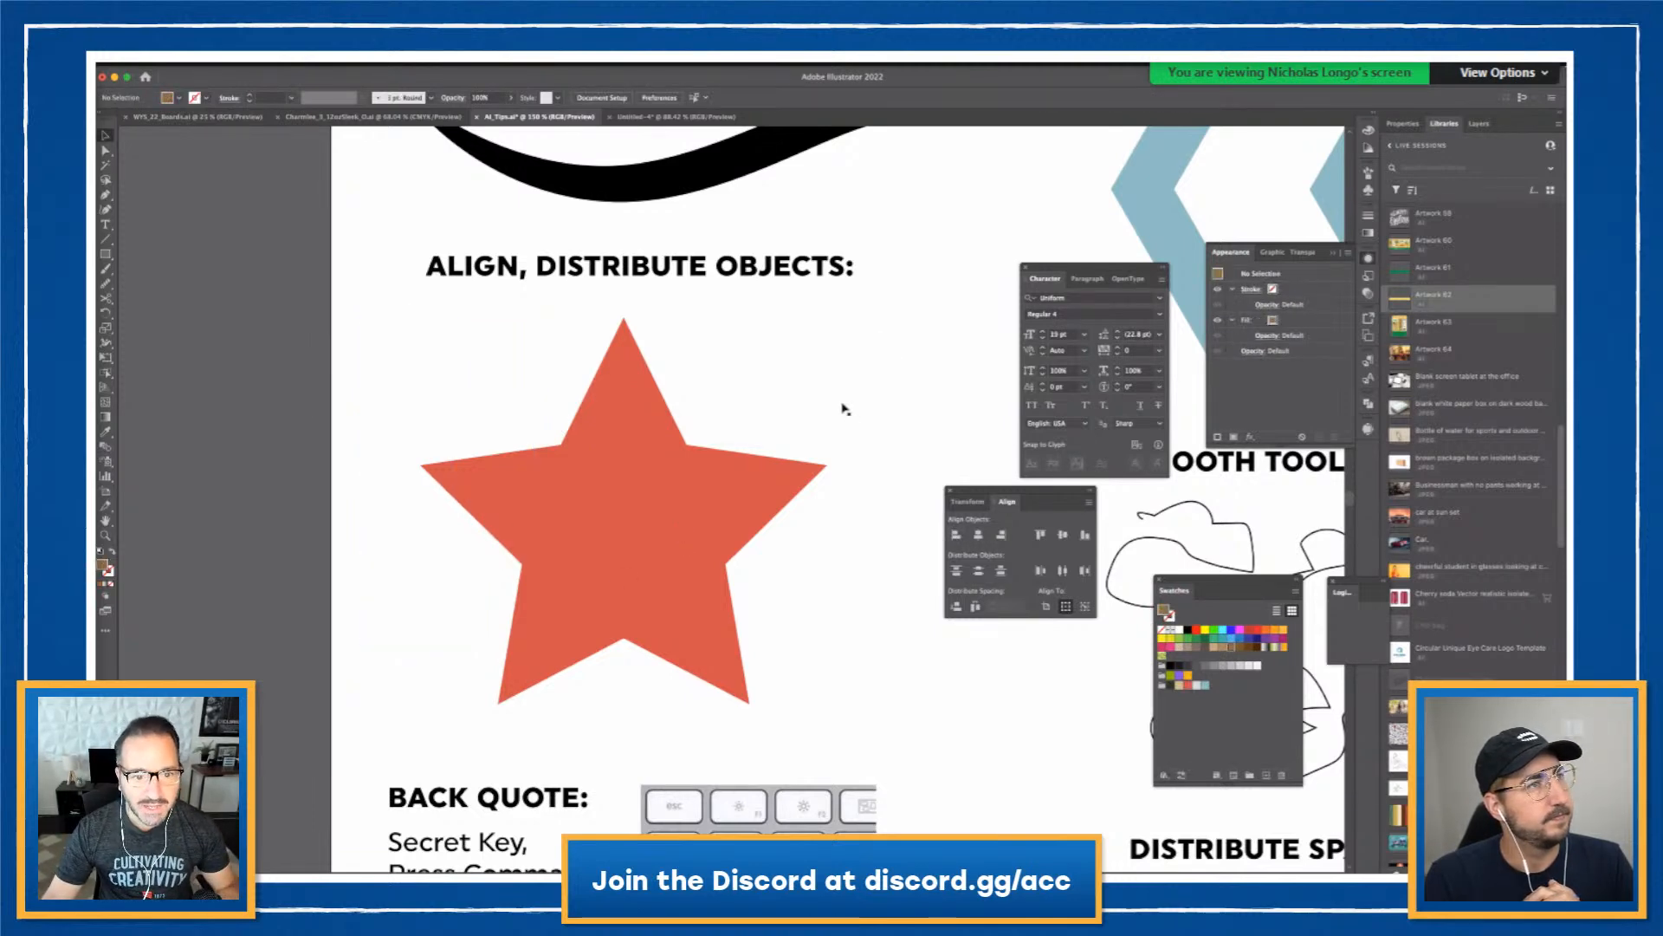
Step: Shift the red star's top anchor point to the left using the Direct Selection tool
{"action": "left_click", "coordinate": [653, 468]}
{"action": "left_click", "coordinate": [106, 150]}
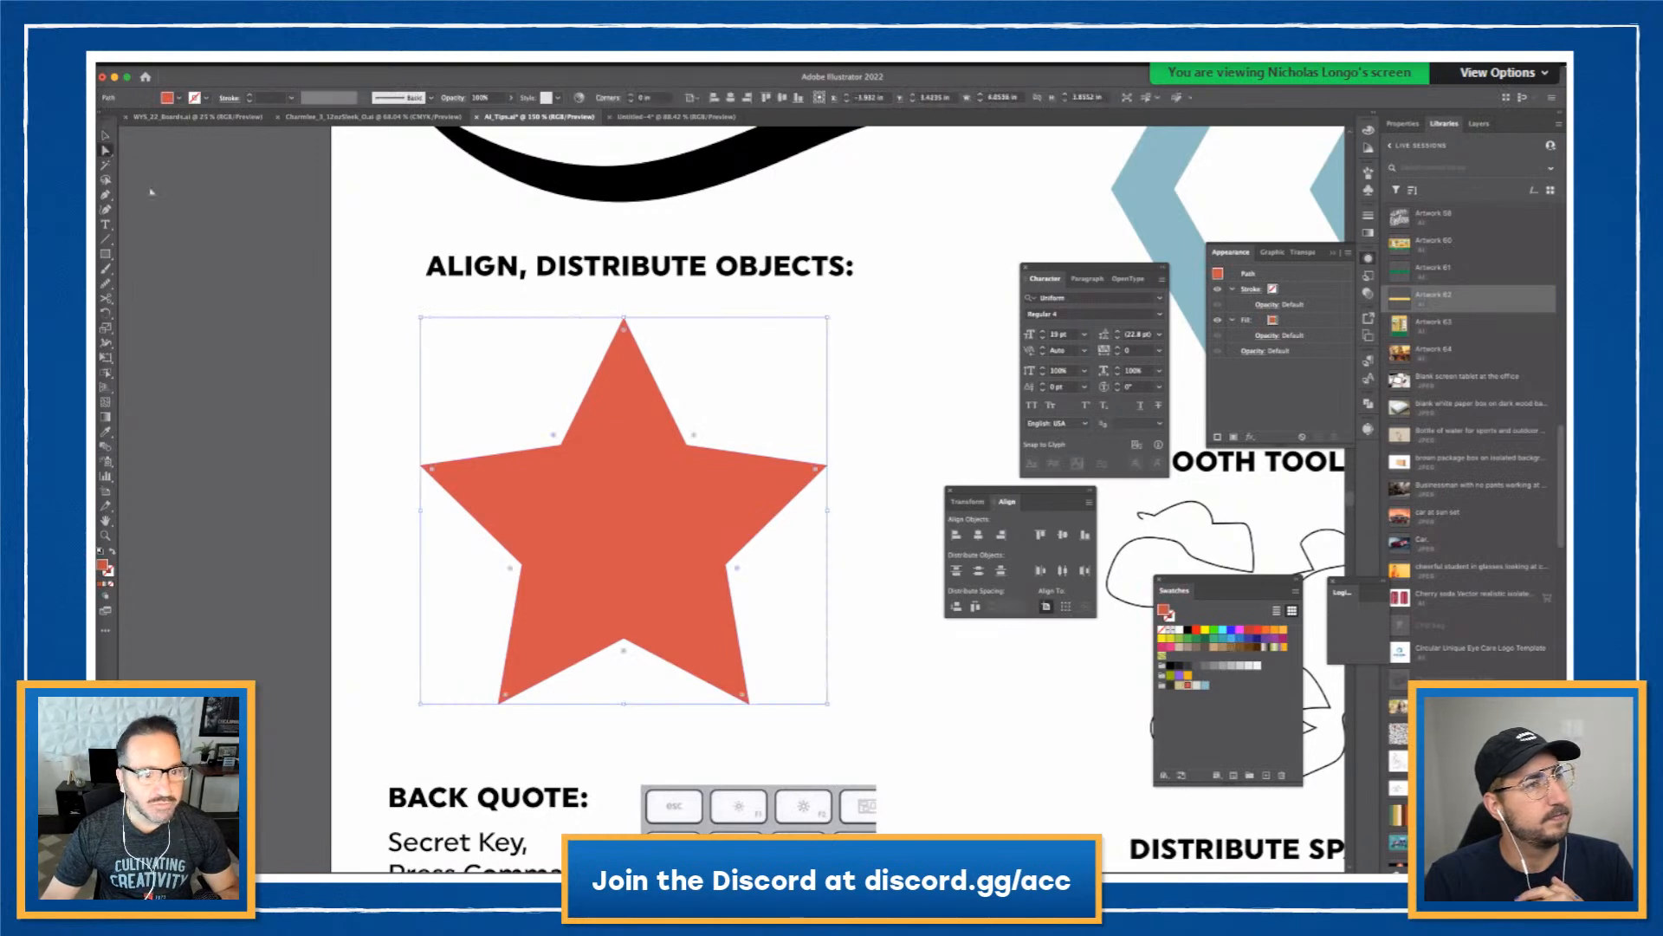
{"action": "left_click", "coordinate": [658, 340]}
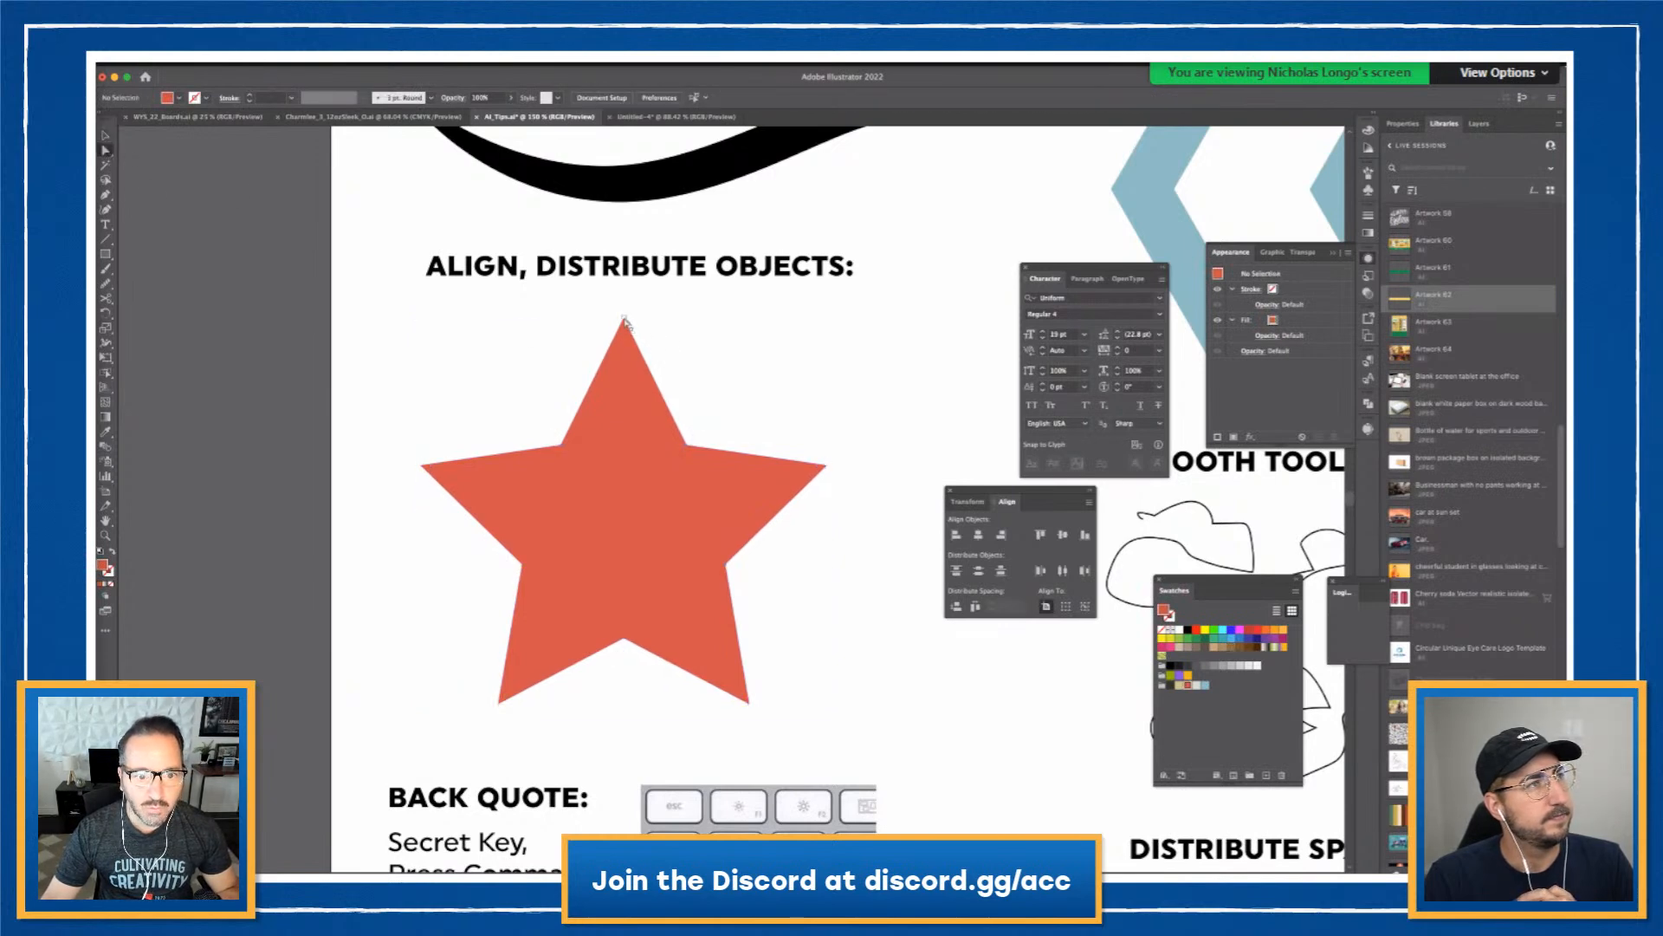
{"action": "left_click_drag", "start_coordinate": [624, 323], "coordinate": [575, 322]}
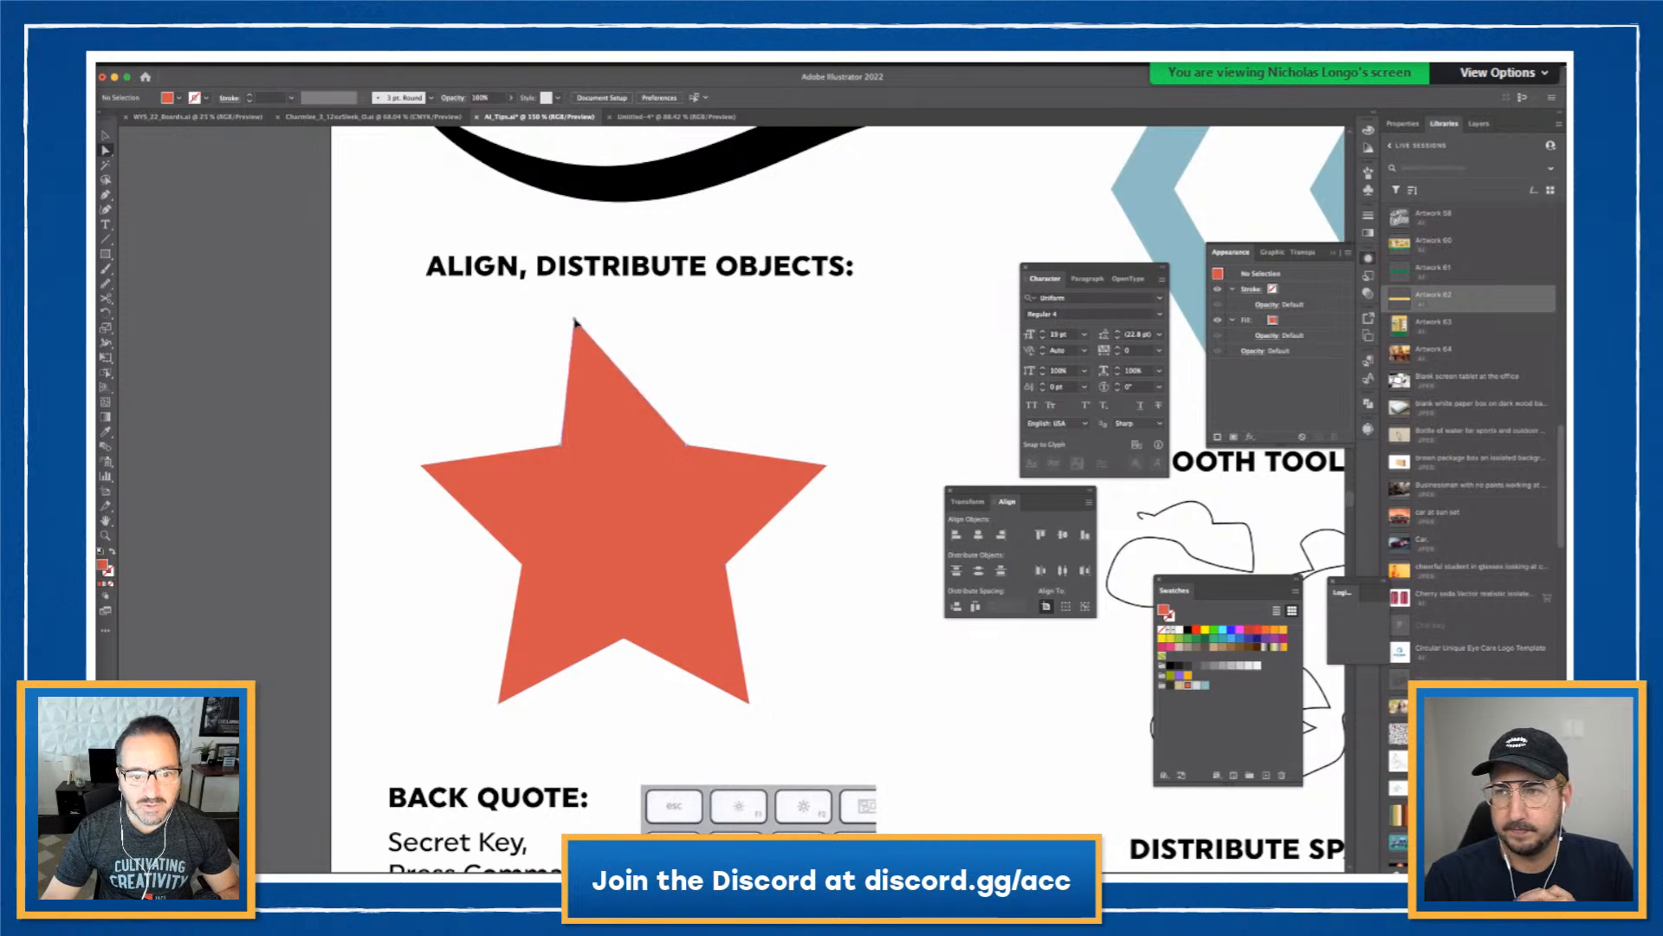
{"action": "left_click", "coordinate": [715, 382]}
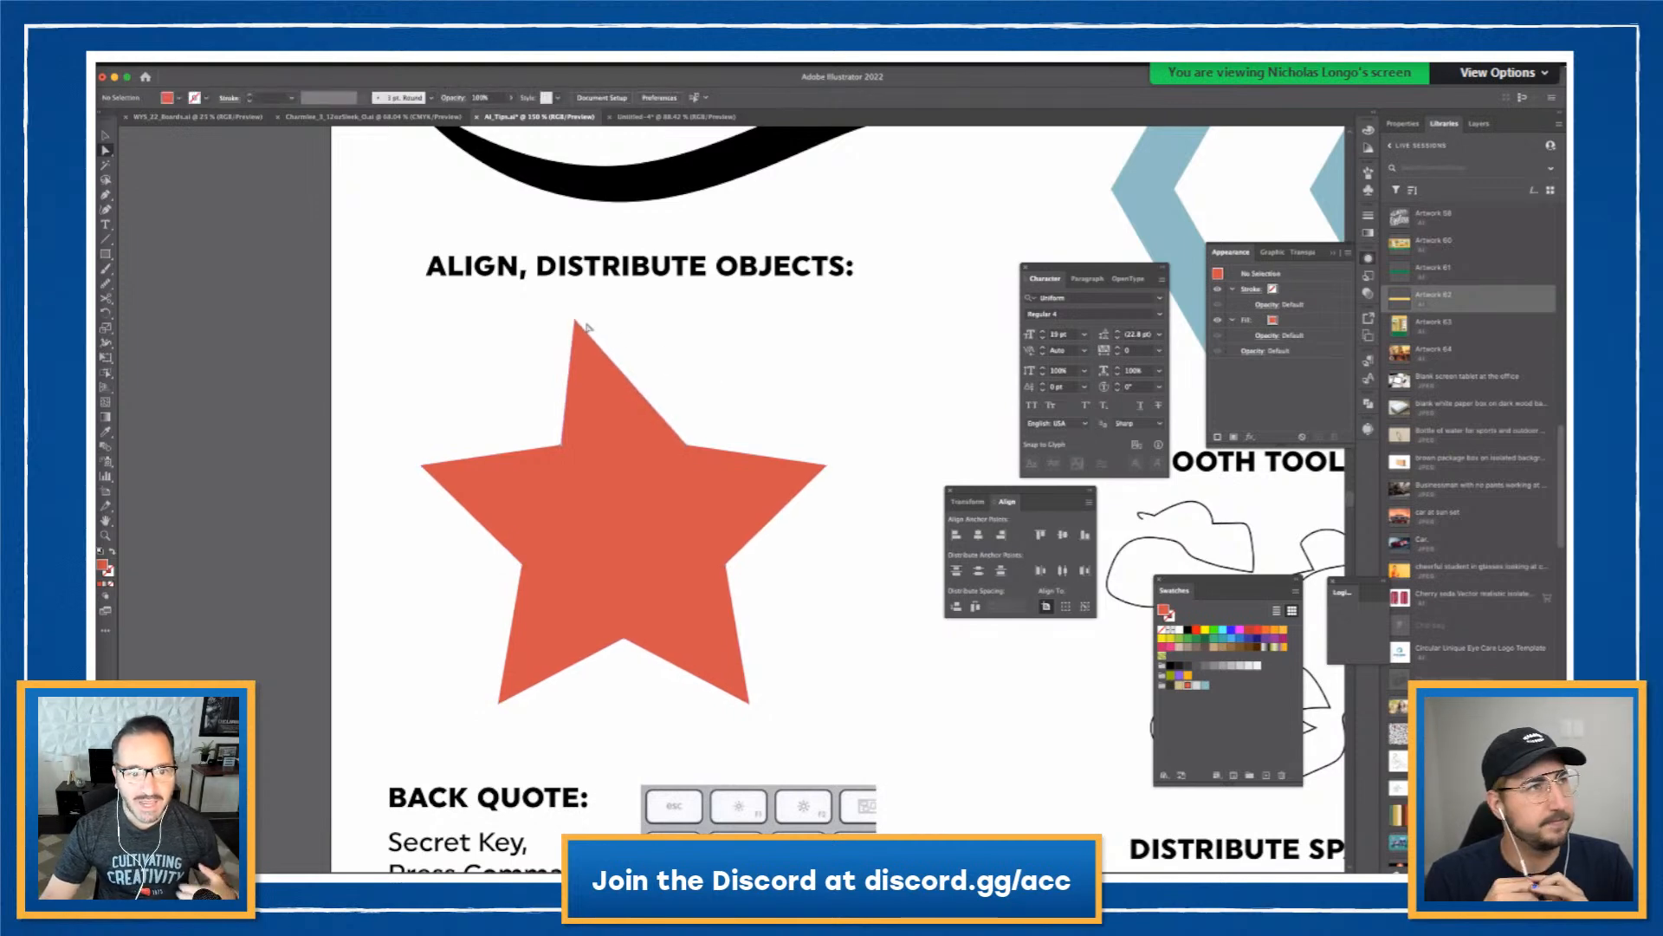
Step: Try Horizontal Align Center on the star's top anchor point, and undo back to the regular star shape
{"action": "left_click", "coordinate": [591, 497]}
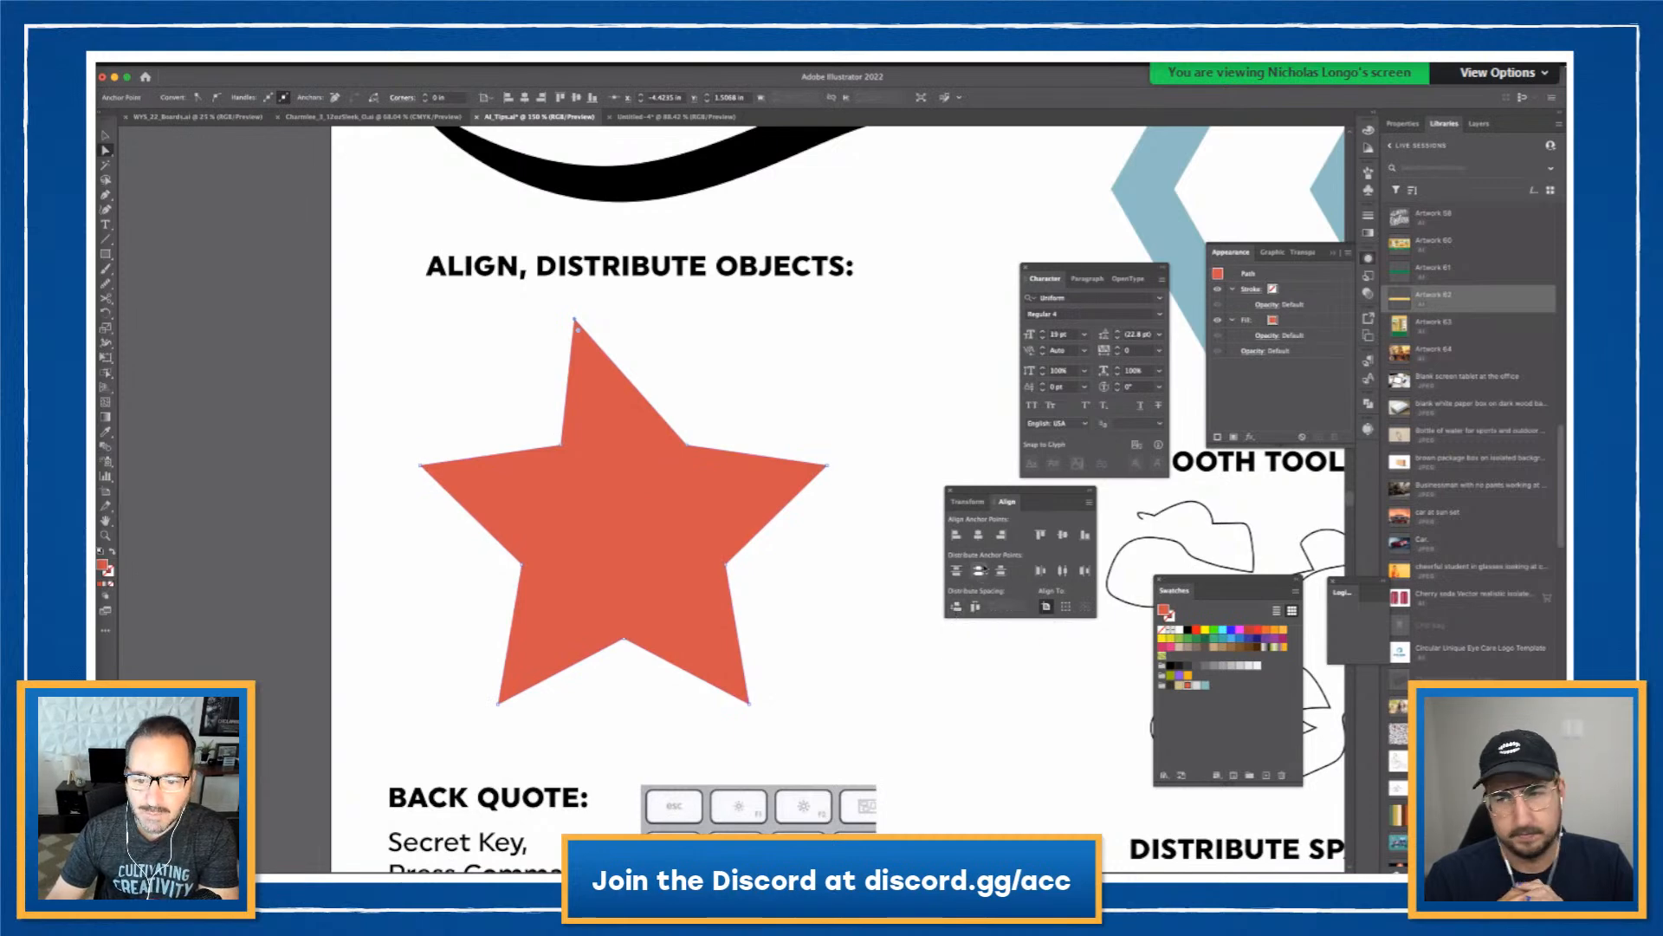
{"action": "left_click", "coordinate": [980, 570]}
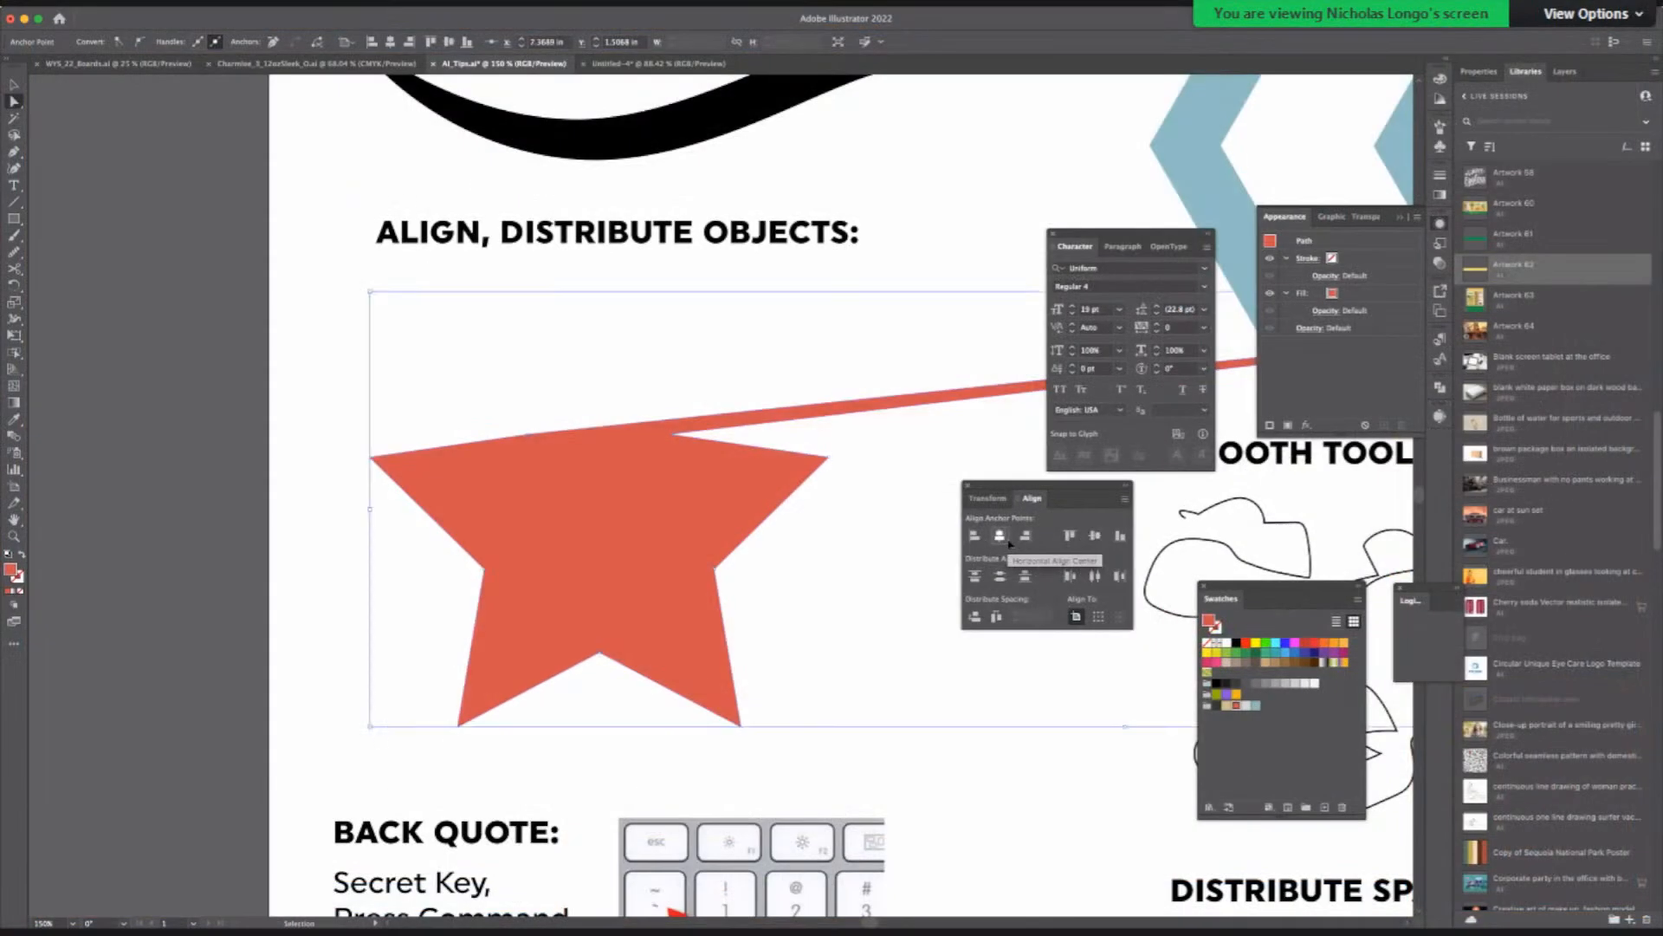
{"action": "key", "text": "super+z"}
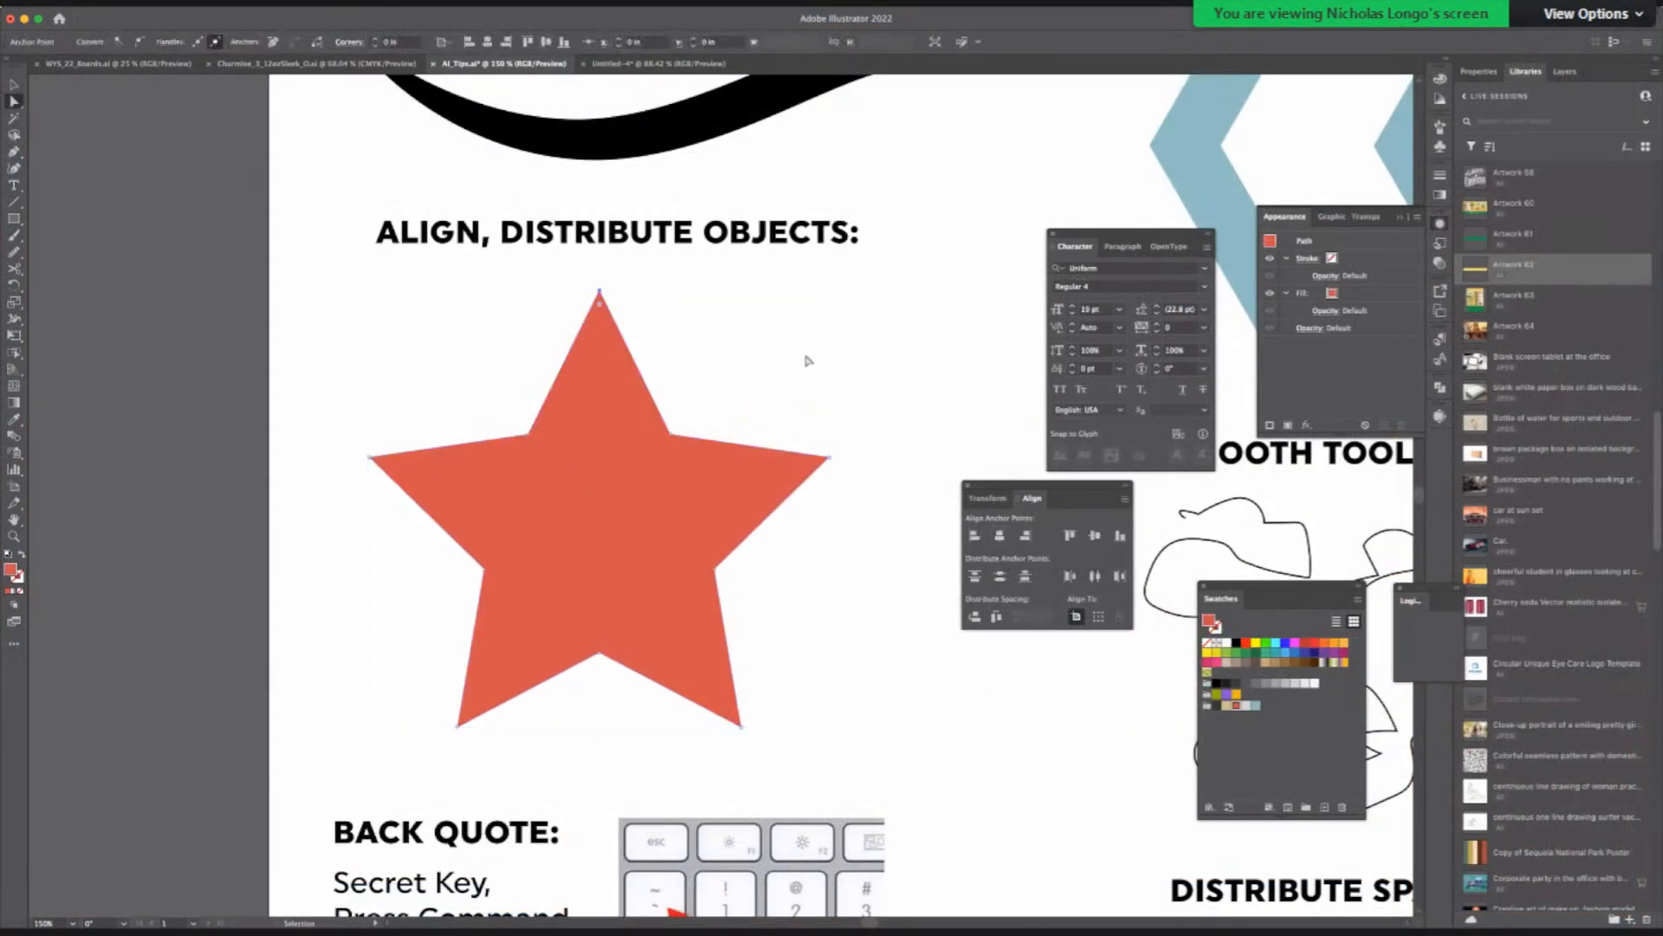
Step: Move the star's two upper inner anchor points together up and to the right
{"action": "left_click", "coordinate": [536, 350]}
{"action": "left_click", "coordinate": [701, 467]}
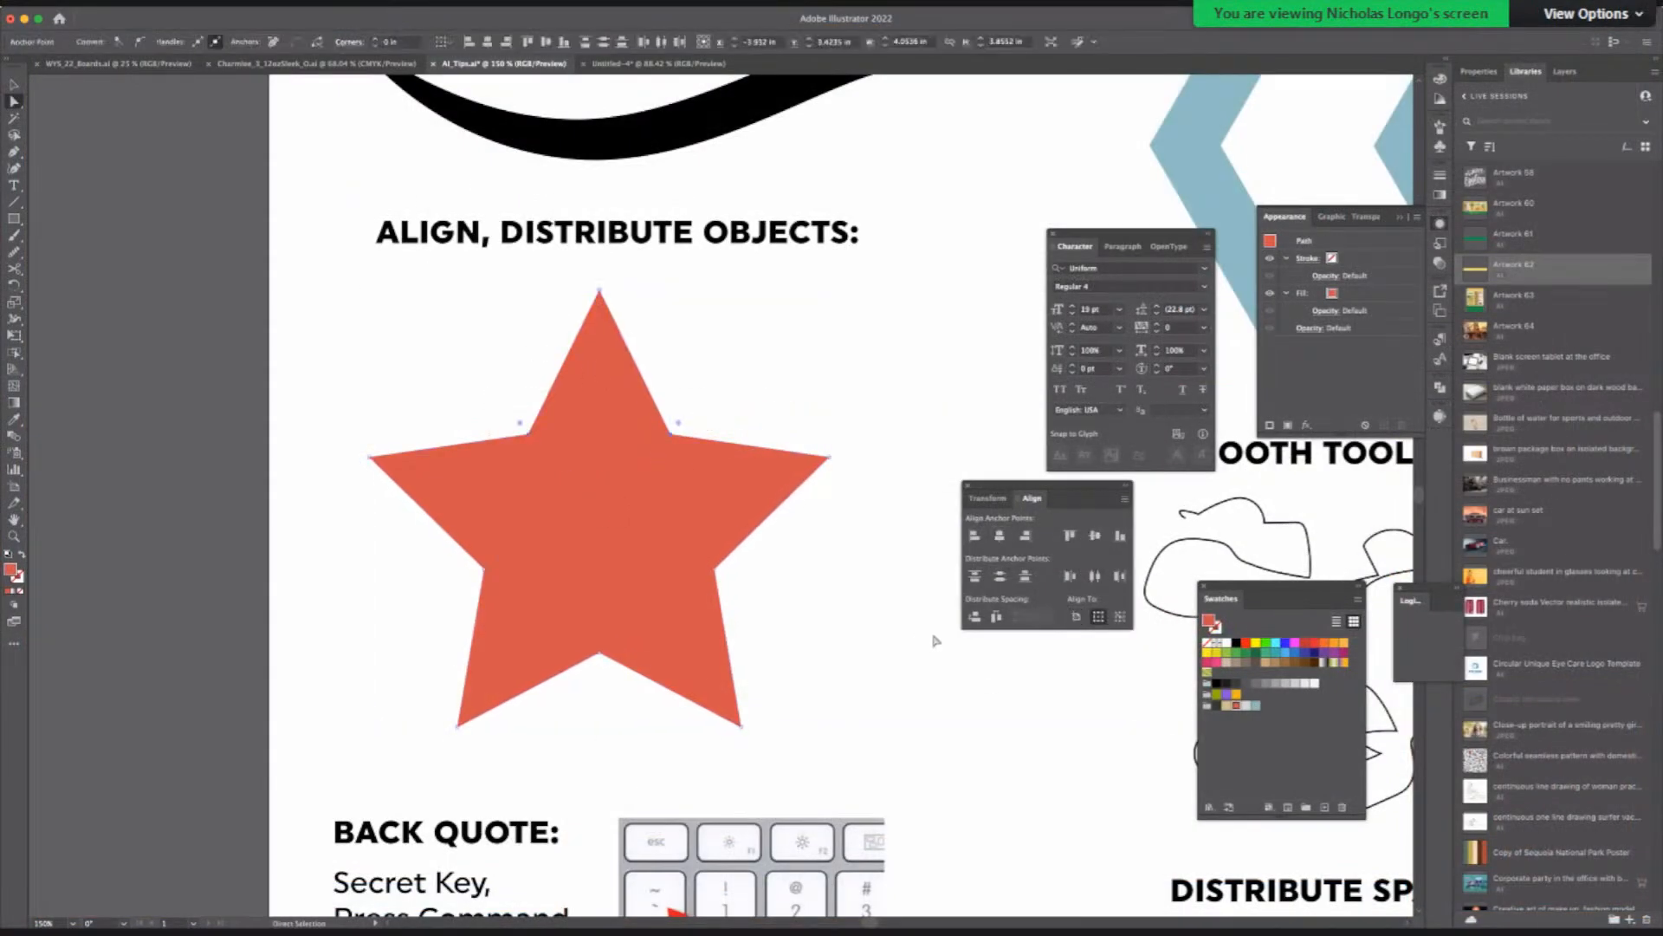
{"action": "left_click_drag", "start_coordinate": [675, 439], "coordinate": [714, 419]}
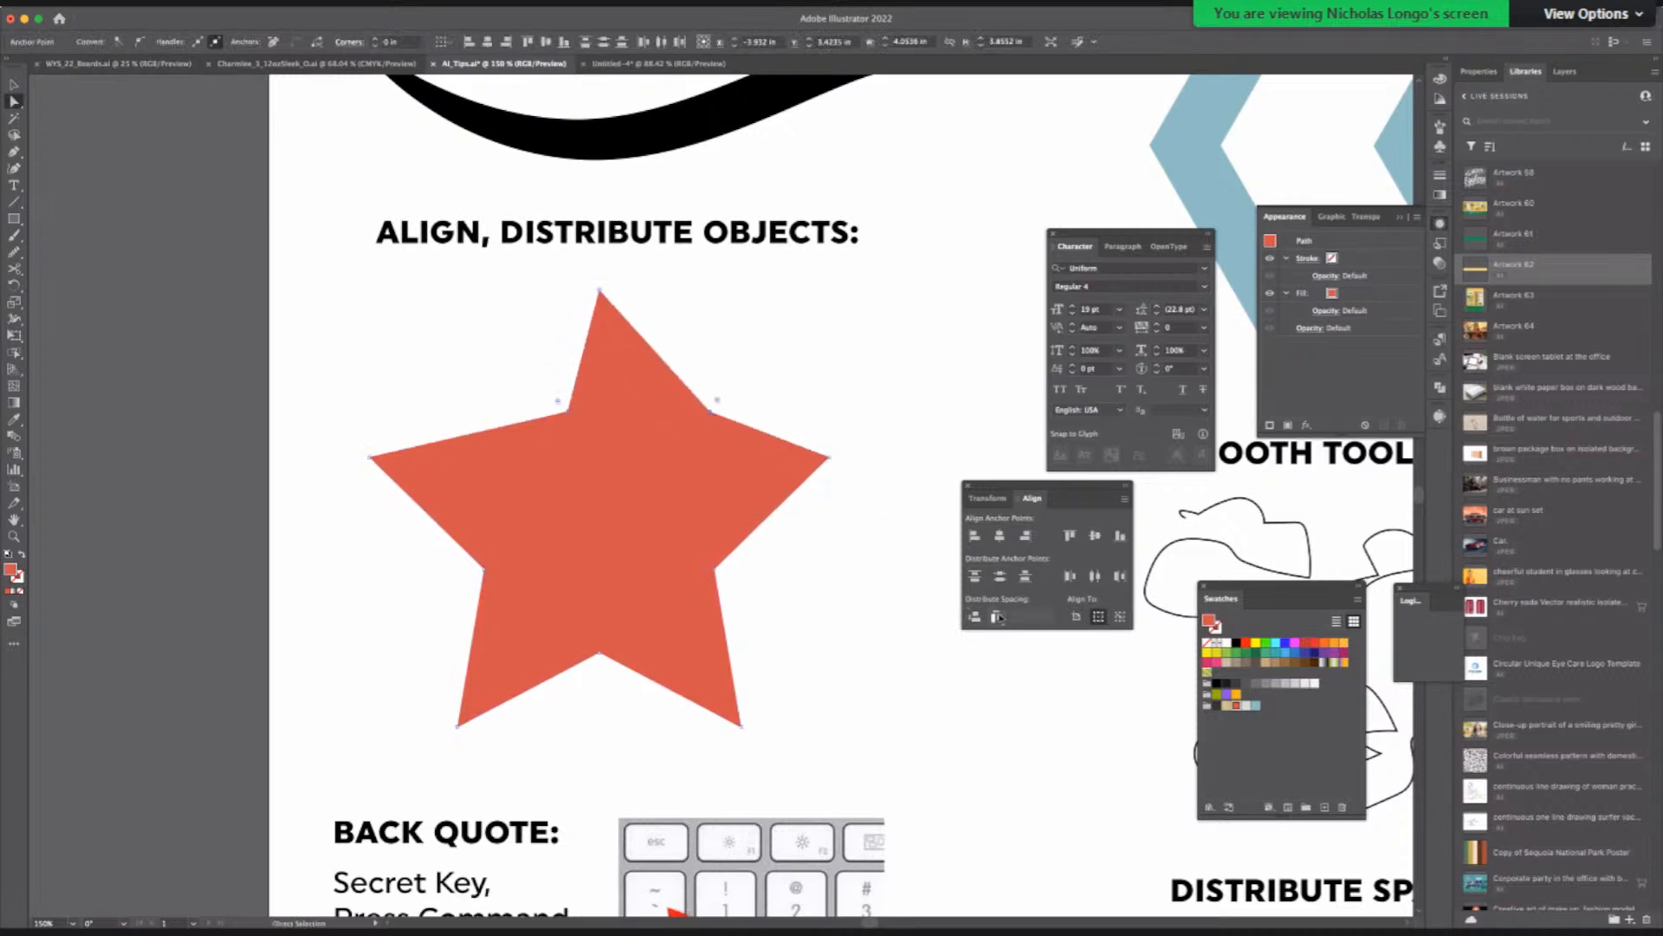
Step: Try distributing and aligning the star's two upper inner anchor points relative to the artboard, undoing each attempt
{"action": "left_click", "coordinate": [1076, 616]}
{"action": "left_click", "coordinate": [1070, 576]}
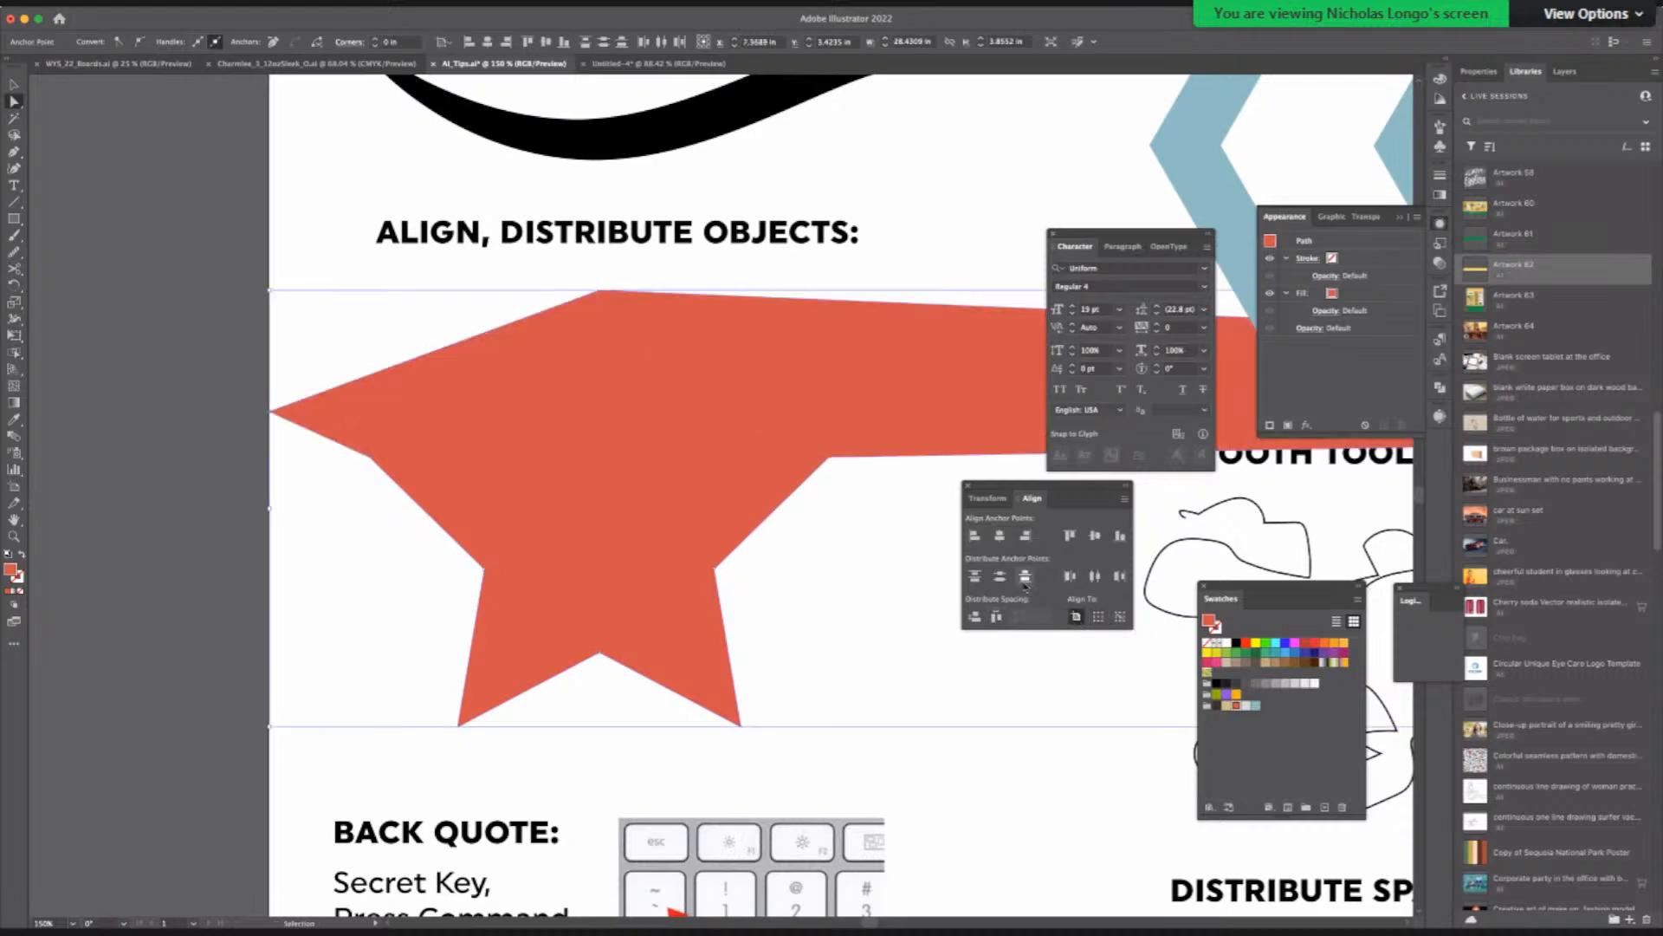
{"action": "key", "text": "super+z"}
{"action": "left_click", "coordinate": [1002, 578]}
{"action": "left_click", "coordinate": [1000, 536]}
{"action": "key", "text": "super+z"}
{"action": "key", "text": "super+z"}
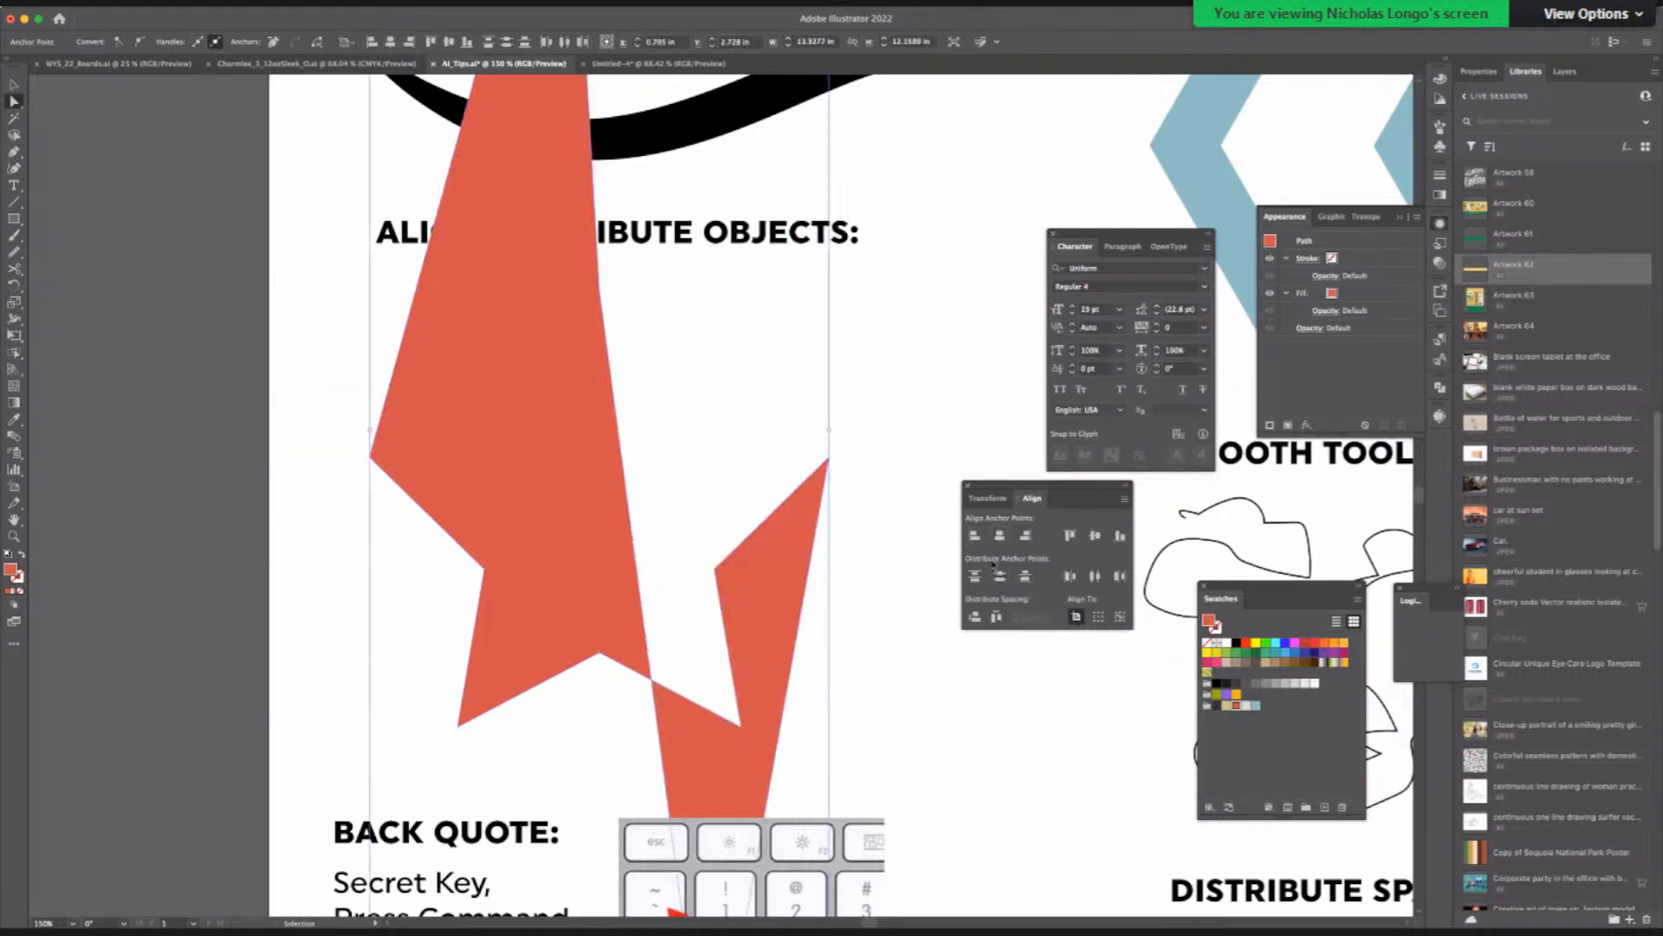
{"action": "key", "text": "super+z"}
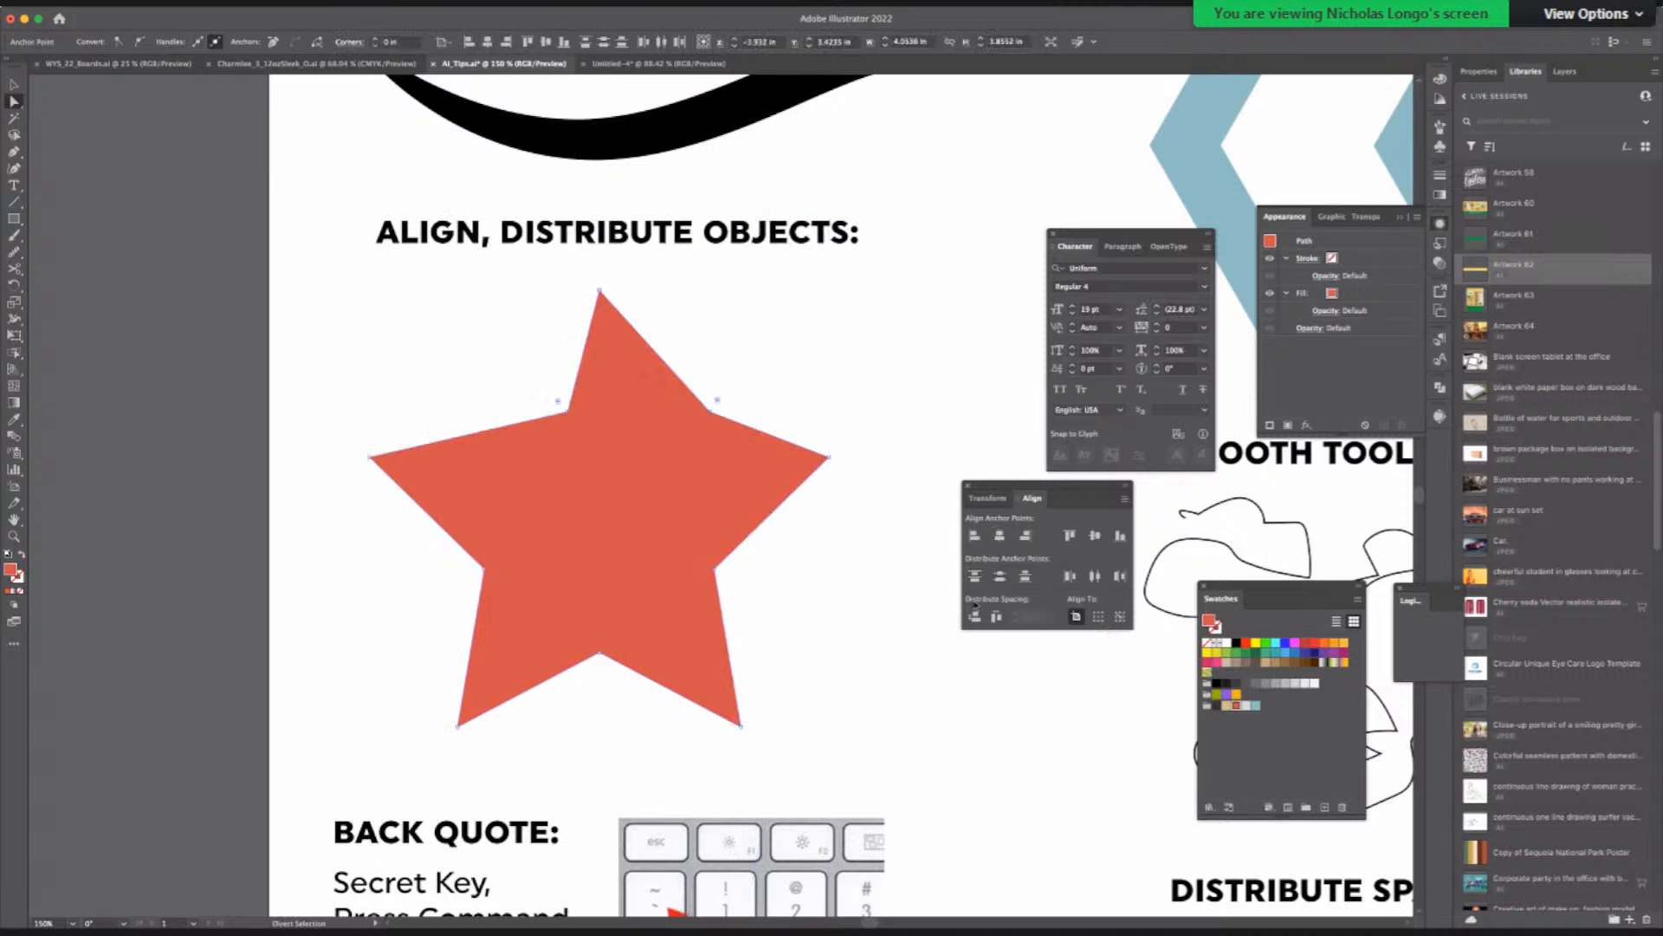
Step: Try the Align to Selection and key anchor references on the star's two upper inner anchor points
{"action": "left_click", "coordinate": [1098, 616]}
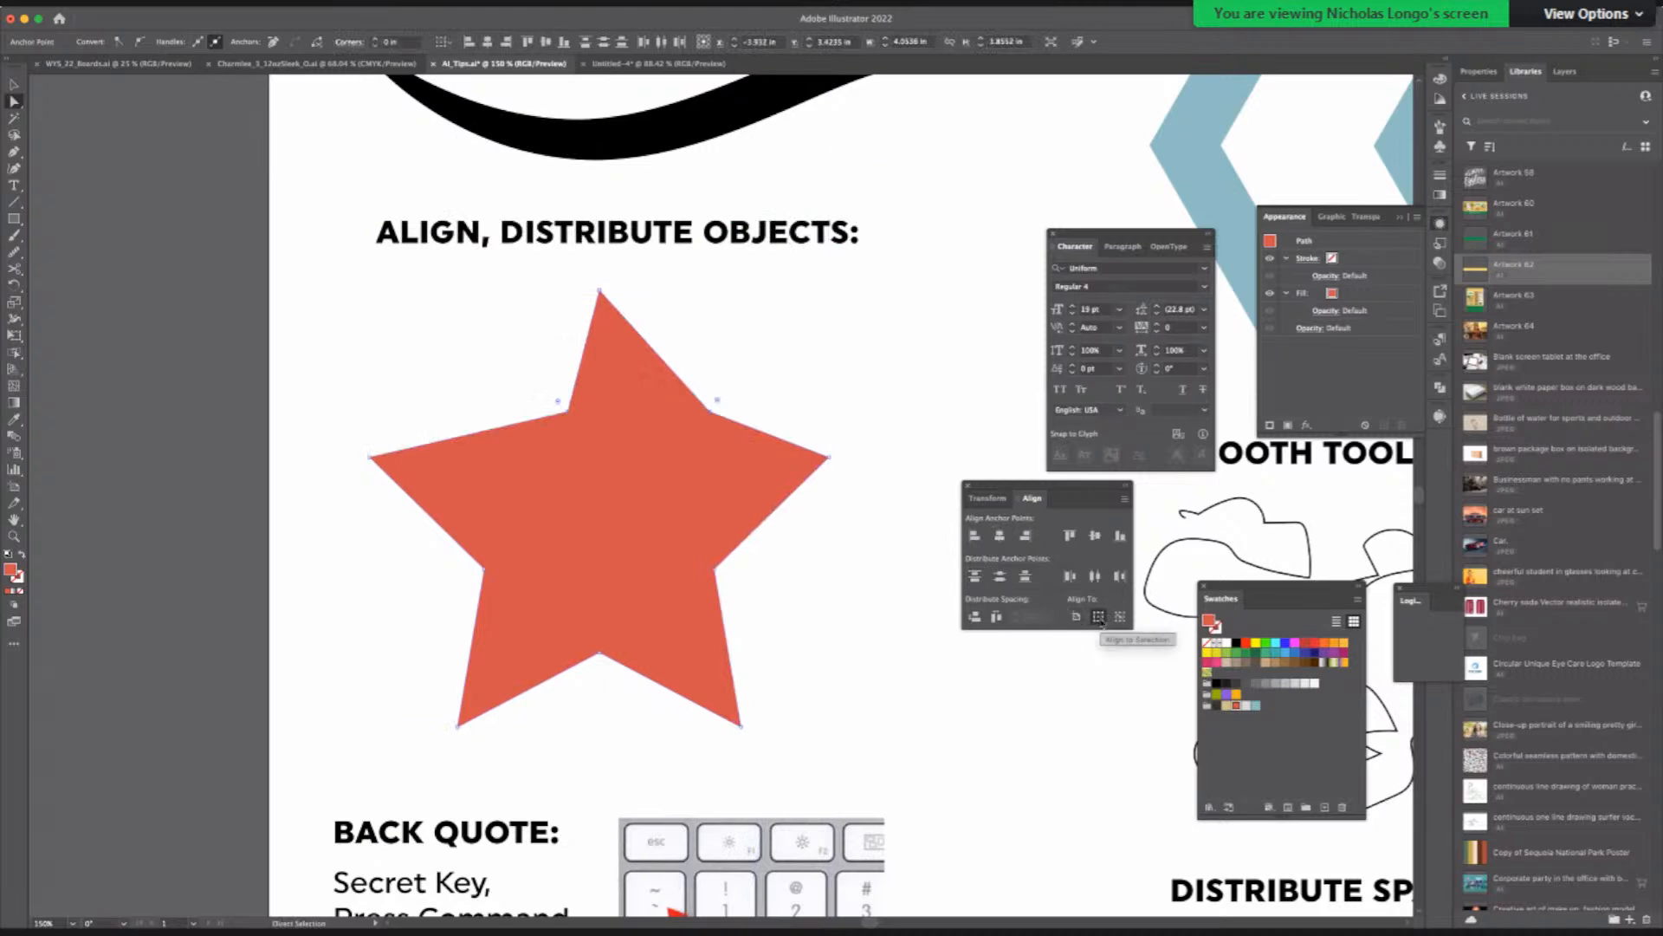
{"action": "left_click", "coordinate": [1120, 617]}
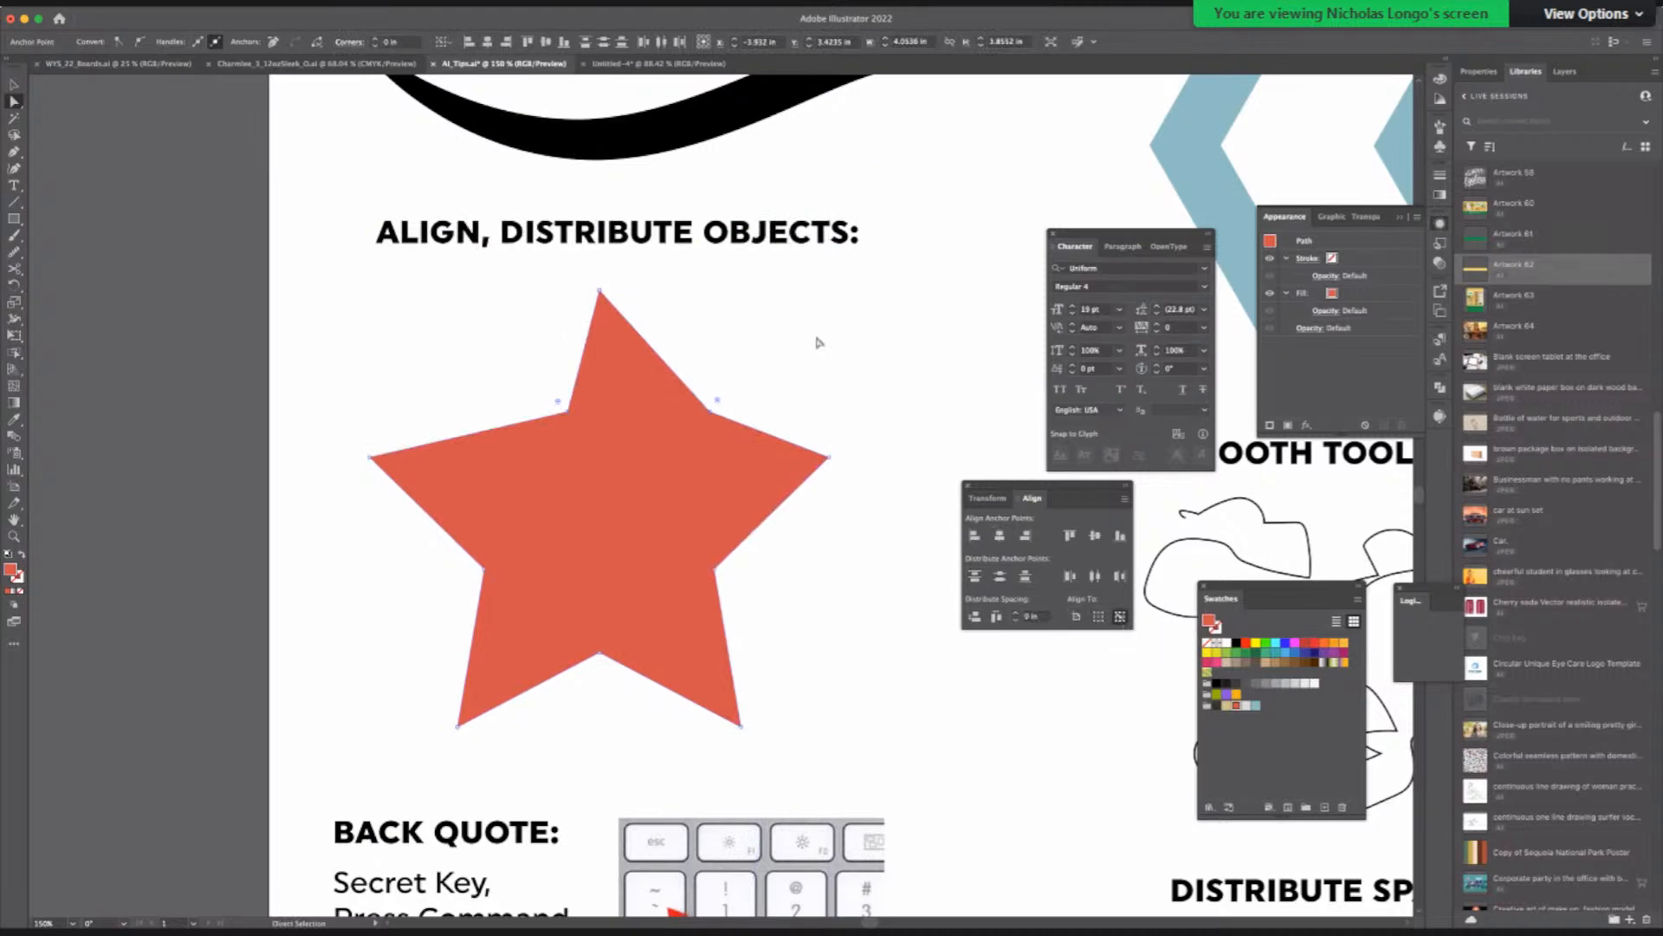
{"action": "left_click", "coordinate": [717, 334]}
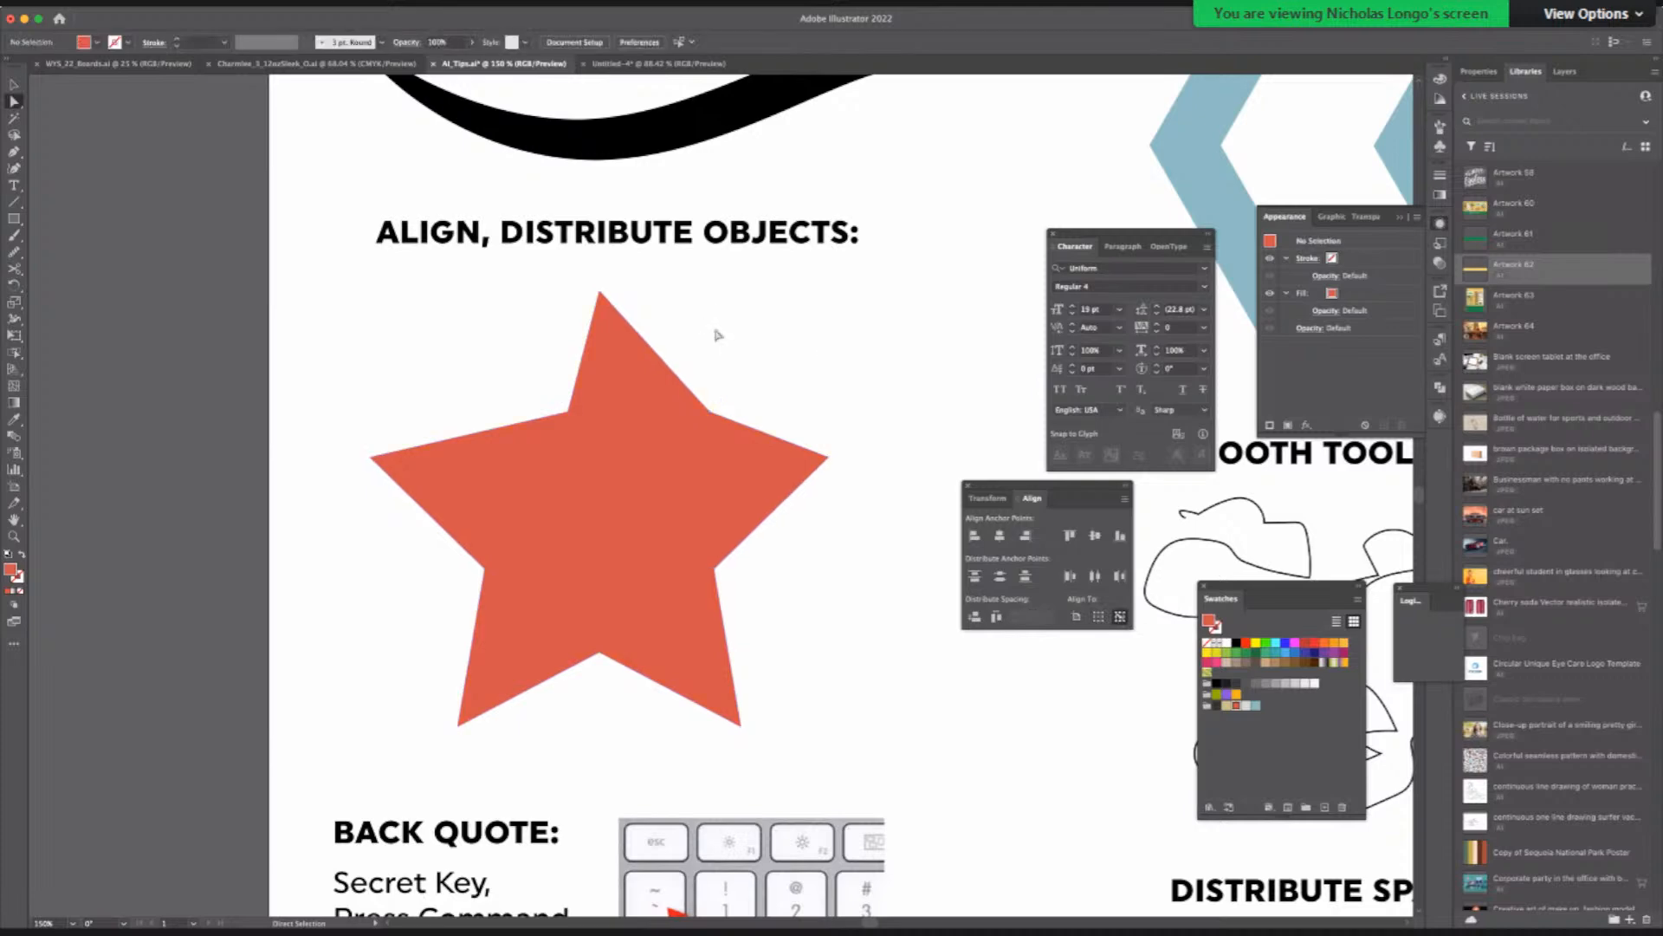
{"action": "left_click", "coordinate": [718, 438]}
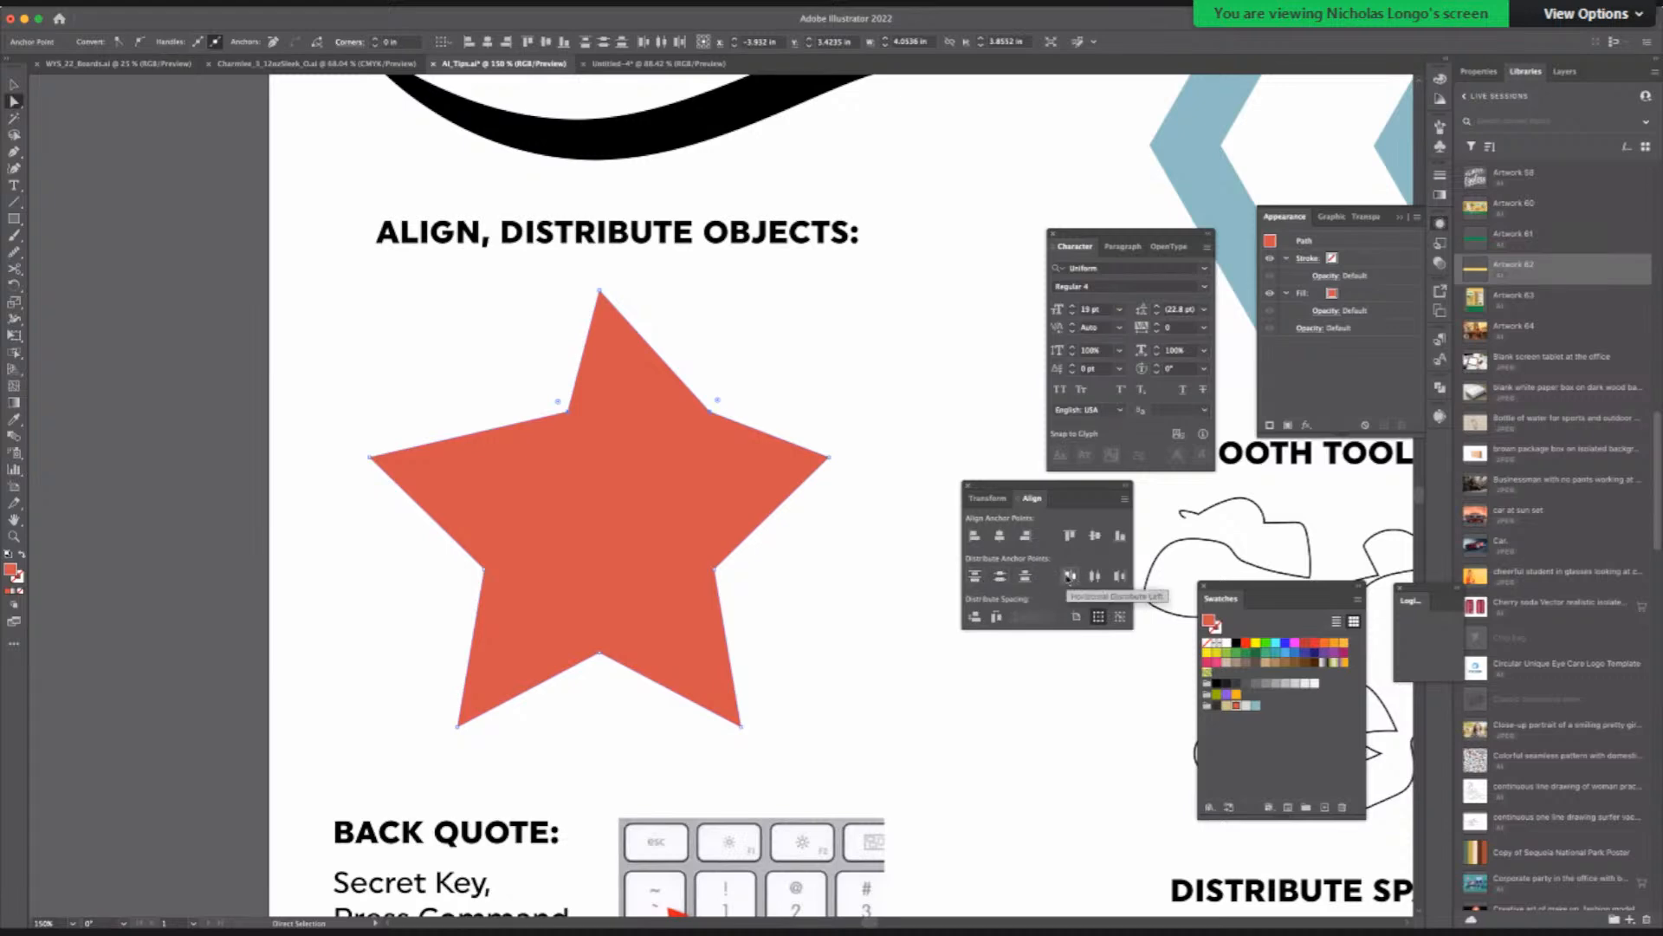
{"action": "left_click", "coordinate": [779, 415]}
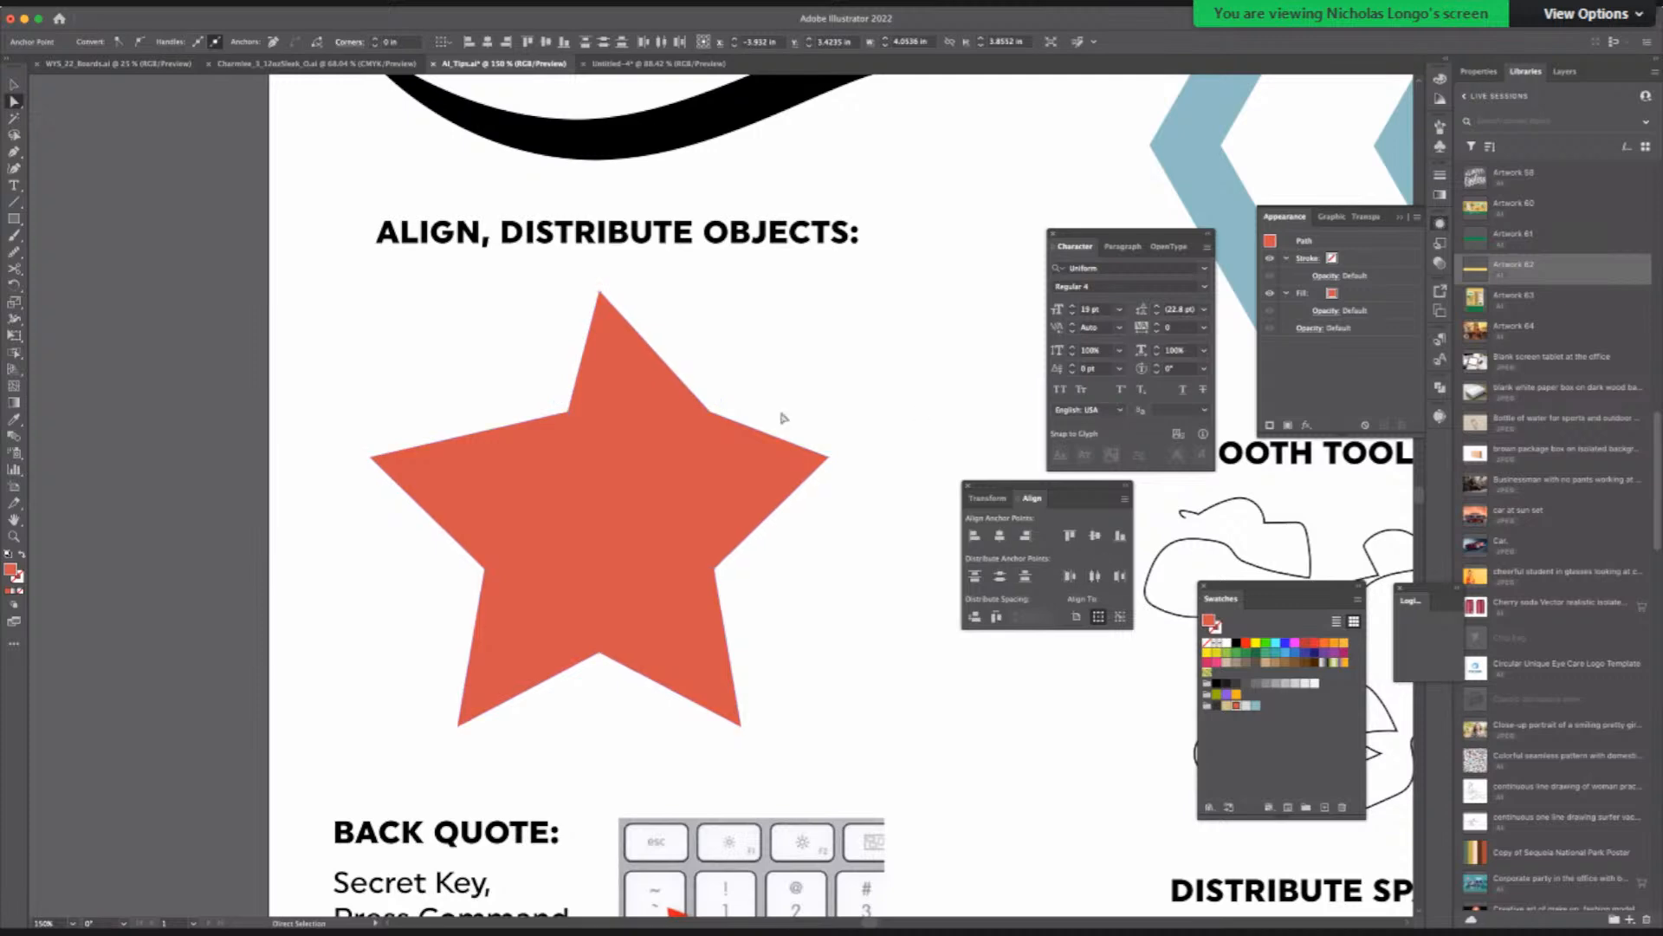
Step: Try horizontal distribution and Horizontal Distribute Space at 0 in on the upper inner points relative to the key anchor, undoing each attempt
{"action": "left_click", "coordinate": [709, 428]}
{"action": "left_click", "coordinate": [1120, 616]}
{"action": "left_click", "coordinate": [1095, 577]}
{"action": "key", "text": "super+z"}
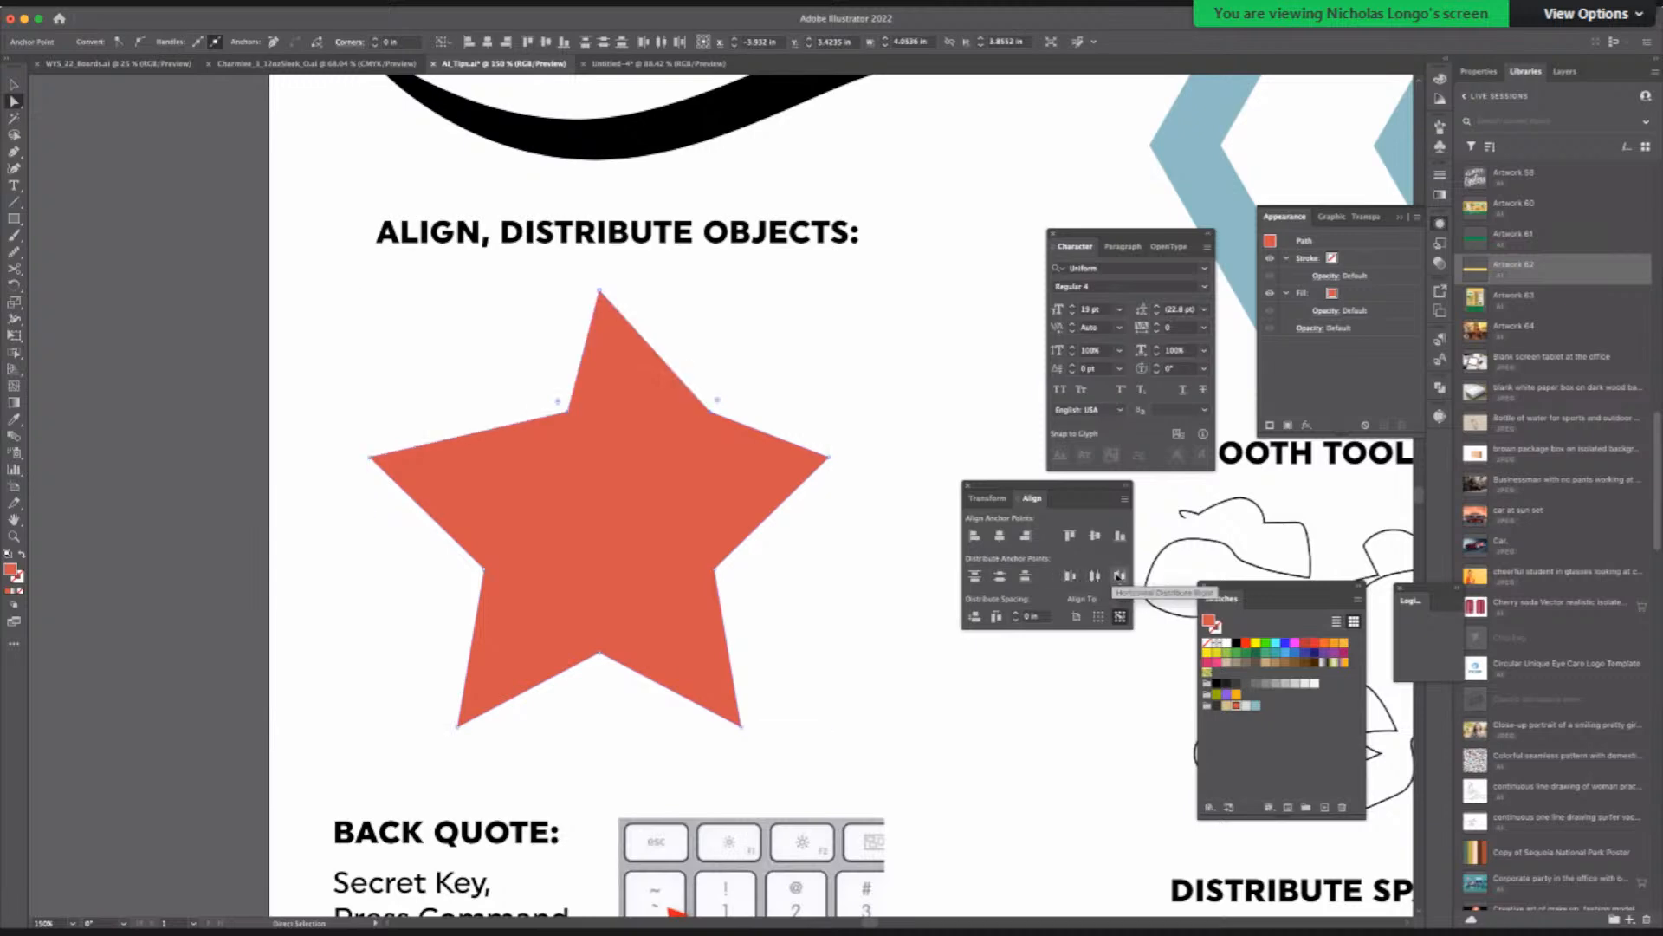
{"action": "left_click", "coordinate": [1070, 576]}
{"action": "key", "text": "super+z"}
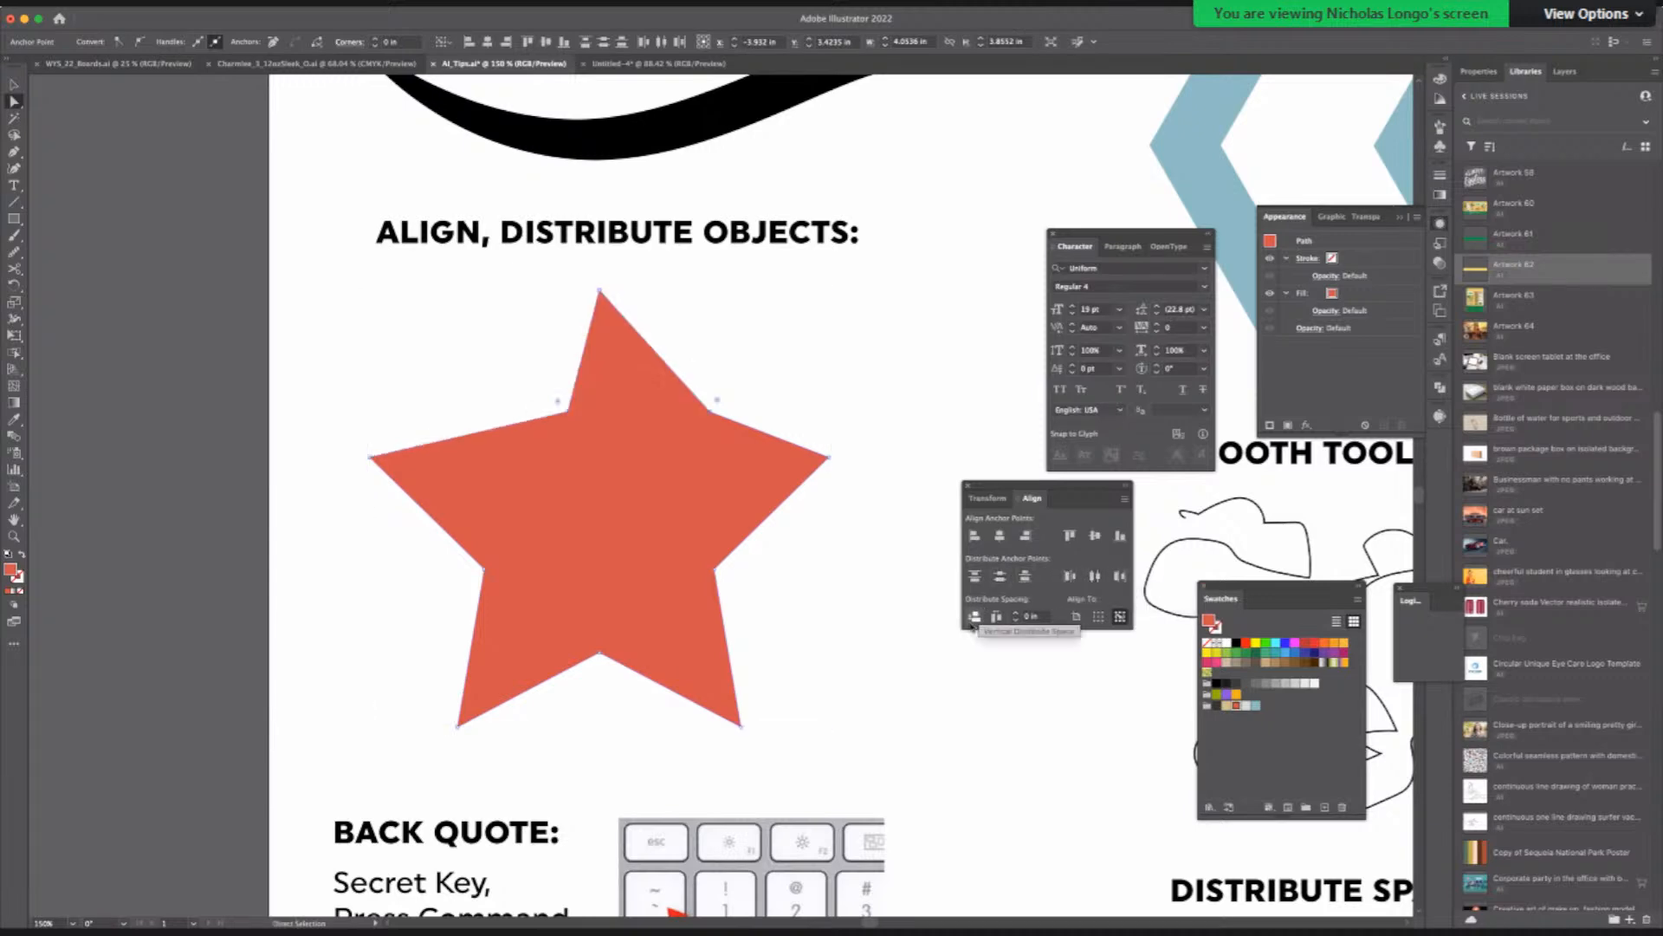
{"action": "left_click", "coordinate": [996, 617]}
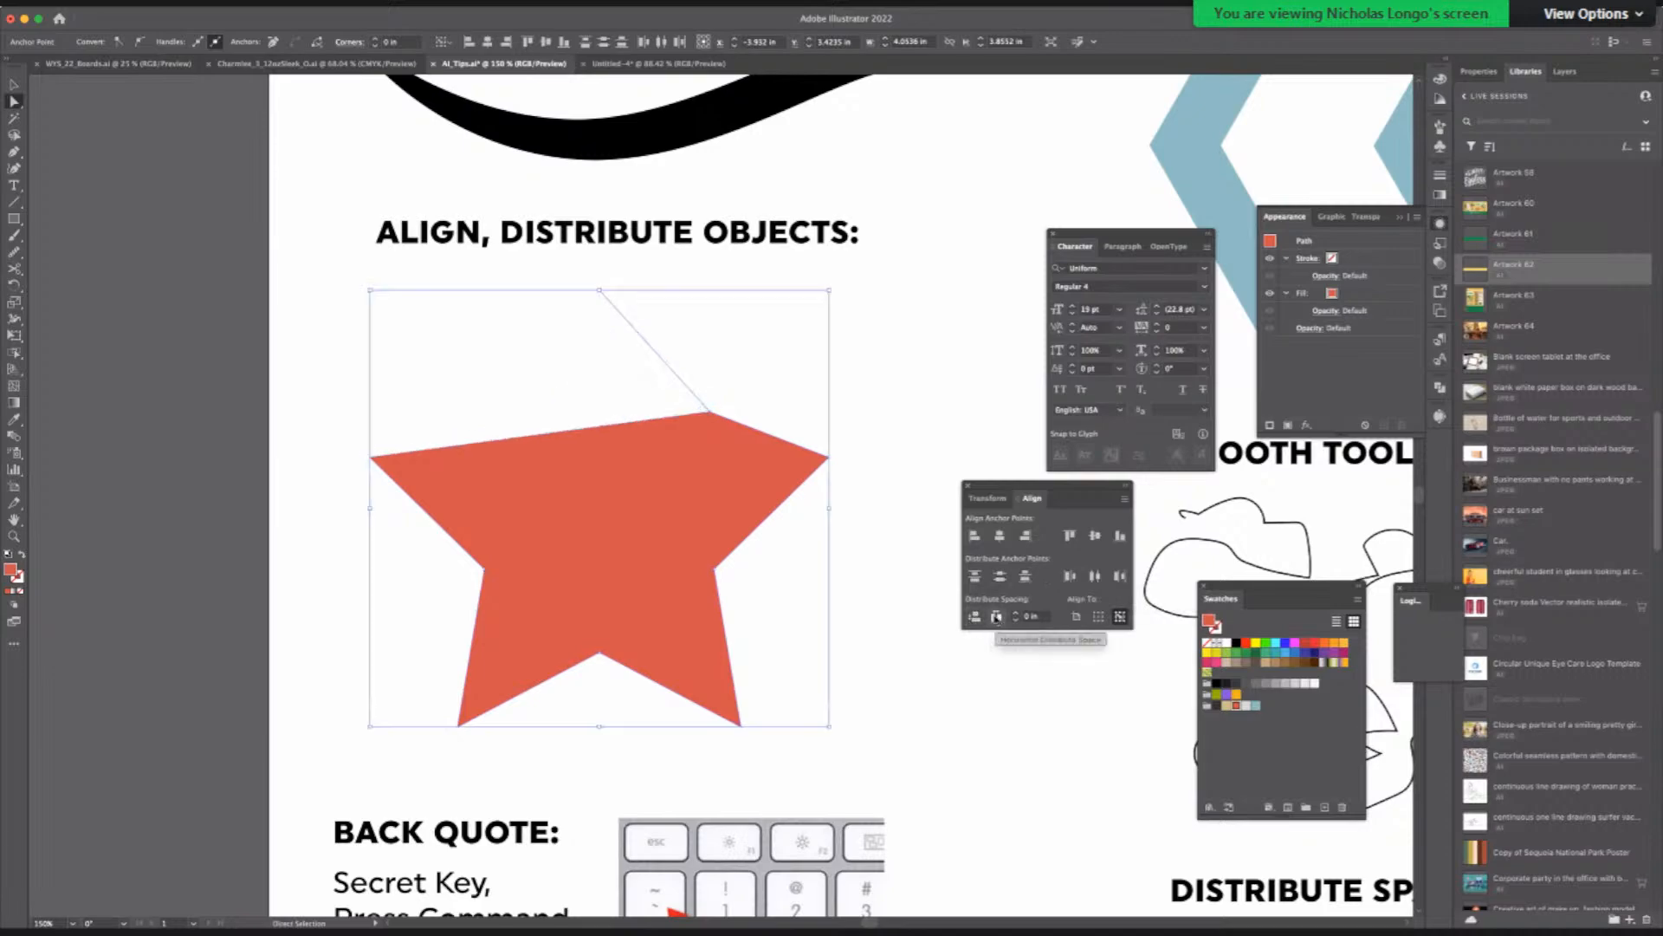
{"action": "key", "text": "super+z"}
{"action": "left_click", "coordinate": [519, 400]}
{"action": "left_click", "coordinate": [723, 446]}
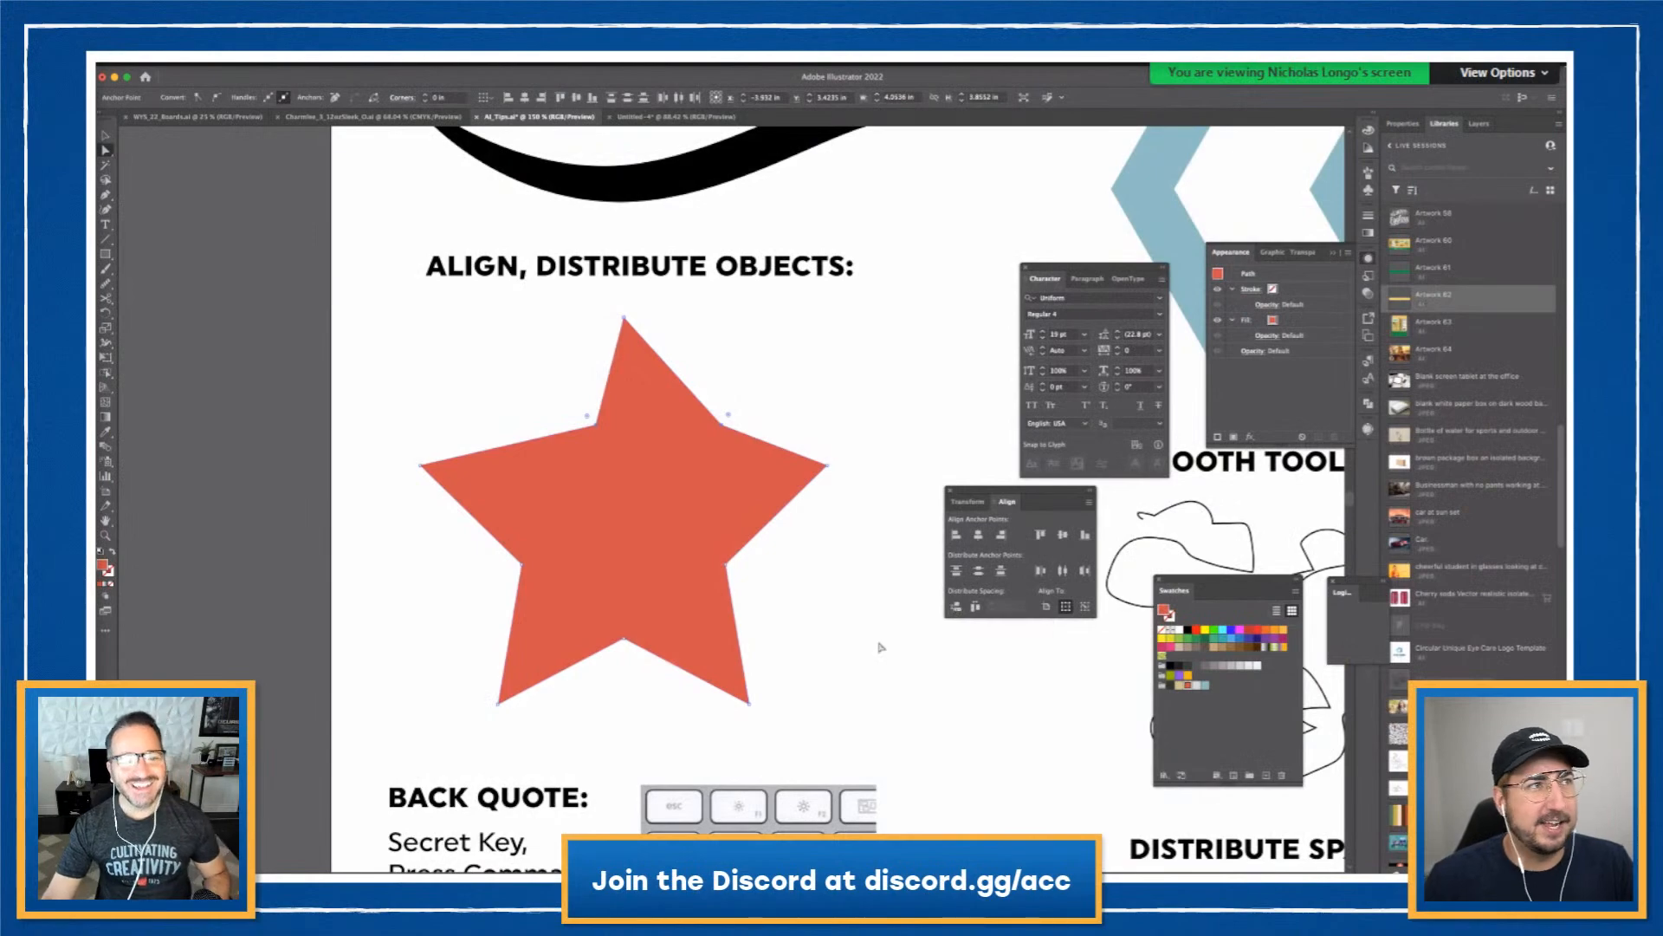
{"action": "left_click", "coordinate": [847, 647]}
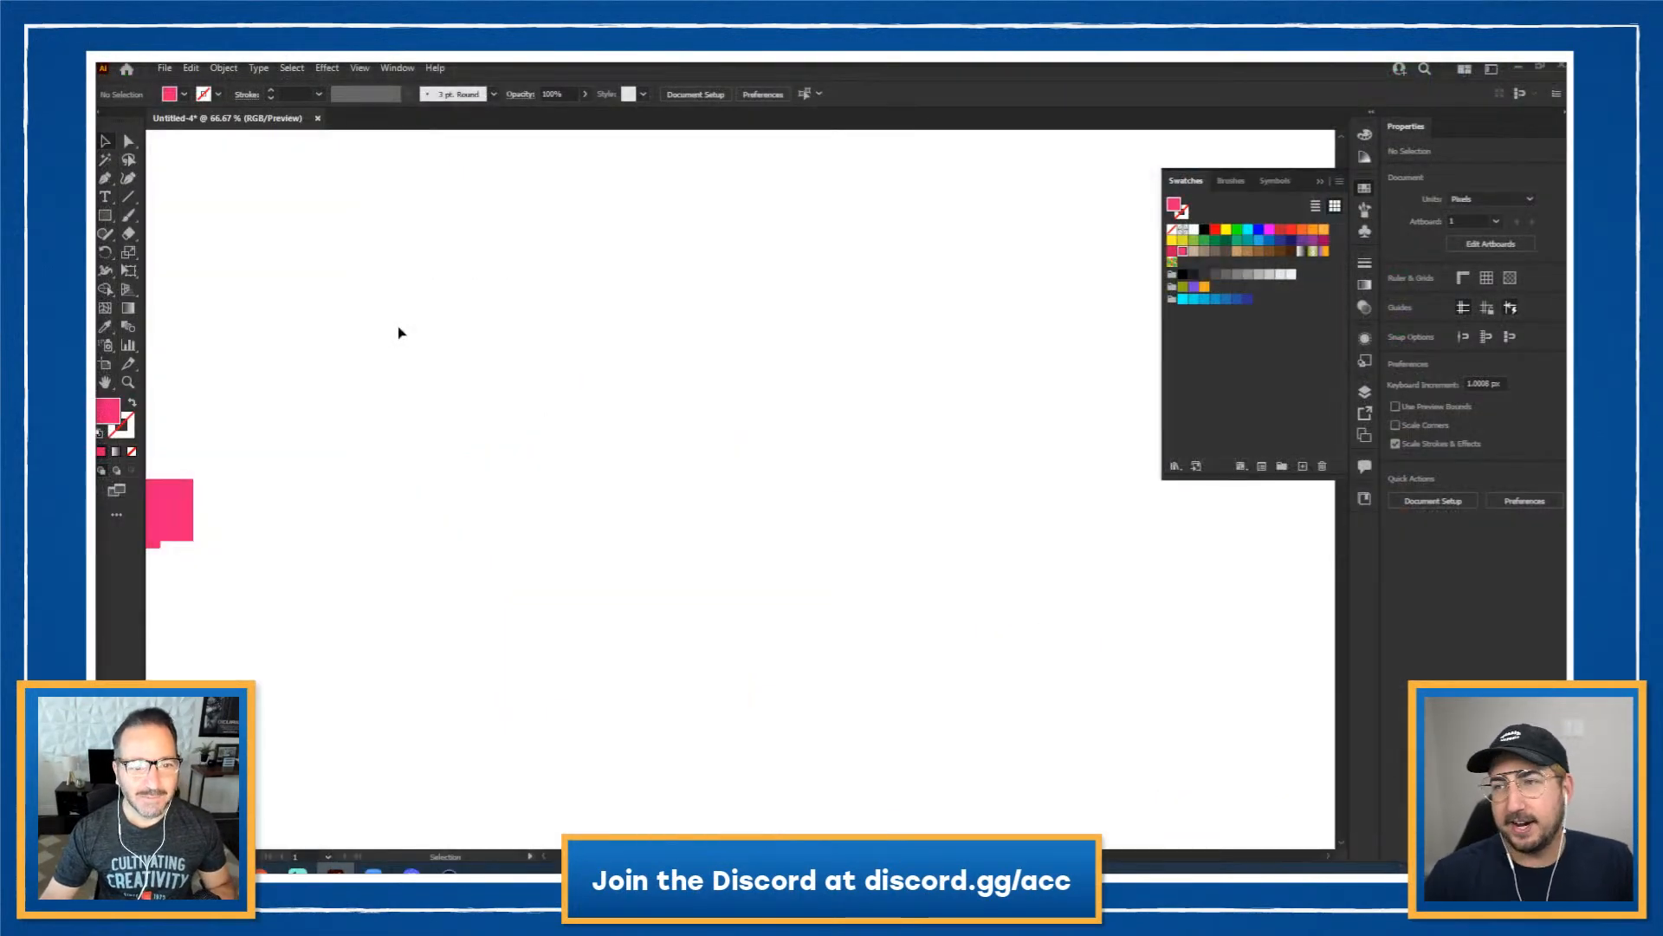
Step: Draw a straight horizontal path about 1204 px long with the Pen tool in the empty area above the looping blend
{"action": "key", "text": "z"}
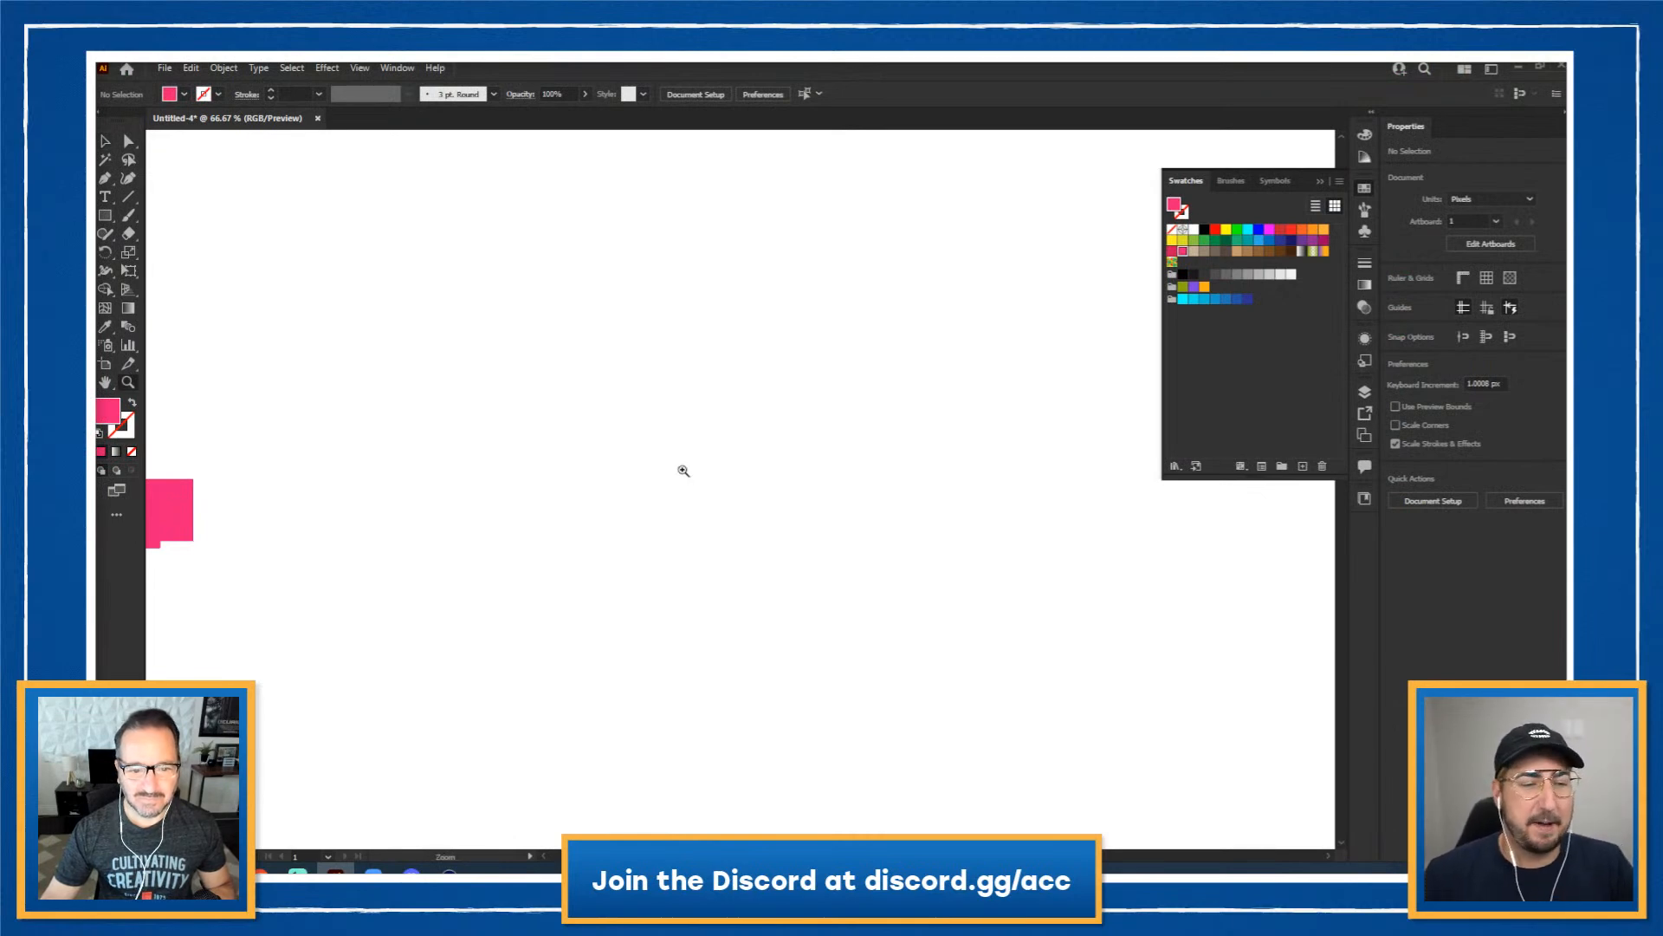
{"action": "left_click", "coordinate": [682, 468], "text": "alt"}
{"action": "left_click", "coordinate": [682, 458], "text": "alt"}
{"action": "left_click_drag", "start_coordinate": [641, 471], "coordinate": [958, 411]}
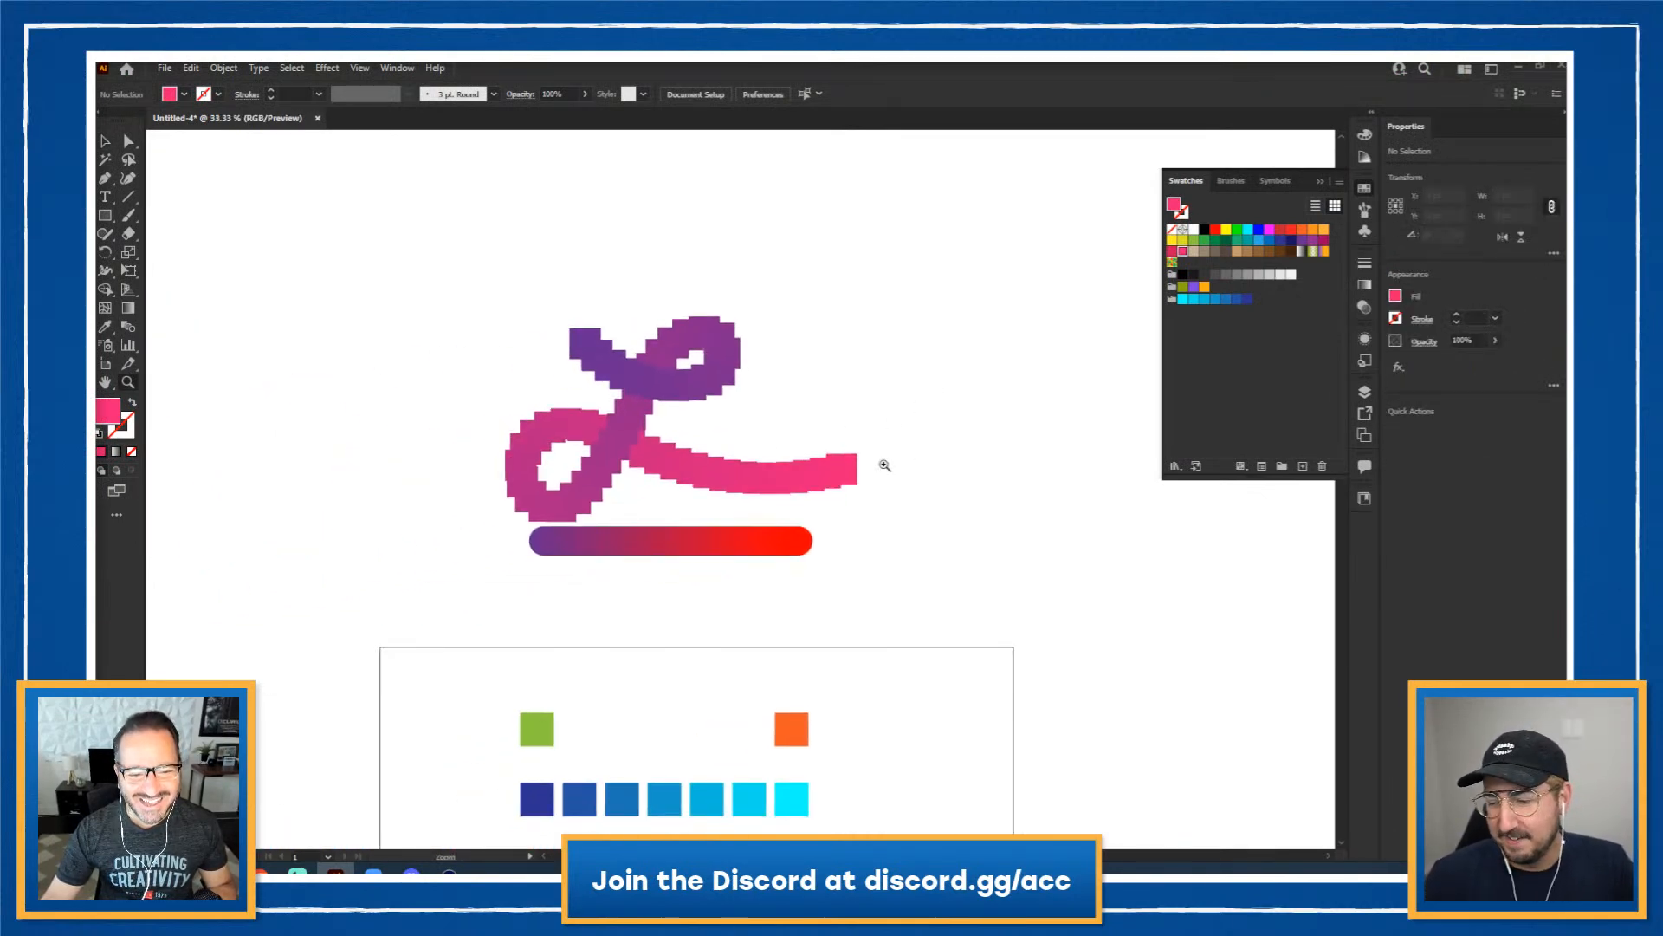
{"action": "left_click", "coordinate": [884, 464]}
{"action": "left_click_drag", "start_coordinate": [884, 464], "coordinate": [1027, 509]}
{"action": "left_click_drag", "start_coordinate": [783, 471], "coordinate": [859, 499]}
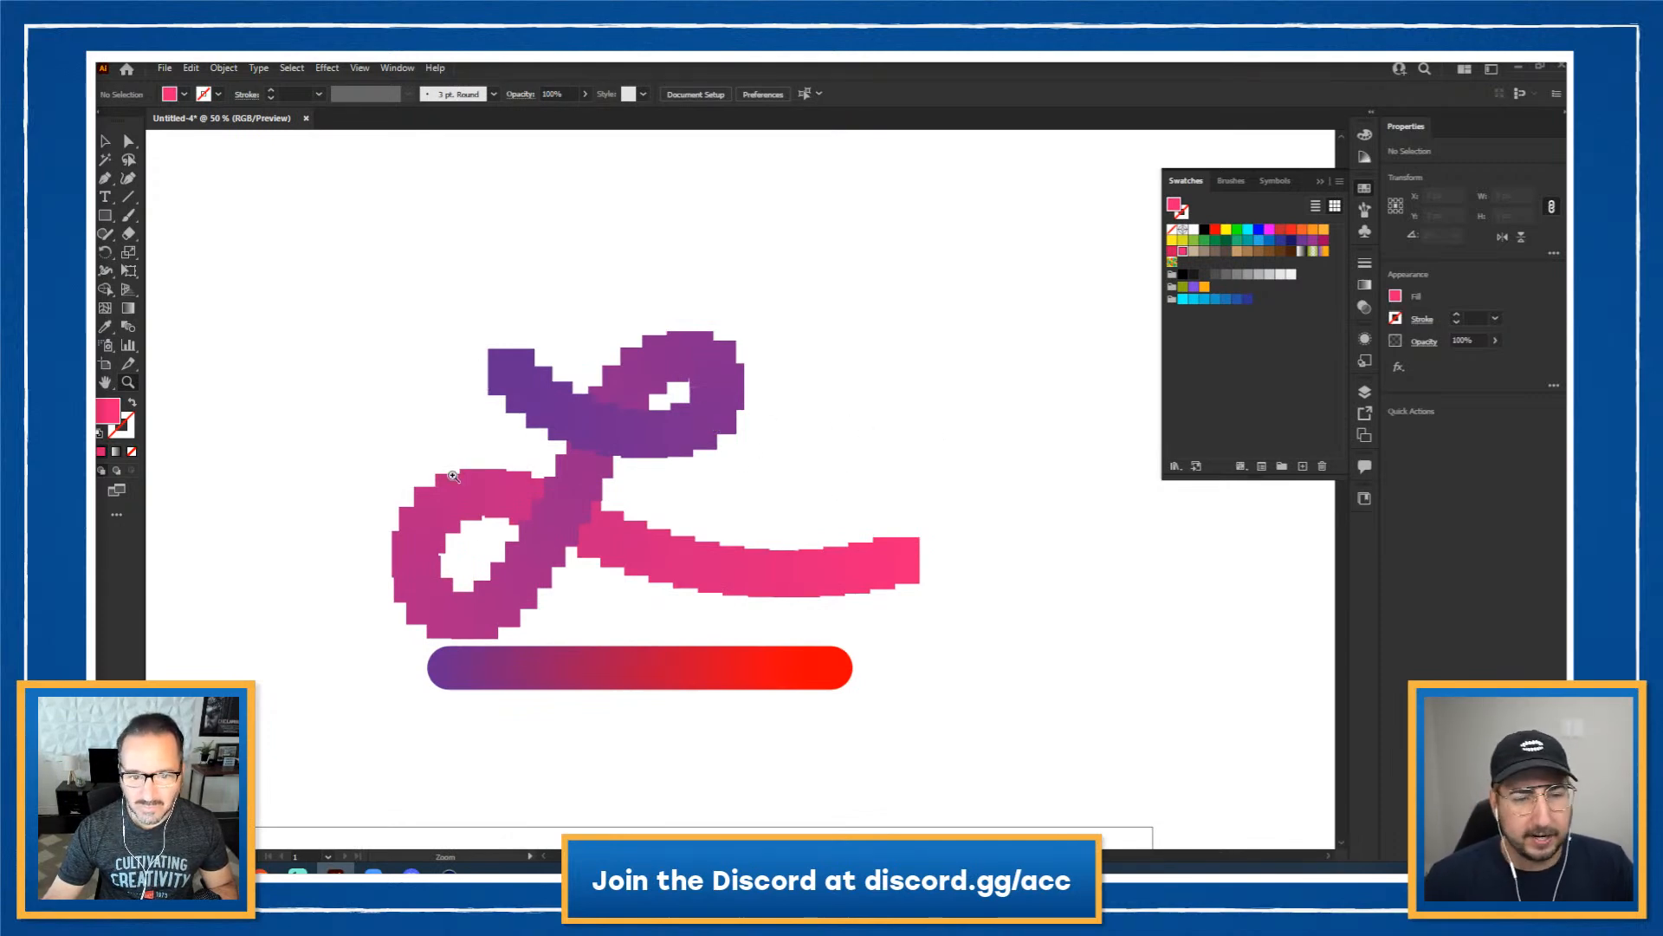
{"action": "left_click_drag", "start_coordinate": [902, 431], "coordinate": [520, 622]}
{"action": "key", "text": "p"}
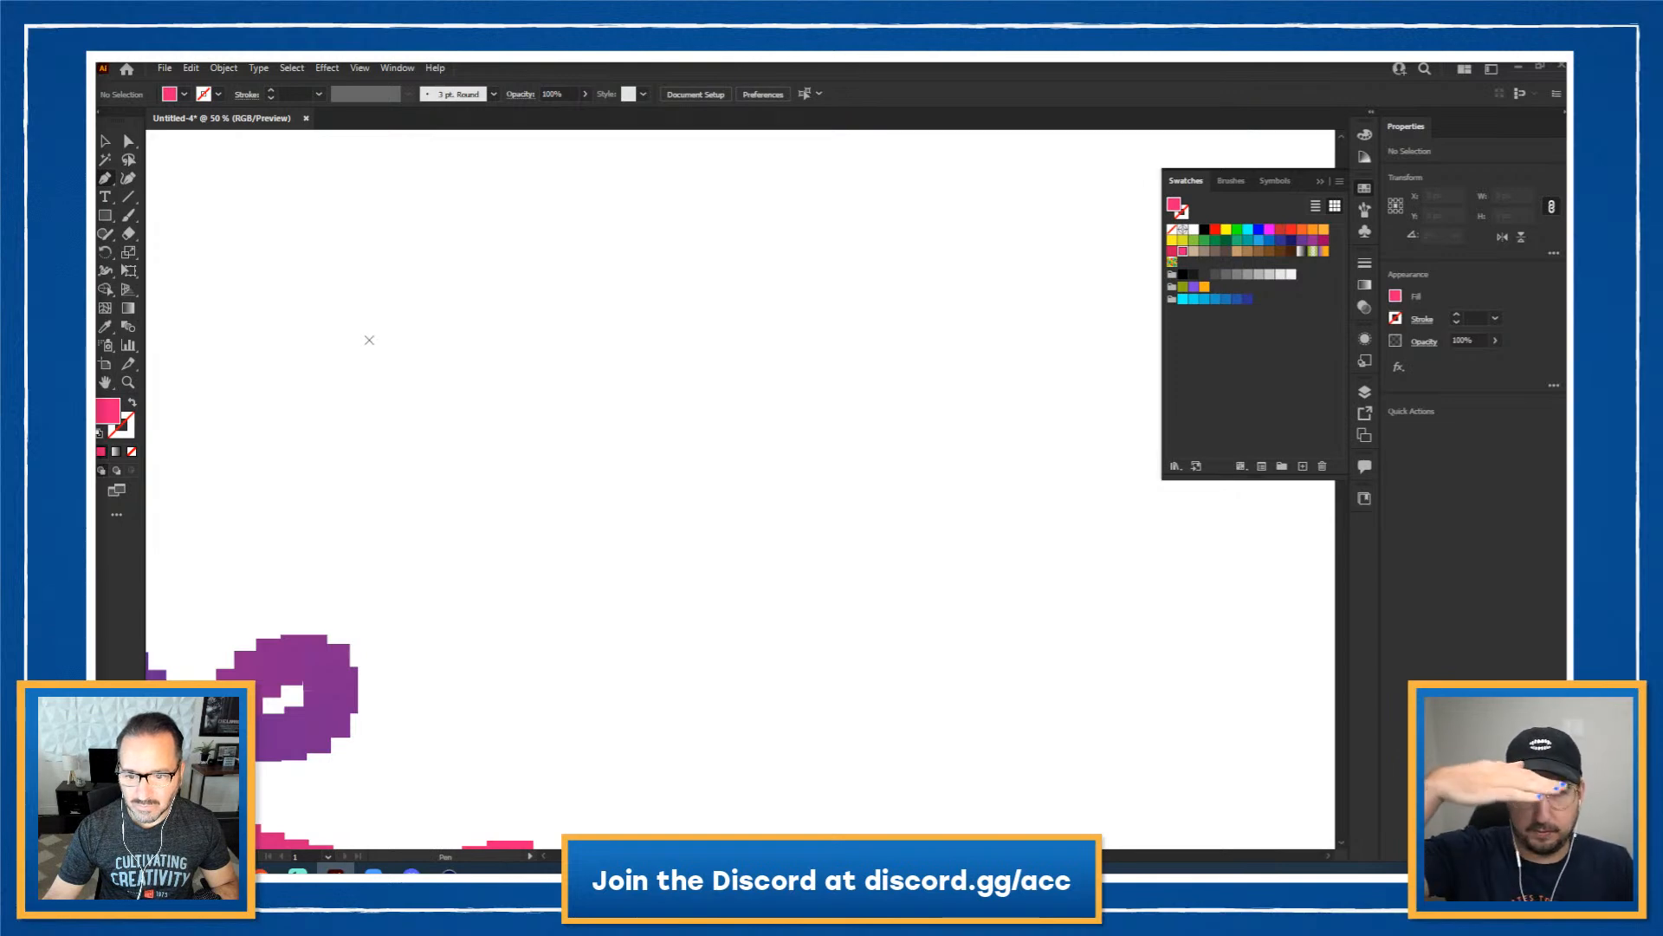
{"action": "left_click", "coordinate": [332, 333]}
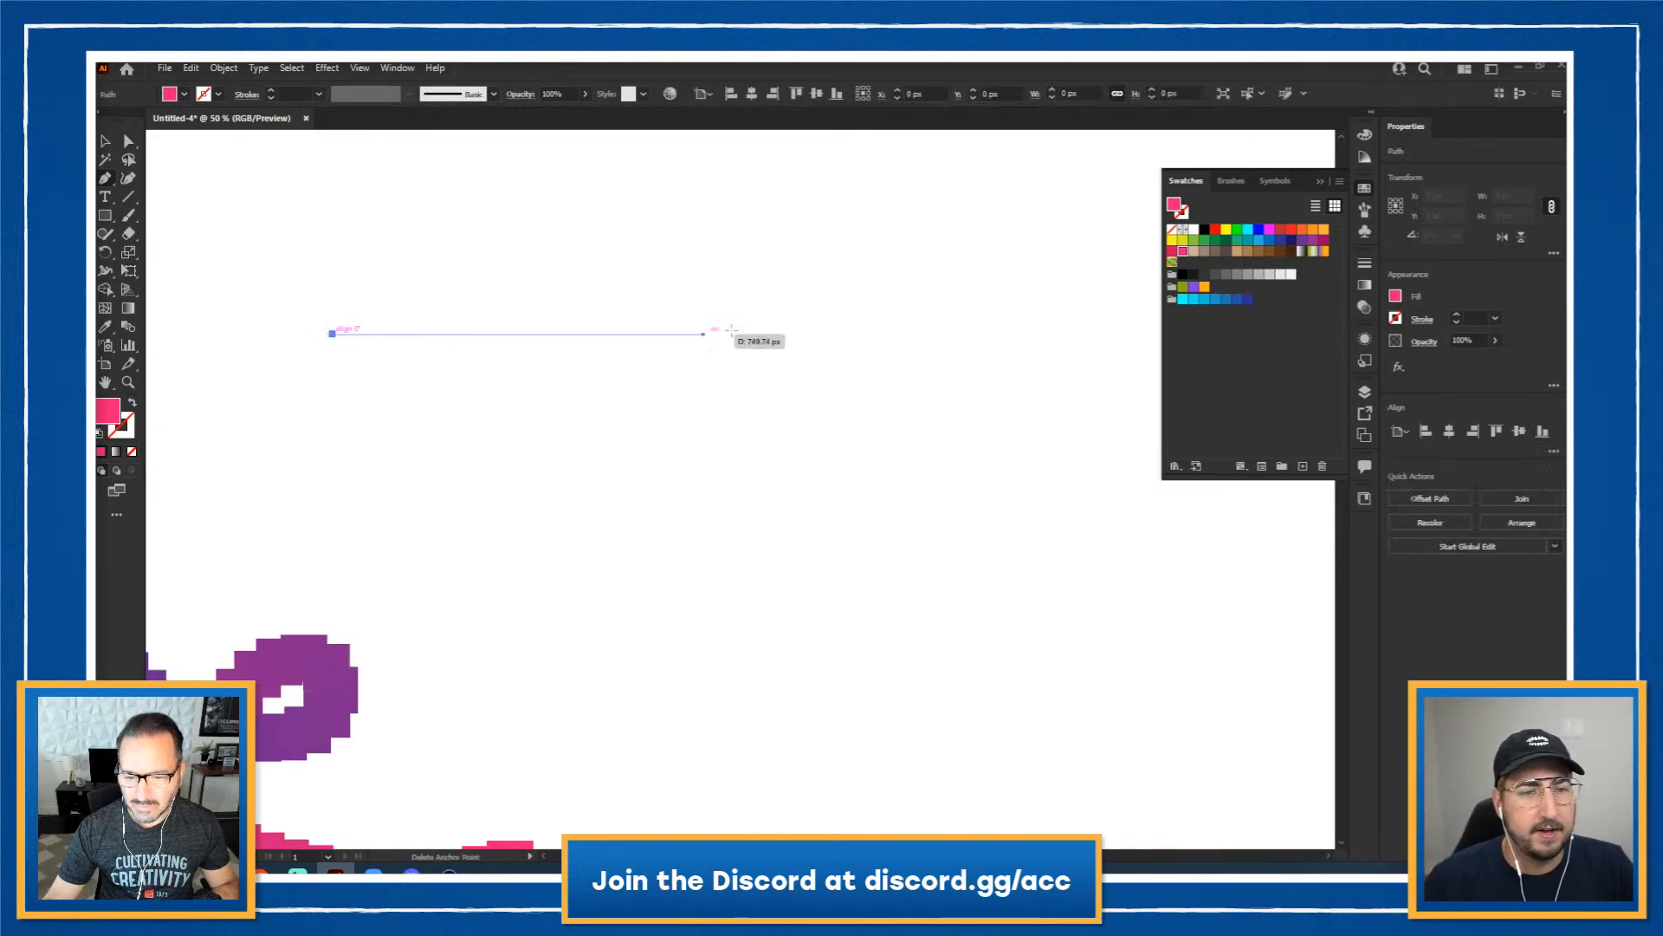
{"action": "left_click", "coordinate": [927, 309], "text": "shift"}
{"action": "key", "text": "v"}
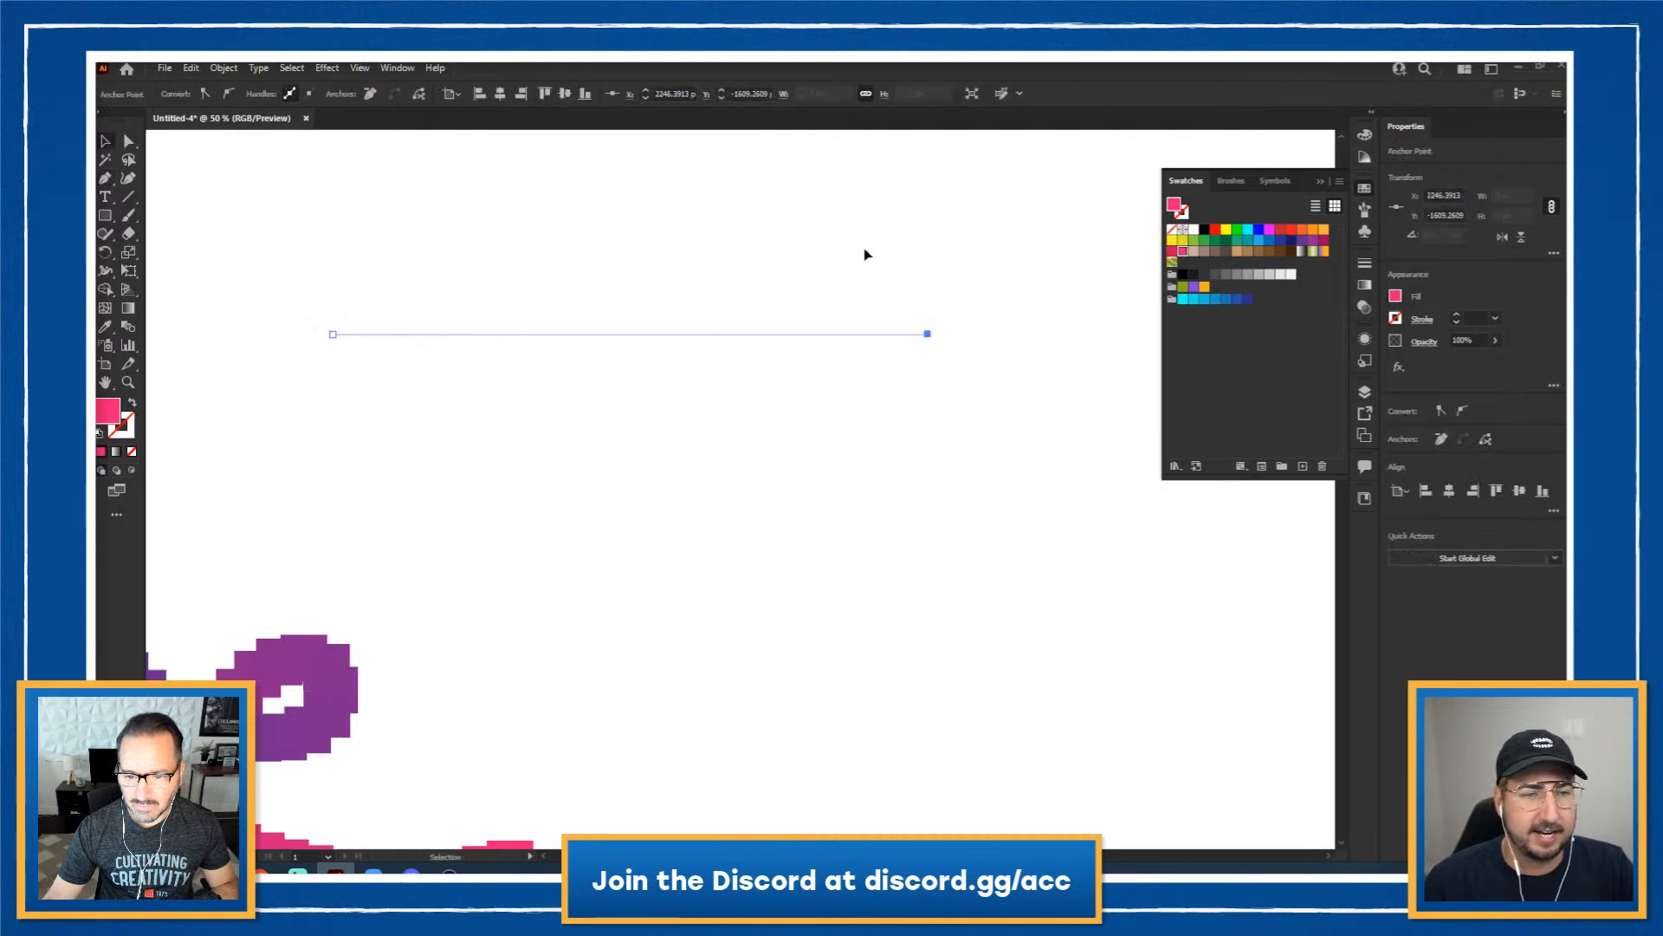
Step: Swap the horizontal path's pink fill onto its stroke and set the stroke weight to 20 pt
{"action": "left_click", "coordinate": [544, 286]}
{"action": "left_click_drag", "start_coordinate": [425, 284], "coordinate": [680, 421]}
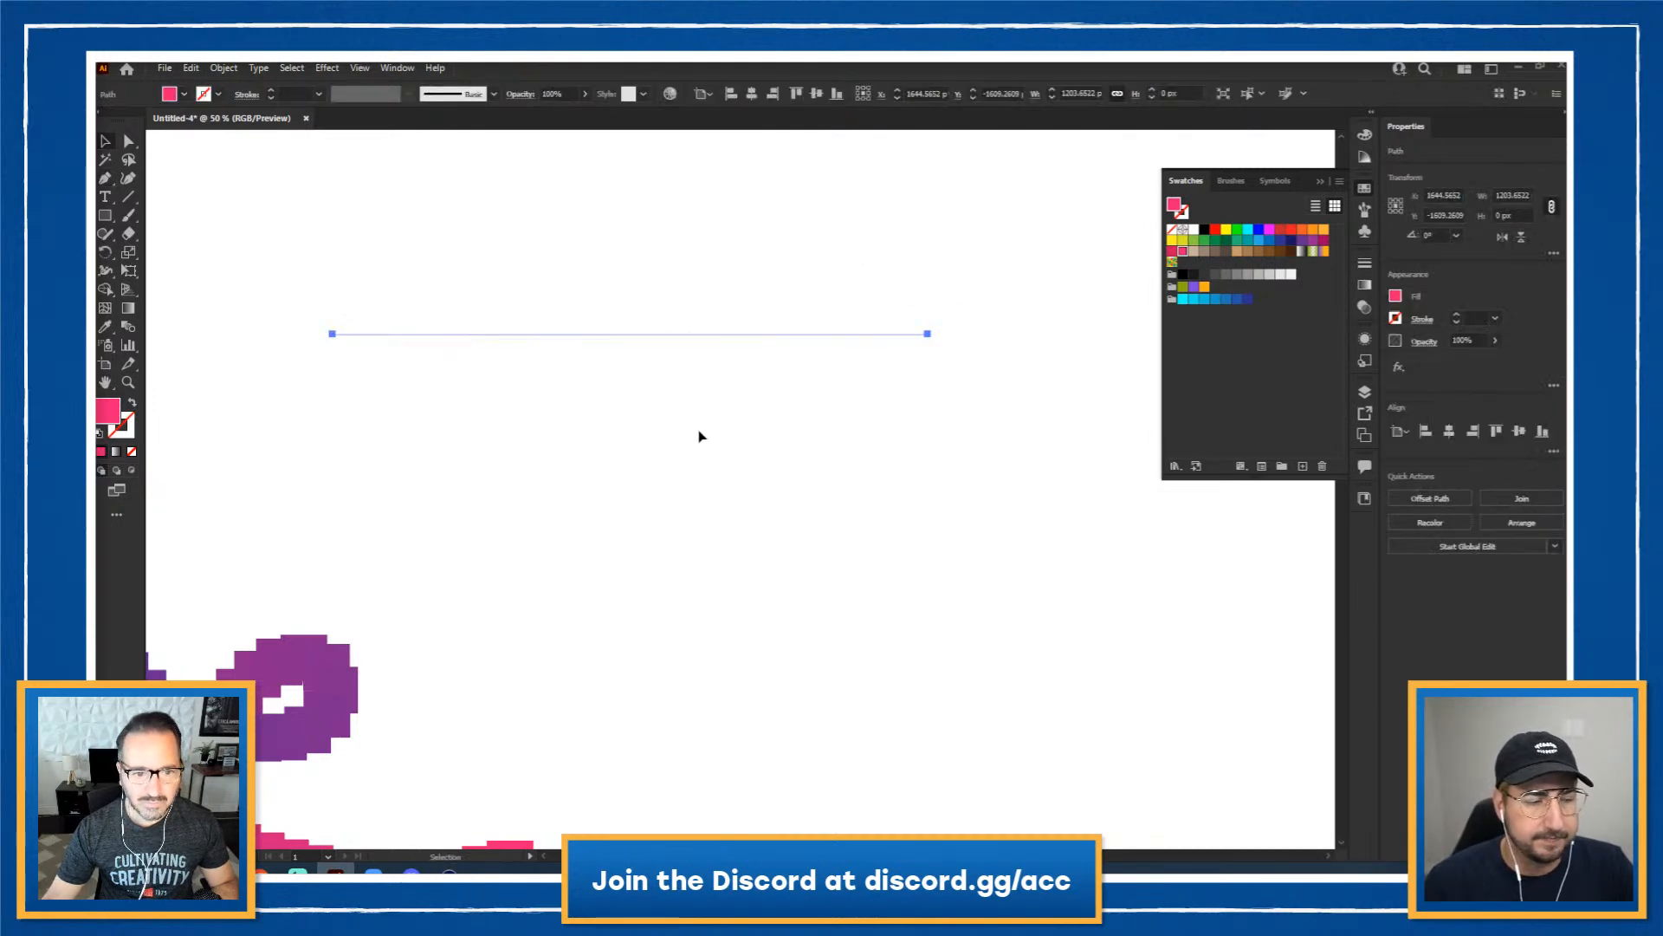
{"action": "key", "text": "shift+x"}
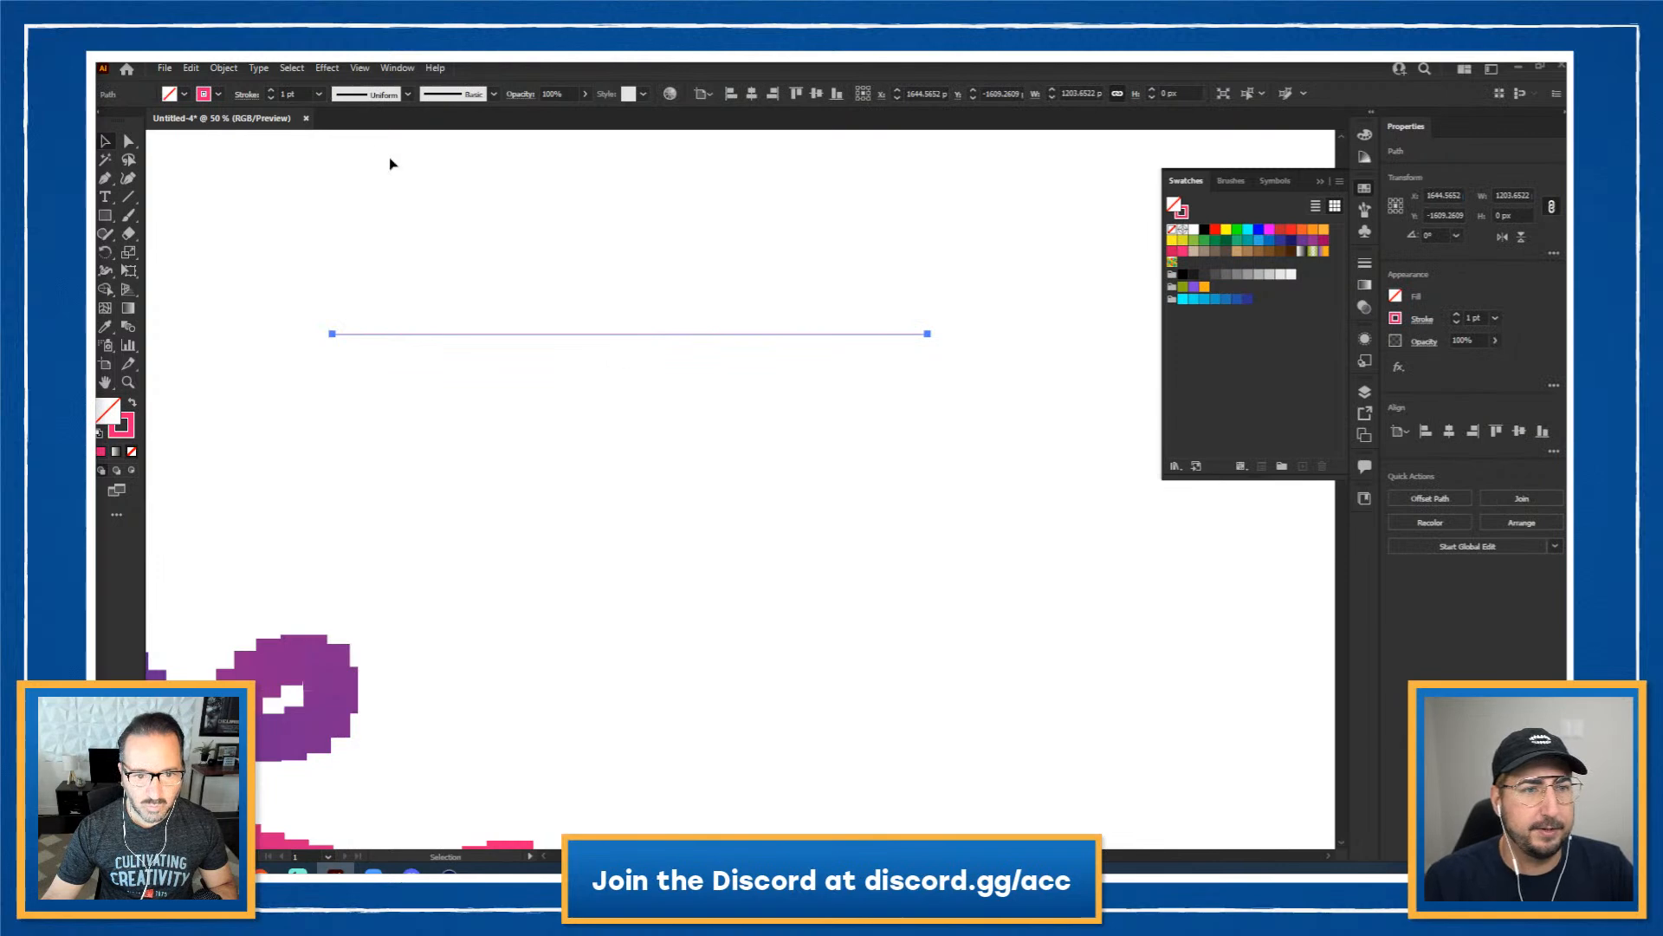
{"action": "left_click", "coordinate": [327, 68]}
{"action": "key", "text": "Escape"}
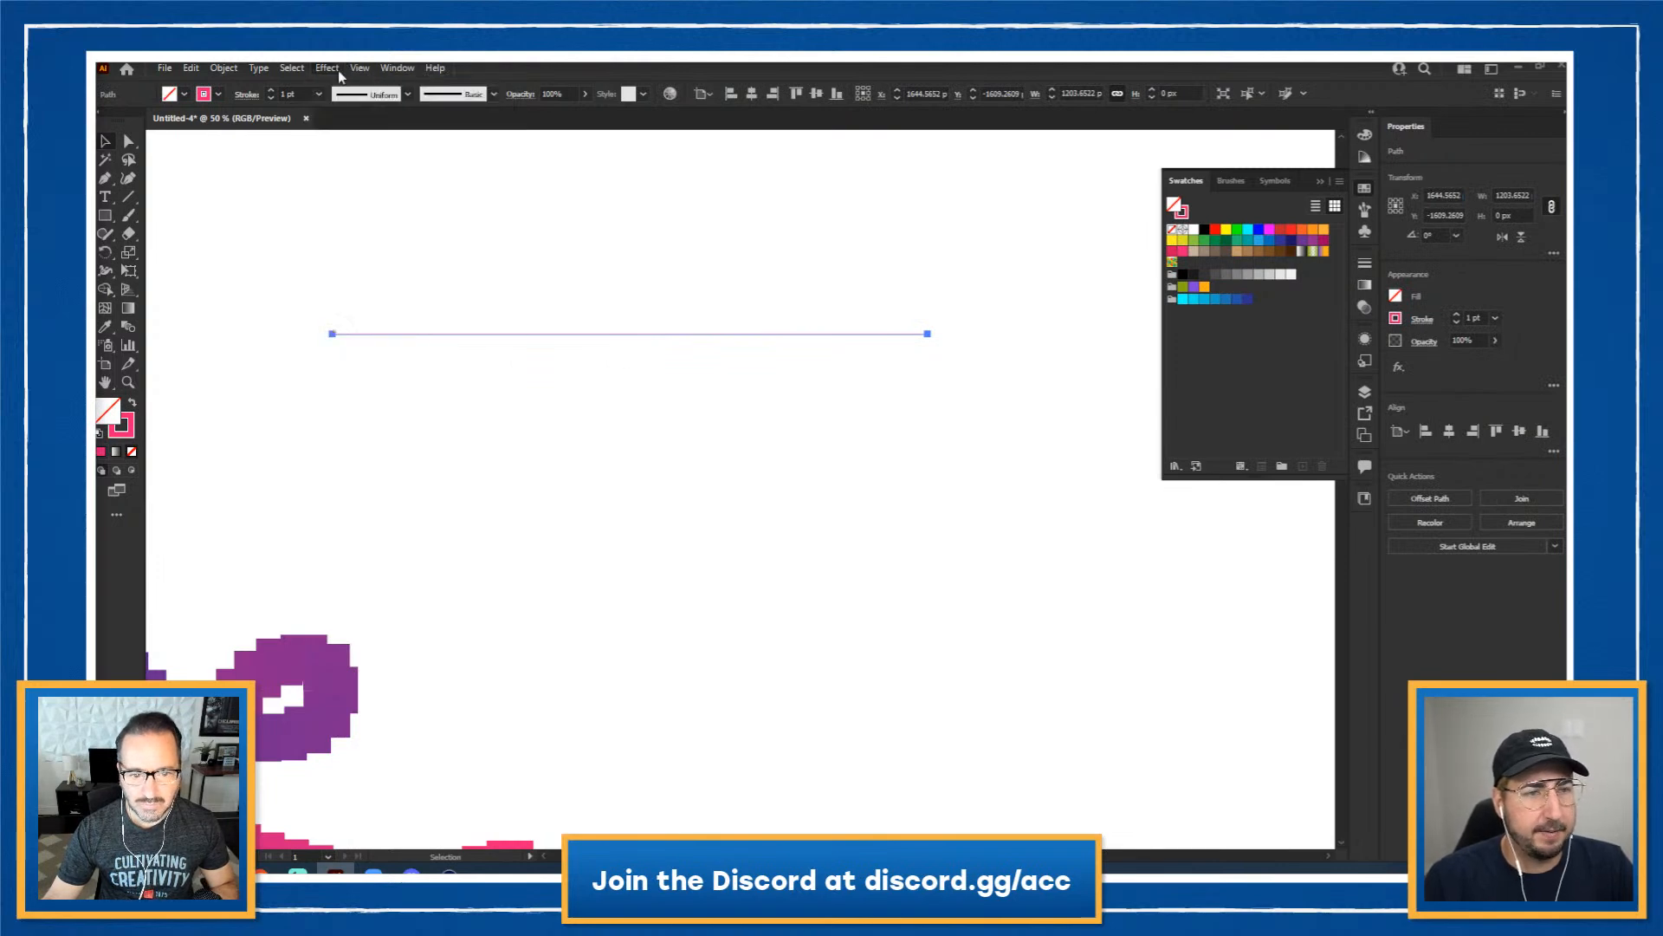
{"action": "left_click", "coordinate": [295, 93]}
{"action": "type", "text": "10"}
{"action": "key", "text": "Return"}
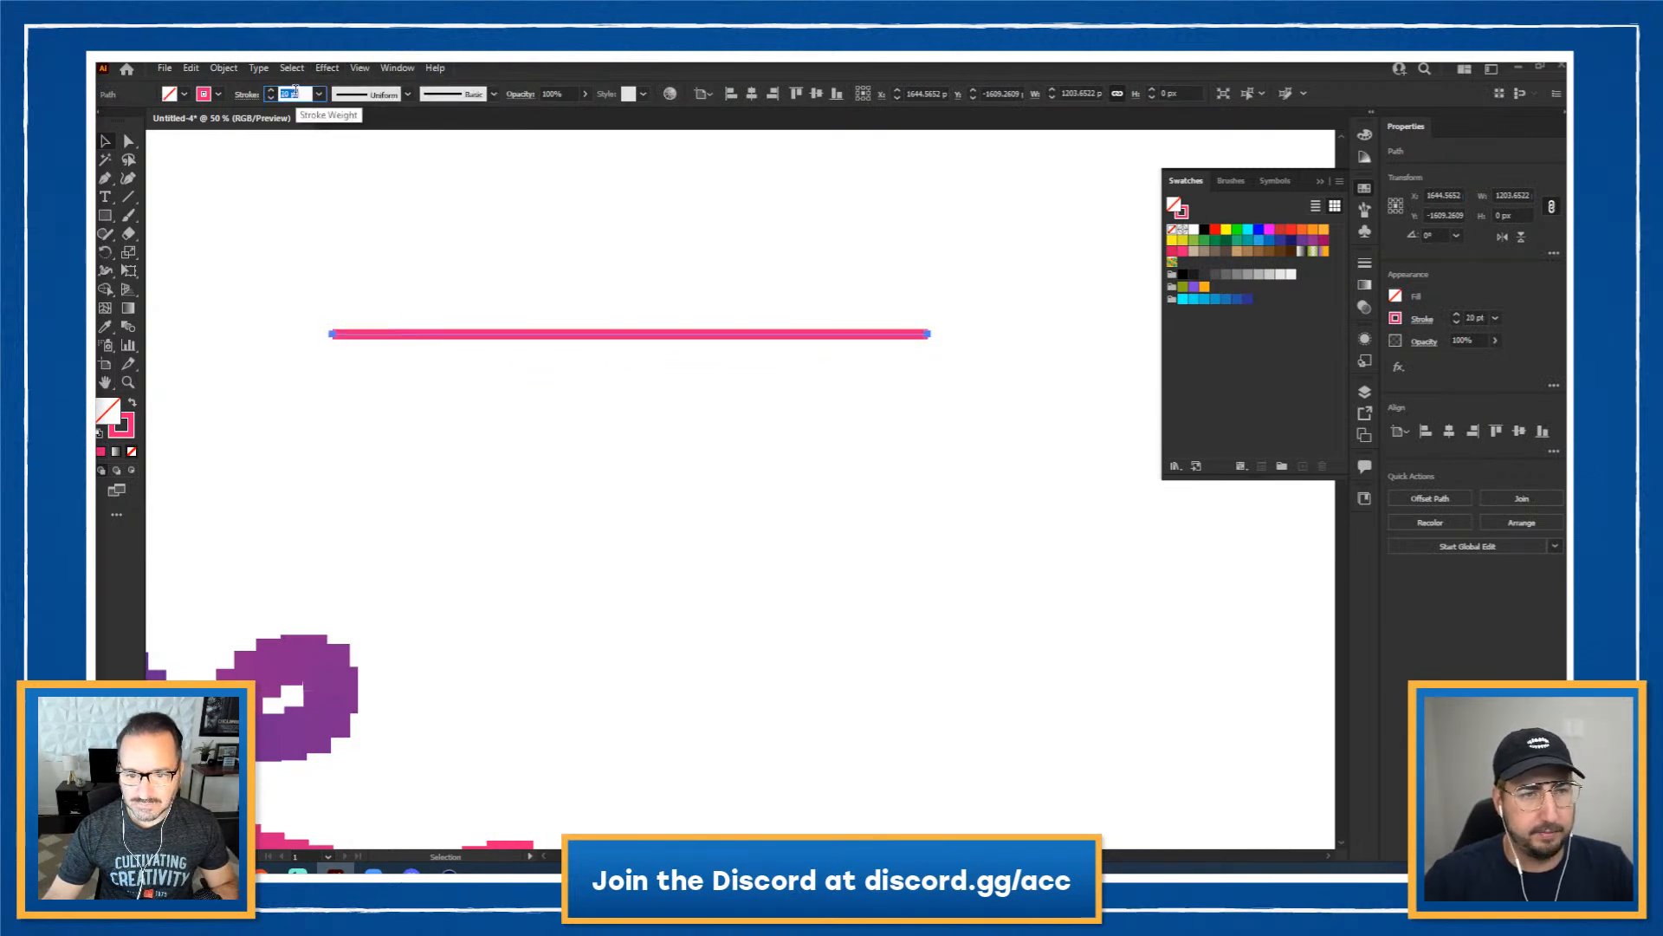
Step: Add a Zig Zag effect to the horizontal line with smooth points and an absolute size of 50 px
{"action": "left_click", "coordinate": [327, 68]}
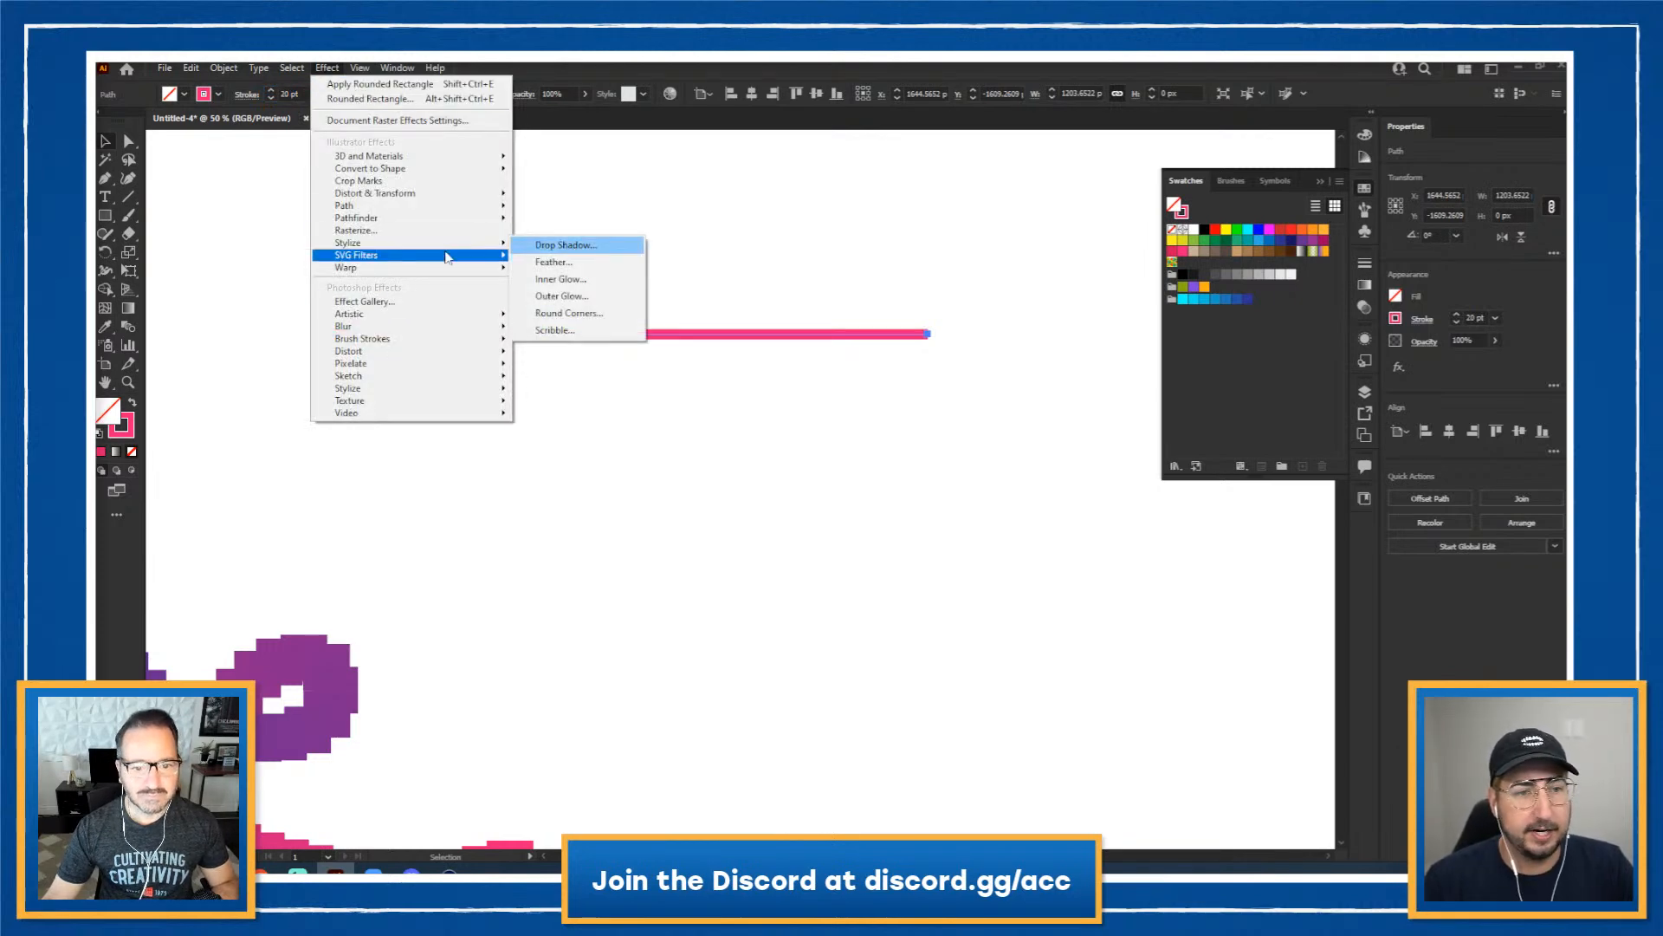
{"action": "mouse_move", "coordinate": [415, 194]}
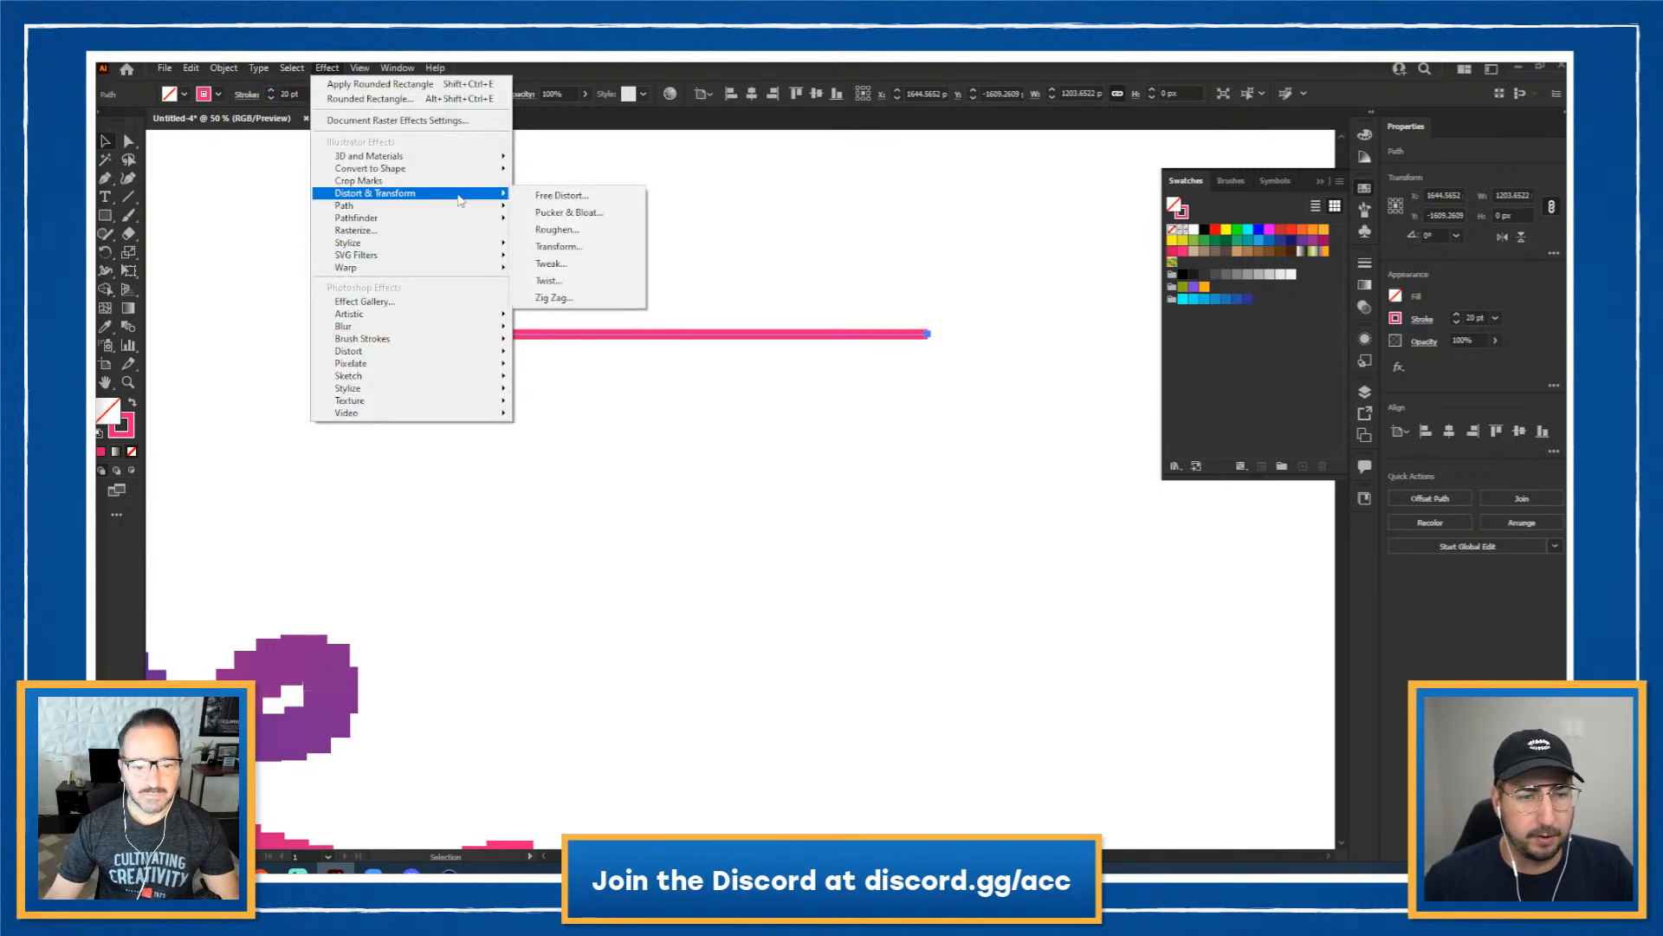
{"action": "left_click", "coordinate": [554, 299]}
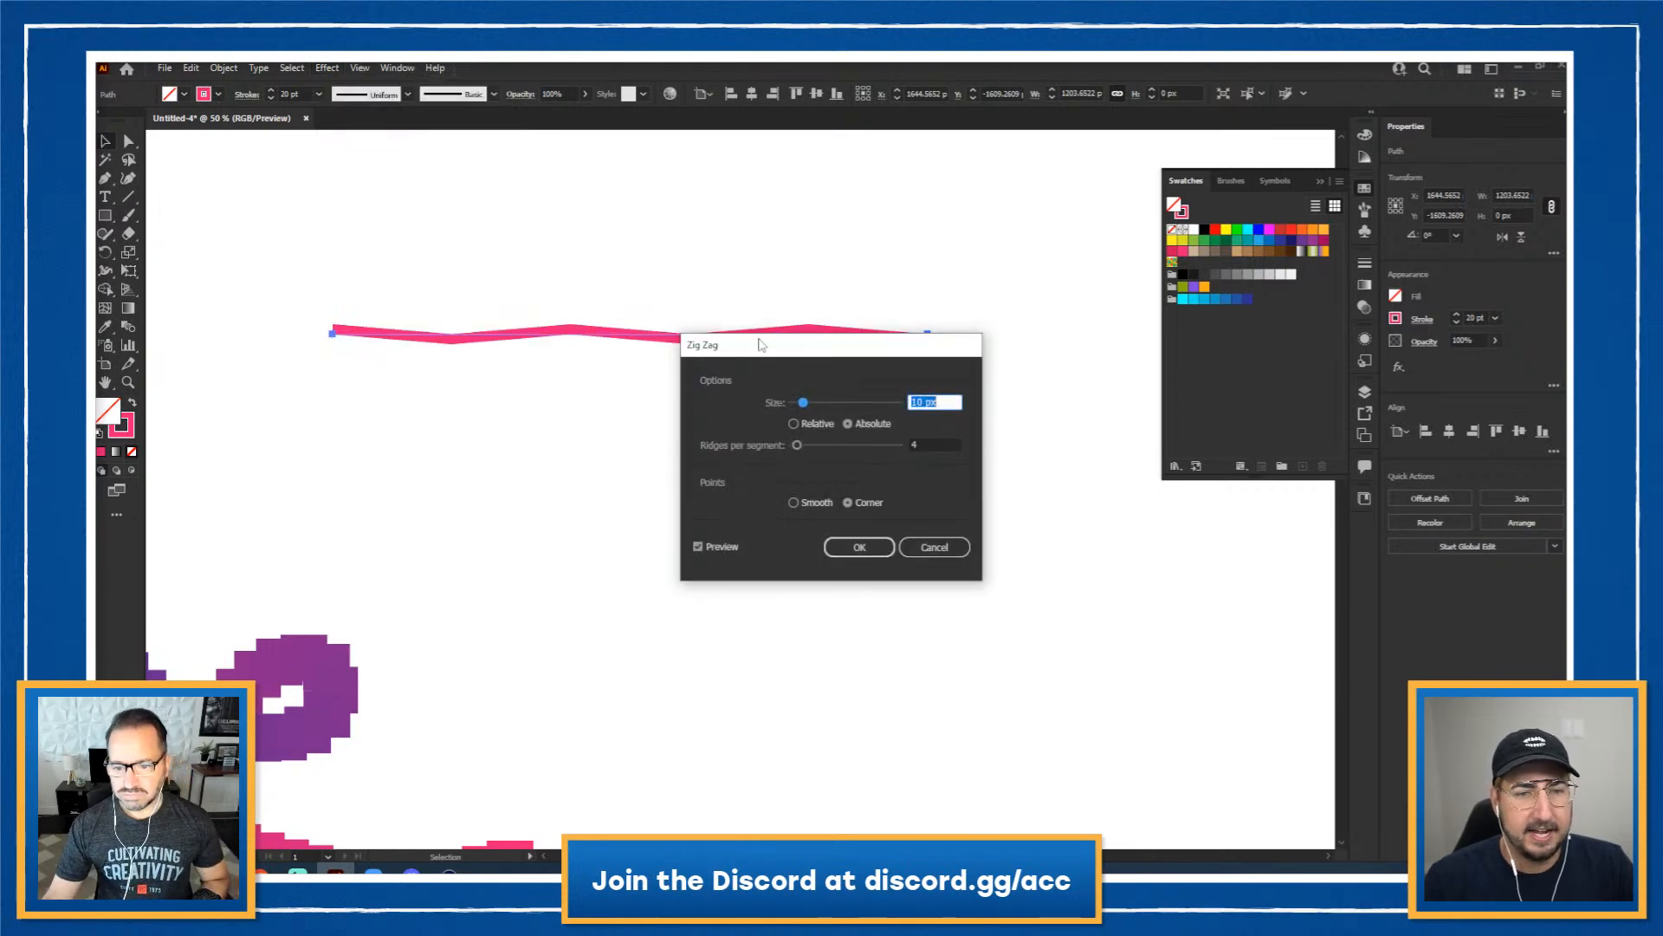
{"action": "left_click_drag", "start_coordinate": [762, 352], "coordinate": [656, 431]}
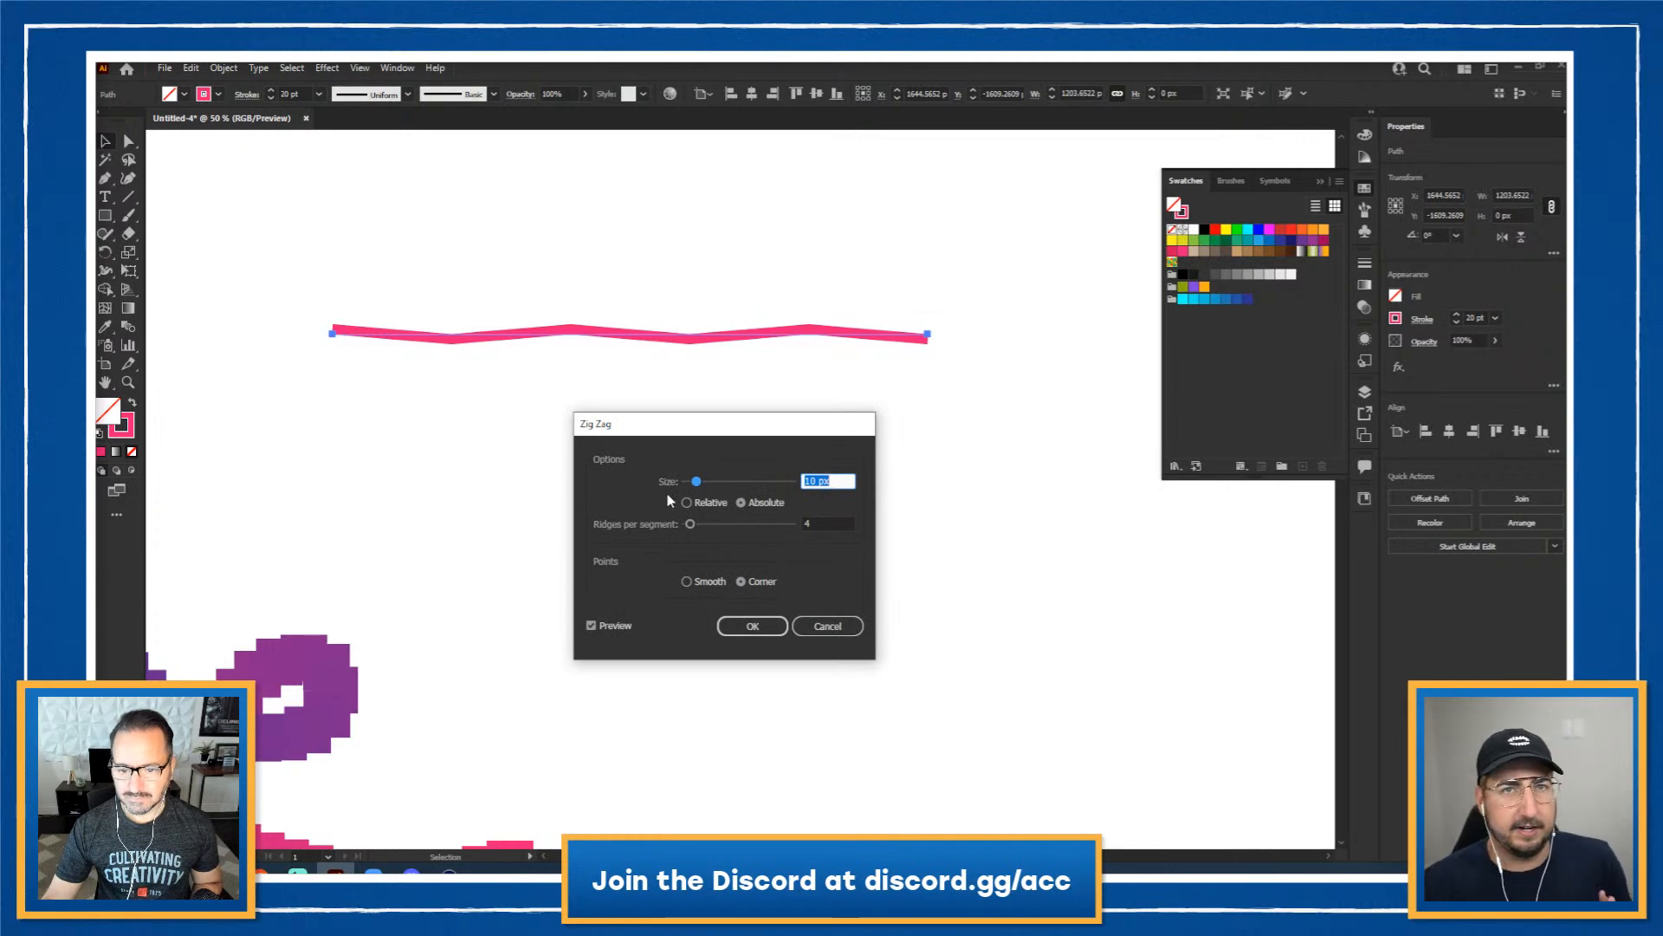
{"action": "left_click", "coordinate": [709, 581]}
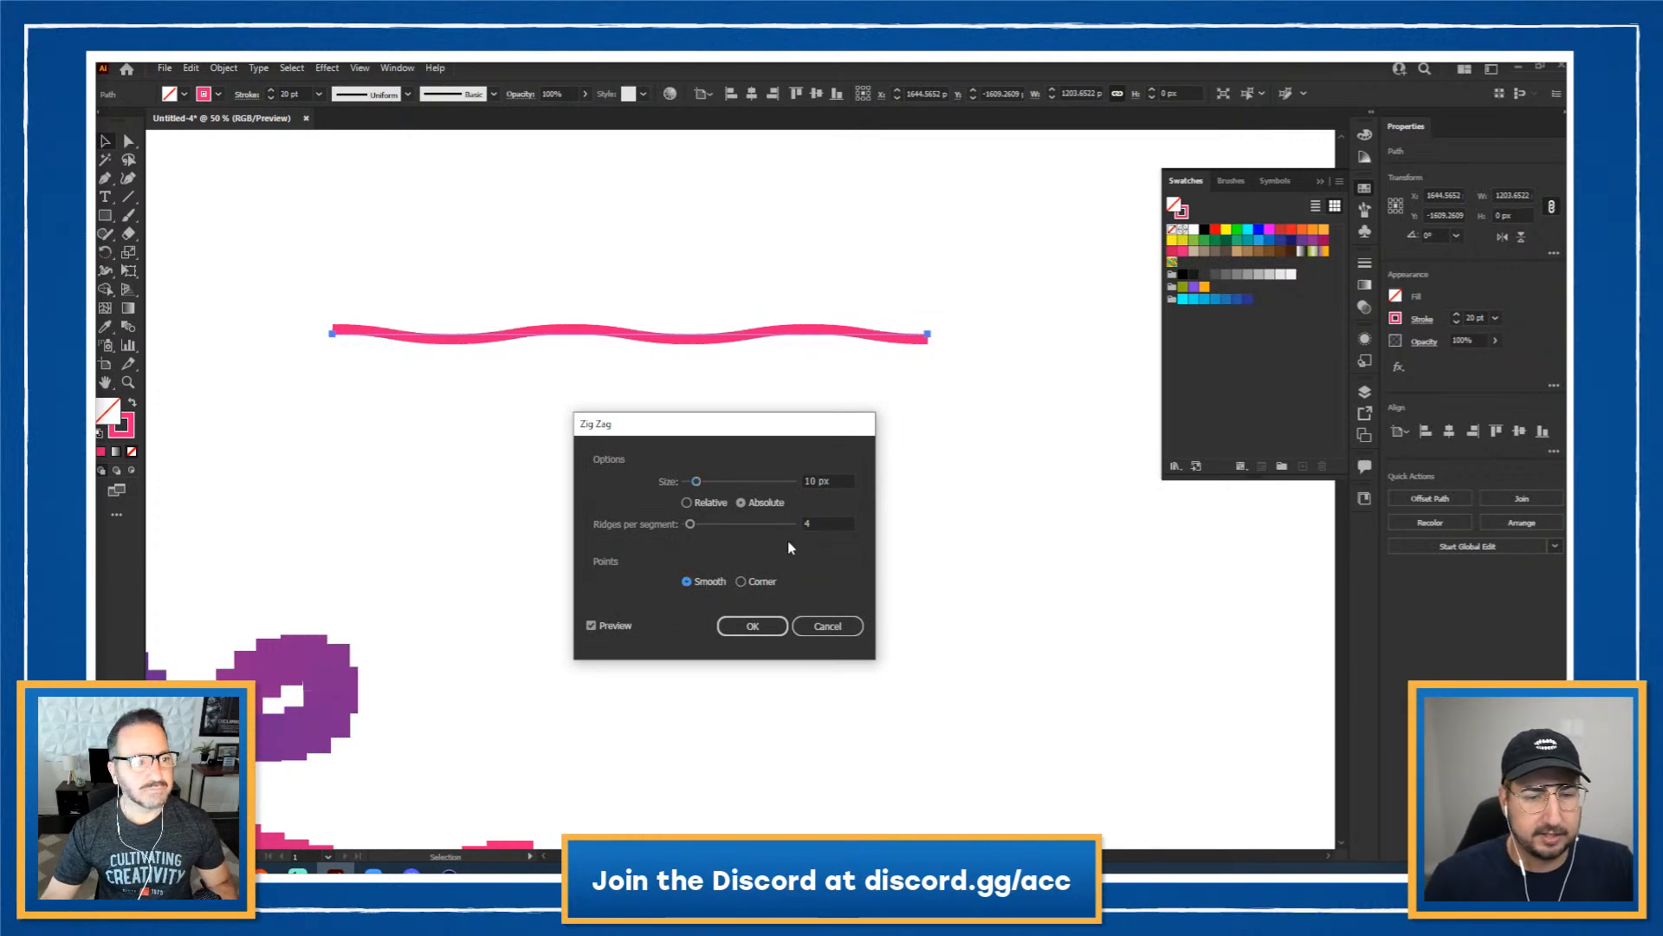
{"action": "left_click", "coordinate": [811, 482]}
{"action": "key", "text": "shift+Up"}
{"action": "key", "text": "shift+Up"}
{"action": "key", "text": "shift+Up"}
{"action": "key", "text": "shift+Up"}
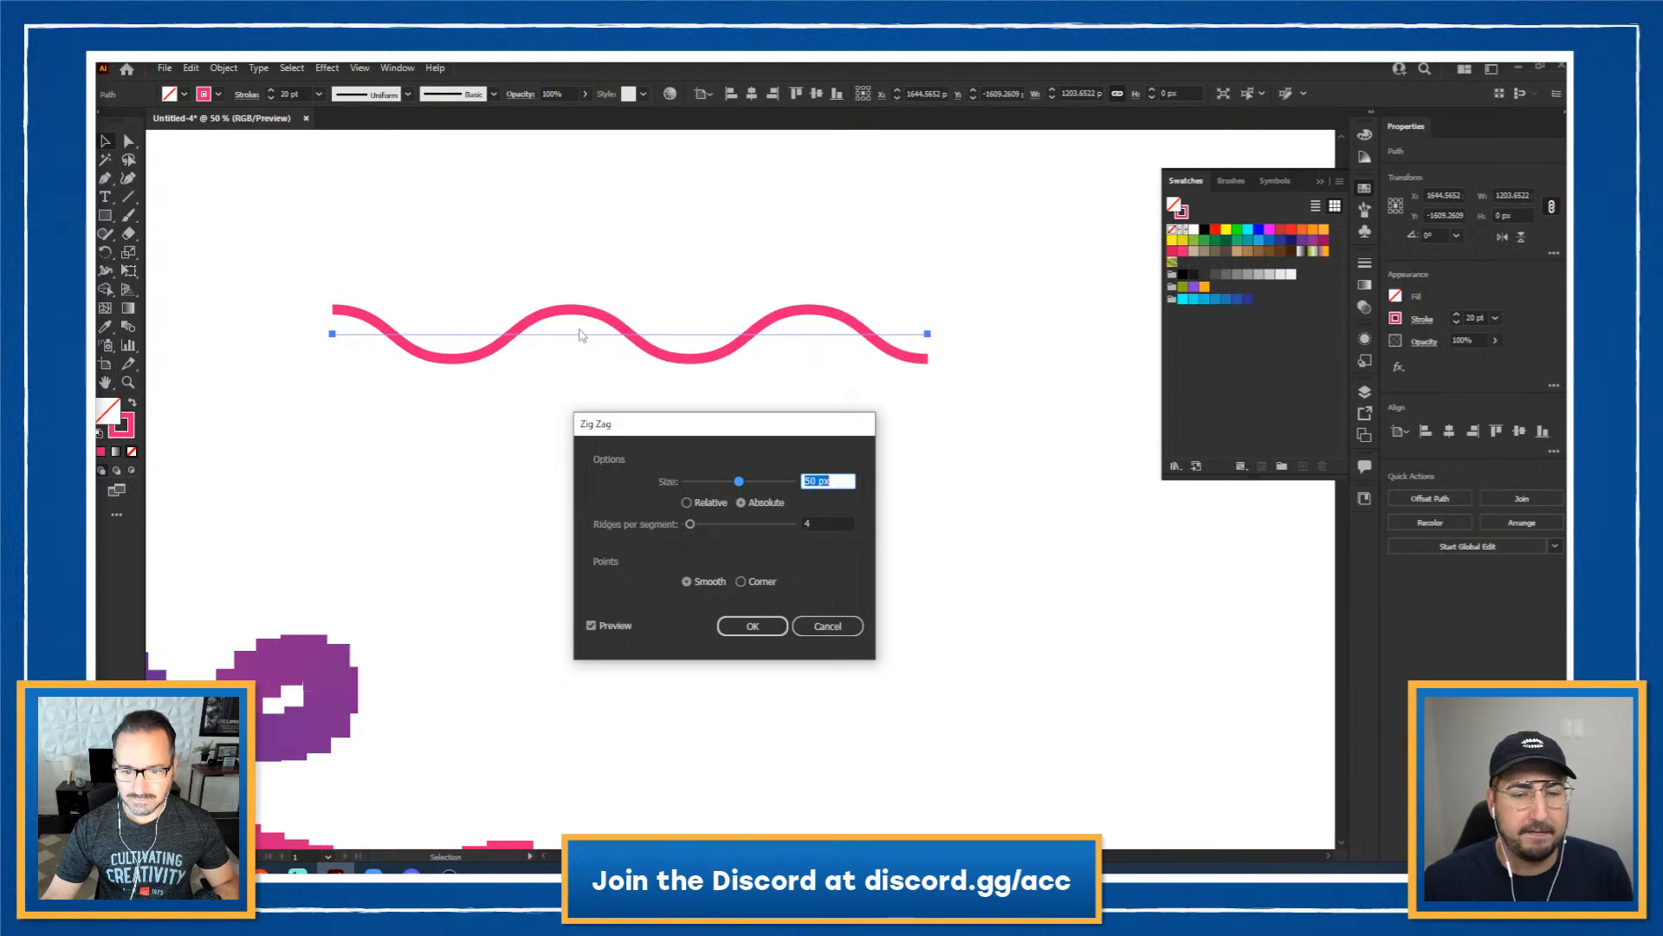
Step: Try fewer ridges per segment on the smooth wave, going down to 0 and back up to 2
{"action": "left_click", "coordinate": [818, 523]}
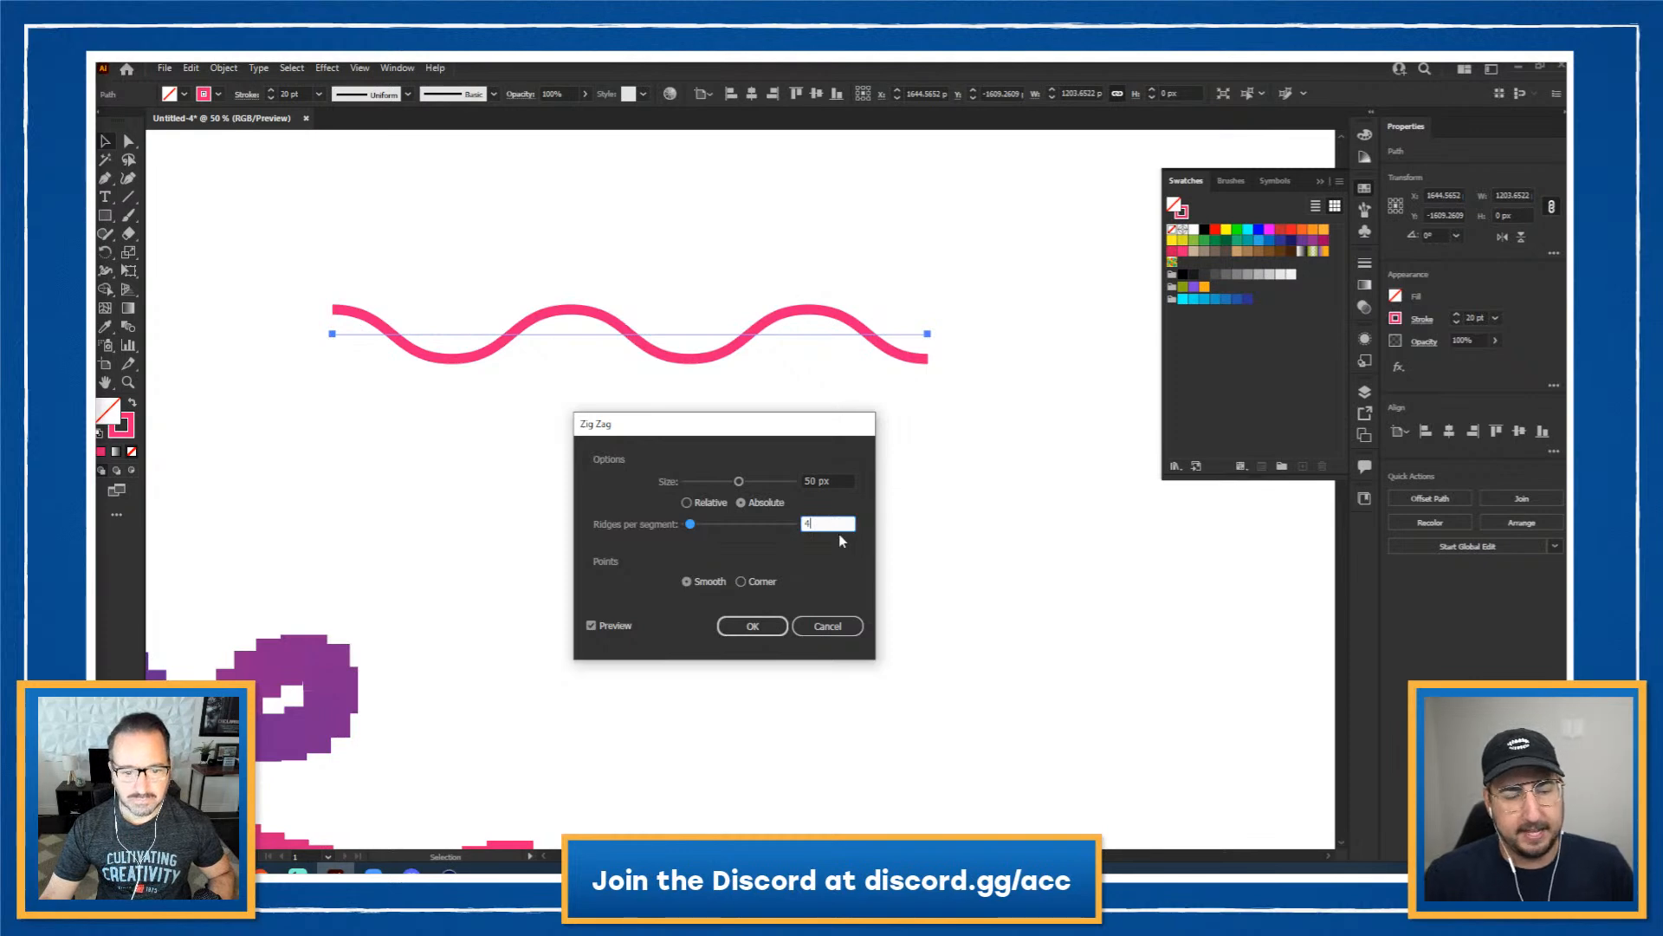
{"action": "key", "text": "Down"}
{"action": "key", "text": "Down"}
{"action": "key", "text": "Down"}
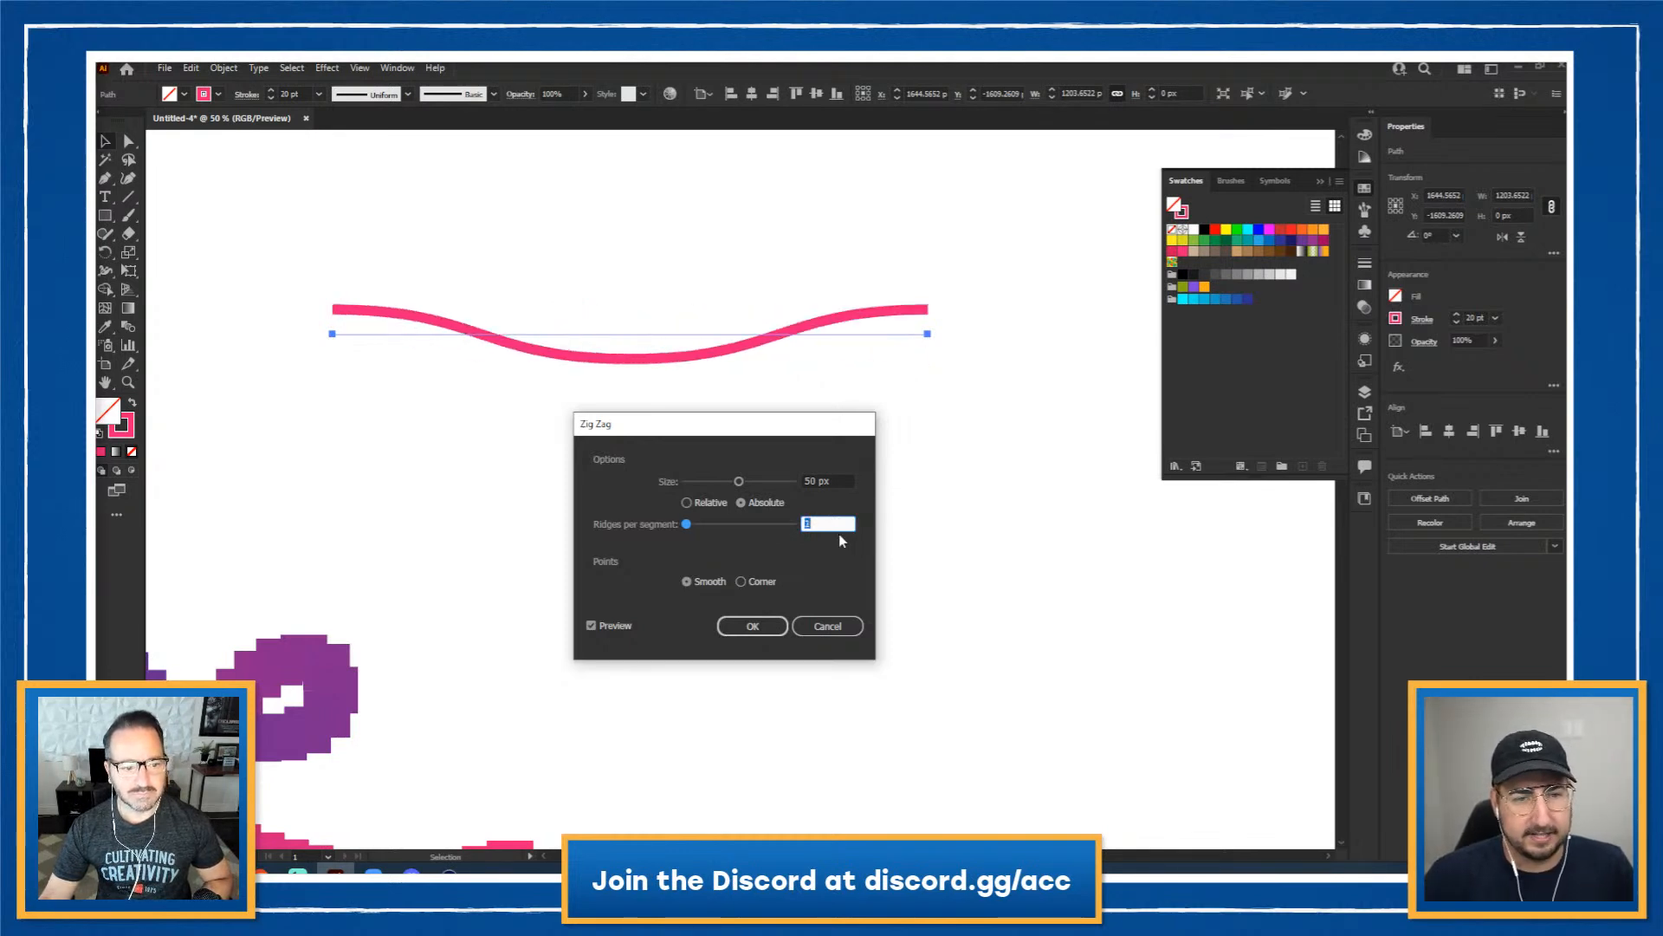
{"action": "key", "text": "Down"}
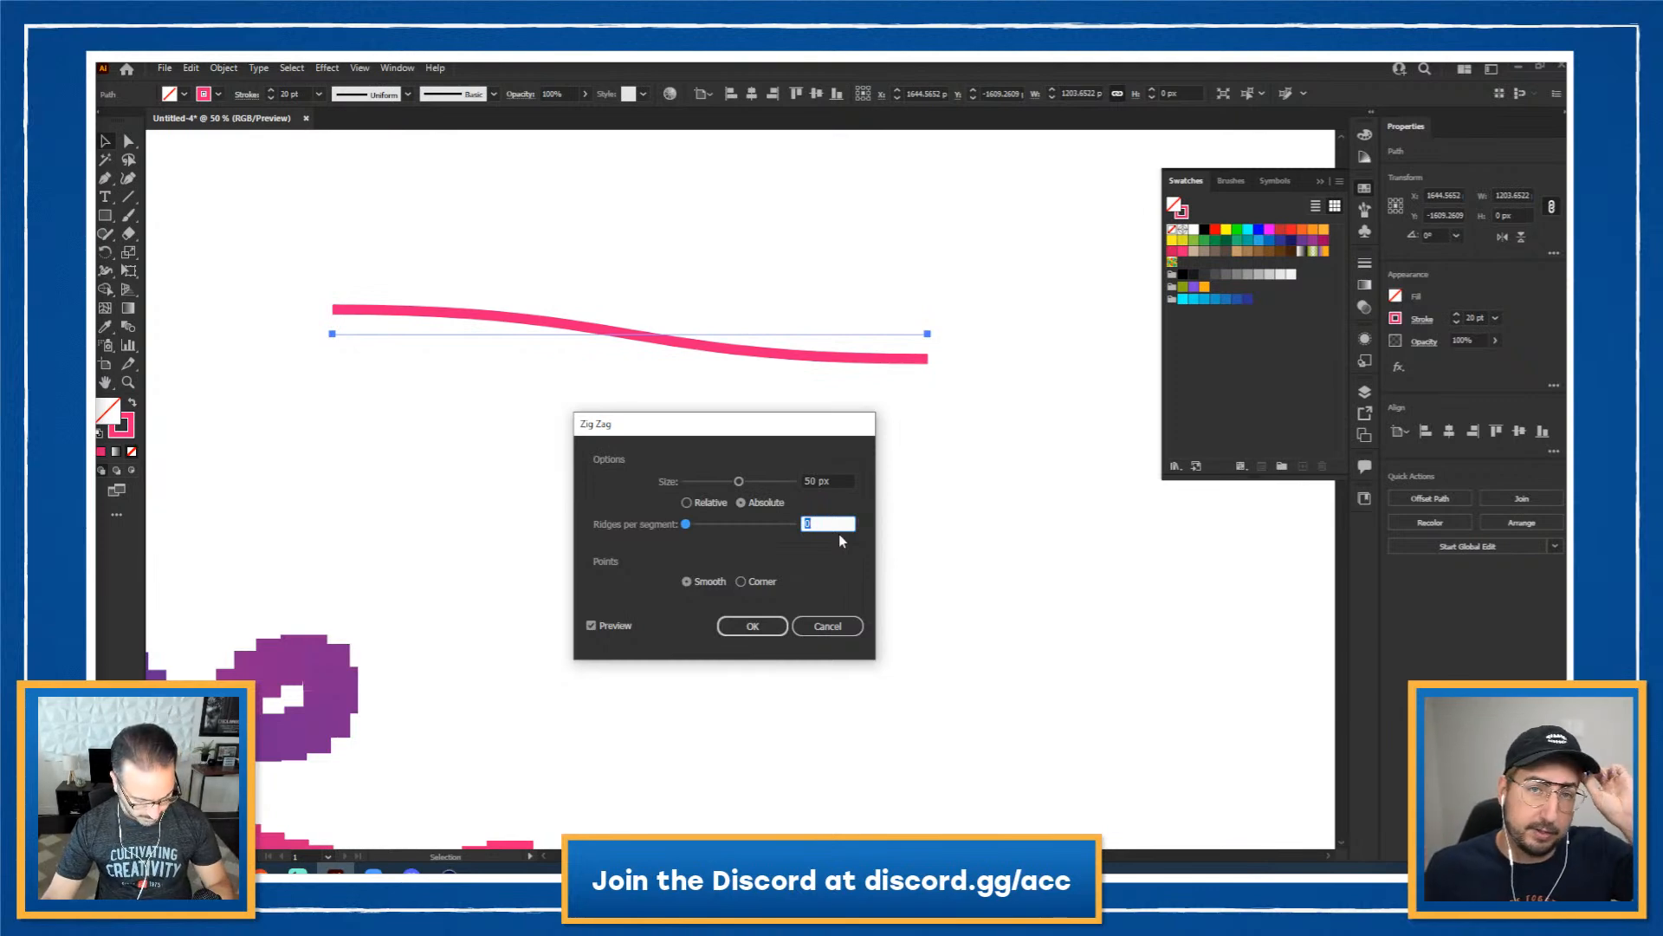
{"action": "key", "text": "Up"}
{"action": "key", "text": "Up"}
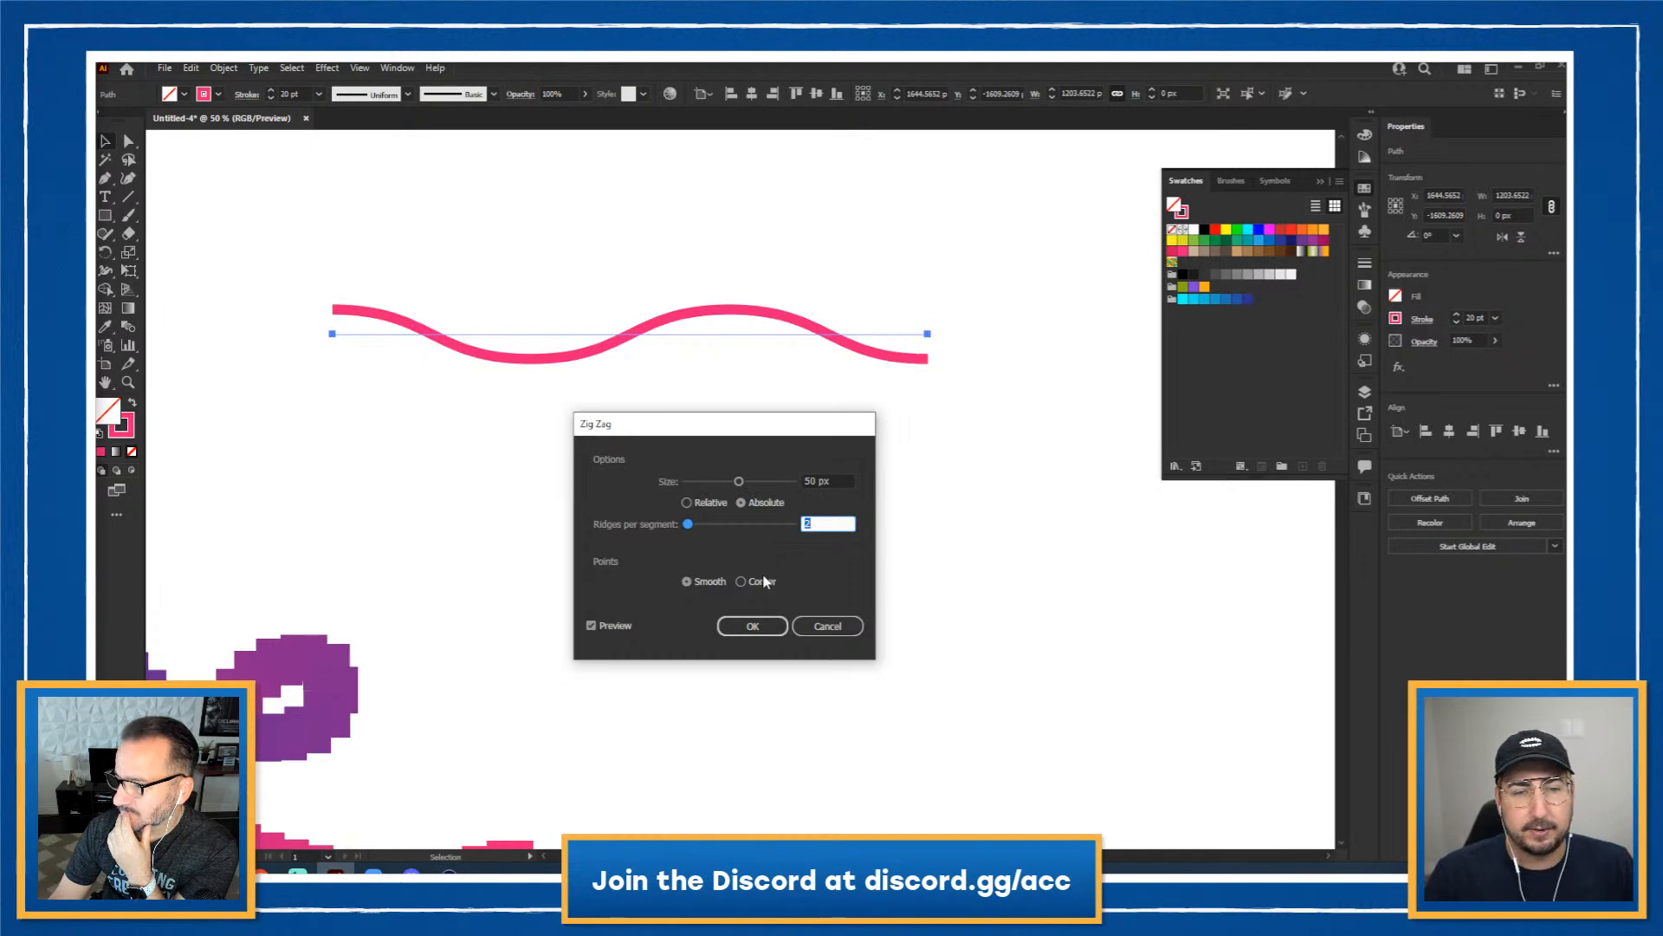
Step: Change the Zig Zag effect to corner points with 8 ridges per segment and apply it to the line
{"action": "left_click", "coordinate": [765, 581]}
{"action": "left_click", "coordinate": [820, 522]}
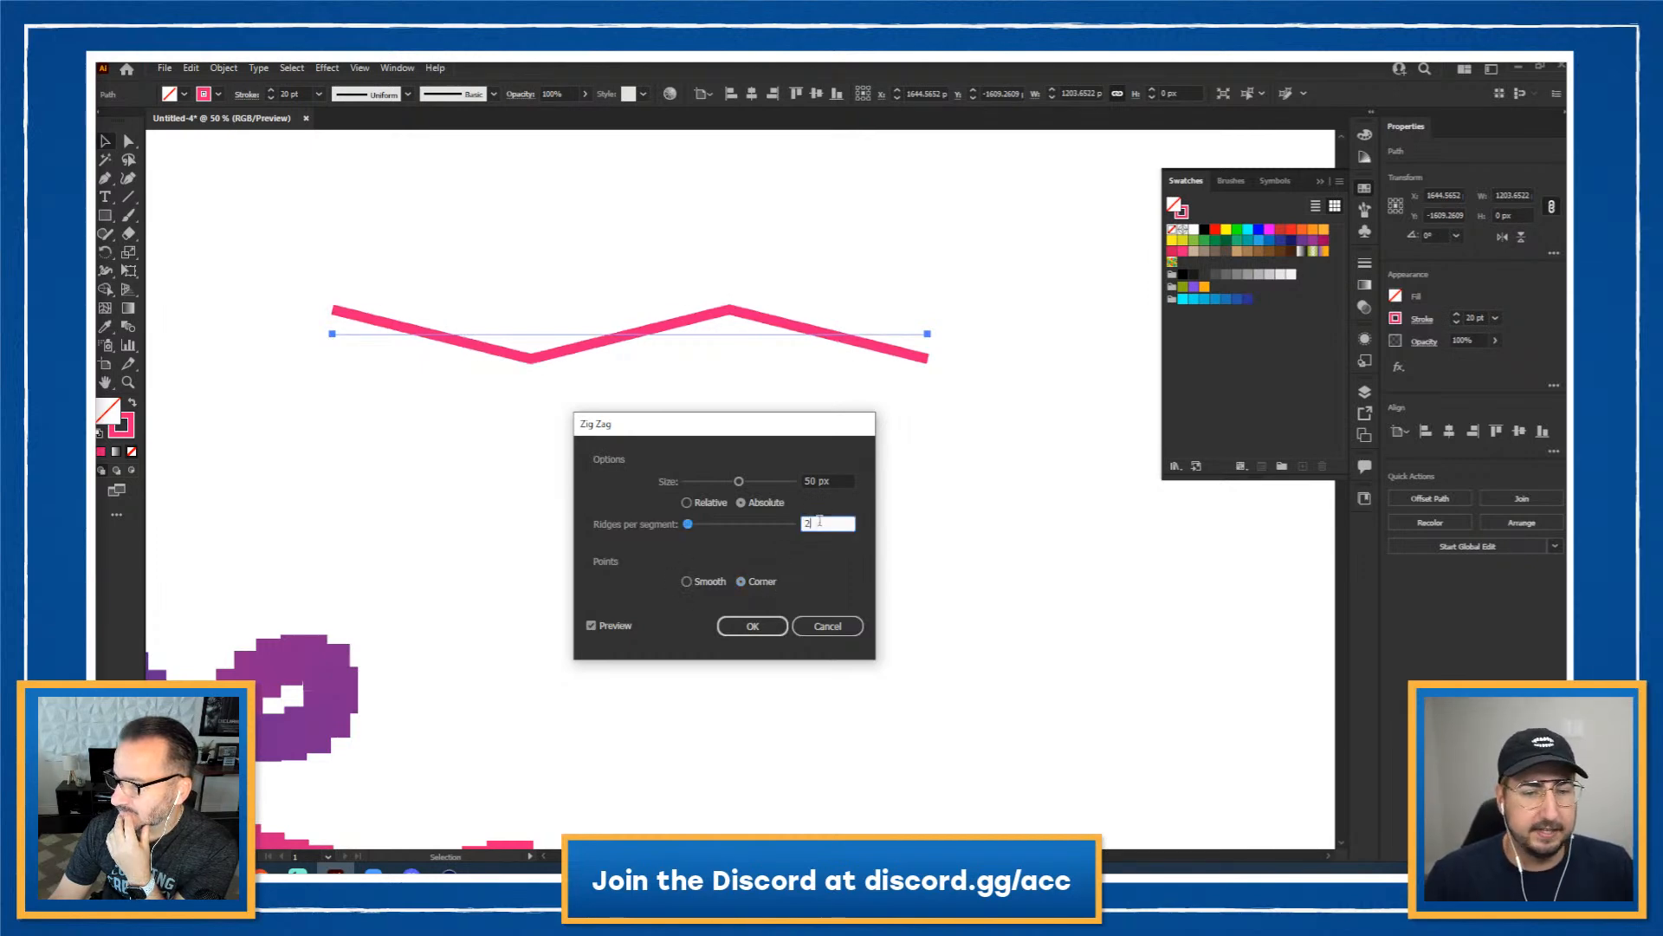
{"action": "key", "text": "Up"}
{"action": "key", "text": "Up"}
{"action": "key", "text": "Up"}
{"action": "key", "text": "Up"}
{"action": "key", "text": "Up"}
{"action": "key", "text": "Up"}
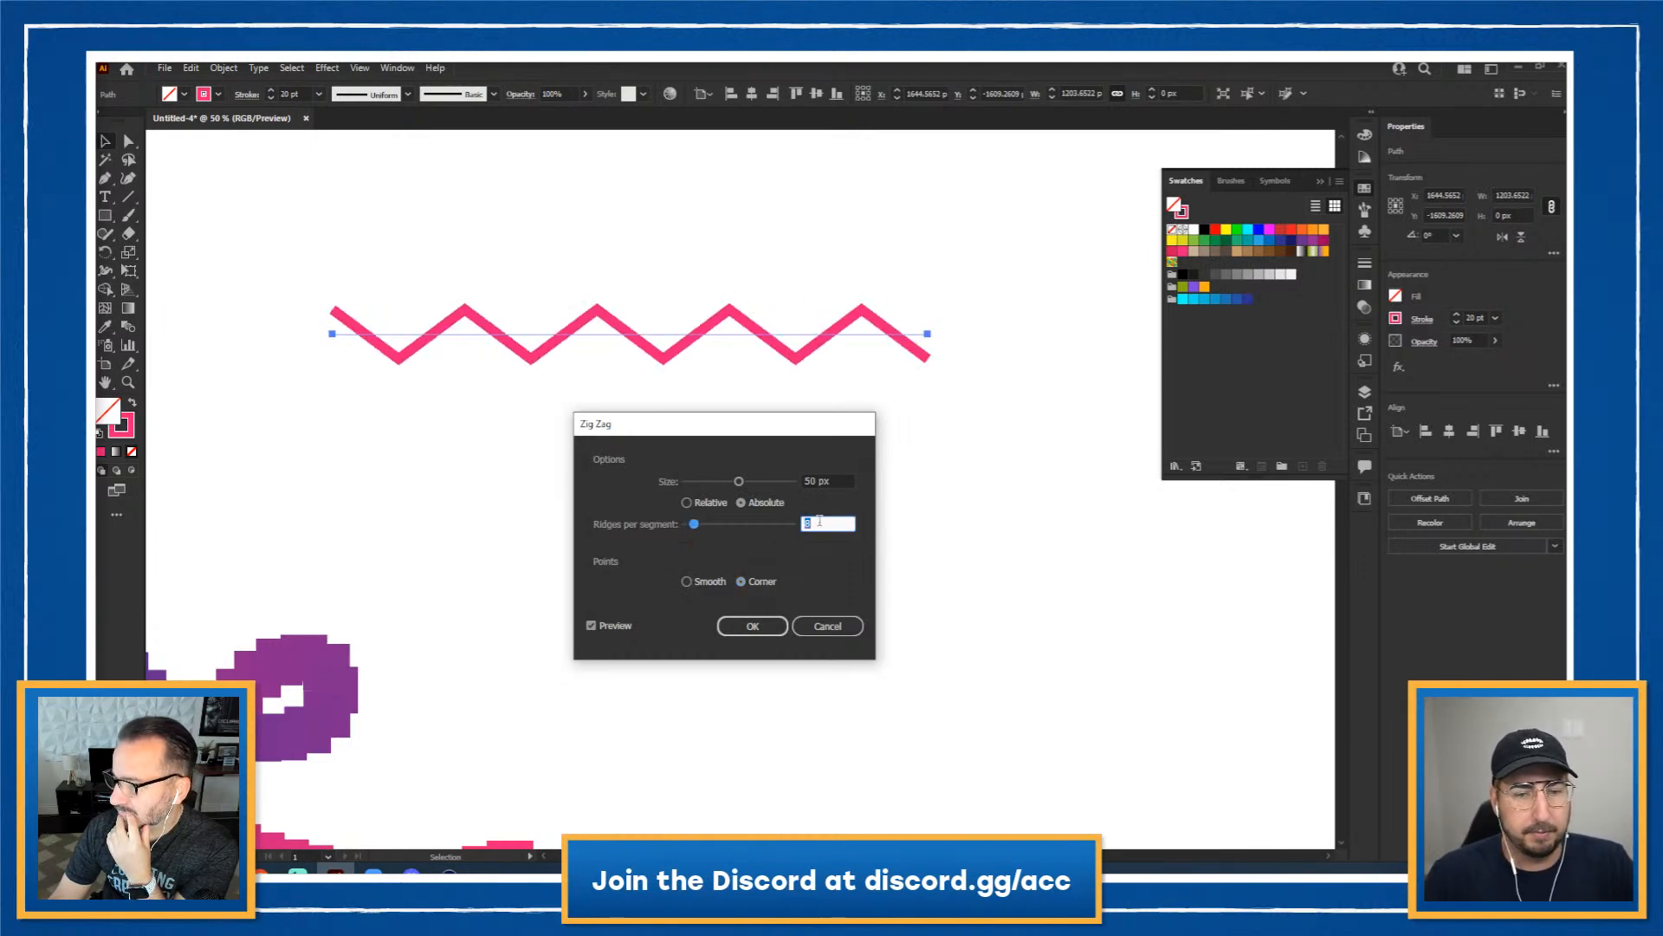
{"action": "left_click", "coordinate": [751, 627]}
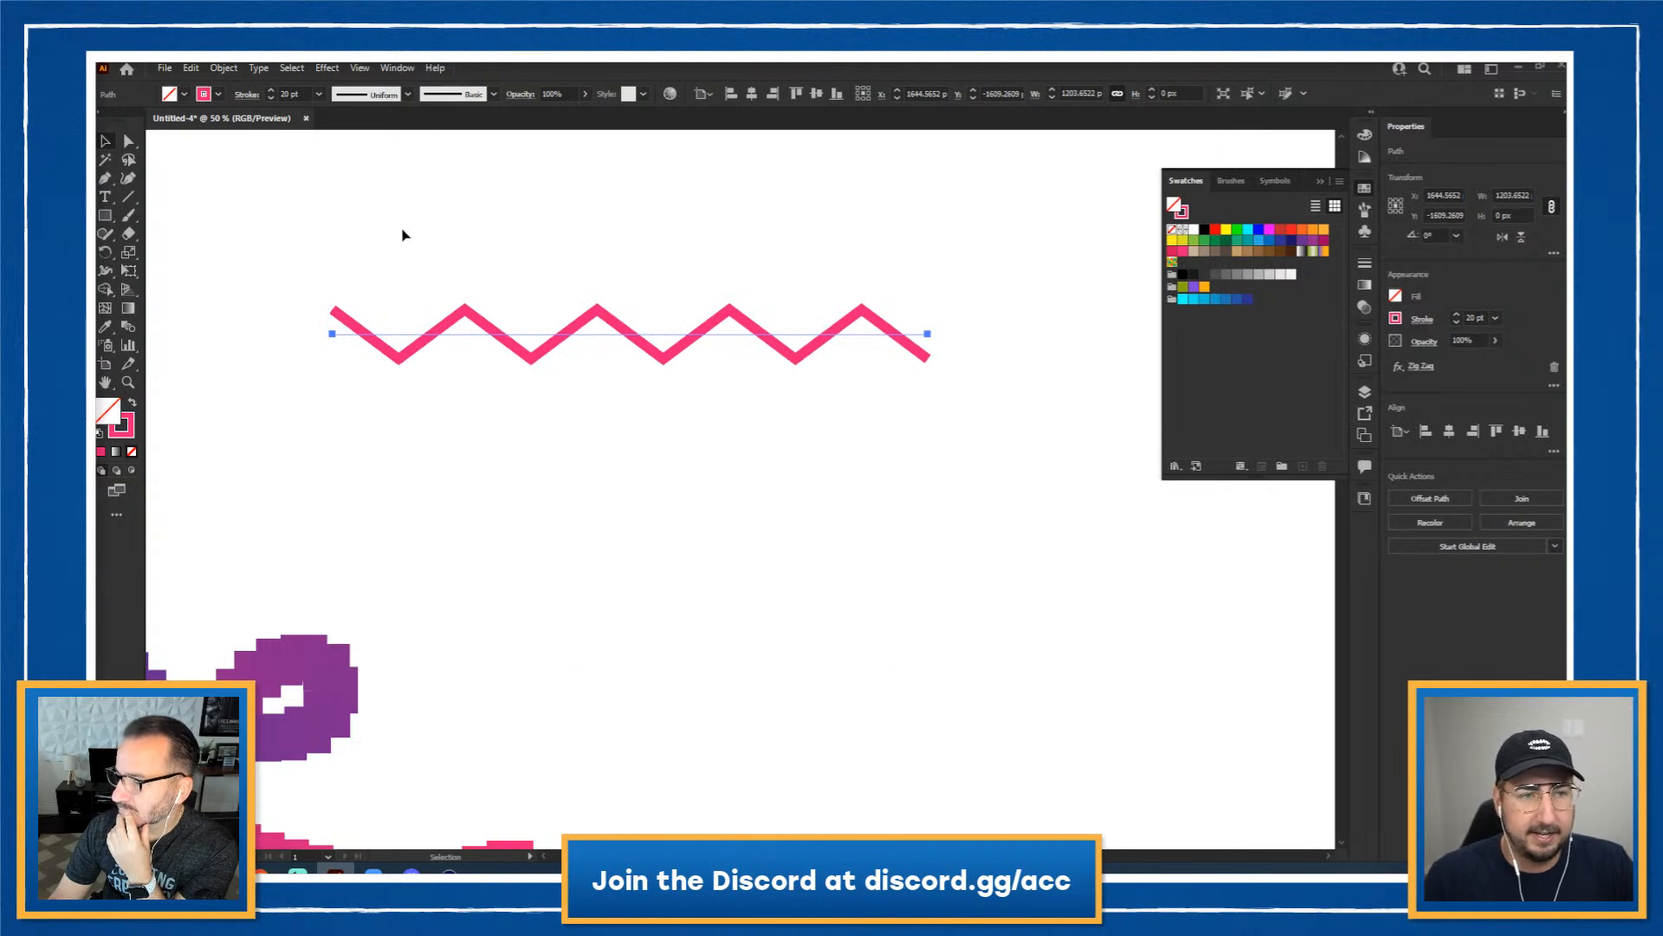
Step: Thicken the zigzag line's stroke to 140 pt and deselect it
{"action": "left_click", "coordinate": [293, 93]}
{"action": "key", "text": "shift+Up"}
{"action": "key", "text": "shift+Up"}
{"action": "key", "text": "shift+Up"}
{"action": "key", "text": "shift+Up"}
{"action": "key", "text": "shift+Up"}
{"action": "key", "text": "shift+Up"}
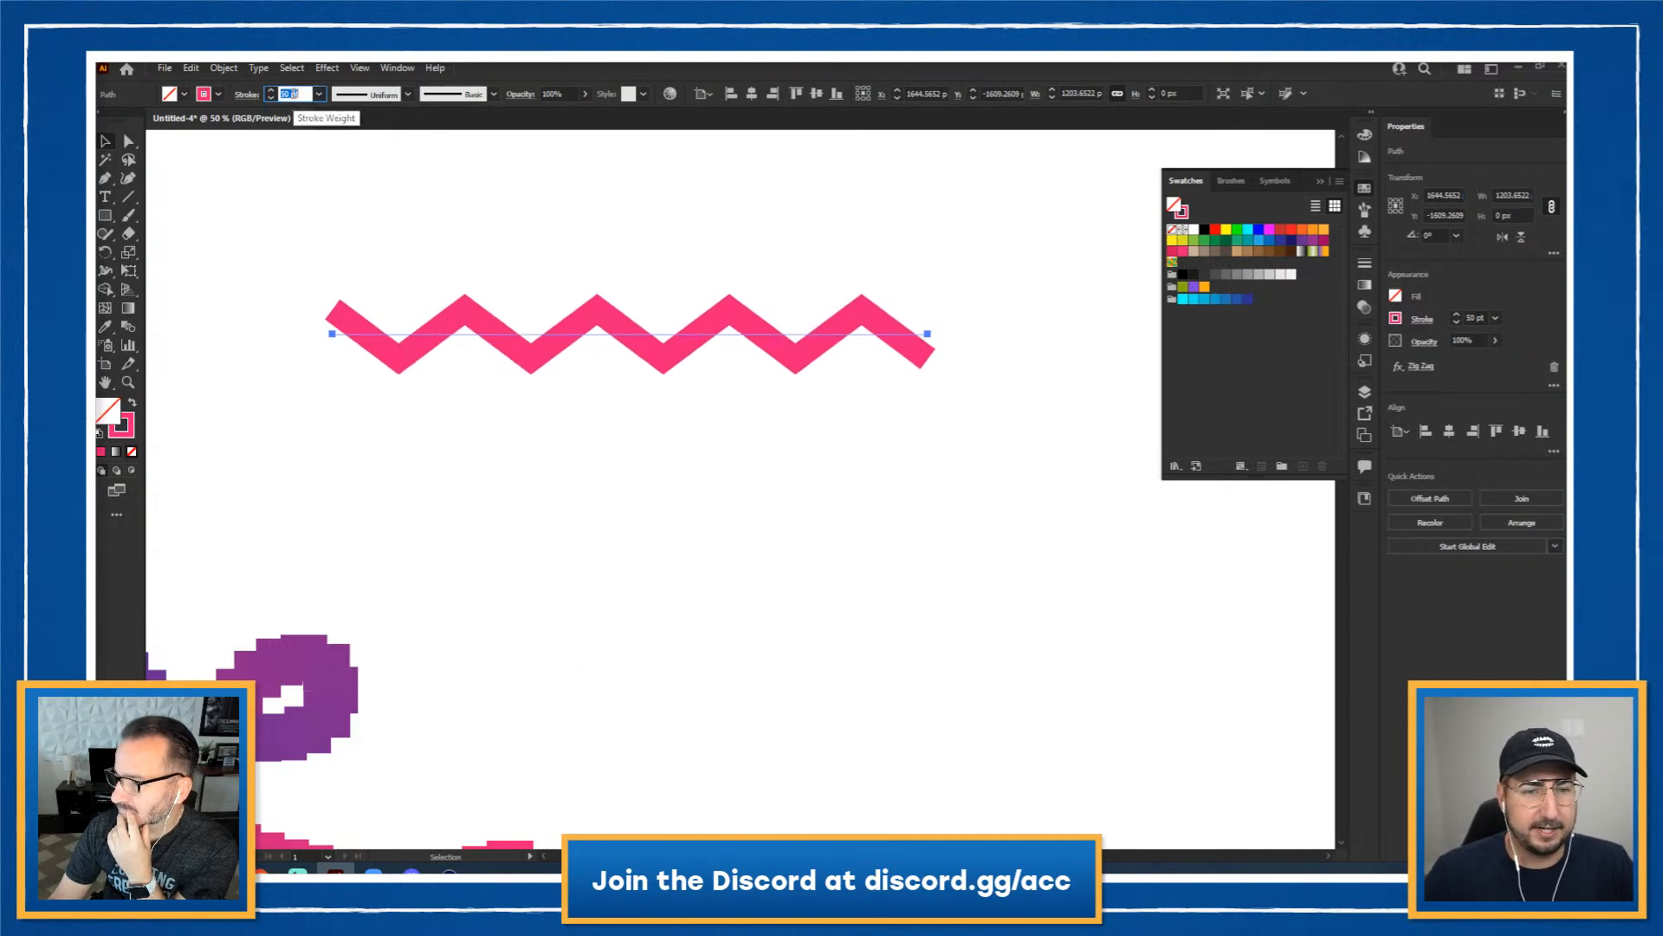
{"action": "key", "text": "shift+Up"}
{"action": "key", "text": "shift+Up"}
{"action": "key", "text": "shift+Up"}
{"action": "key", "text": "shift+Up"}
{"action": "key", "text": "shift+Up"}
{"action": "key", "text": "shift+Up"}
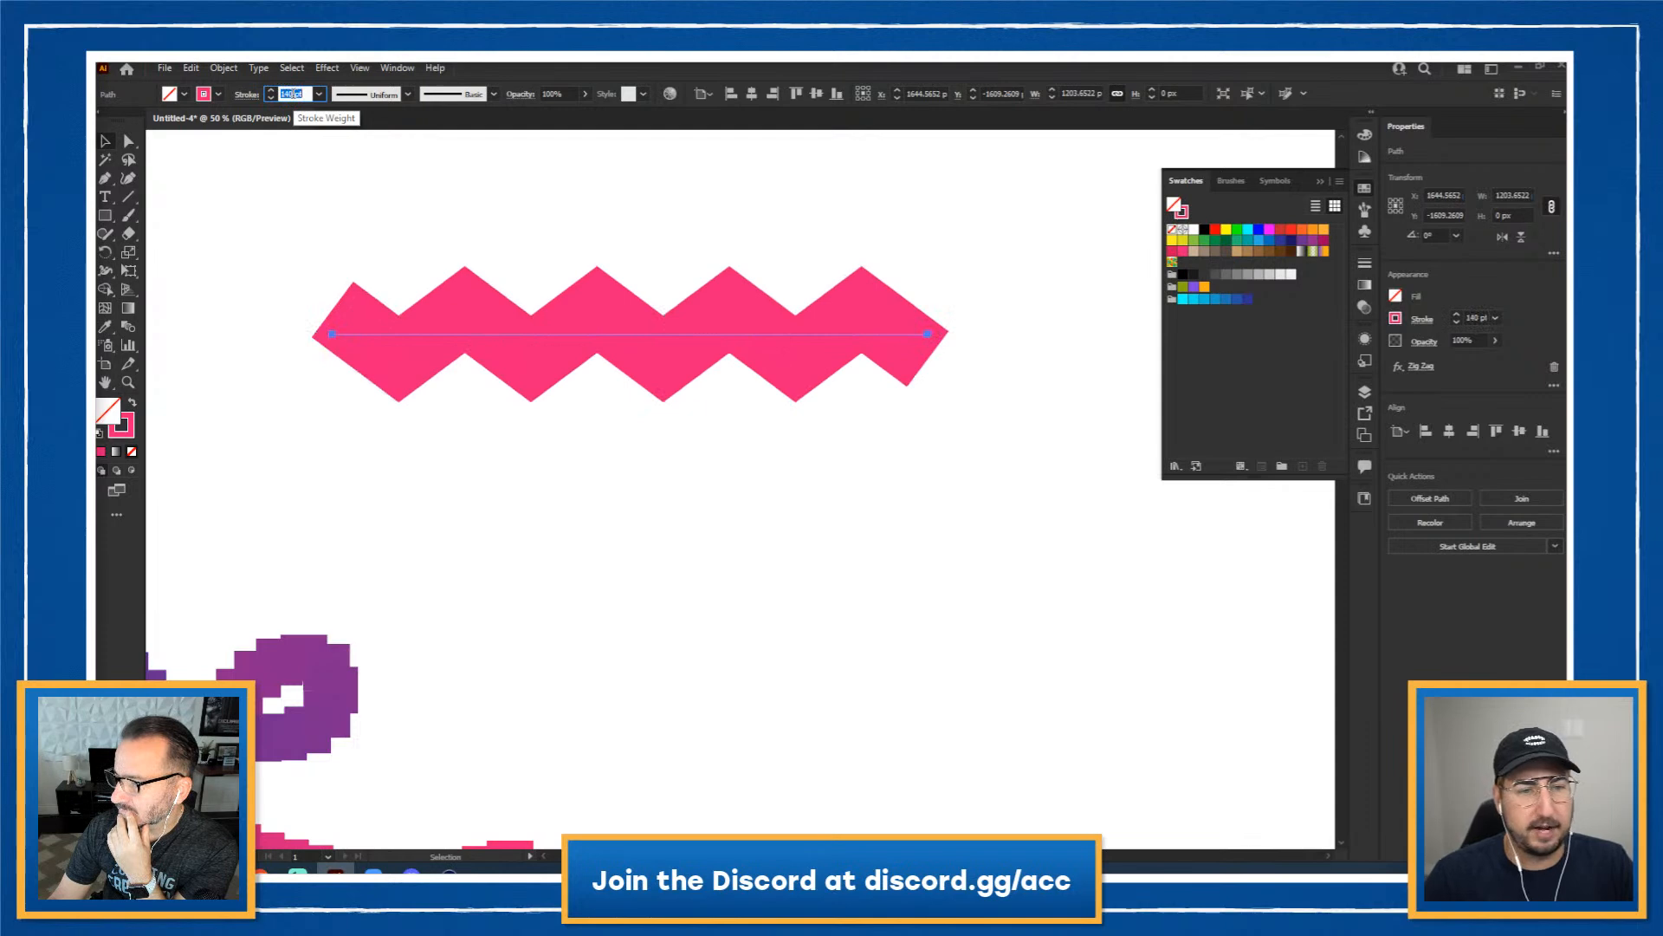
{"action": "left_click", "coordinate": [200, 194]}
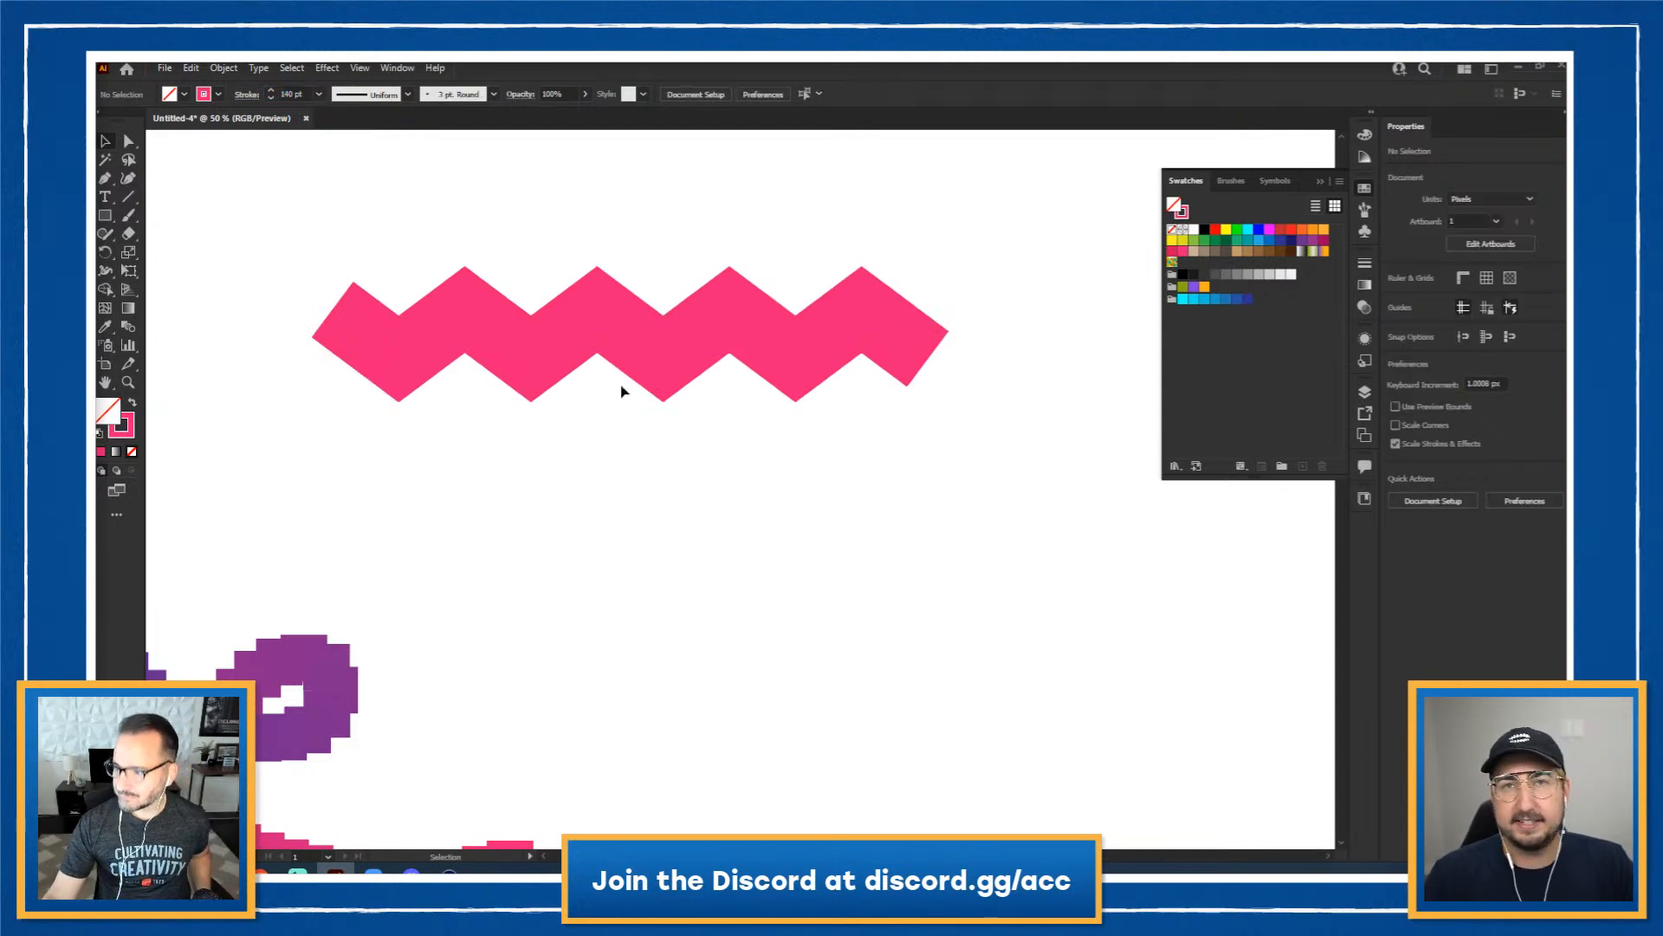
Step: Draw a second straight horizontal line about 1270 px long with the Pen tool above the zigzag
{"action": "scroll", "coordinate": [598, 364], "scroll_direction": "up", "scroll_amount": 3}
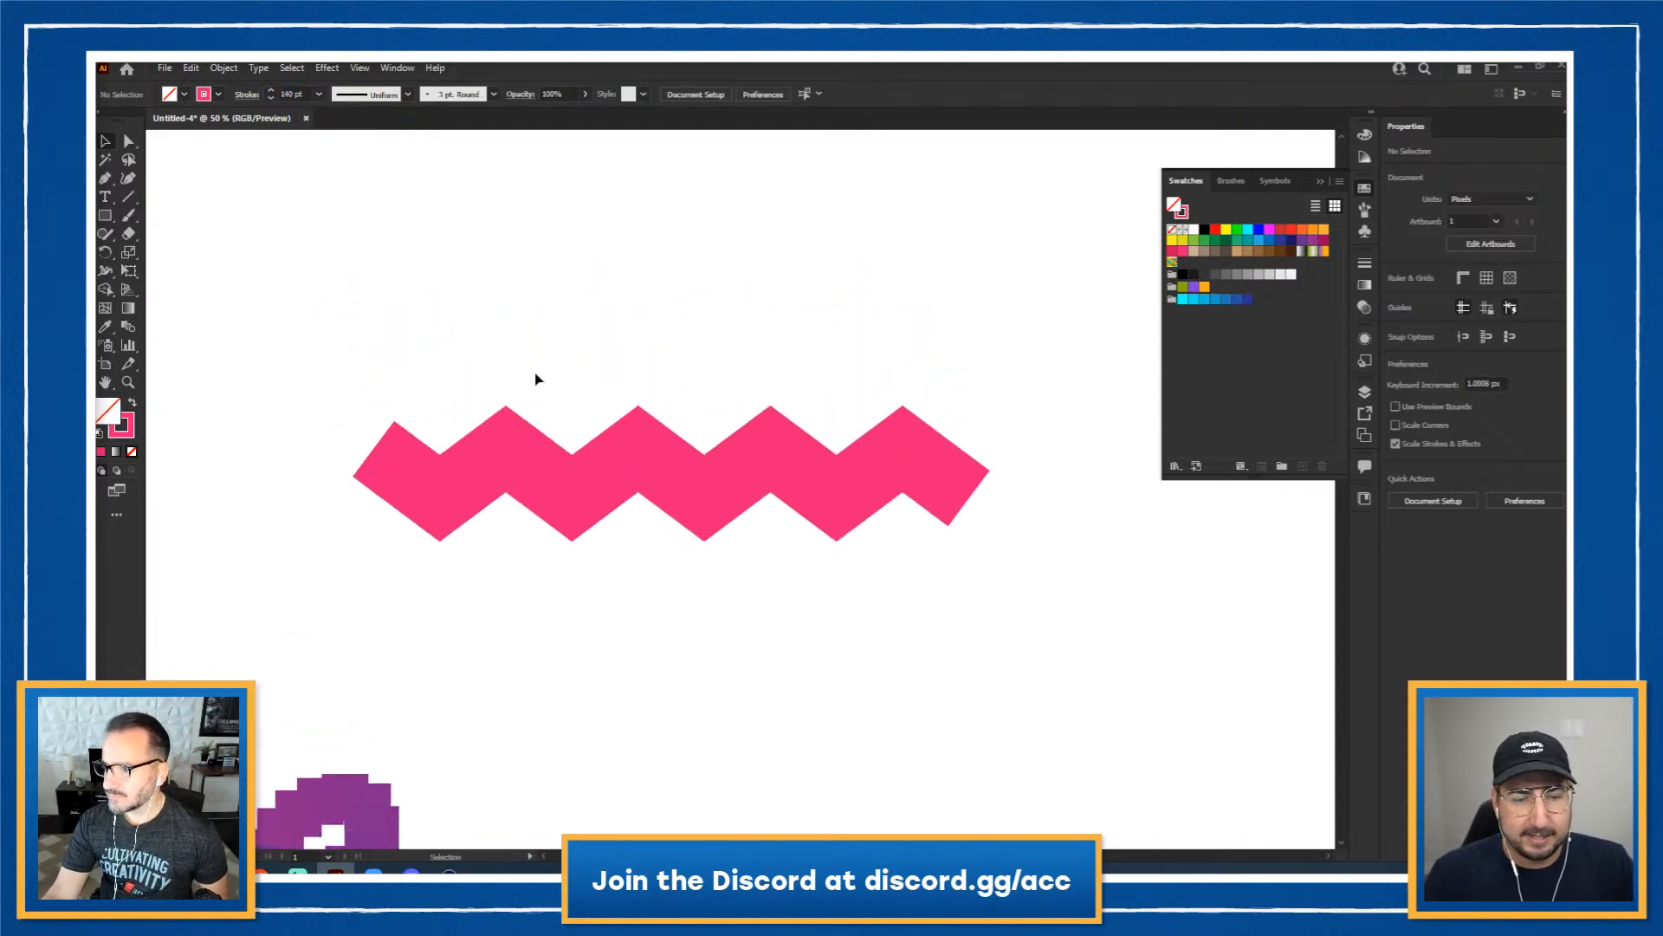
{"action": "key", "text": "p"}
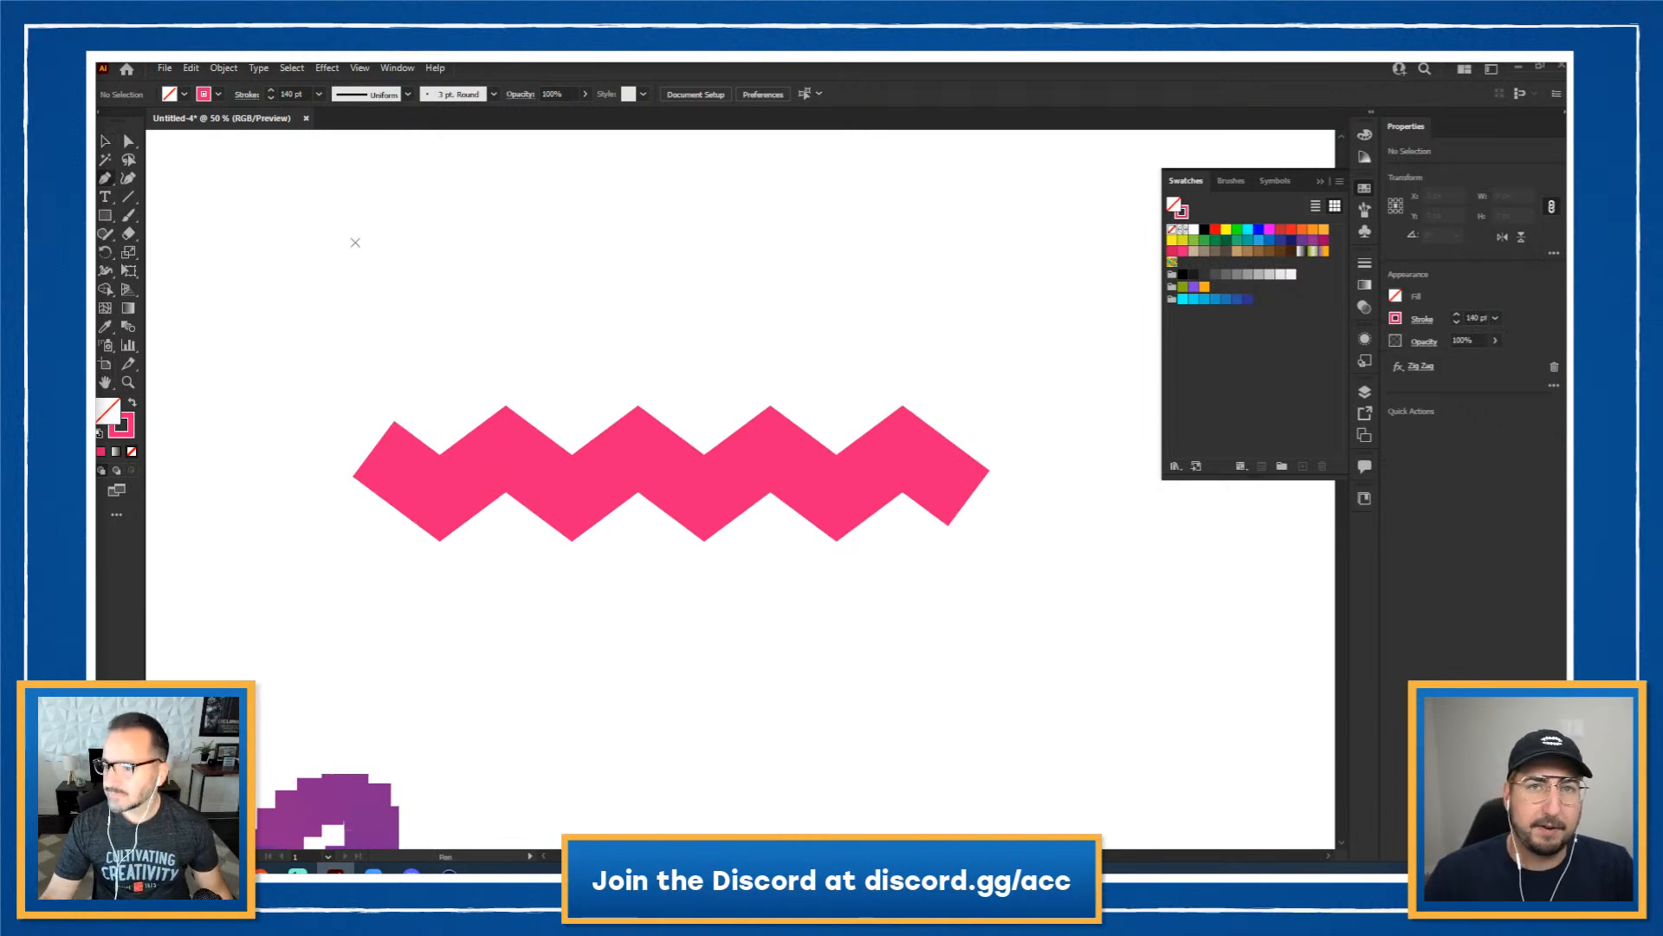
{"action": "left_click", "coordinate": [356, 242]}
{"action": "left_click", "coordinate": [984, 242]}
{"action": "left_click", "coordinate": [887, 171], "text": "ctrl"}
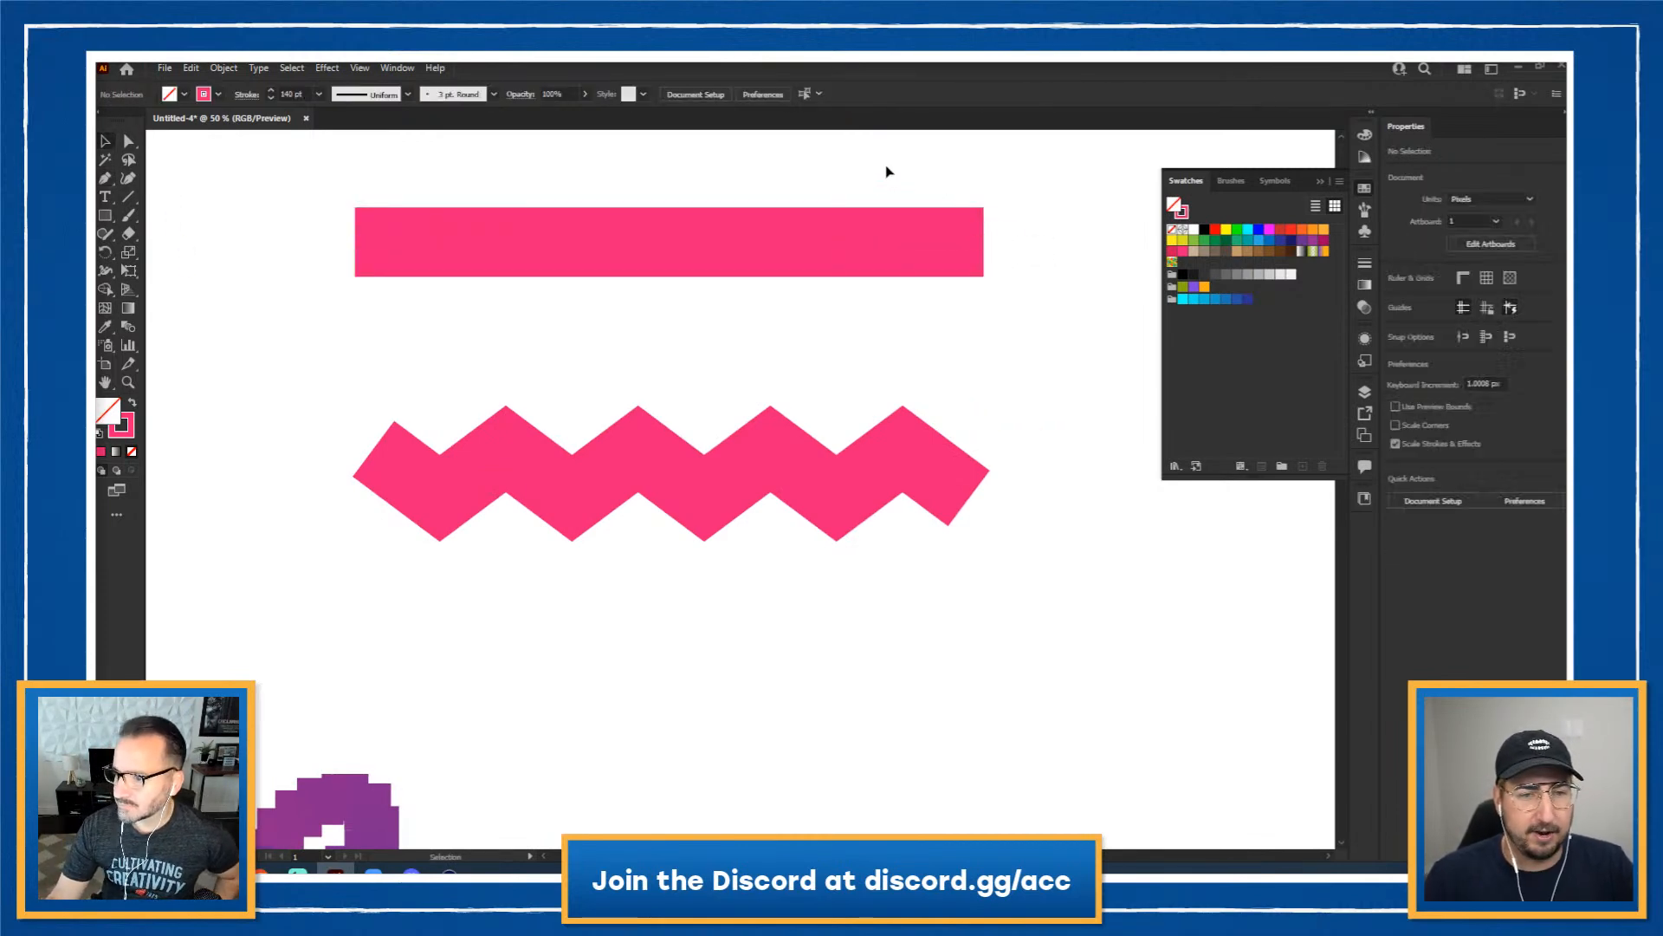
Step: Apply a Zig Zag effect to the upper line with smooth points and an absolute size of 60 px
{"action": "left_click", "coordinate": [608, 234]}
{"action": "left_click", "coordinate": [329, 69]}
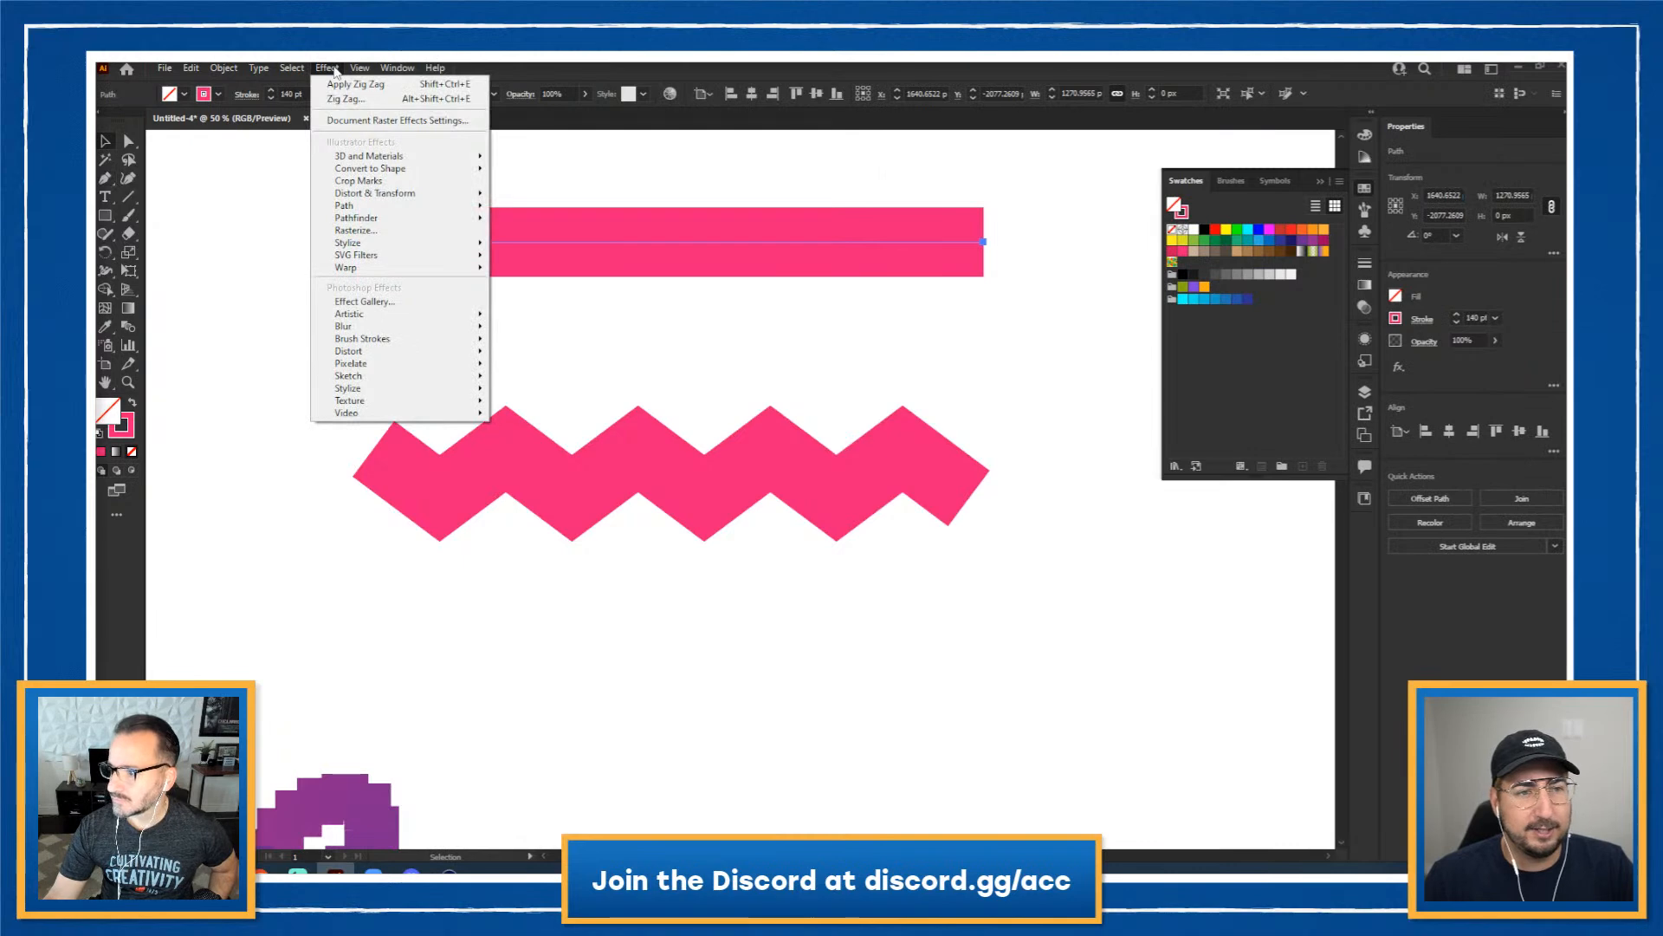
{"action": "mouse_move", "coordinate": [408, 246]}
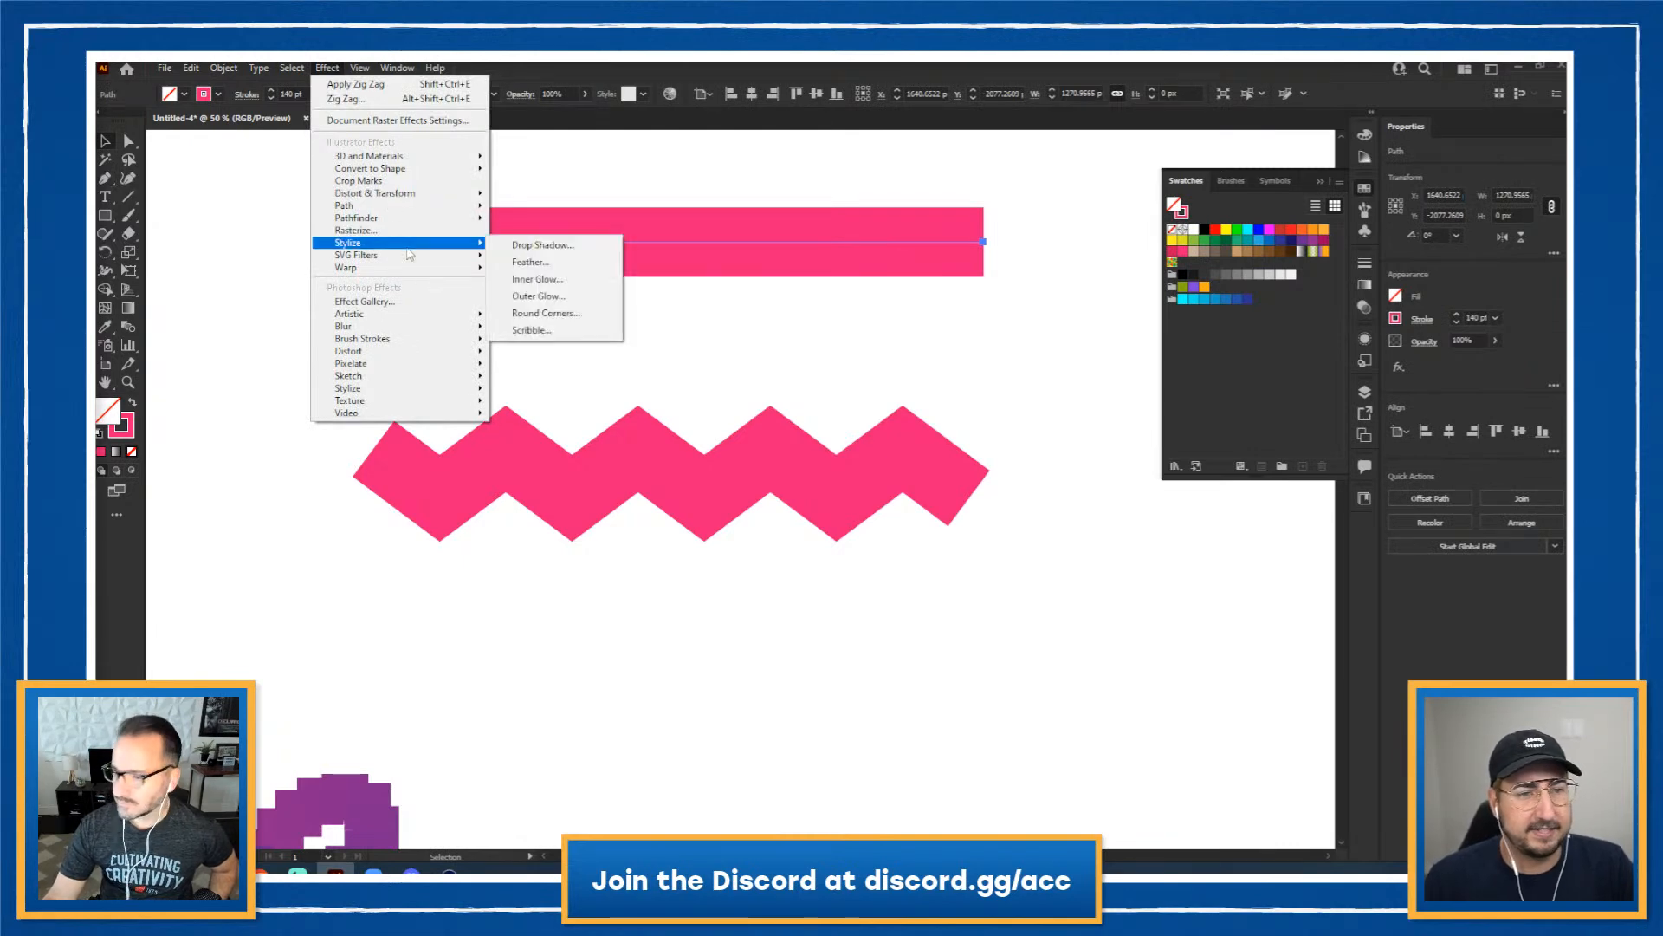
{"action": "mouse_move", "coordinate": [429, 193]}
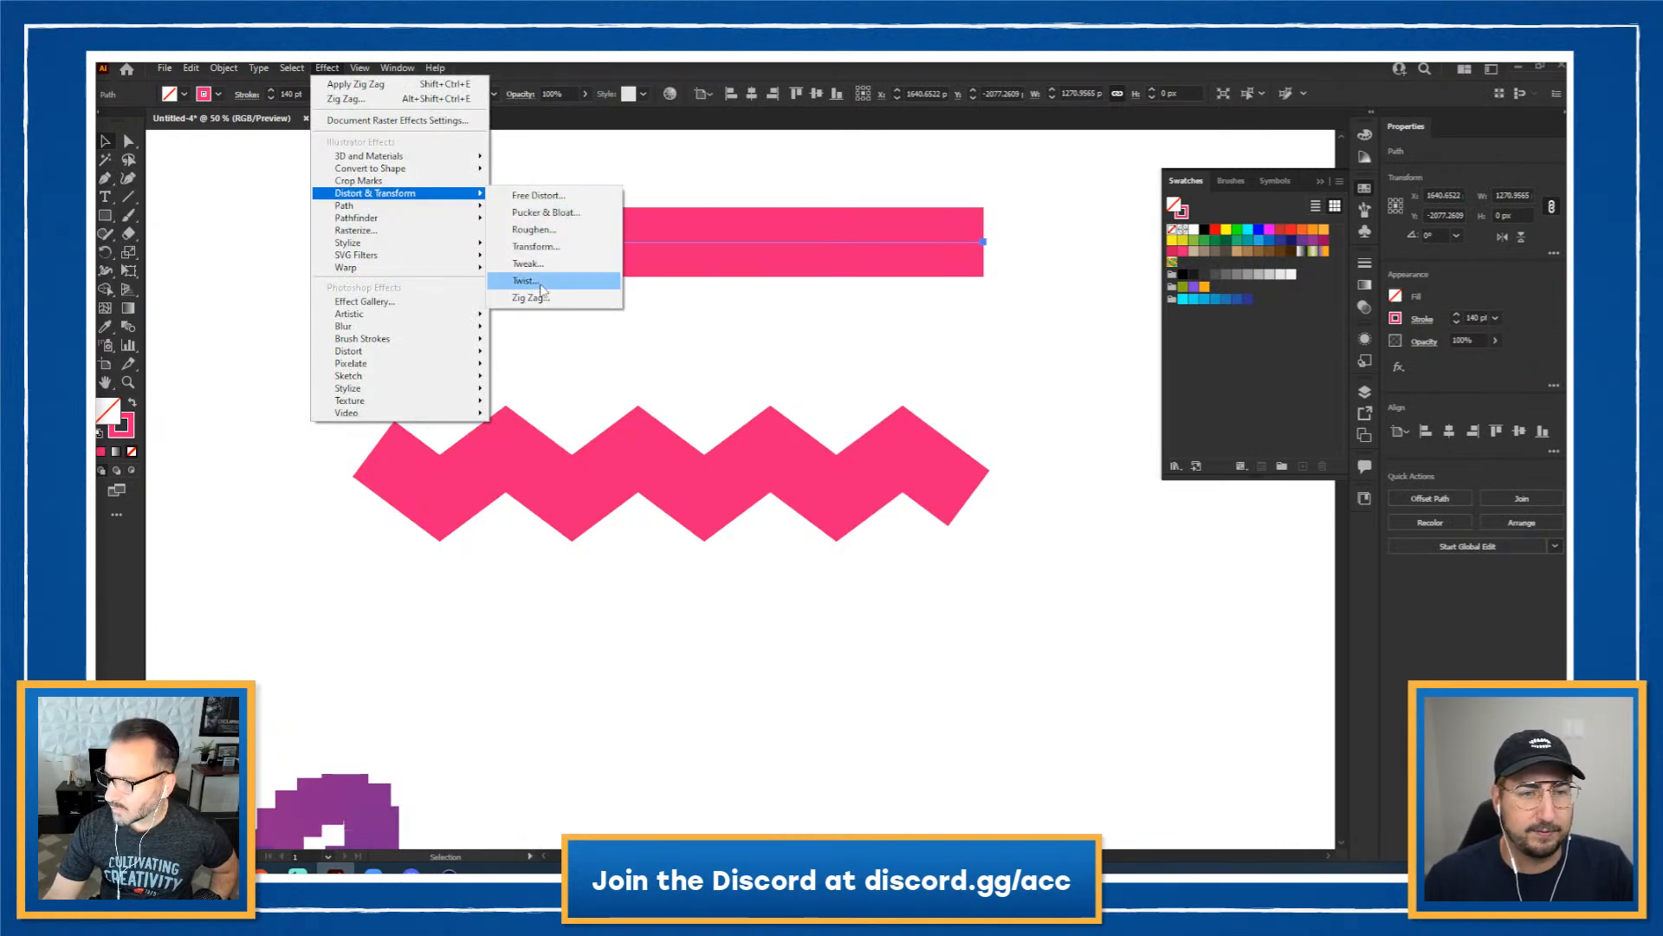
{"action": "left_click", "coordinate": [530, 297]}
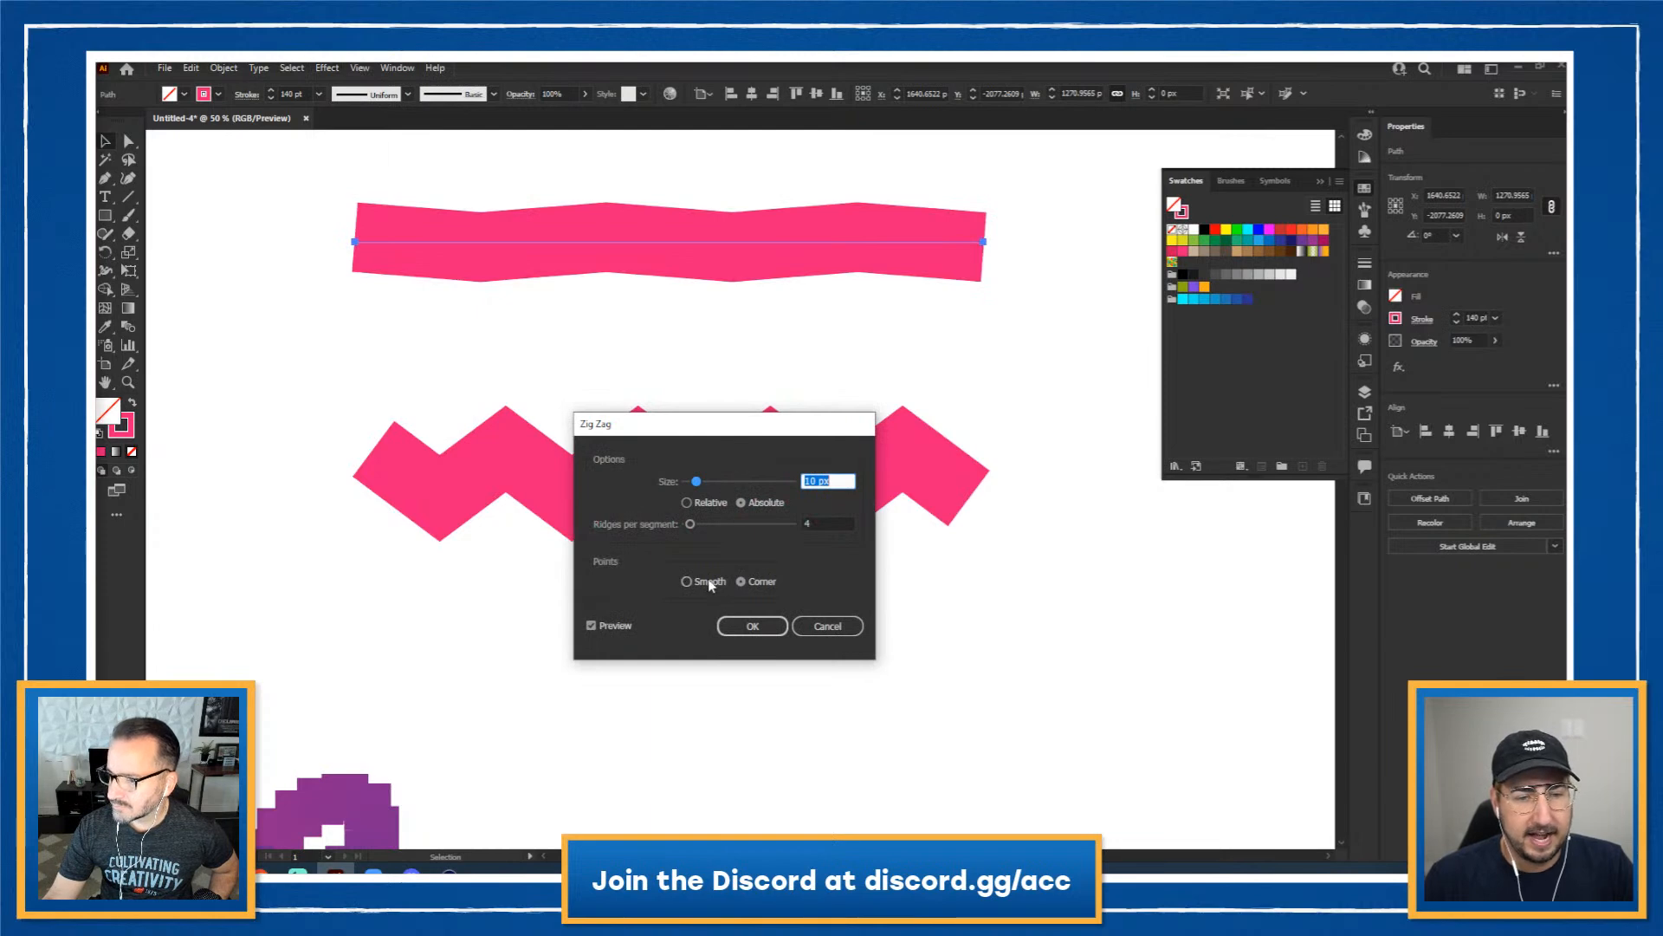
{"action": "left_click", "coordinate": [709, 581]}
{"action": "left_click", "coordinate": [819, 480]}
{"action": "key", "text": "shift+Up"}
{"action": "key", "text": "shift+Up"}
{"action": "key", "text": "shift+Up"}
{"action": "key", "text": "shift+Up"}
{"action": "key", "text": "shift+Up"}
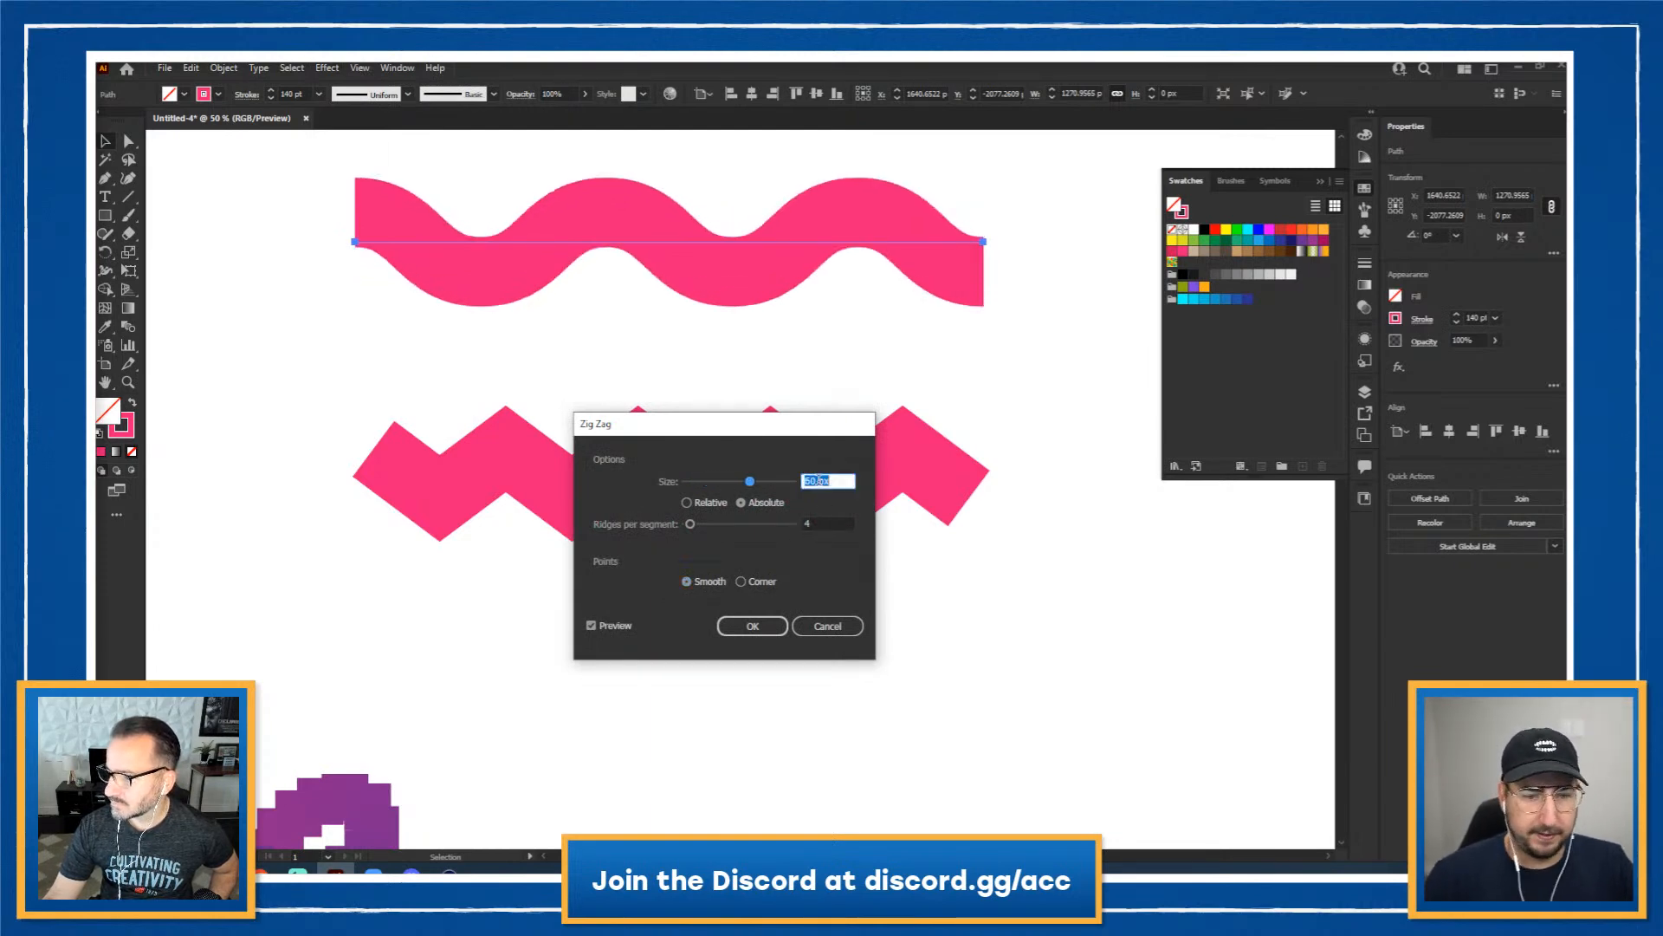
{"action": "left_click", "coordinate": [752, 627]}
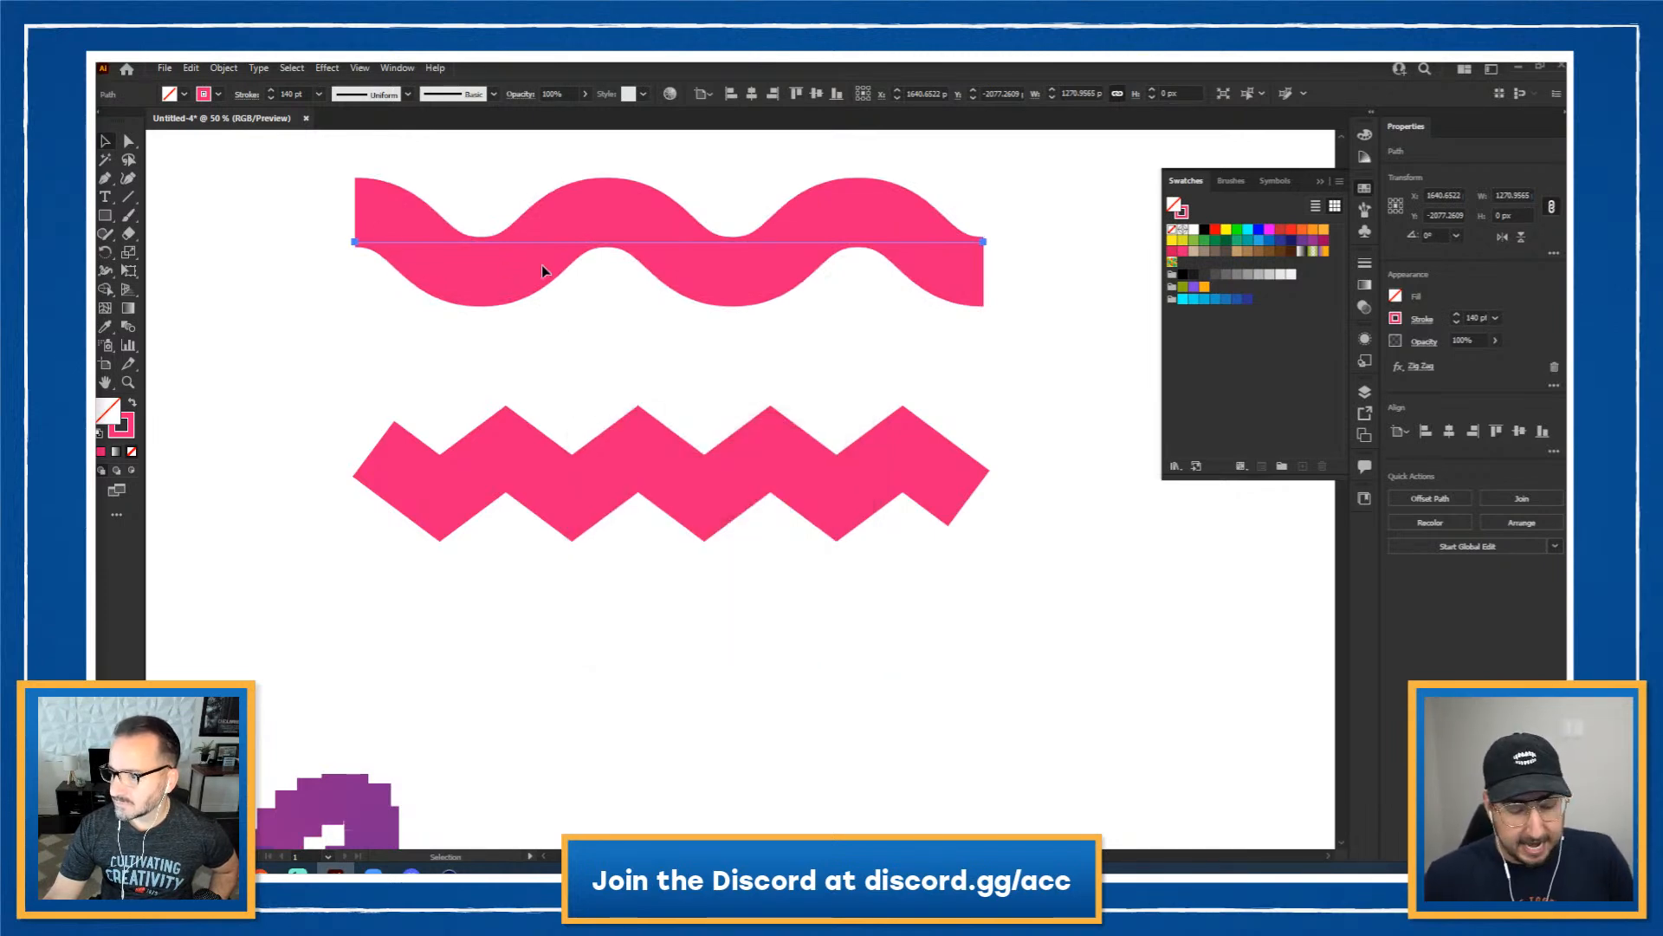
Step: Check the upper wave's underlying straight line in outline view and expand the Zig Zag appearance into a real wavy path
{"action": "key", "text": "ctrl+y"}
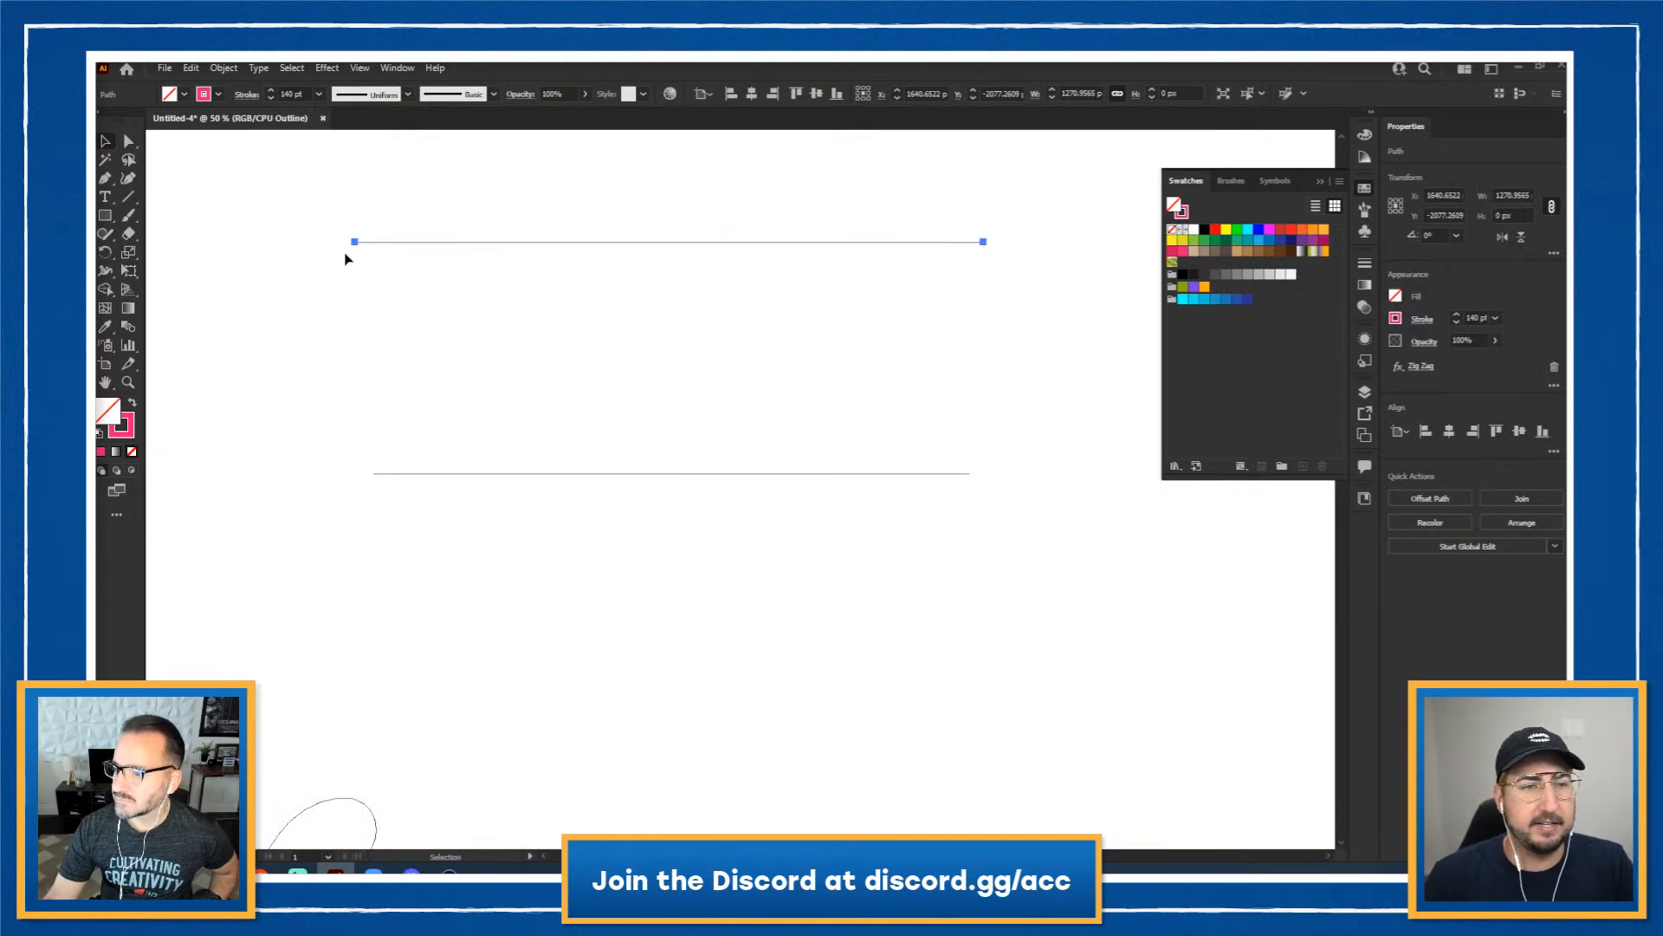
{"action": "key", "text": "ctrl+y"}
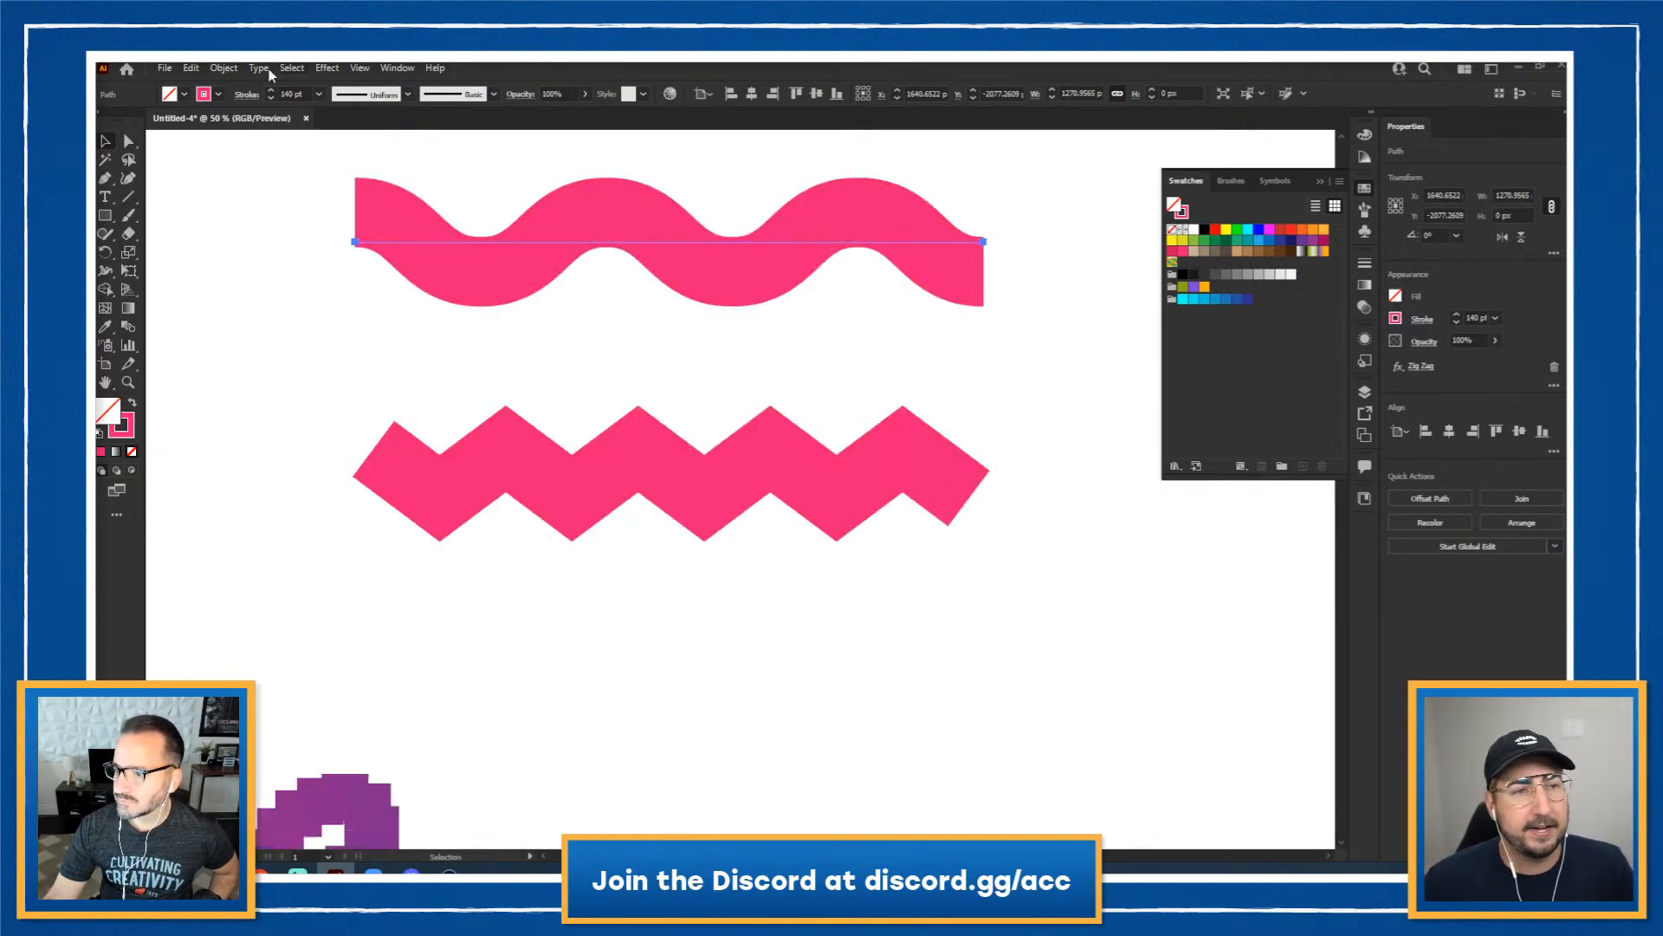
{"action": "left_click", "coordinate": [223, 68]}
{"action": "left_click", "coordinate": [275, 265]}
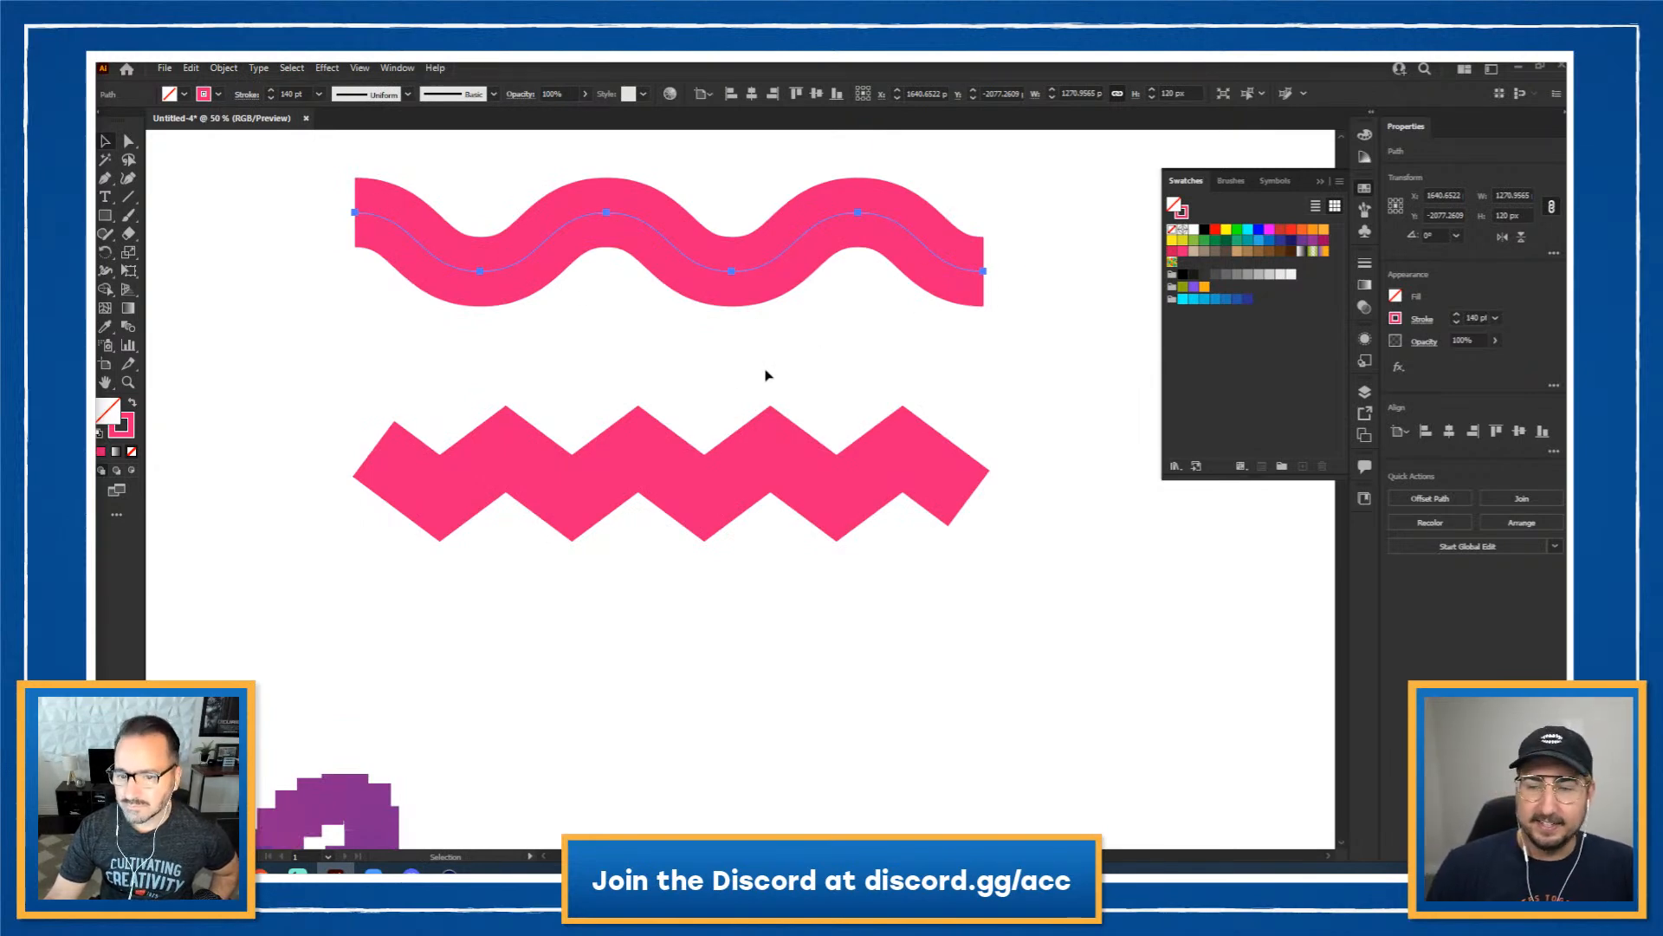
Step: Move the straight purple-to-red blend up between the wave and the zigzag
{"action": "key", "text": "z"}
{"action": "left_click", "coordinate": [717, 419], "text": "alt"}
{"action": "key", "text": "space"}
{"action": "left_click_drag", "start_coordinate": [730, 489], "coordinate": [724, 336]}
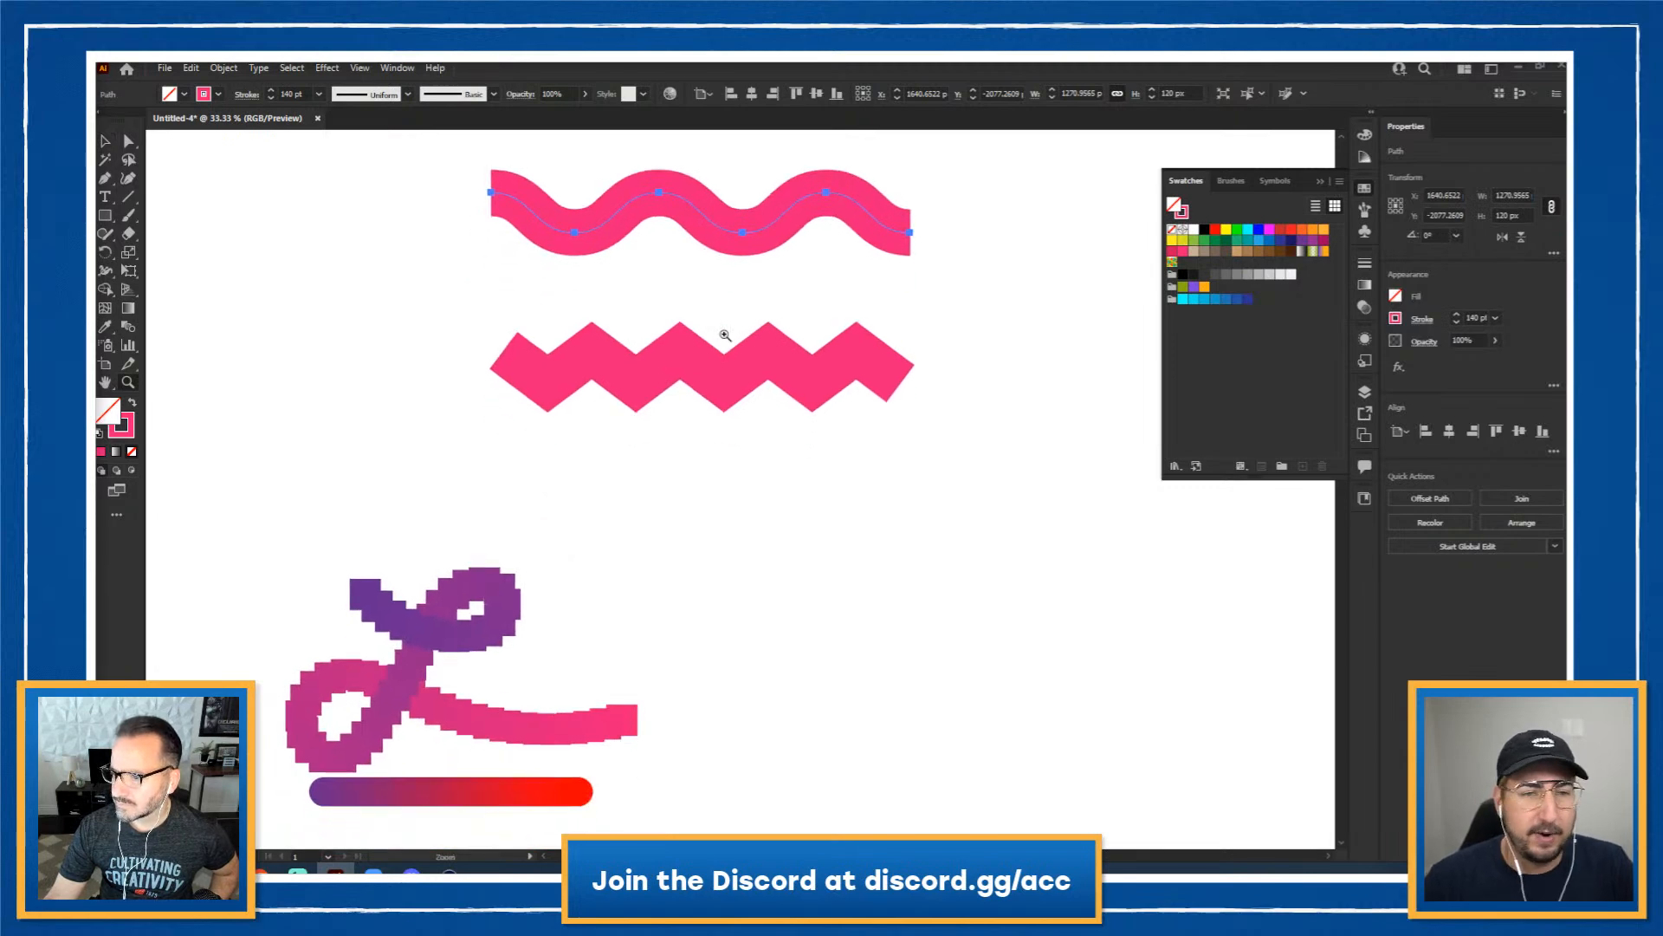
{"action": "key", "text": "v"}
{"action": "left_click_drag", "start_coordinate": [537, 793], "coordinate": [944, 299]}
{"action": "key", "text": "z"}
{"action": "left_click", "coordinate": [758, 351]}
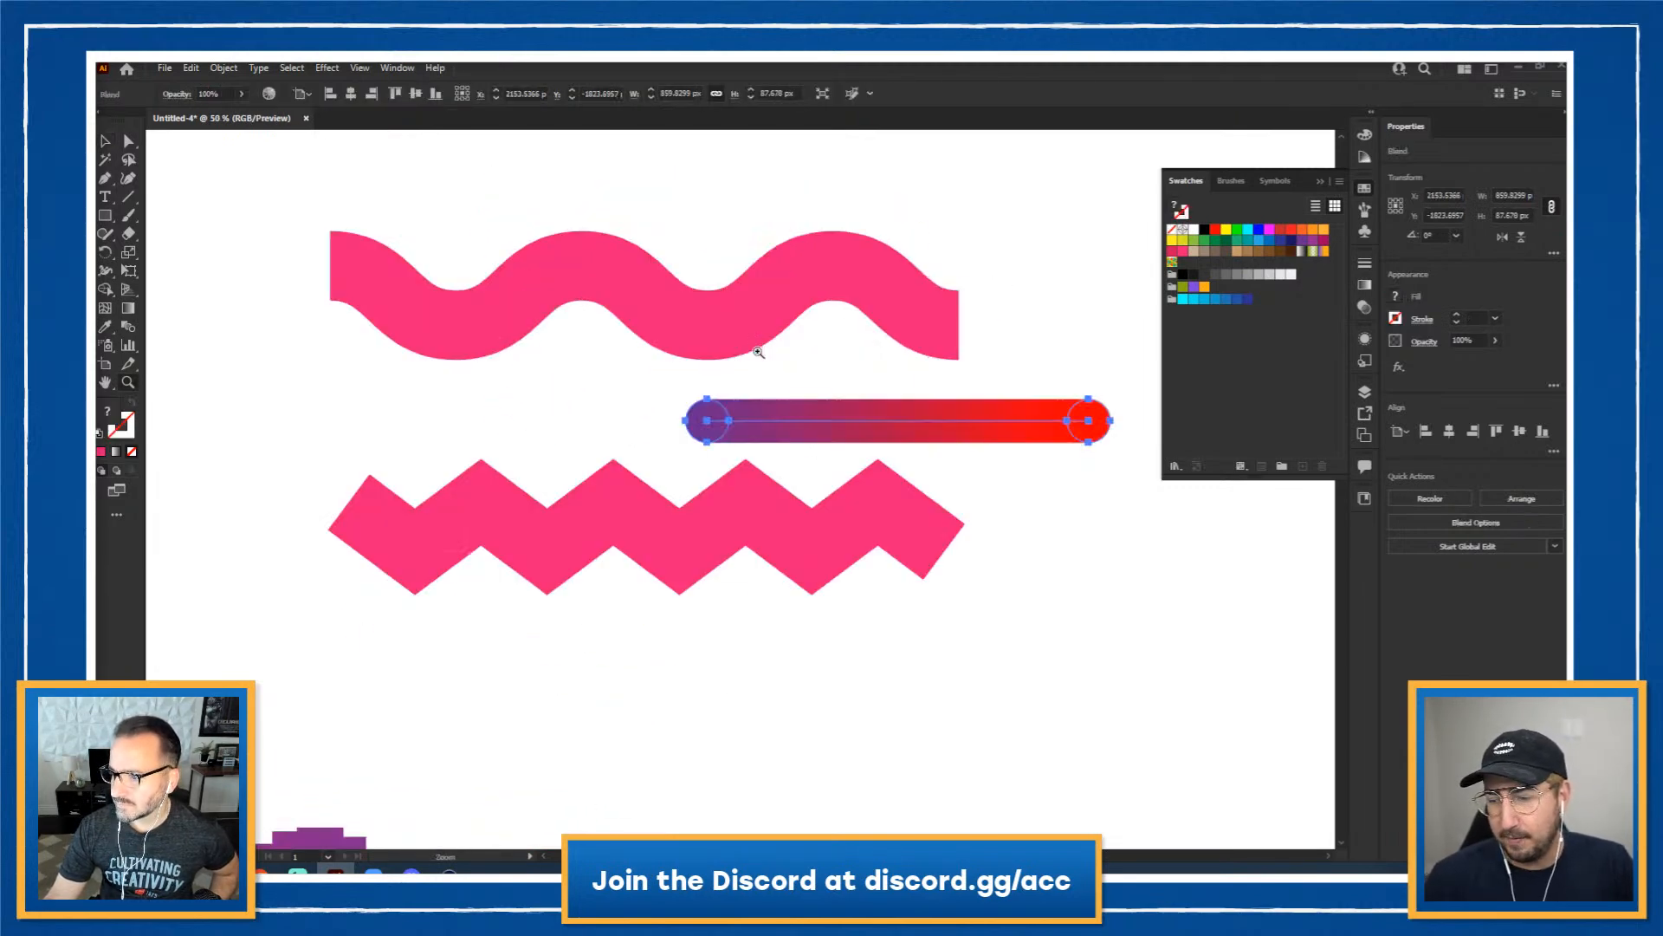
{"action": "key", "text": "space"}
{"action": "left_click_drag", "start_coordinate": [758, 350], "coordinate": [767, 487]}
{"action": "key", "text": "v"}
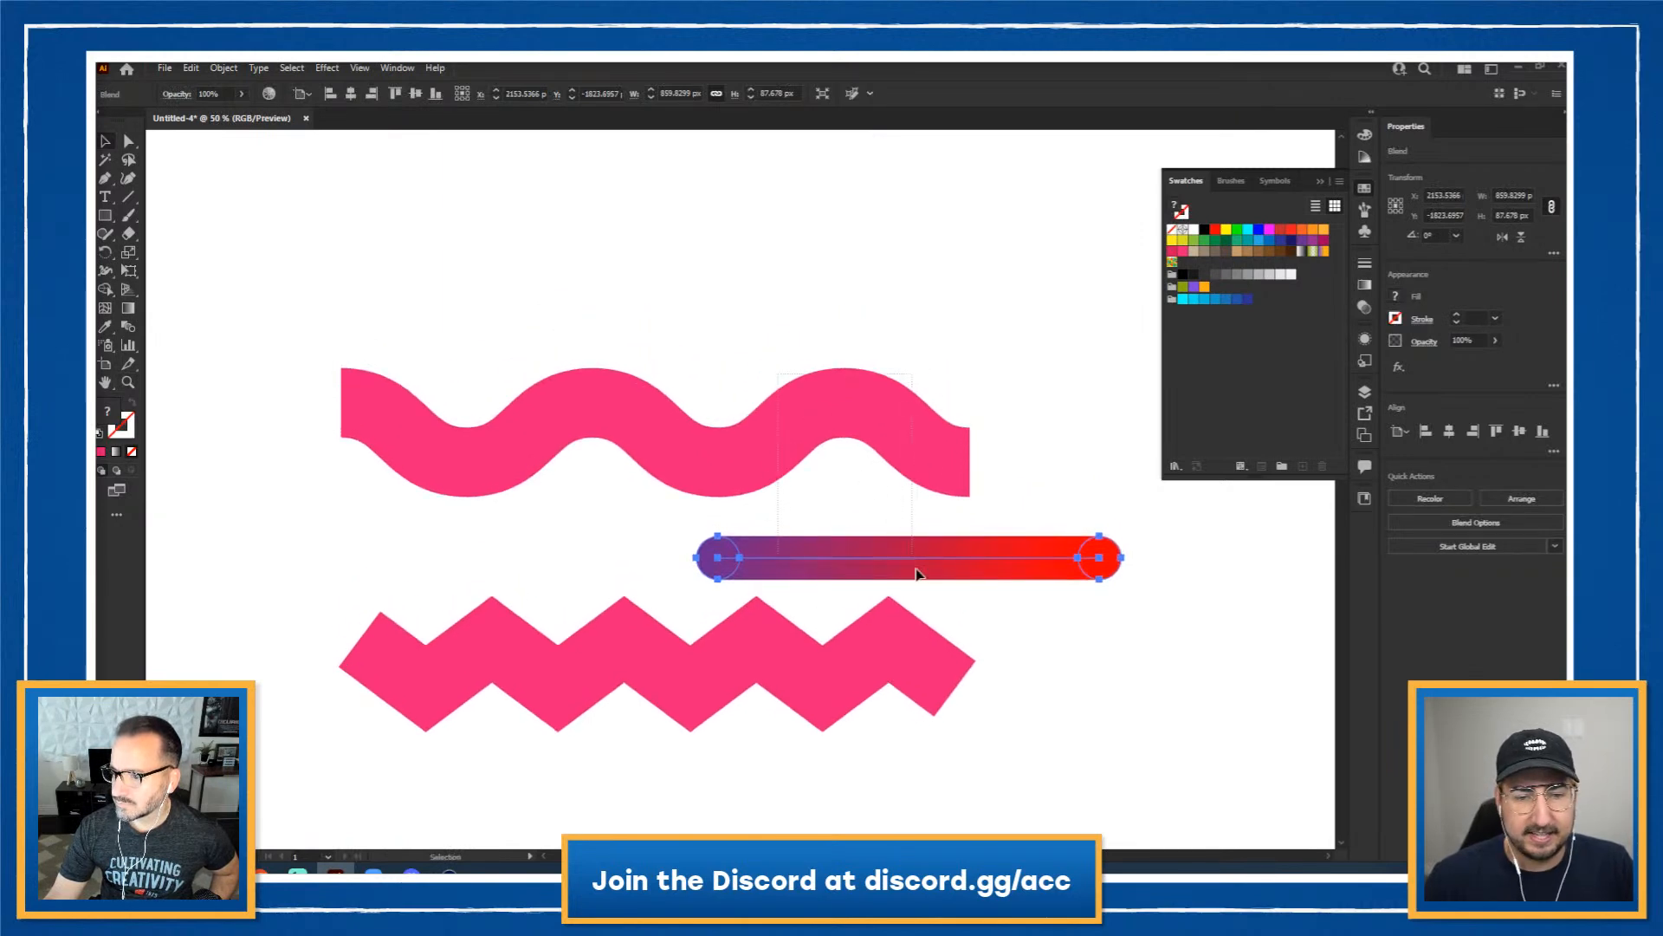
Step: Replace the blend's spine with the wavy path so the gradient follows the wave, and deselect it
{"action": "left_click_drag", "start_coordinate": [918, 572], "coordinate": [917, 576]}
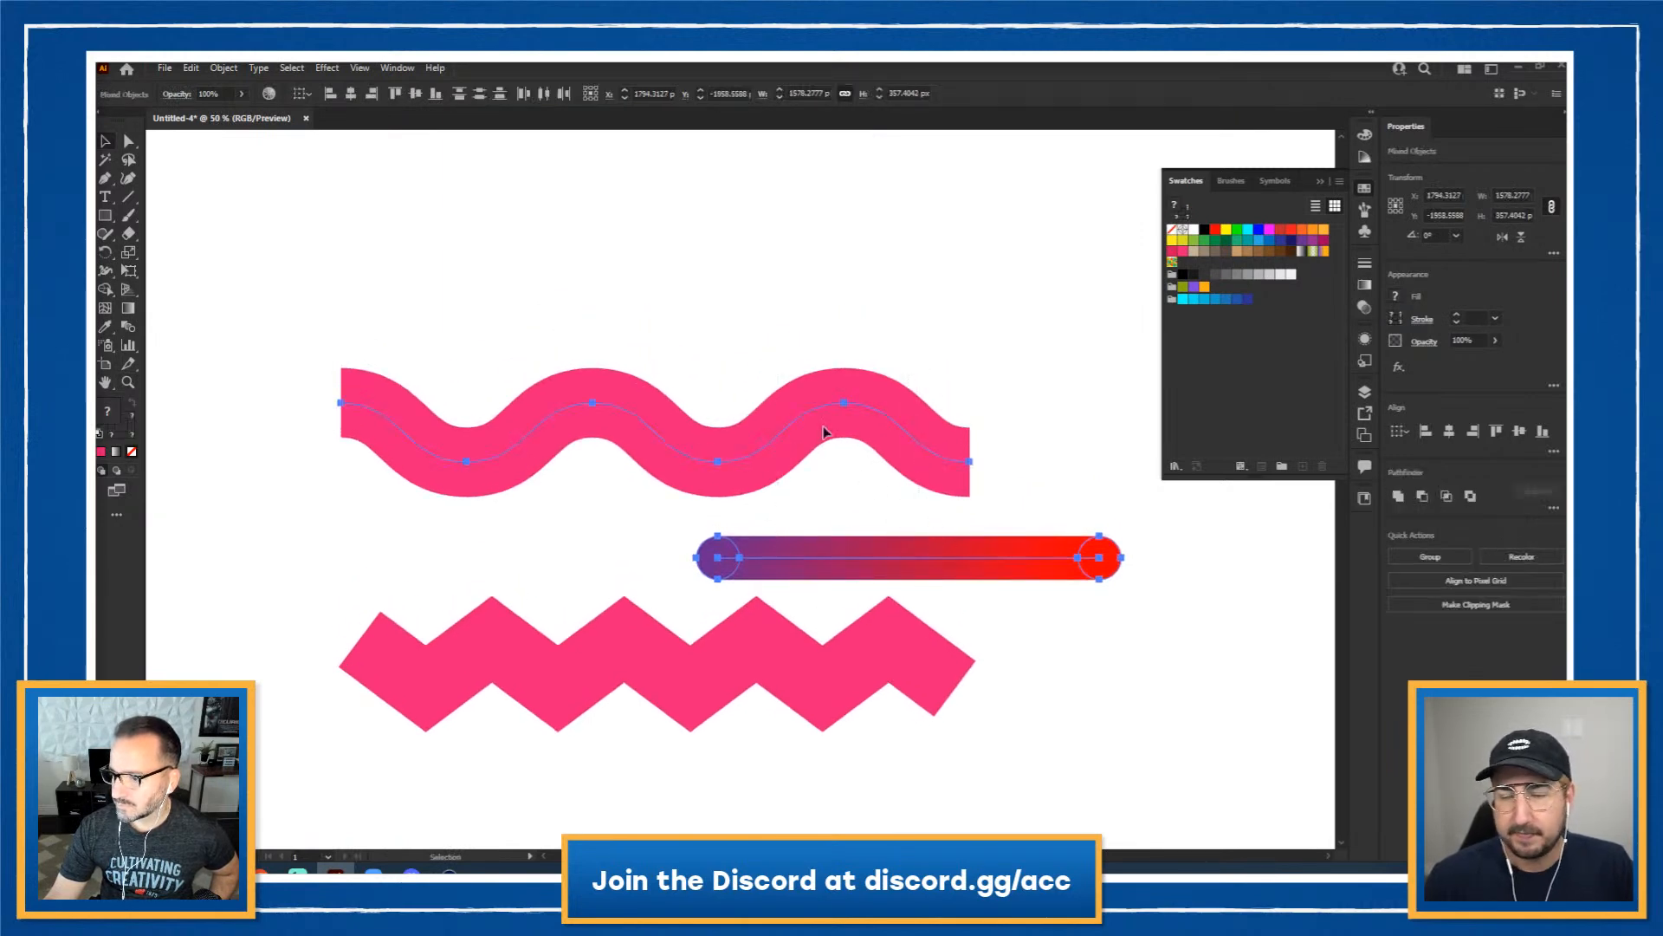
{"action": "left_click", "coordinate": [223, 69]}
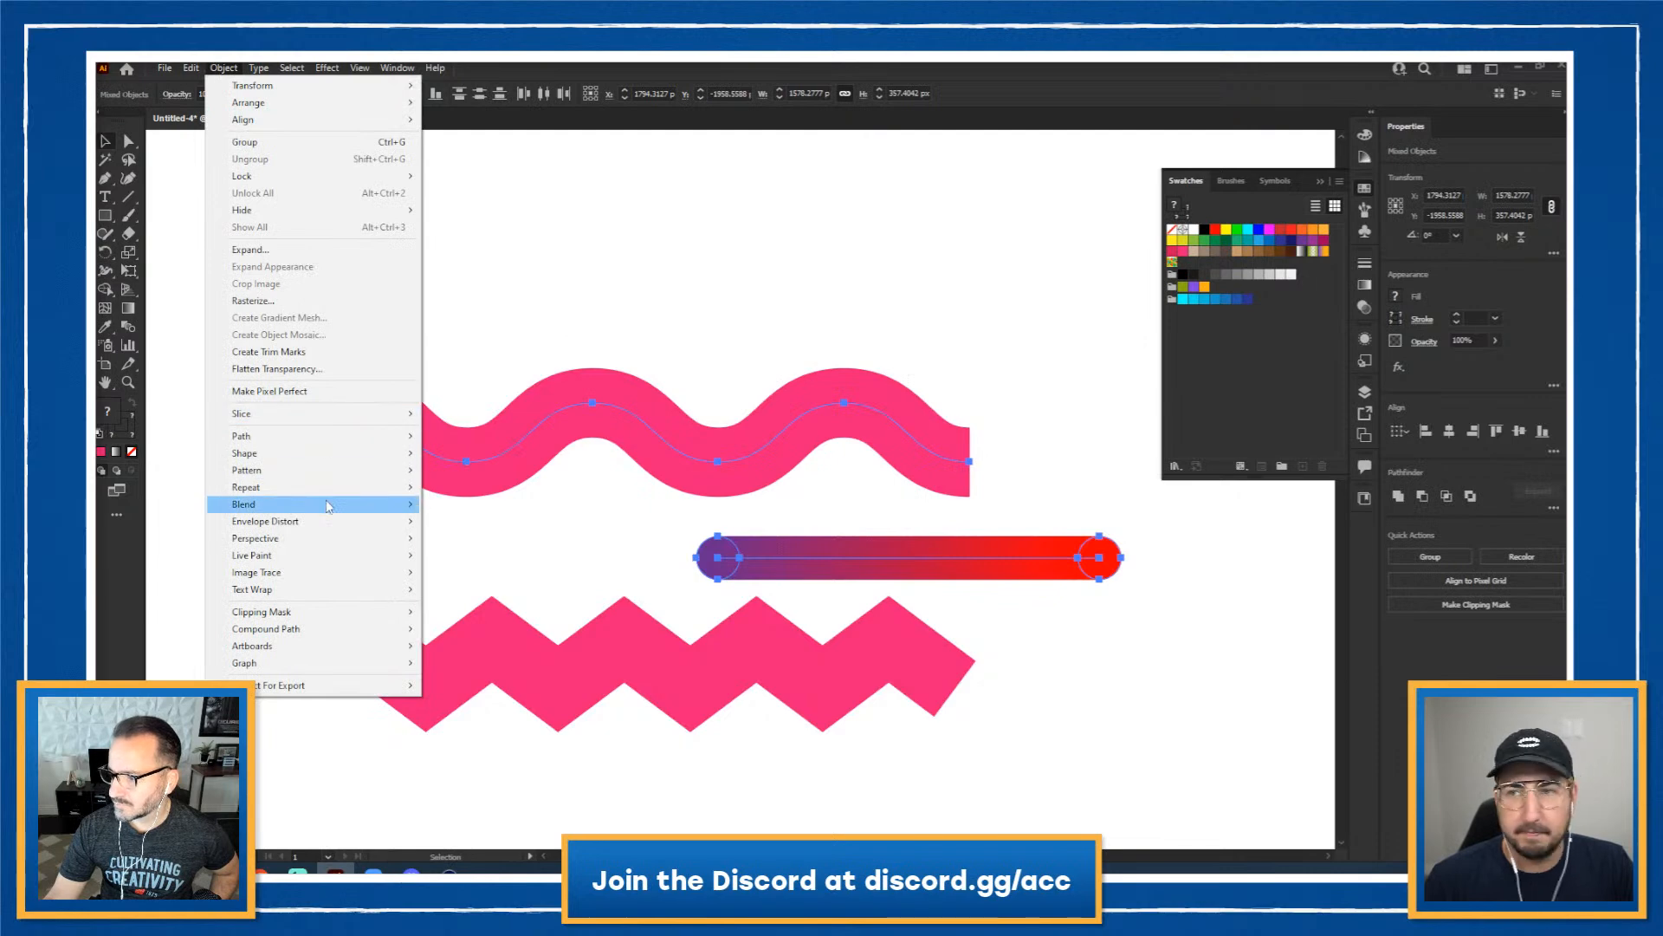
{"action": "mouse_move", "coordinate": [331, 505]}
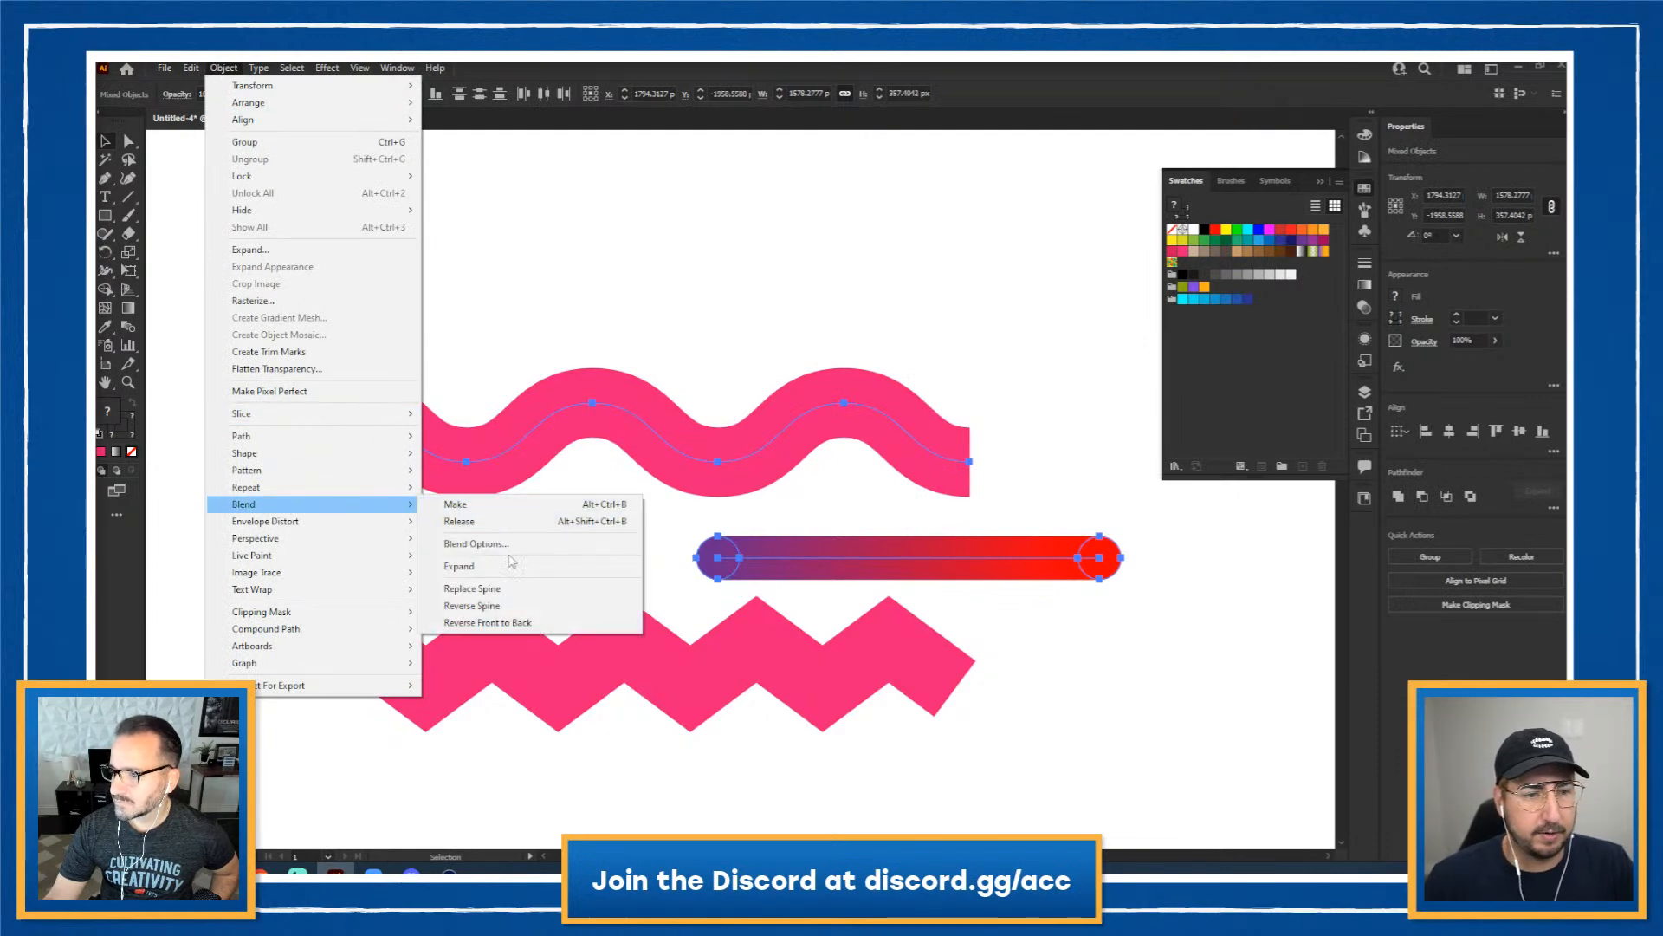
{"action": "left_click", "coordinate": [473, 589]}
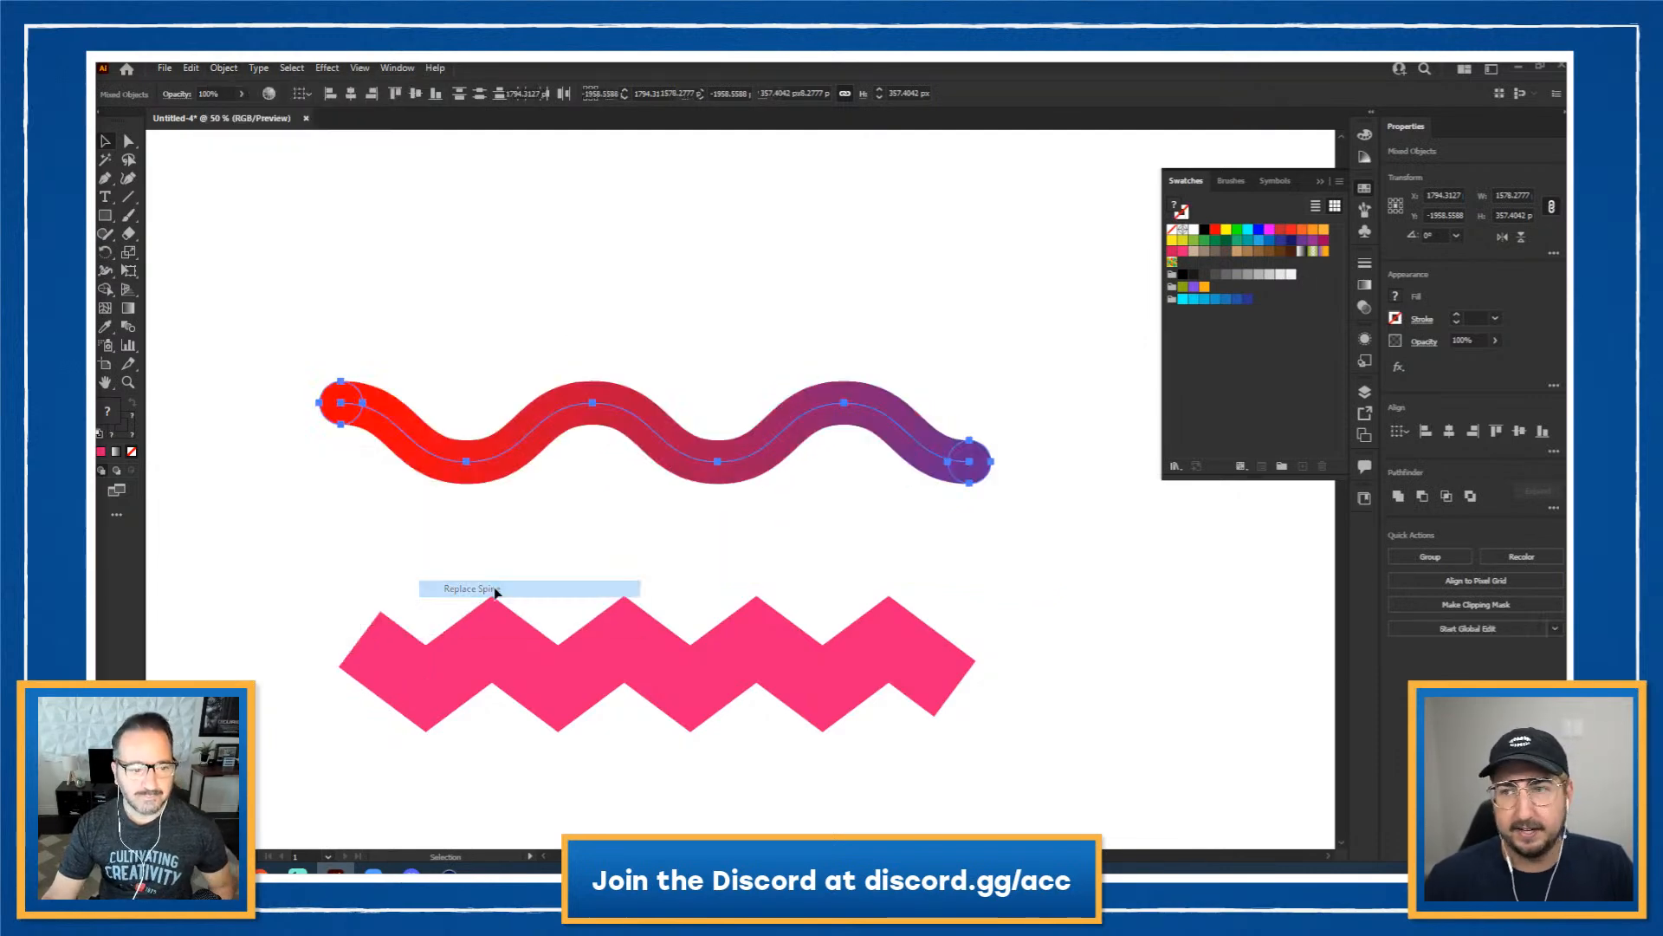
{"action": "left_click", "coordinate": [660, 334]}
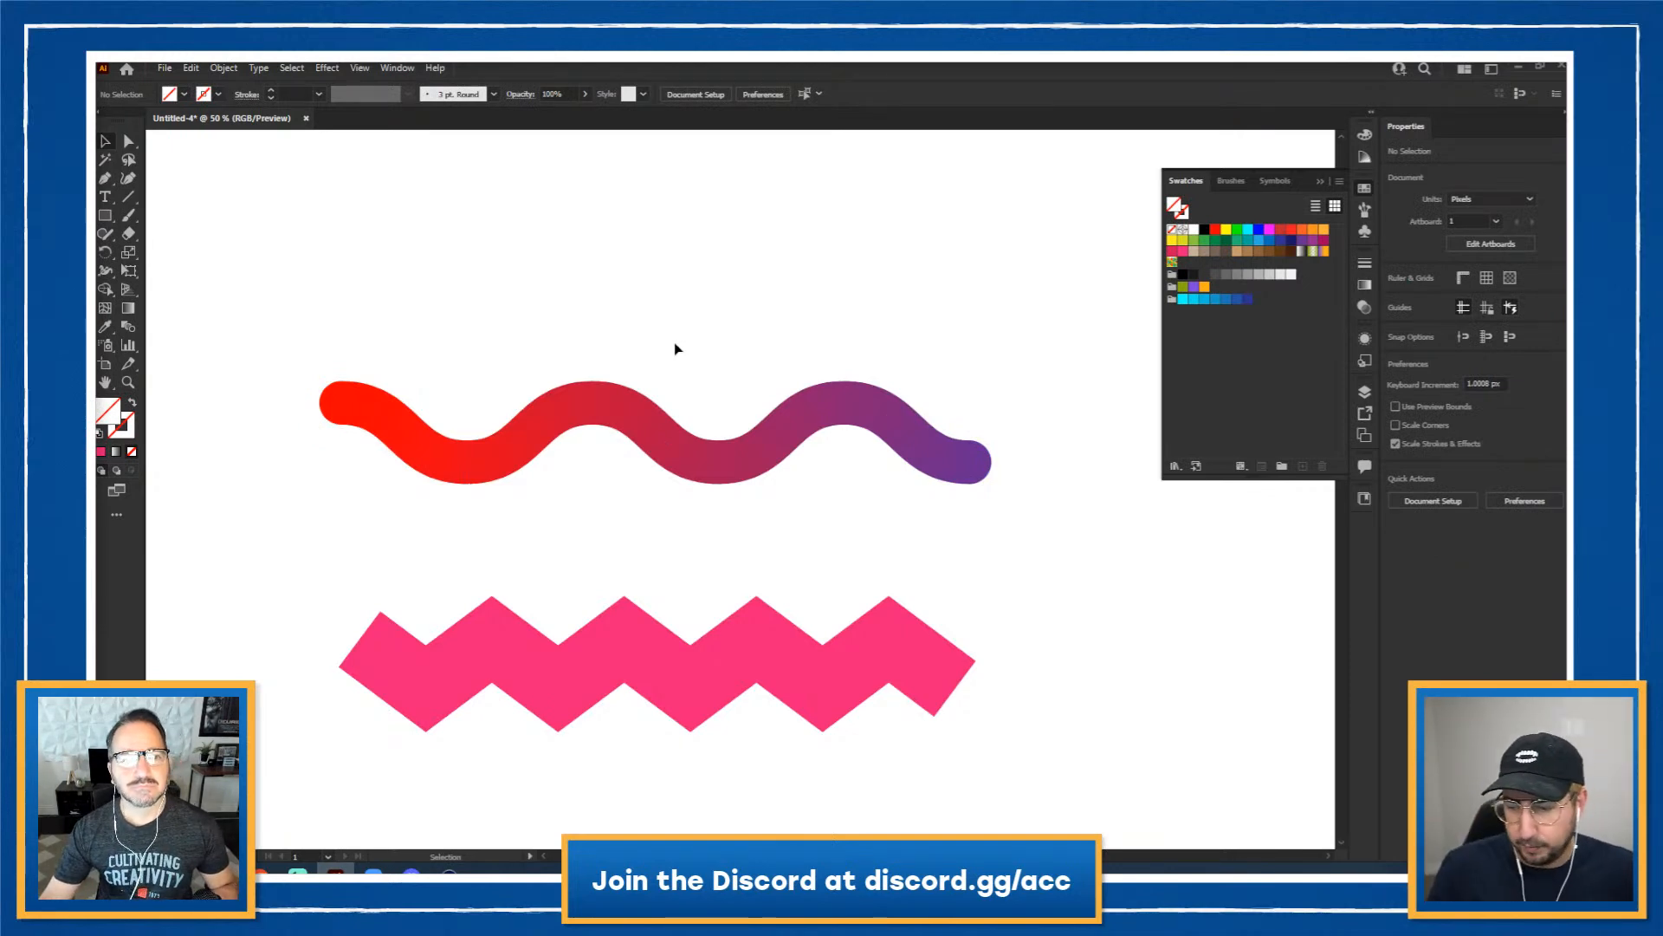
Step: Select the anchor point on a crest of the wavy blend's spine with the Direct Selection tool
{"action": "key", "text": "z"}
{"action": "left_click", "coordinate": [713, 472]}
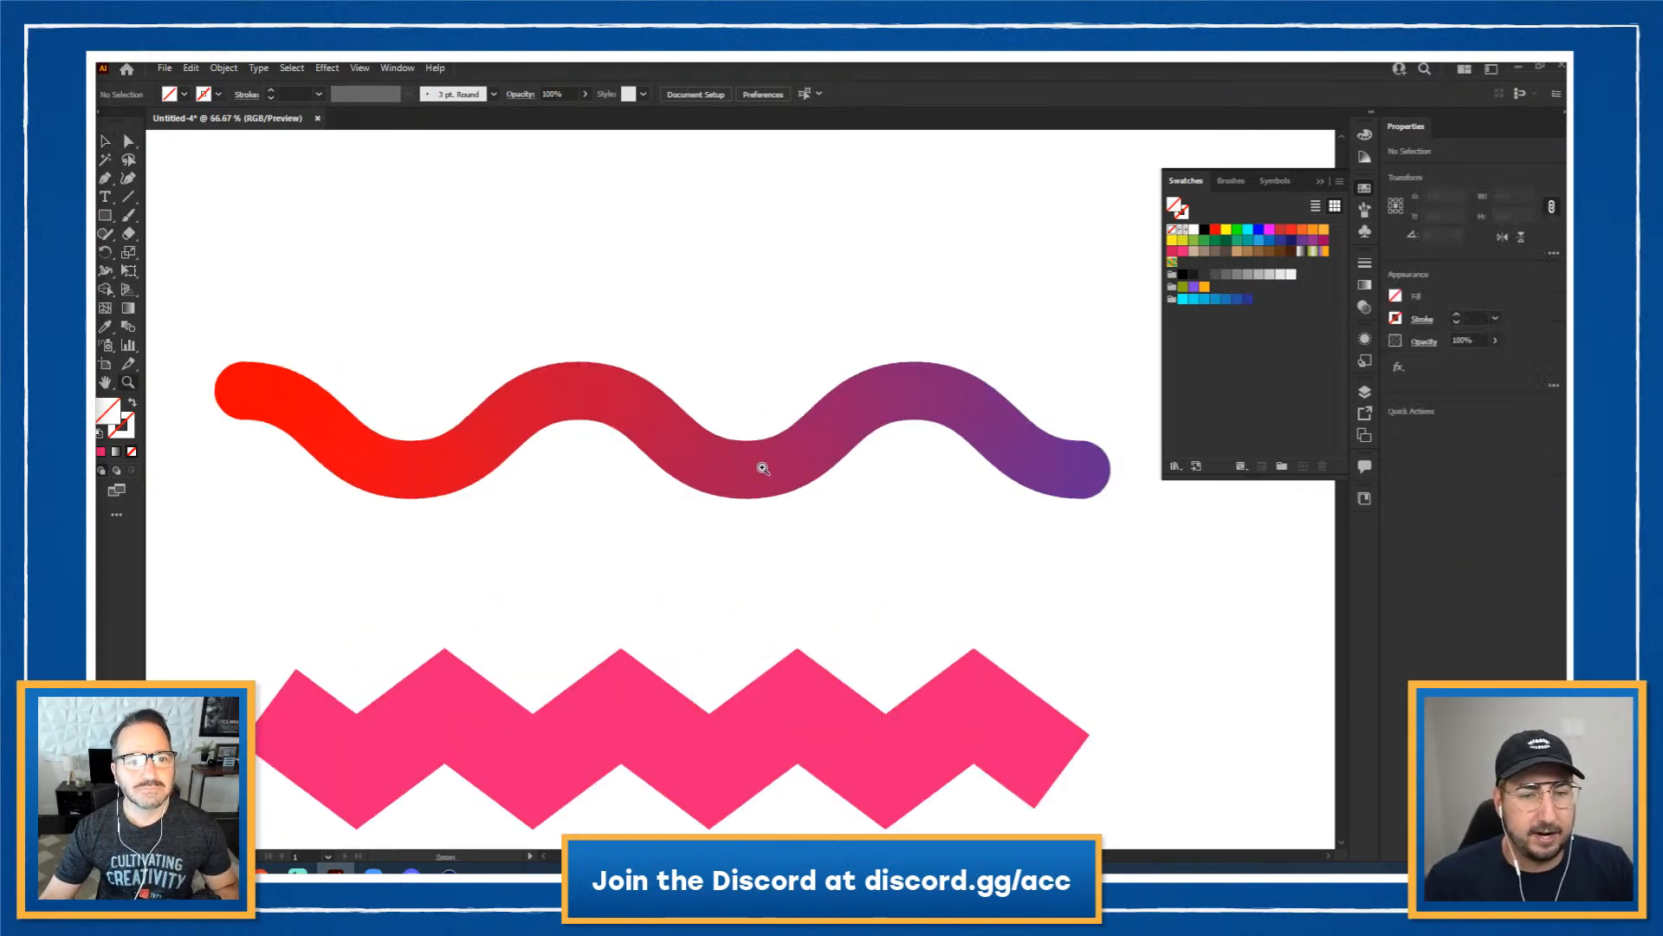
{"action": "left_click", "coordinate": [761, 468]}
{"action": "key", "text": "v"}
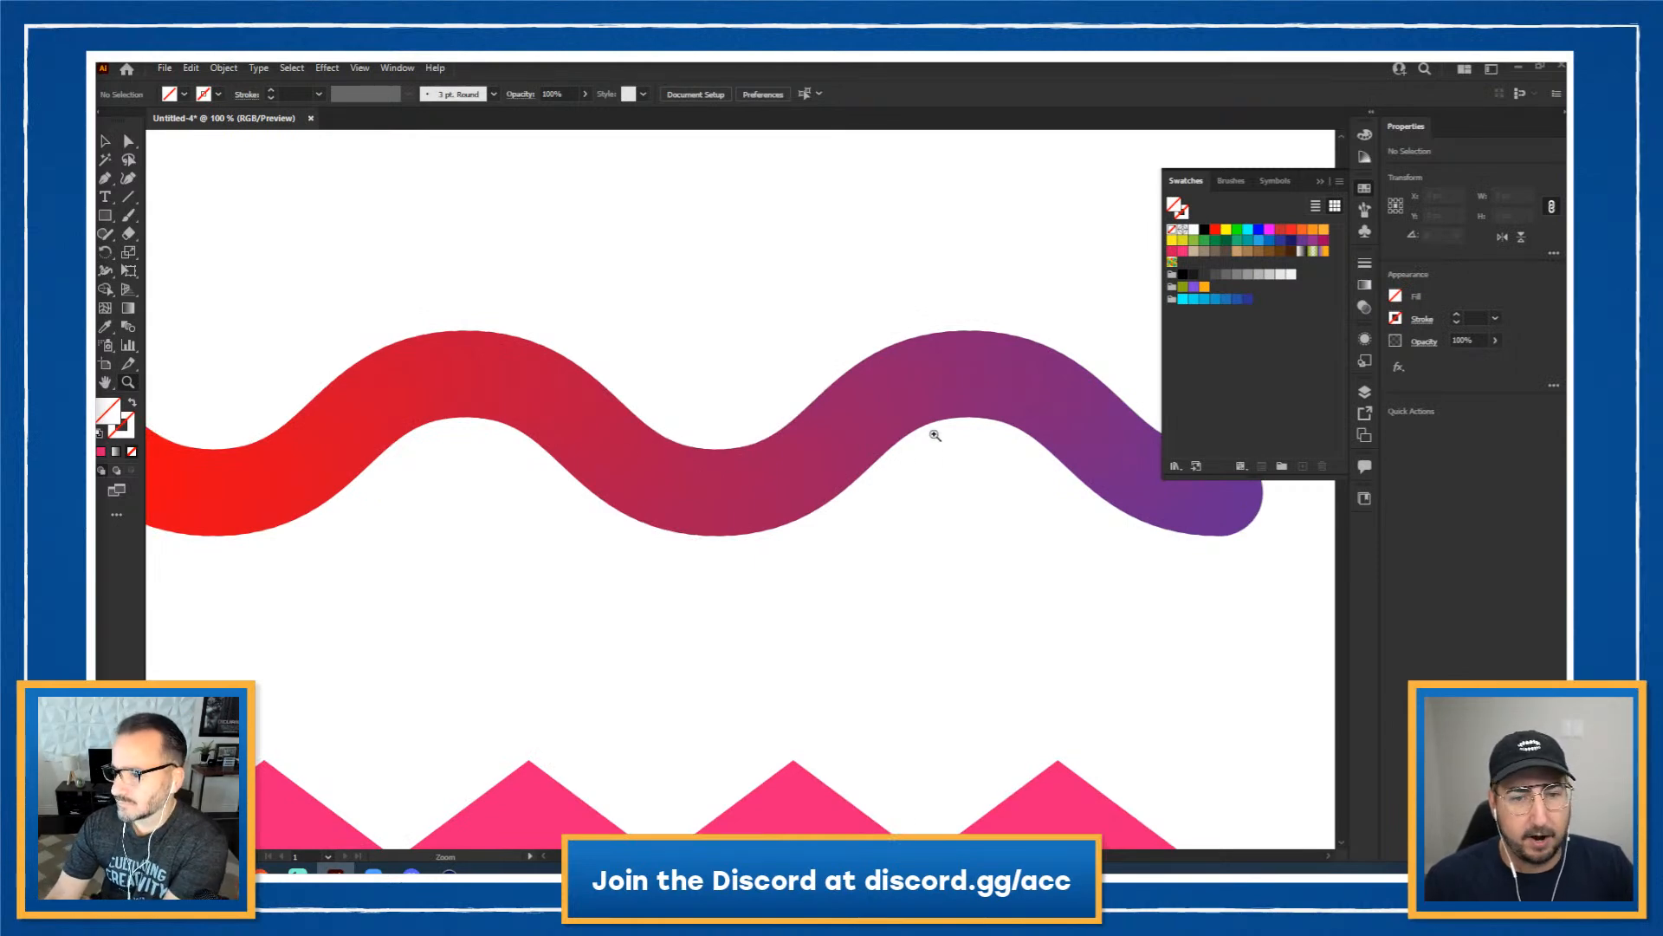
{"action": "left_click", "coordinate": [895, 388]}
{"action": "key", "text": "a"}
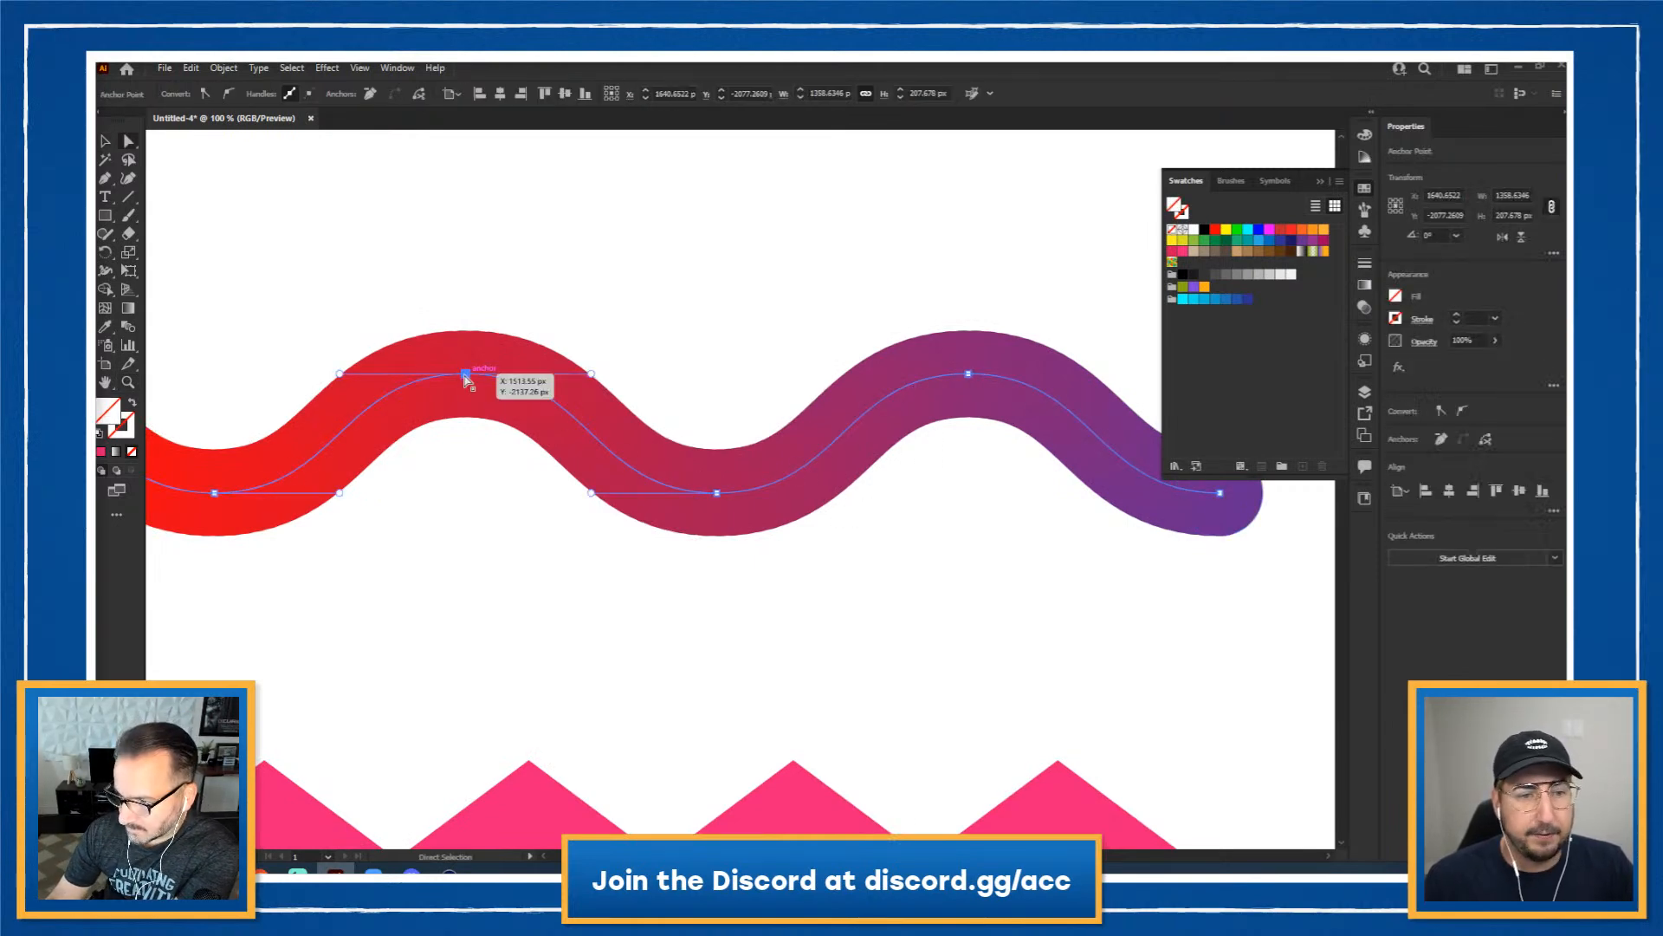
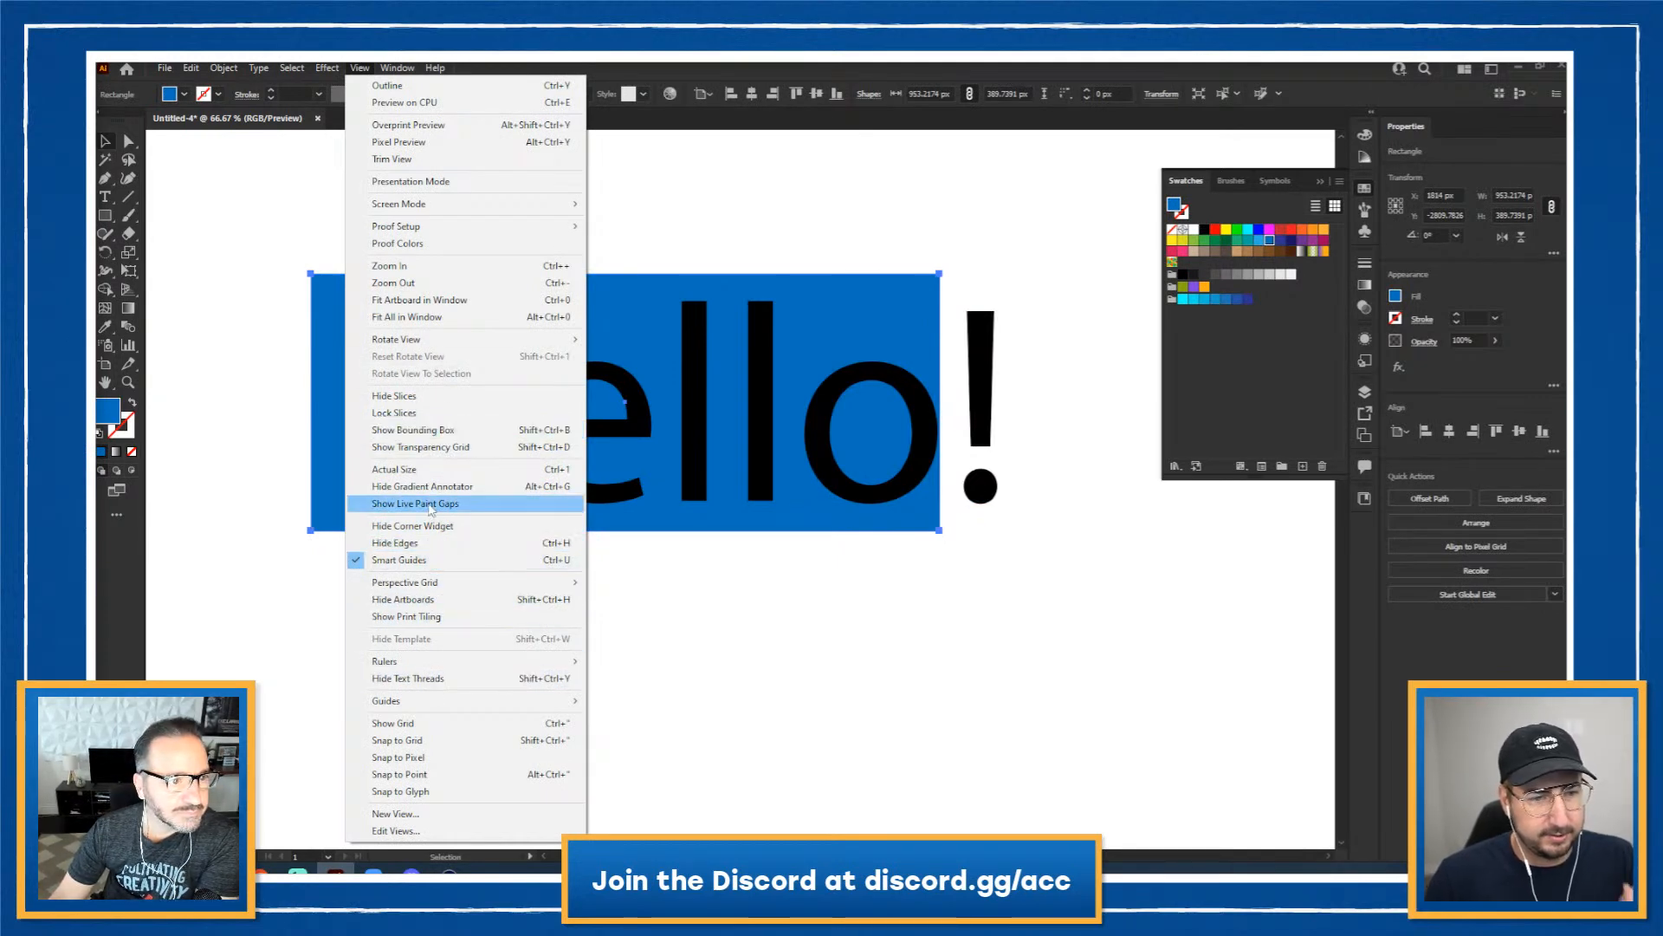
Step: Show the bounding box and widen the blue rectangle until it covers the whole "Hello!" text, and deselect it
{"action": "left_click", "coordinate": [438, 430]}
{"action": "left_click_drag", "start_coordinate": [940, 401], "coordinate": [1060, 401]}
{"action": "left_click", "coordinate": [848, 223]}
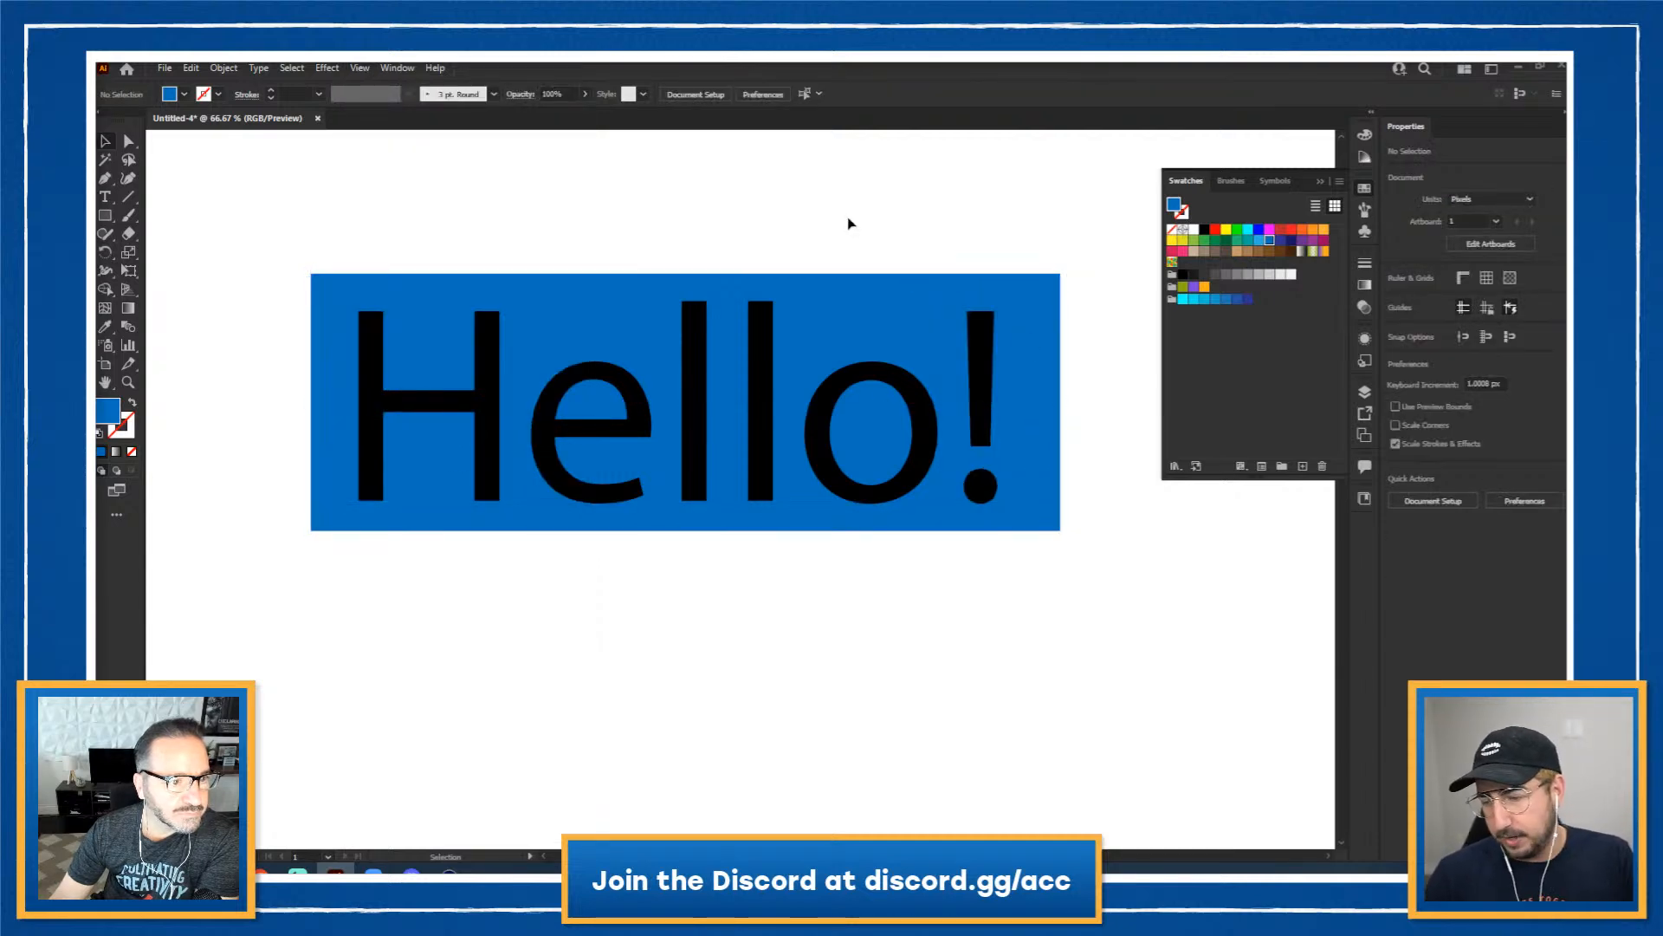
Step: Delete the blue rectangle and move the "Hello!" text slightly up
{"action": "left_click", "coordinate": [797, 277]}
{"action": "left_click_drag", "start_coordinate": [753, 307], "coordinate": [723, 507]}
{"action": "left_click", "coordinate": [621, 334]}
{"action": "key", "text": "Delete"}
{"action": "left_click_drag", "start_coordinate": [611, 558], "coordinate": [634, 294]}
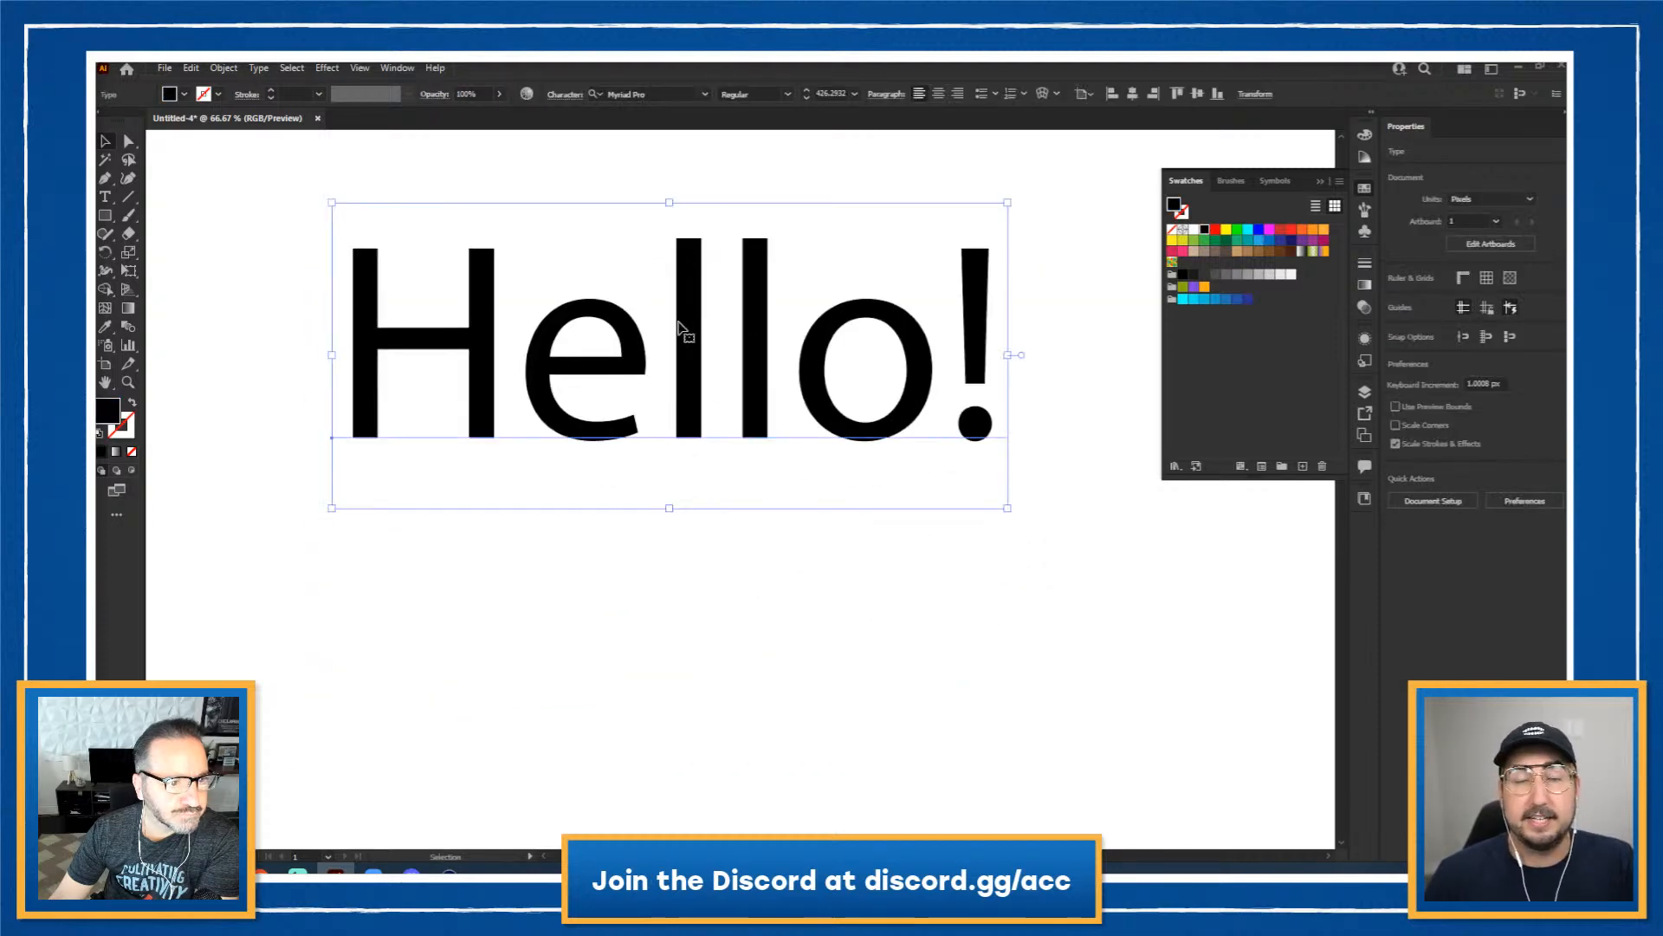
Step: Set the "Hello!" characters' fill to white and add two new fills to the text's appearance
{"action": "left_click", "coordinate": [1196, 231]}
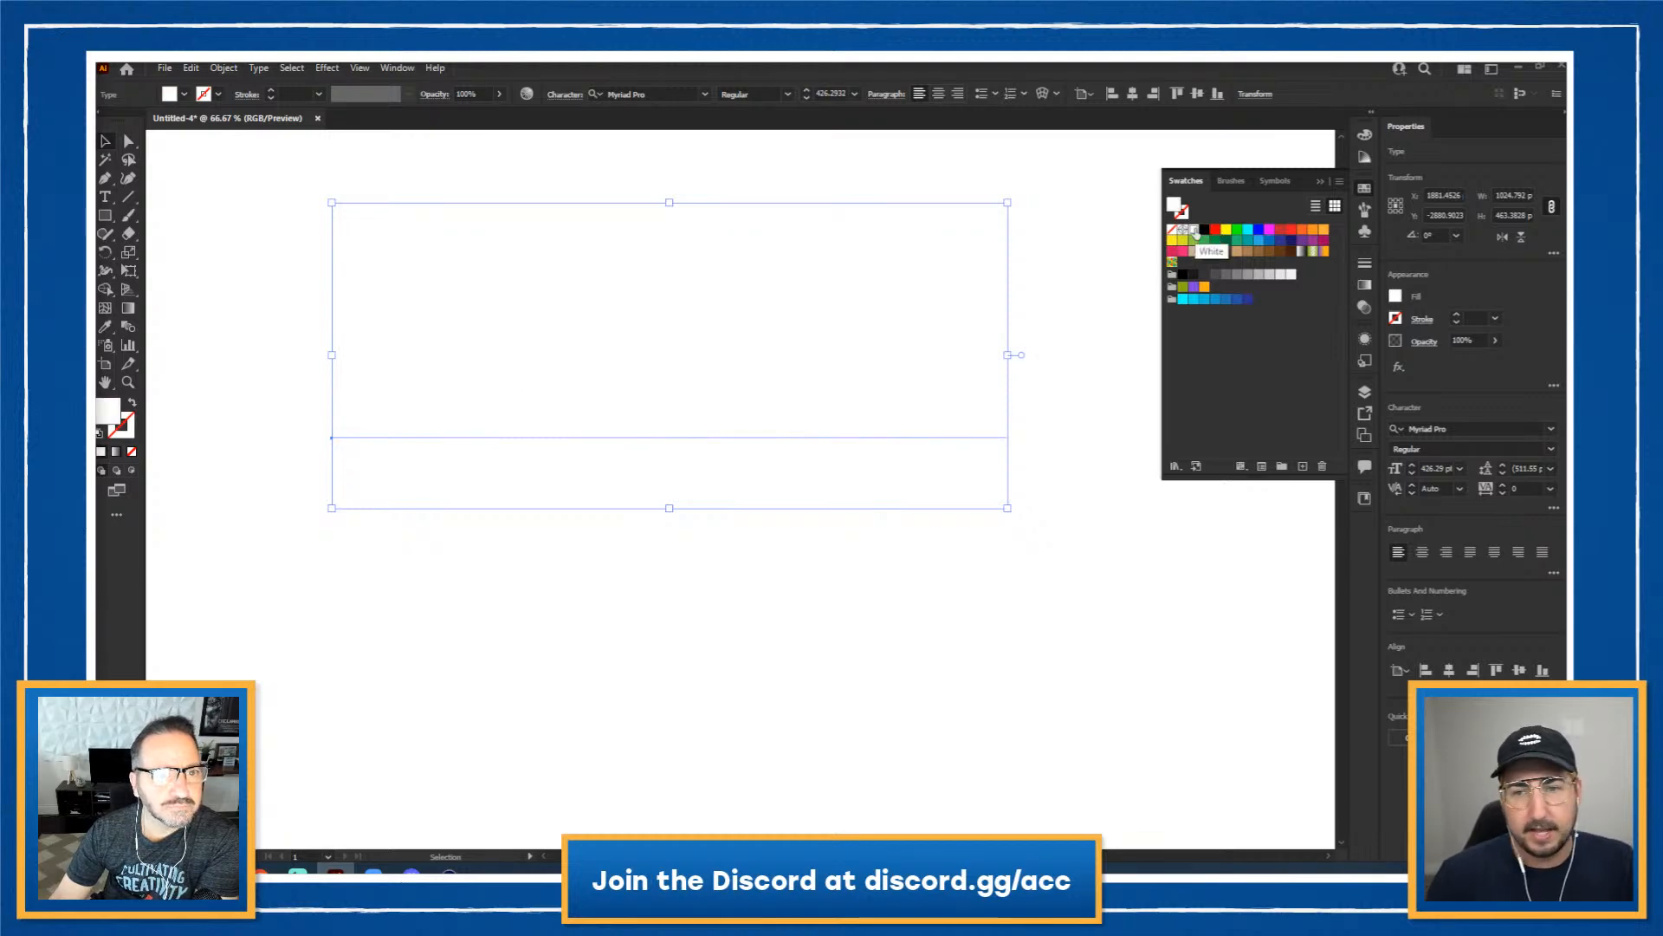
{"action": "left_click", "coordinate": [1363, 338]}
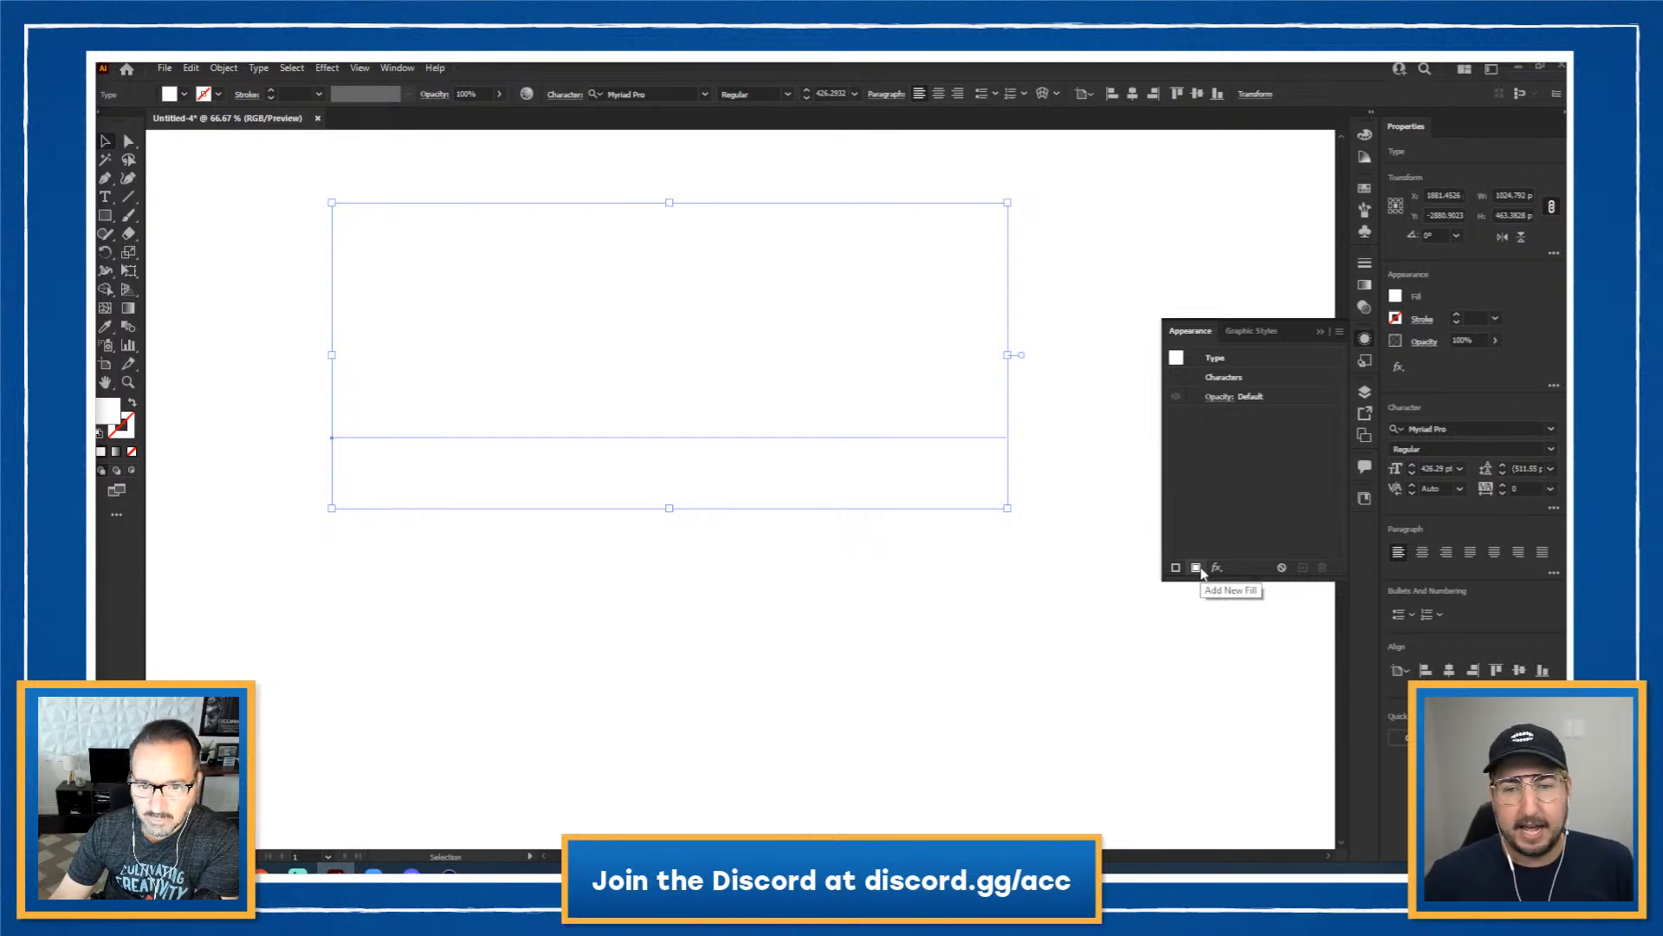
{"action": "left_click", "coordinate": [1197, 568]}
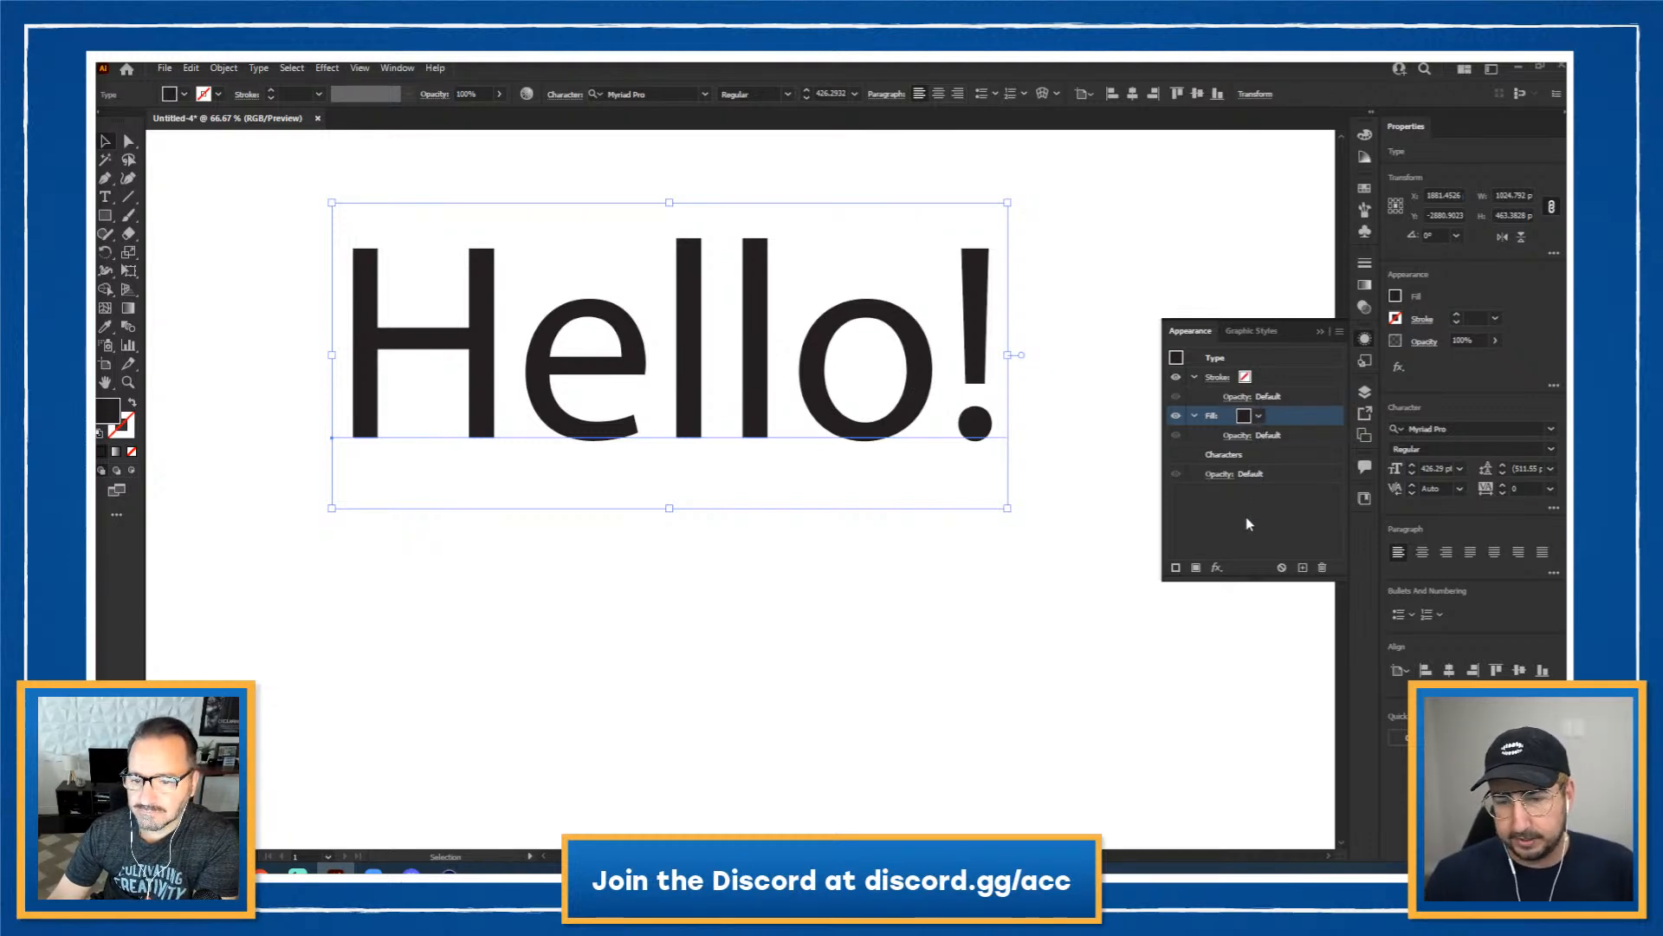
{"action": "left_click", "coordinate": [1196, 567]}
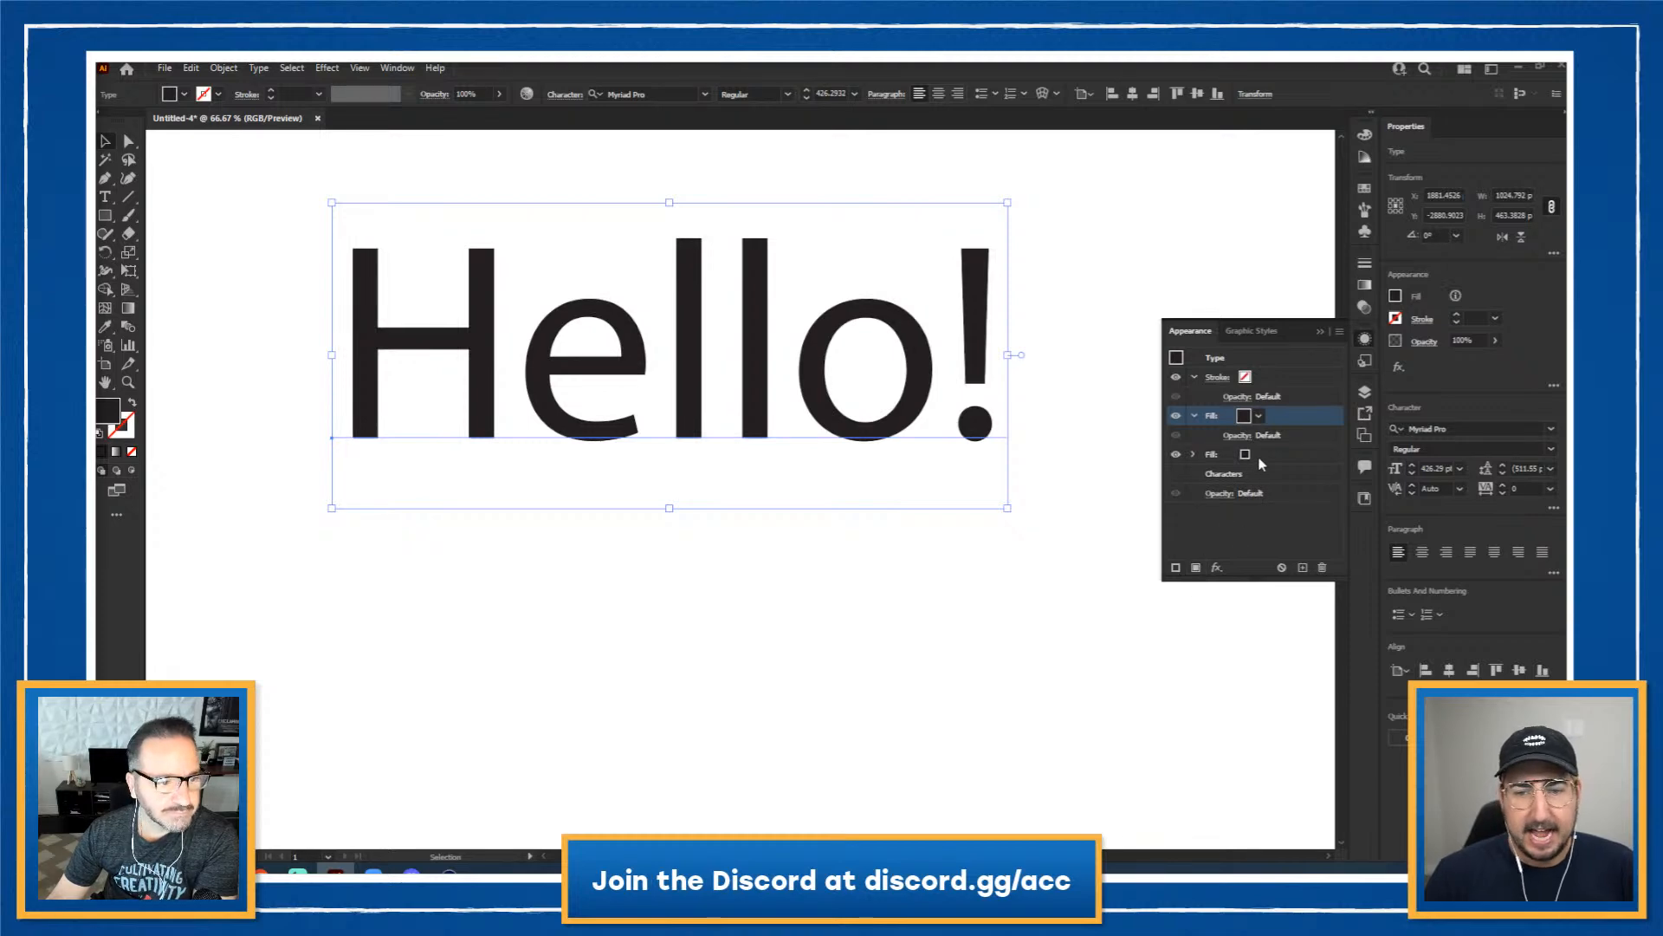
Step: Set the lower of the text's two added fills to orange
{"action": "left_click", "coordinate": [1260, 459]}
{"action": "left_click", "coordinate": [1259, 458]}
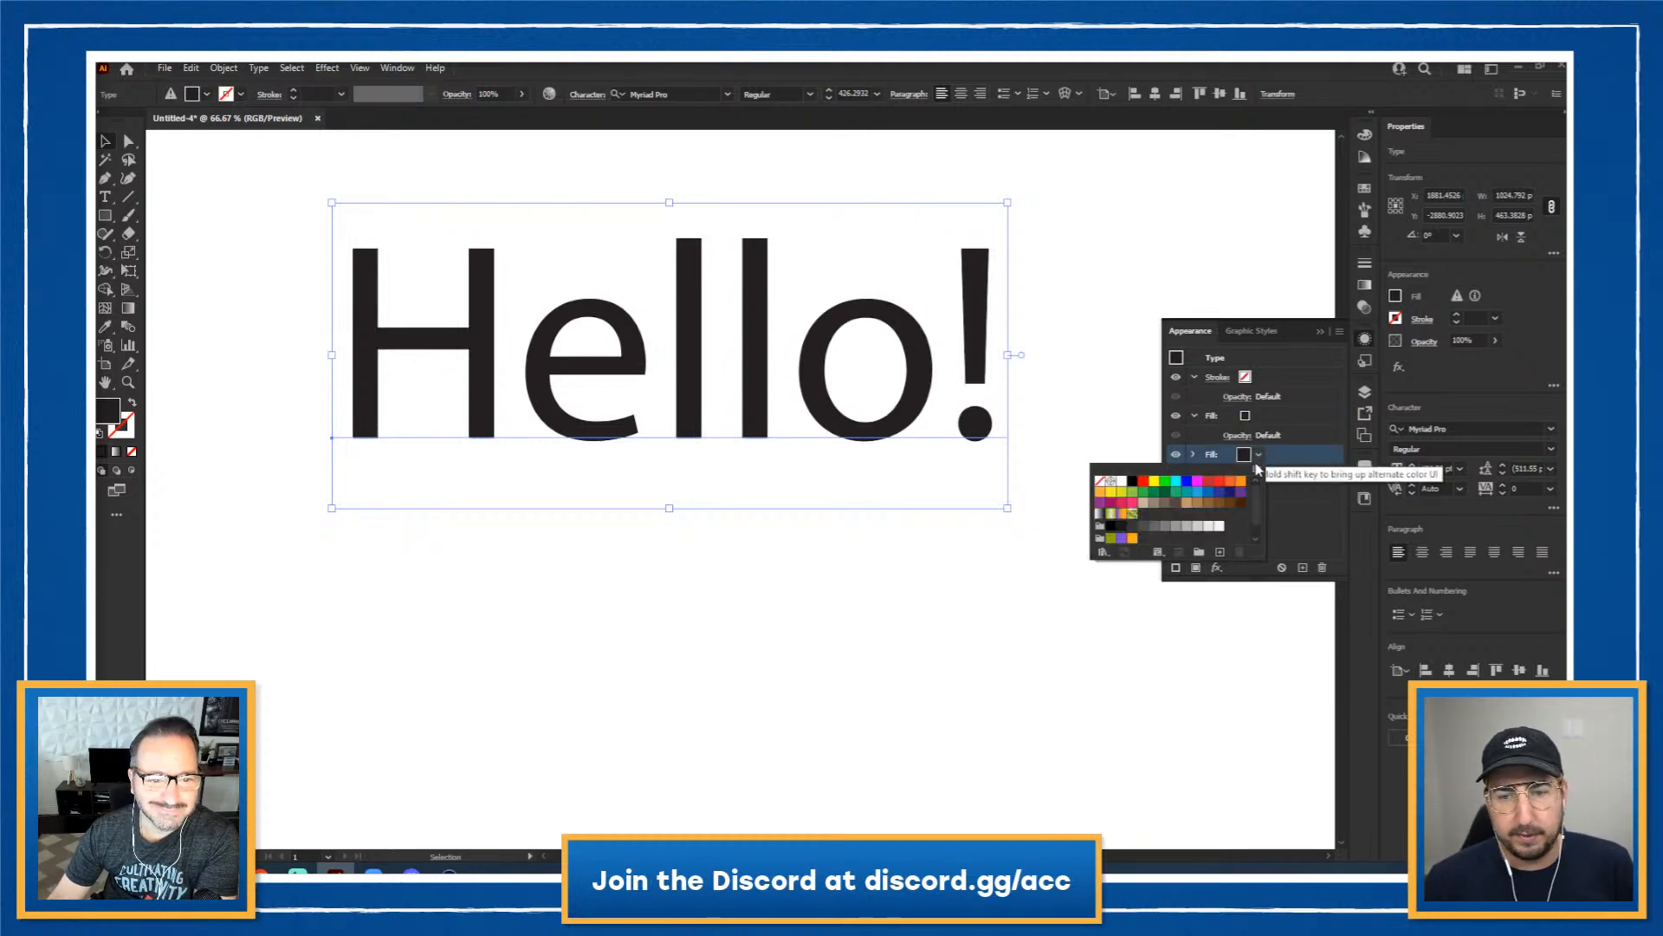
{"action": "left_click", "coordinate": [1230, 480]}
{"action": "left_click", "coordinate": [1302, 523]}
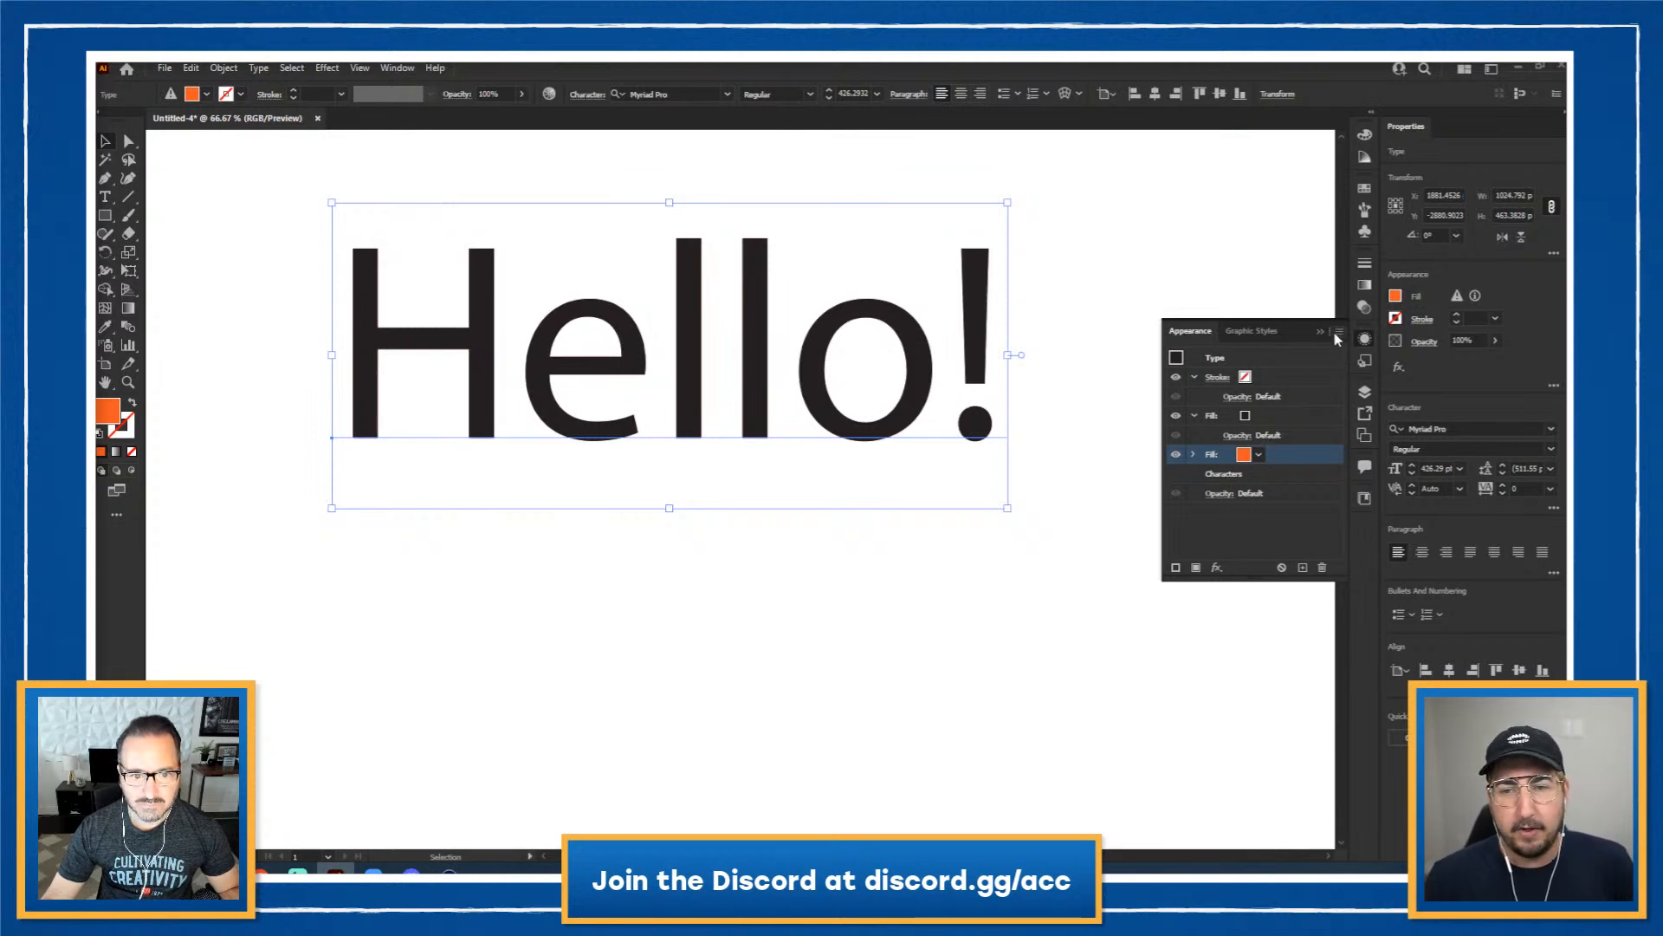
Step: Convert the orange fill to a rounded rectangle with relative size, 18 px extra width and height, and 9 px corner radius
{"action": "left_click", "coordinate": [1217, 567]}
{"action": "mouse_move", "coordinate": [1279, 227]}
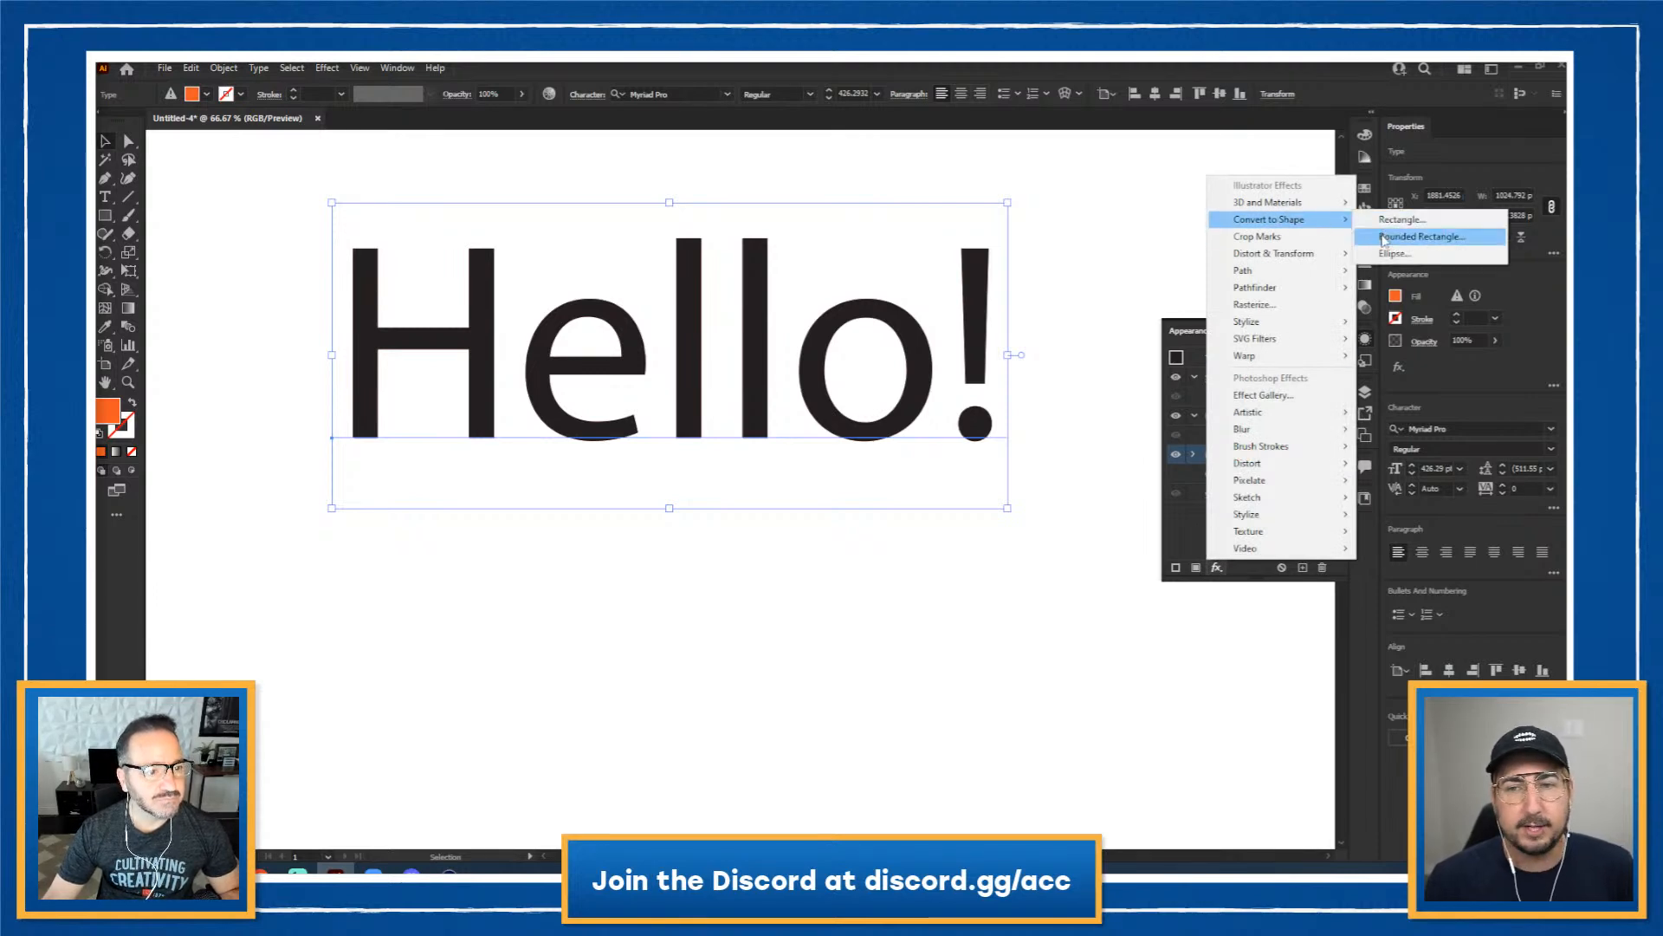
{"action": "left_click", "coordinate": [1421, 237]}
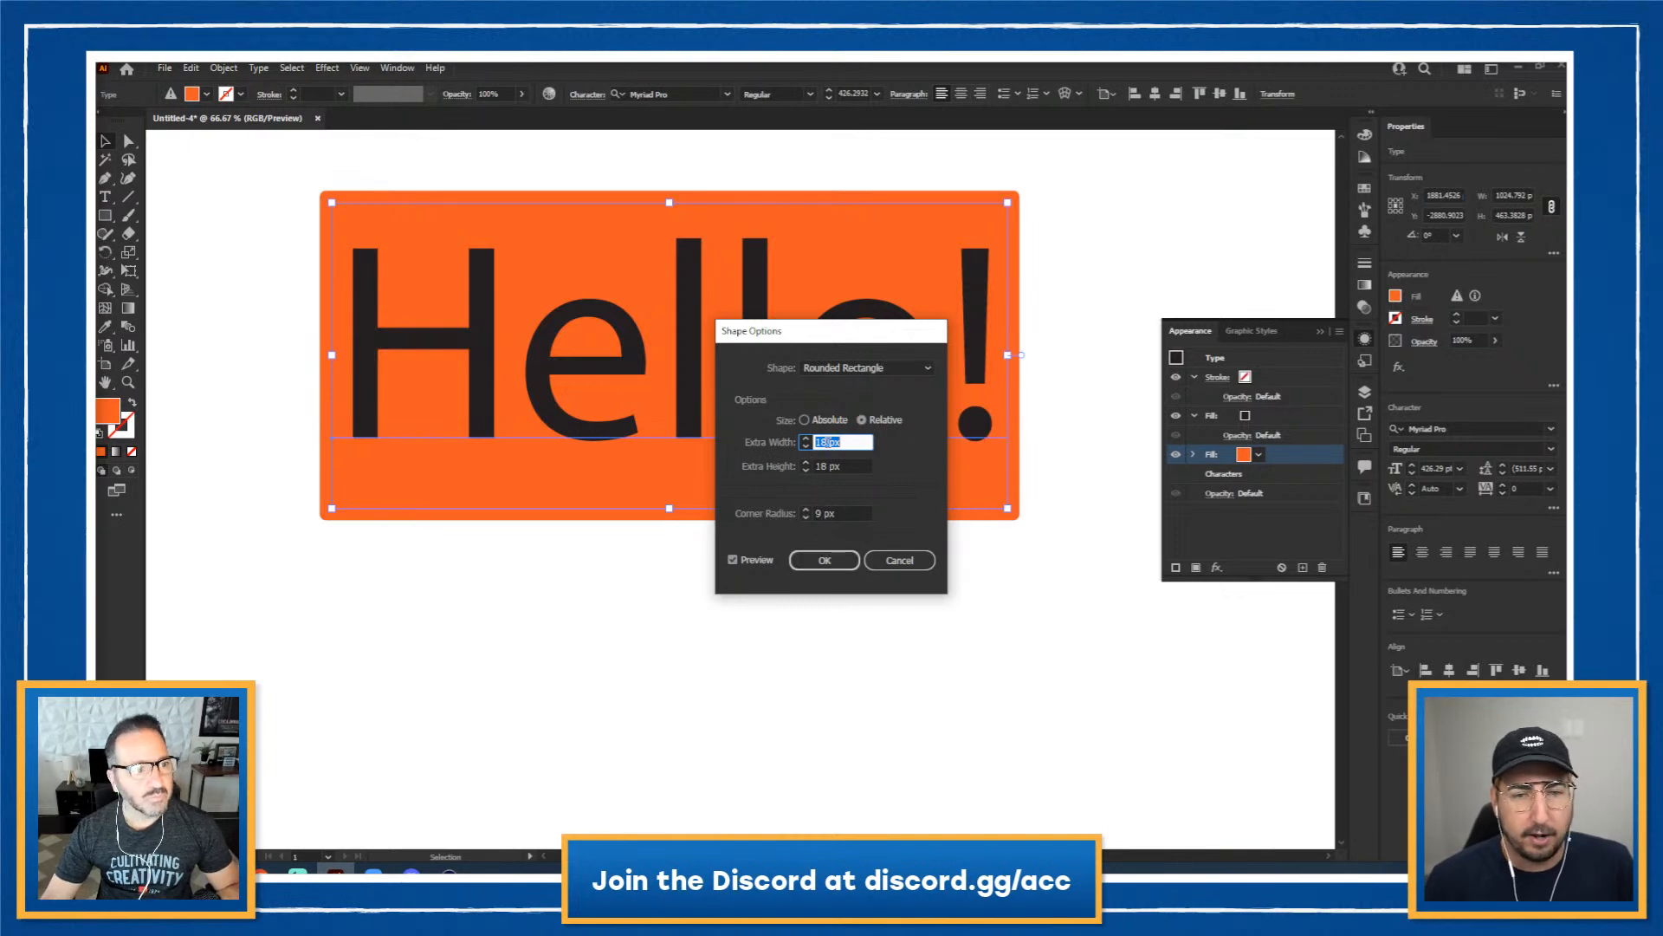
{"action": "left_click", "coordinate": [823, 561]}
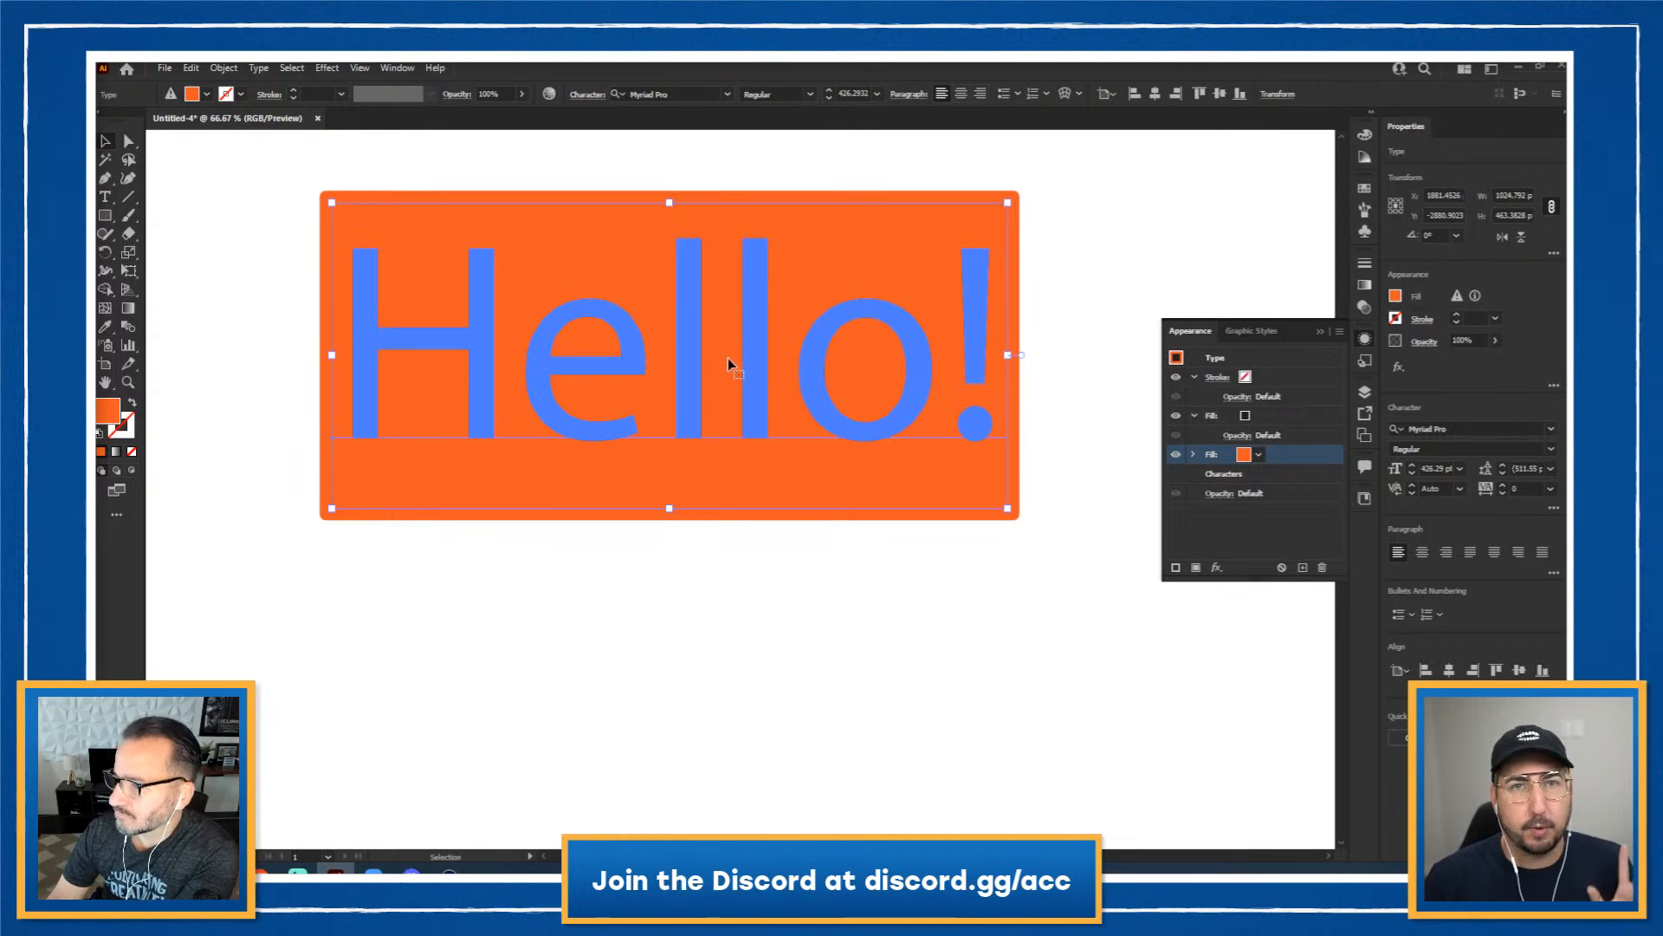
{"action": "left_click", "coordinate": [1118, 228]}
Step: Replace the "Hello!" text with "Let's Get Started"
{"action": "key", "text": "ctrl+minus"}
{"action": "left_click_drag", "start_coordinate": [761, 542], "coordinate": [695, 591]}
{"action": "key", "text": "t"}
{"action": "left_click", "coordinate": [655, 490]}
{"action": "key", "text": "ctrl+a"}
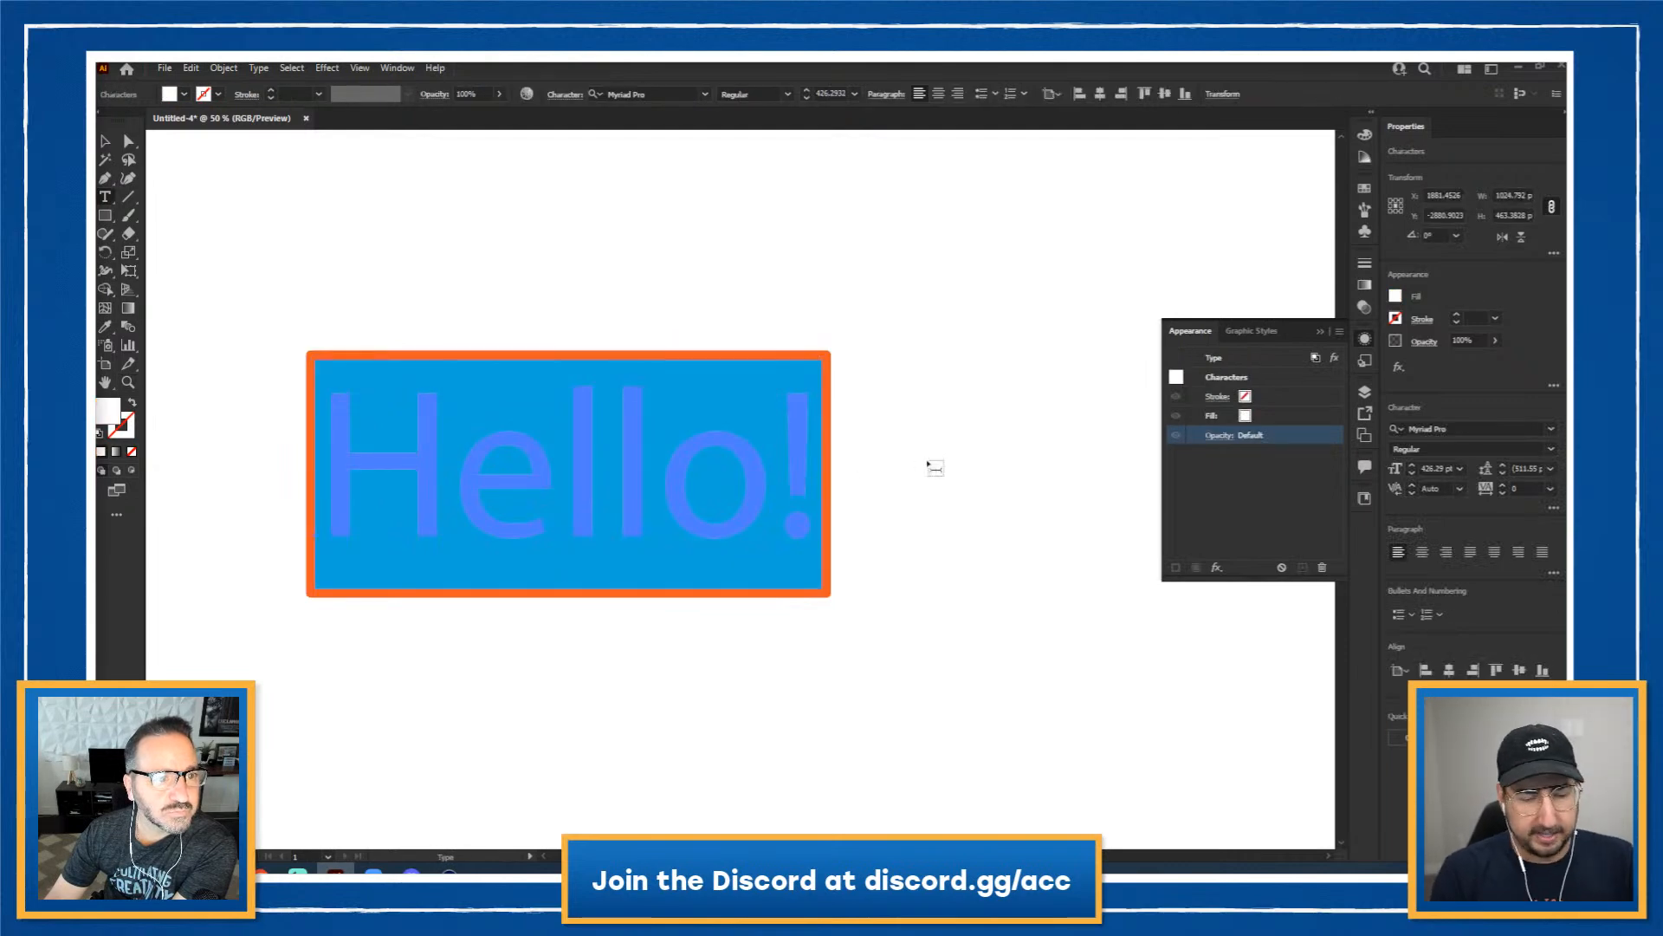
{"action": "type", "text": "Let's Get S"}
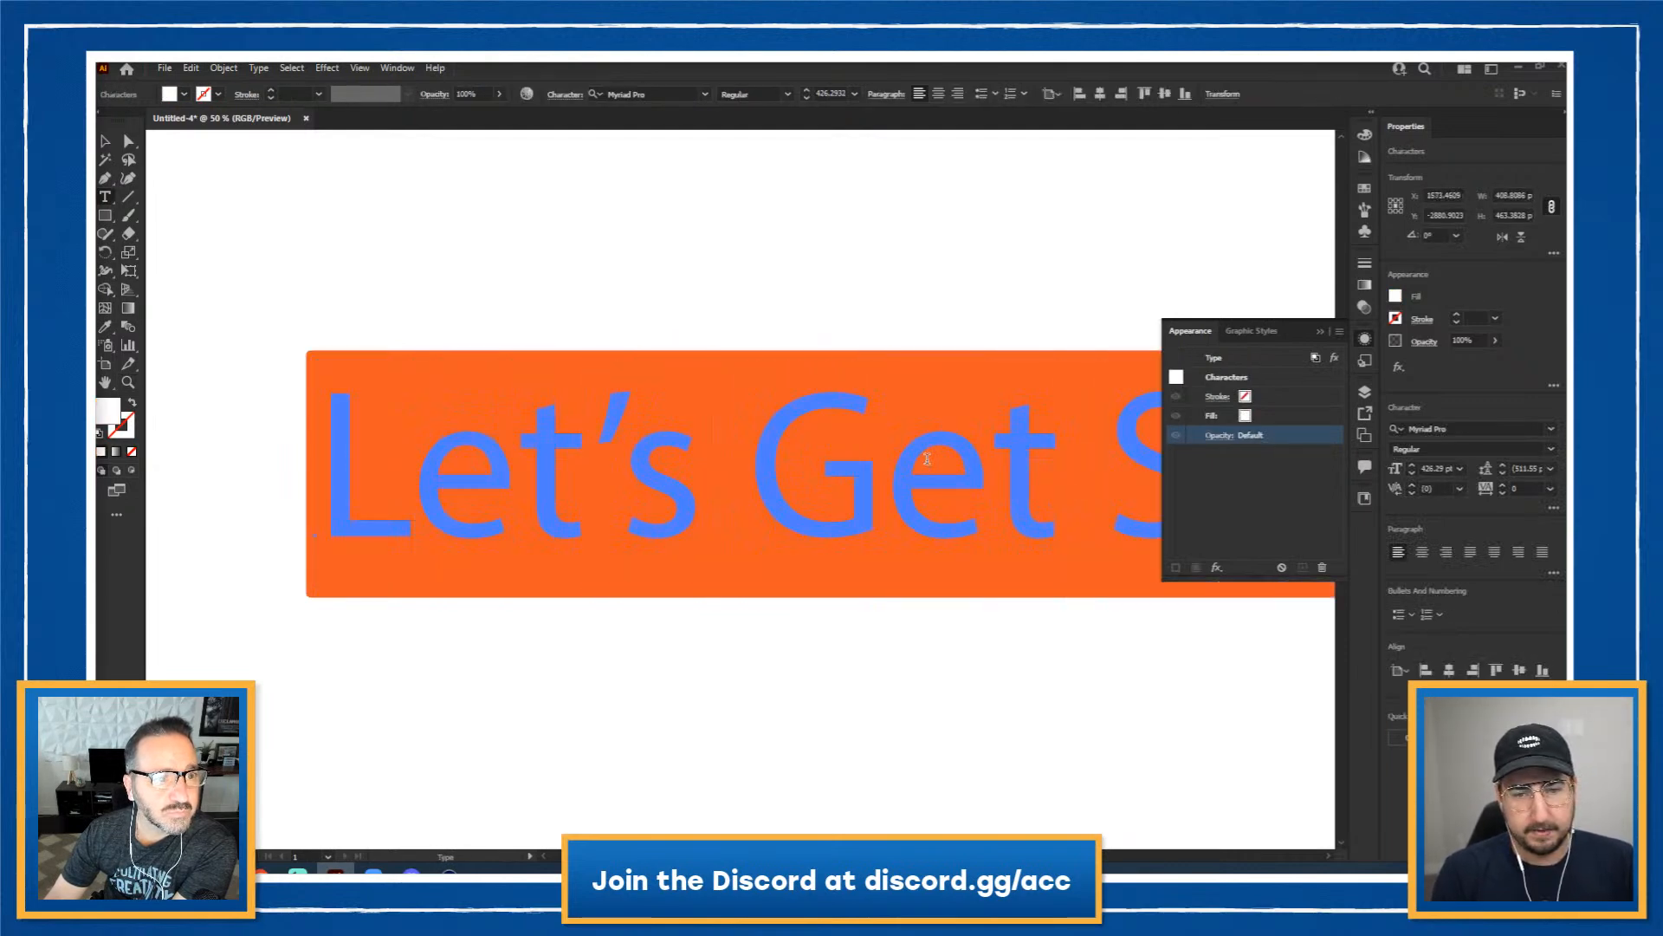
Step: Scale the "Let's Get Started" text down to about 240 pt, reposition it on the canvas and deselect it
{"action": "left_click", "coordinate": [106, 141]}
{"action": "key", "text": "s"}
{"action": "left_click_drag", "start_coordinate": [1022, 232], "coordinate": [793, 364]}
{"action": "key", "text": "v"}
{"action": "left_click_drag", "start_coordinate": [770, 486], "coordinate": [731, 376]}
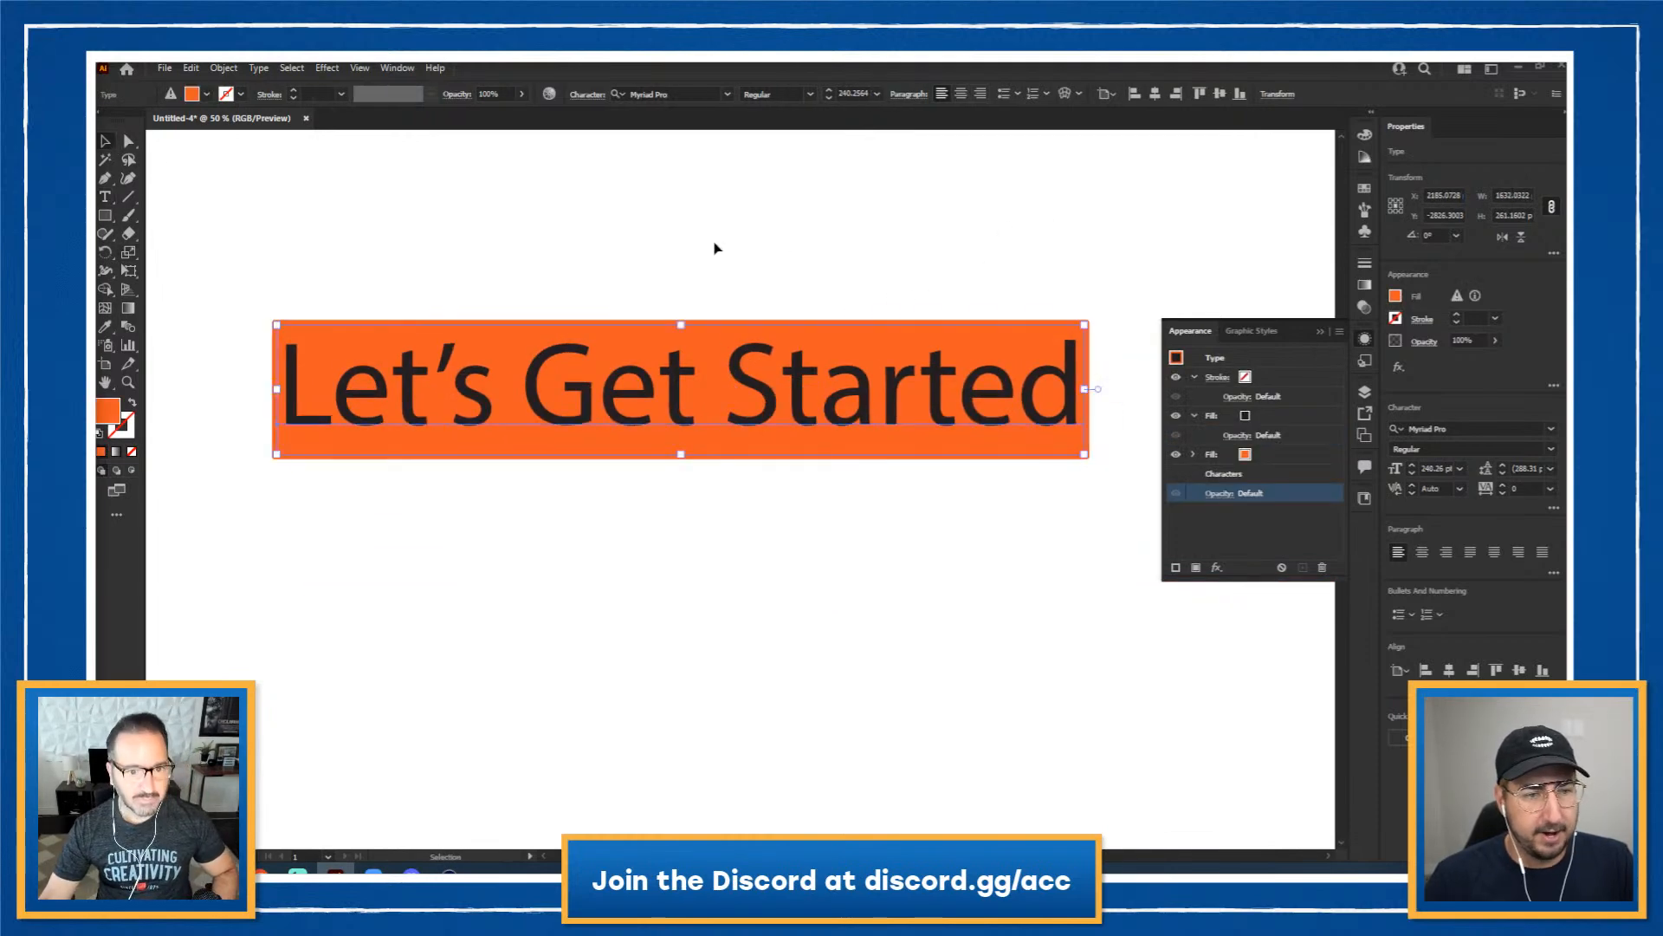
{"action": "left_click", "coordinate": [717, 249]}
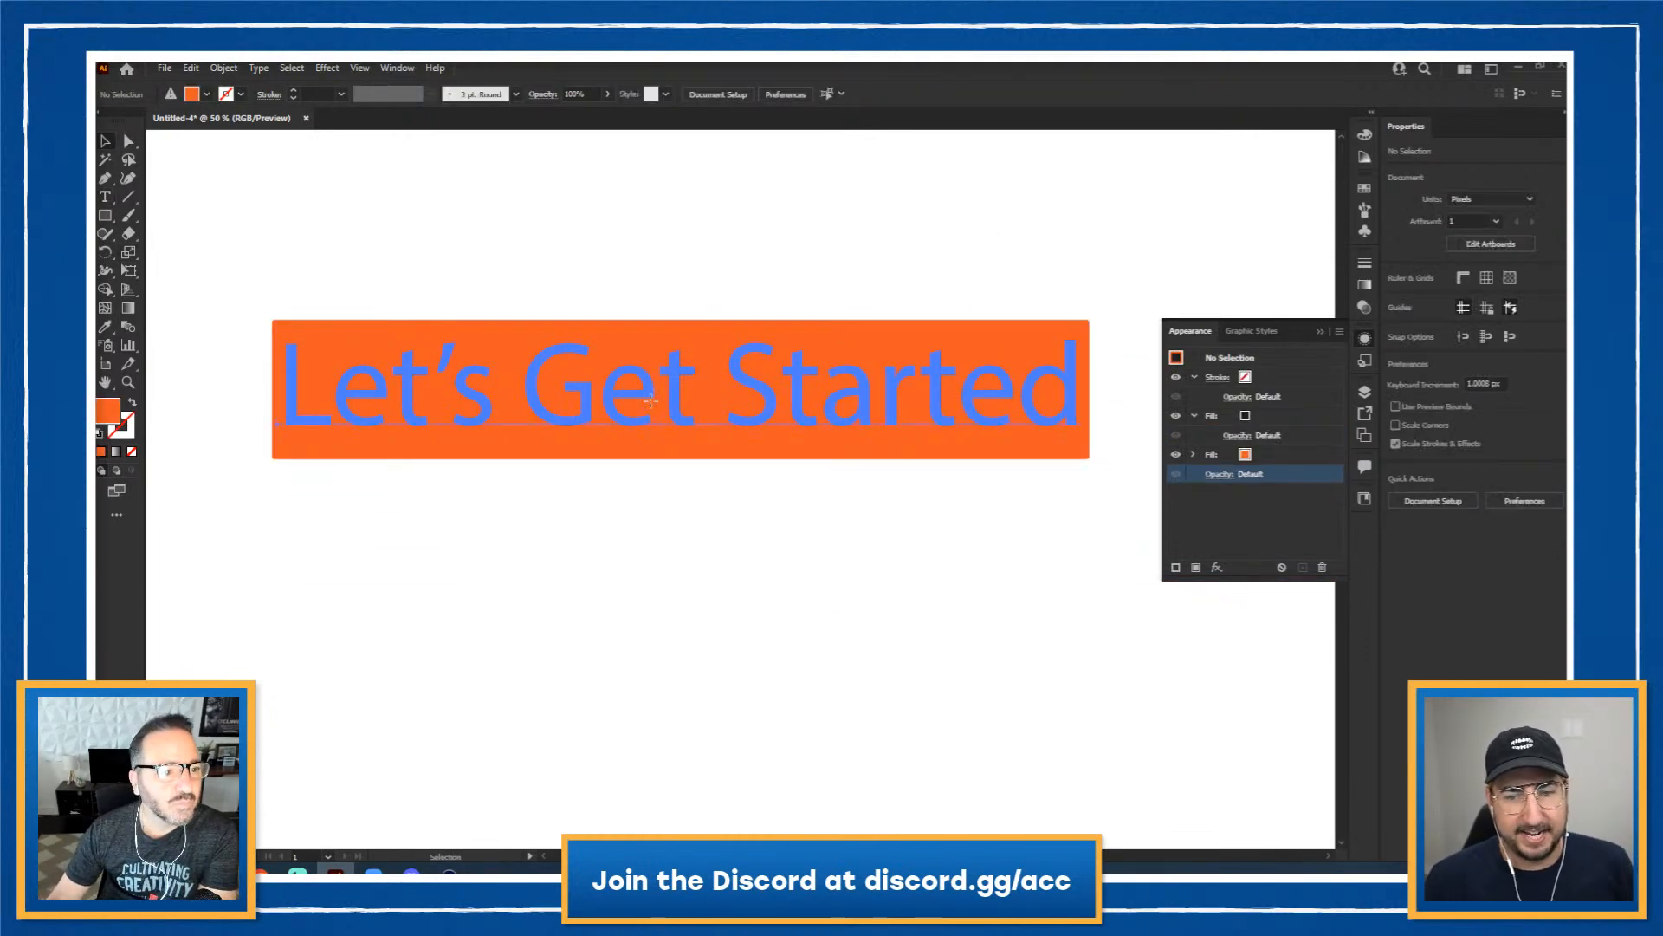
Step: Set the extra width of the orange fill's Rounded Rectangle effect to 60 px
{"action": "left_click", "coordinate": [650, 401]}
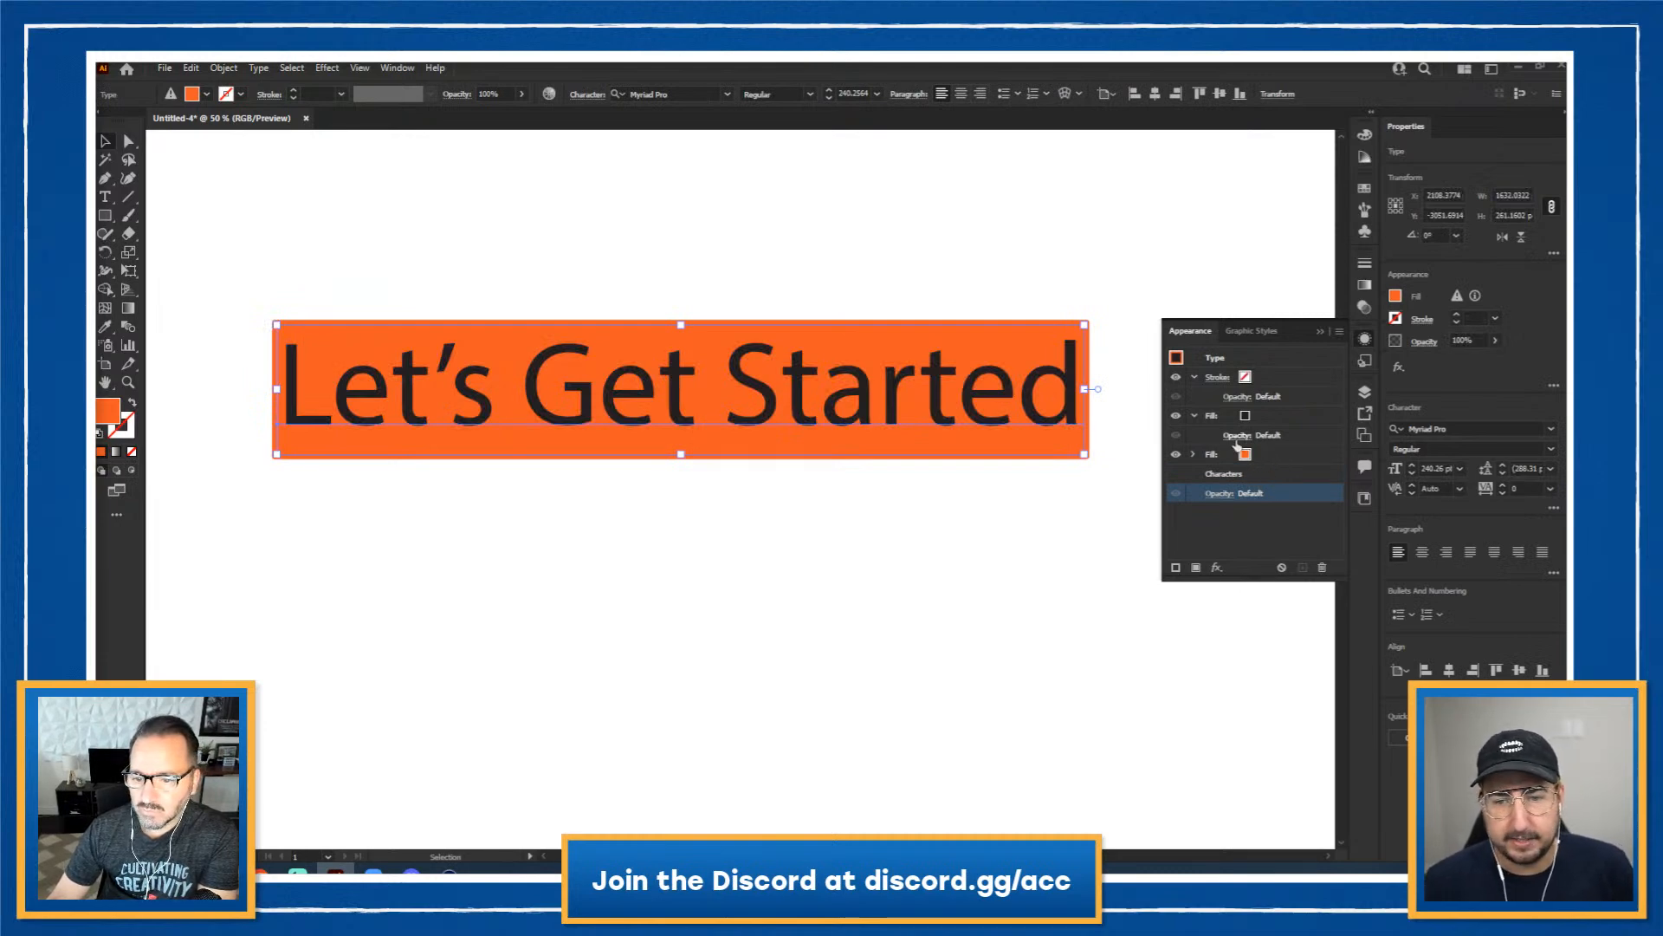
{"action": "left_click", "coordinate": [1193, 456]}
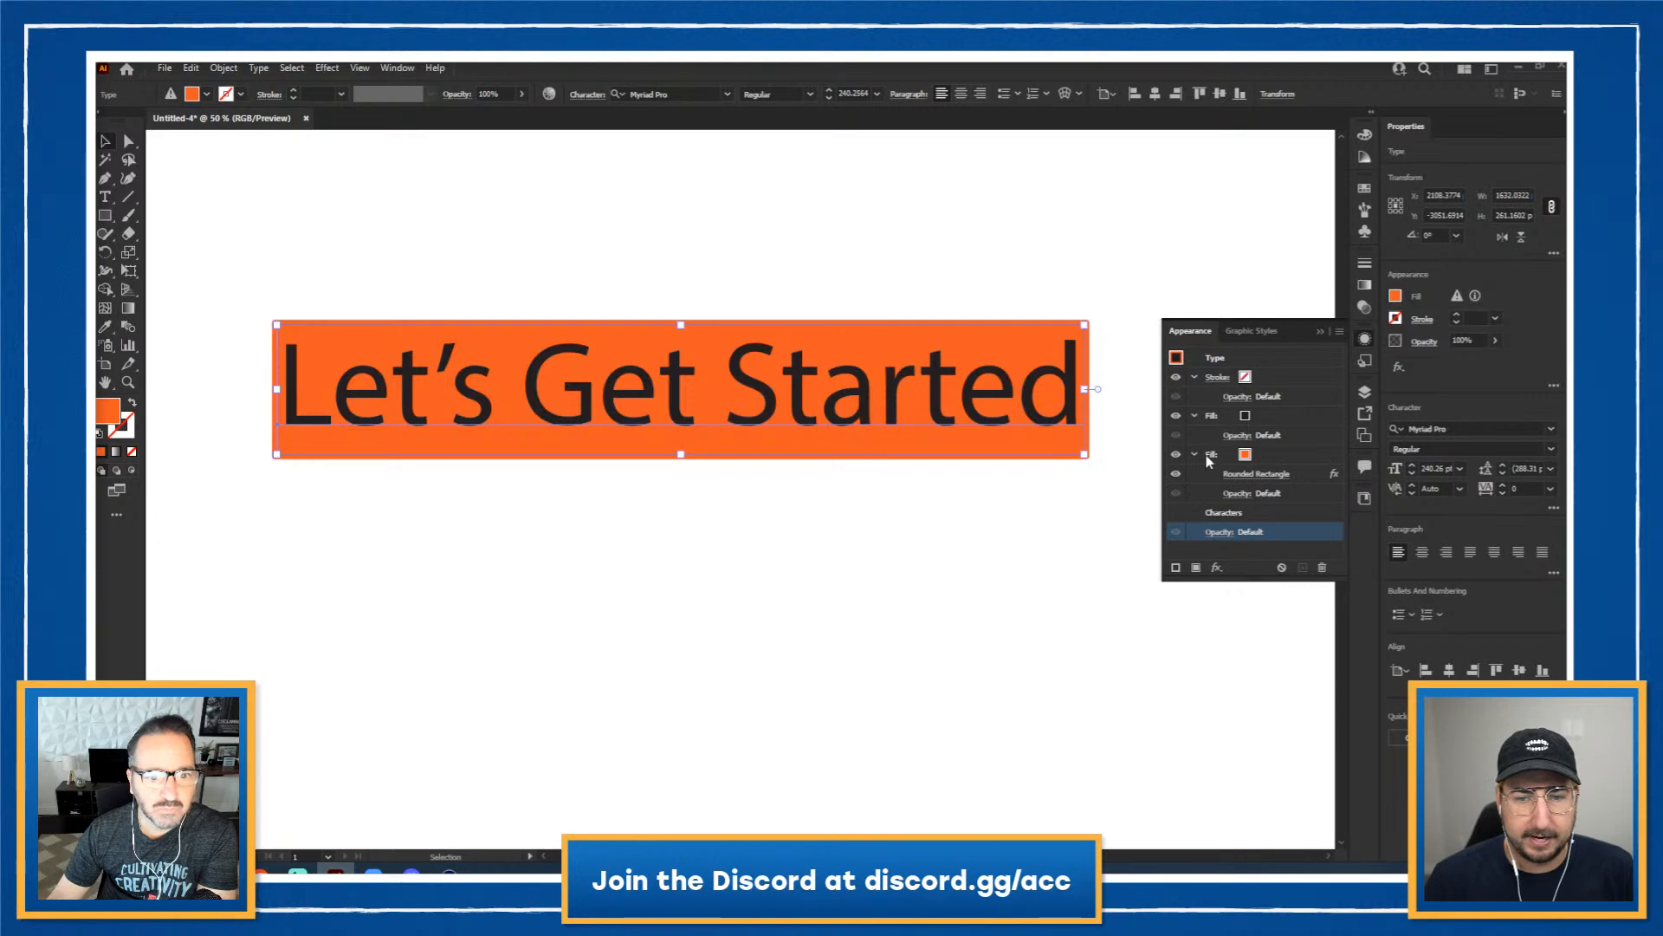
{"action": "left_click", "coordinate": [1246, 477]}
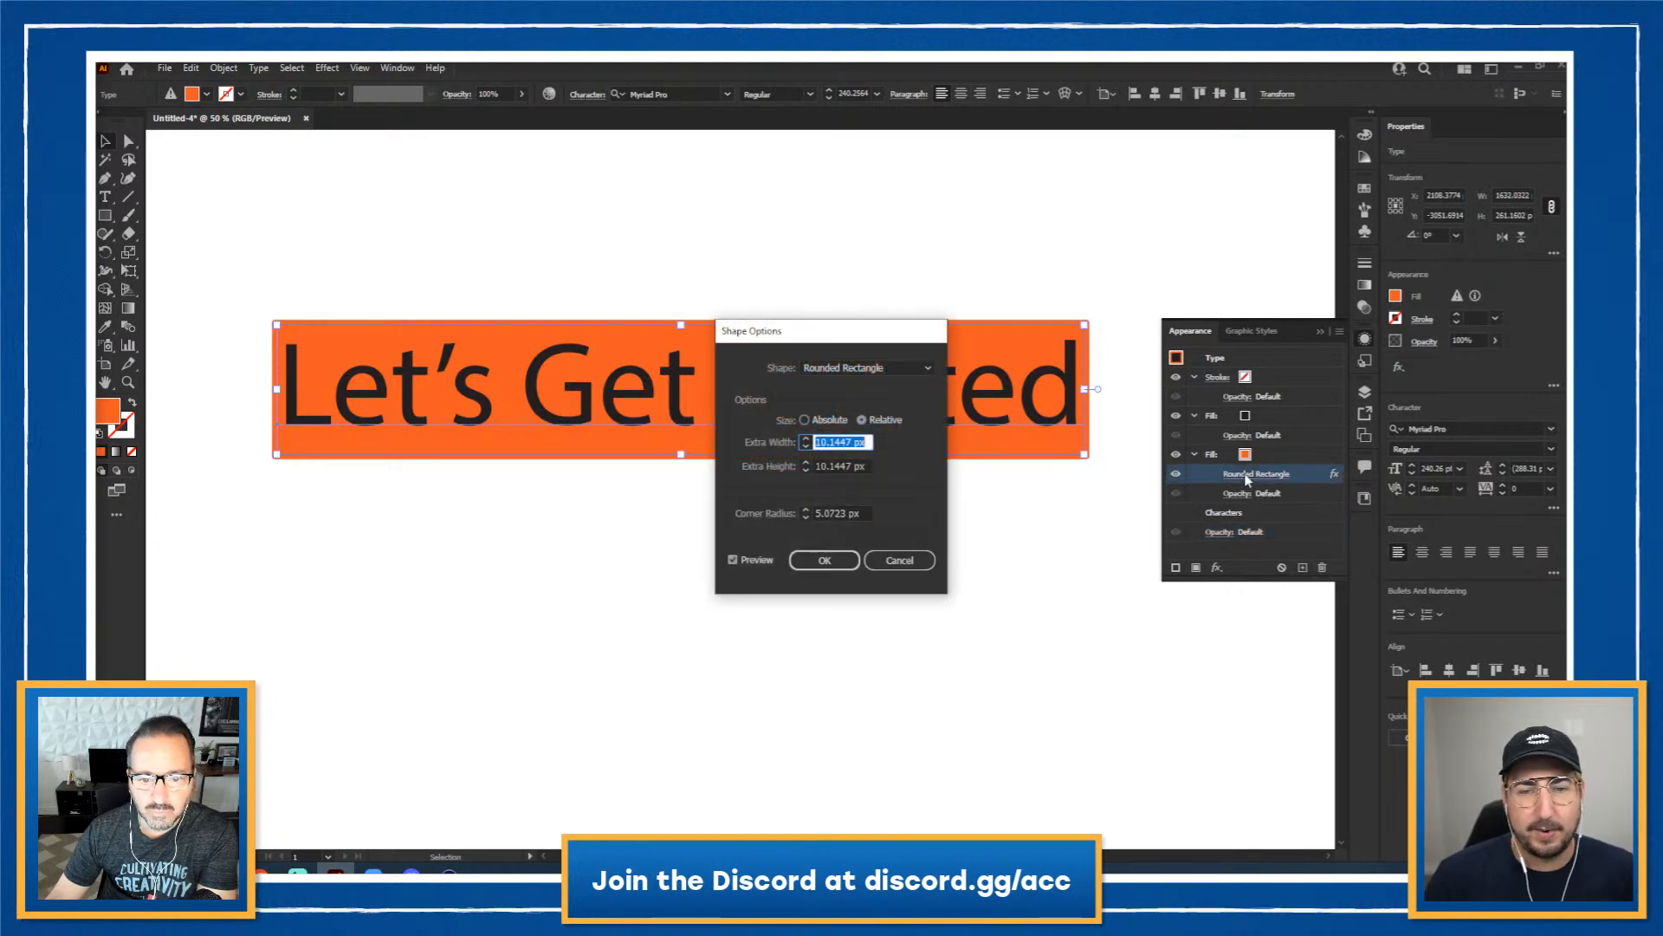
{"action": "type", "text": "30"}
{"action": "key", "text": "shift+Up"}
{"action": "key", "text": "shift+Up"}
{"action": "key", "text": "shift+Up"}
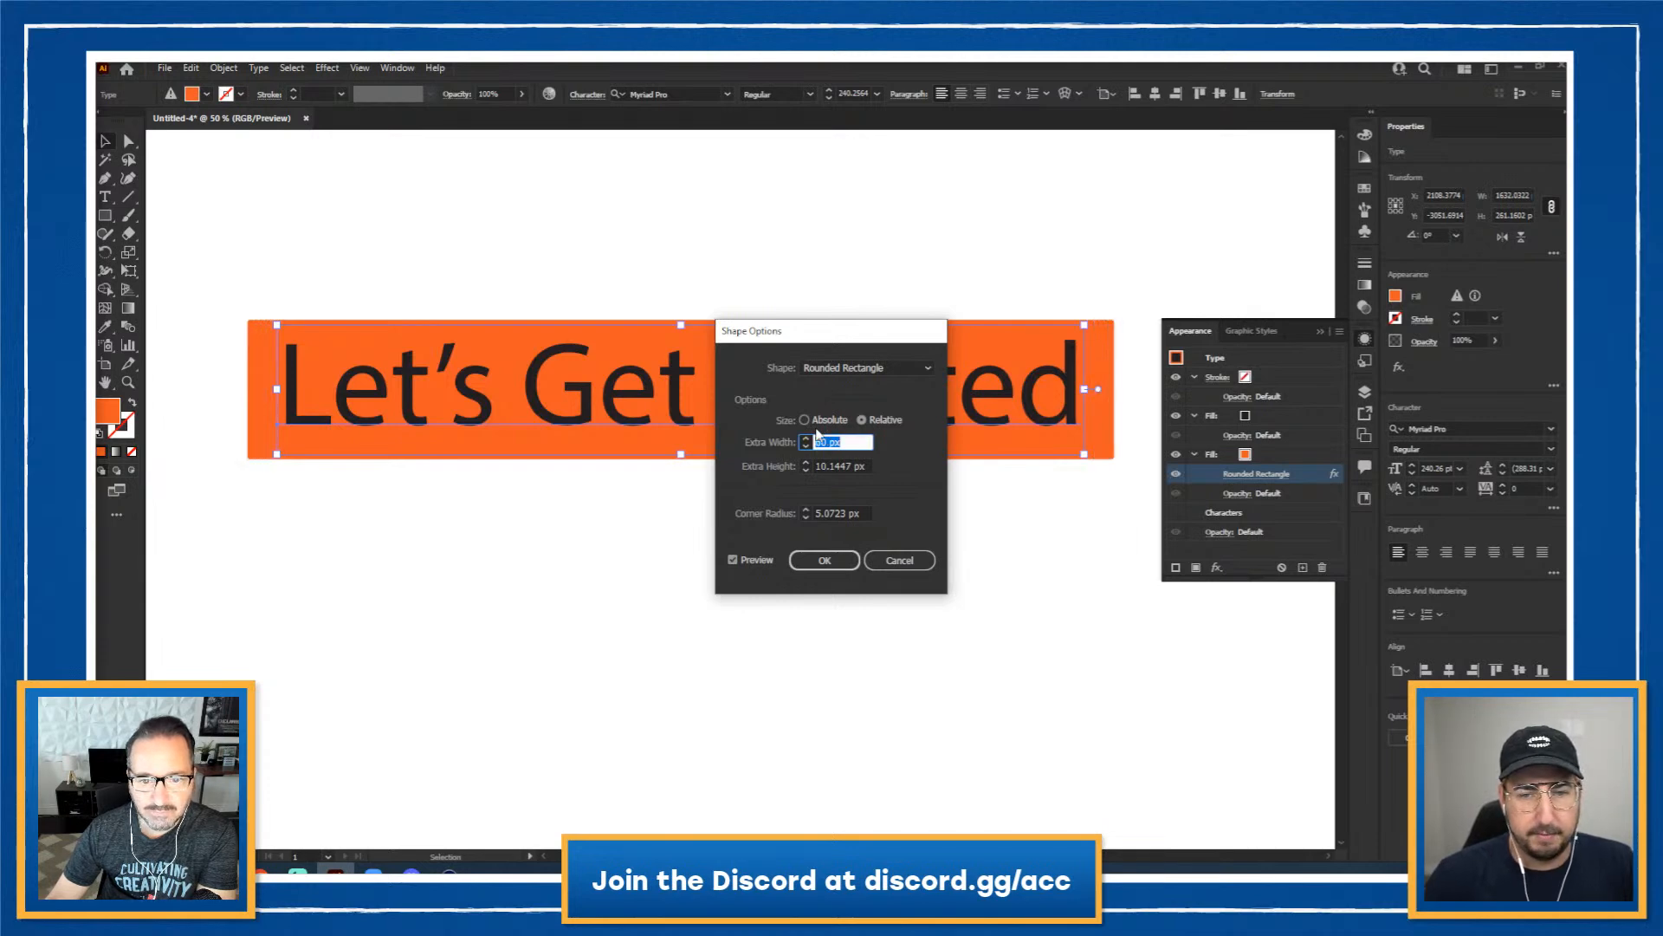
{"action": "left_click", "coordinate": [823, 564]}
Step: Replace the "Let's Get Started" text with "Welcome To" and "Office Hours" on two lines, and deselect it
{"action": "left_click", "coordinate": [693, 292]}
{"action": "key", "text": "t"}
{"action": "triple_click", "coordinate": [626, 387]}
{"action": "type", "text": "Wel"}
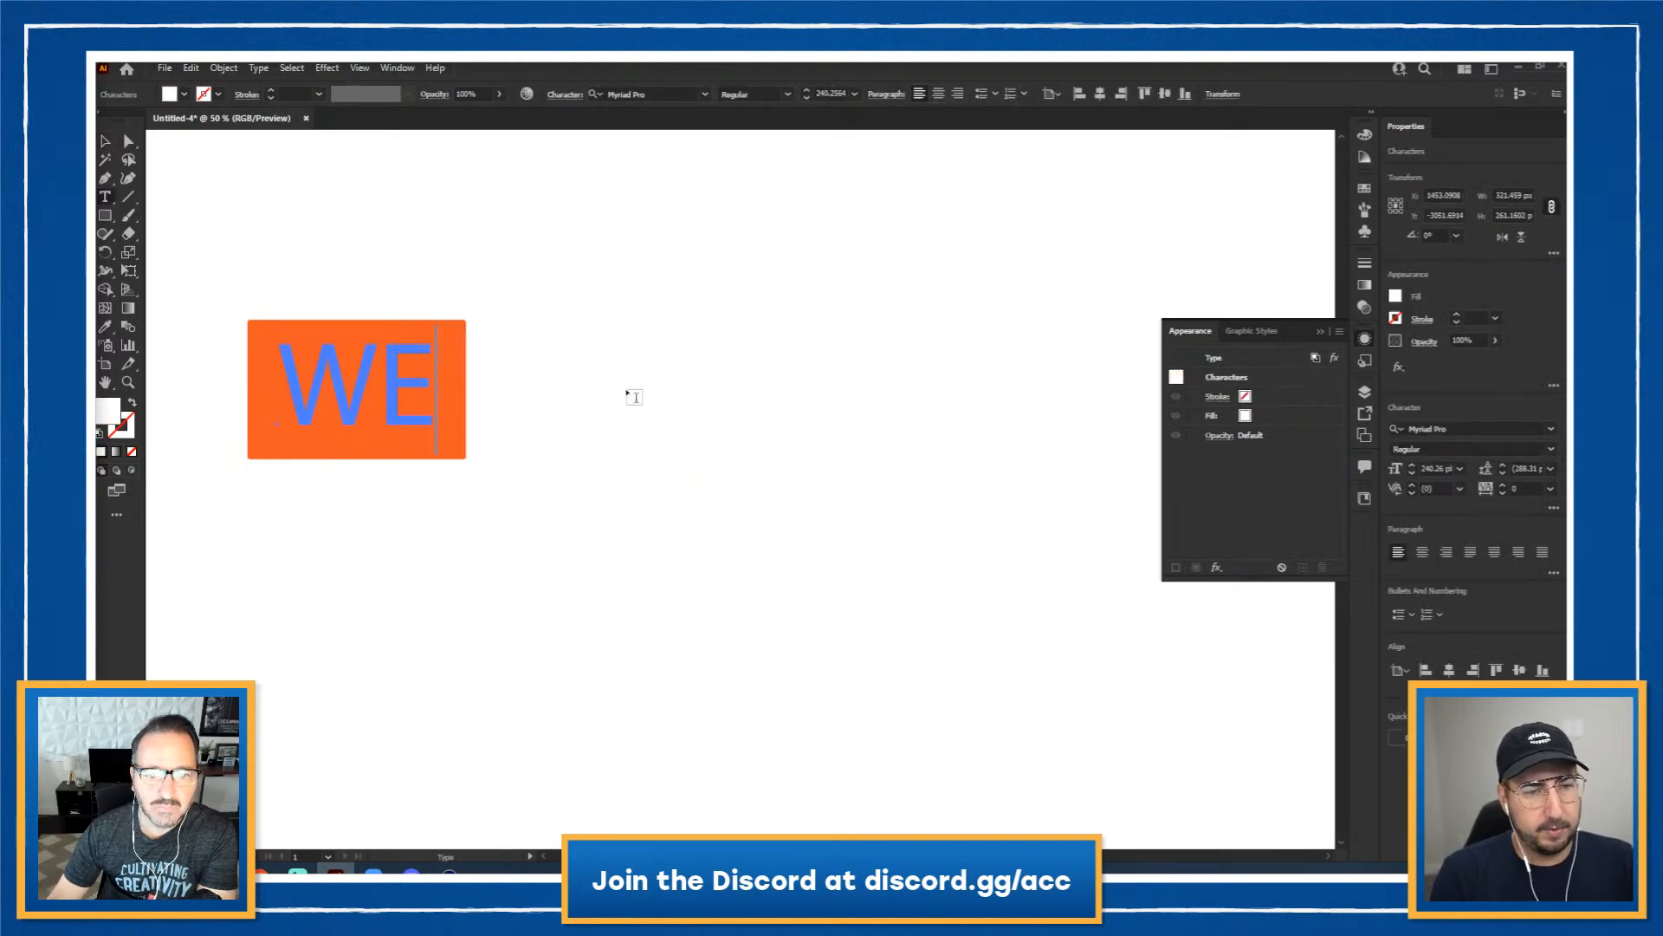
{"action": "type", "text": "come To"}
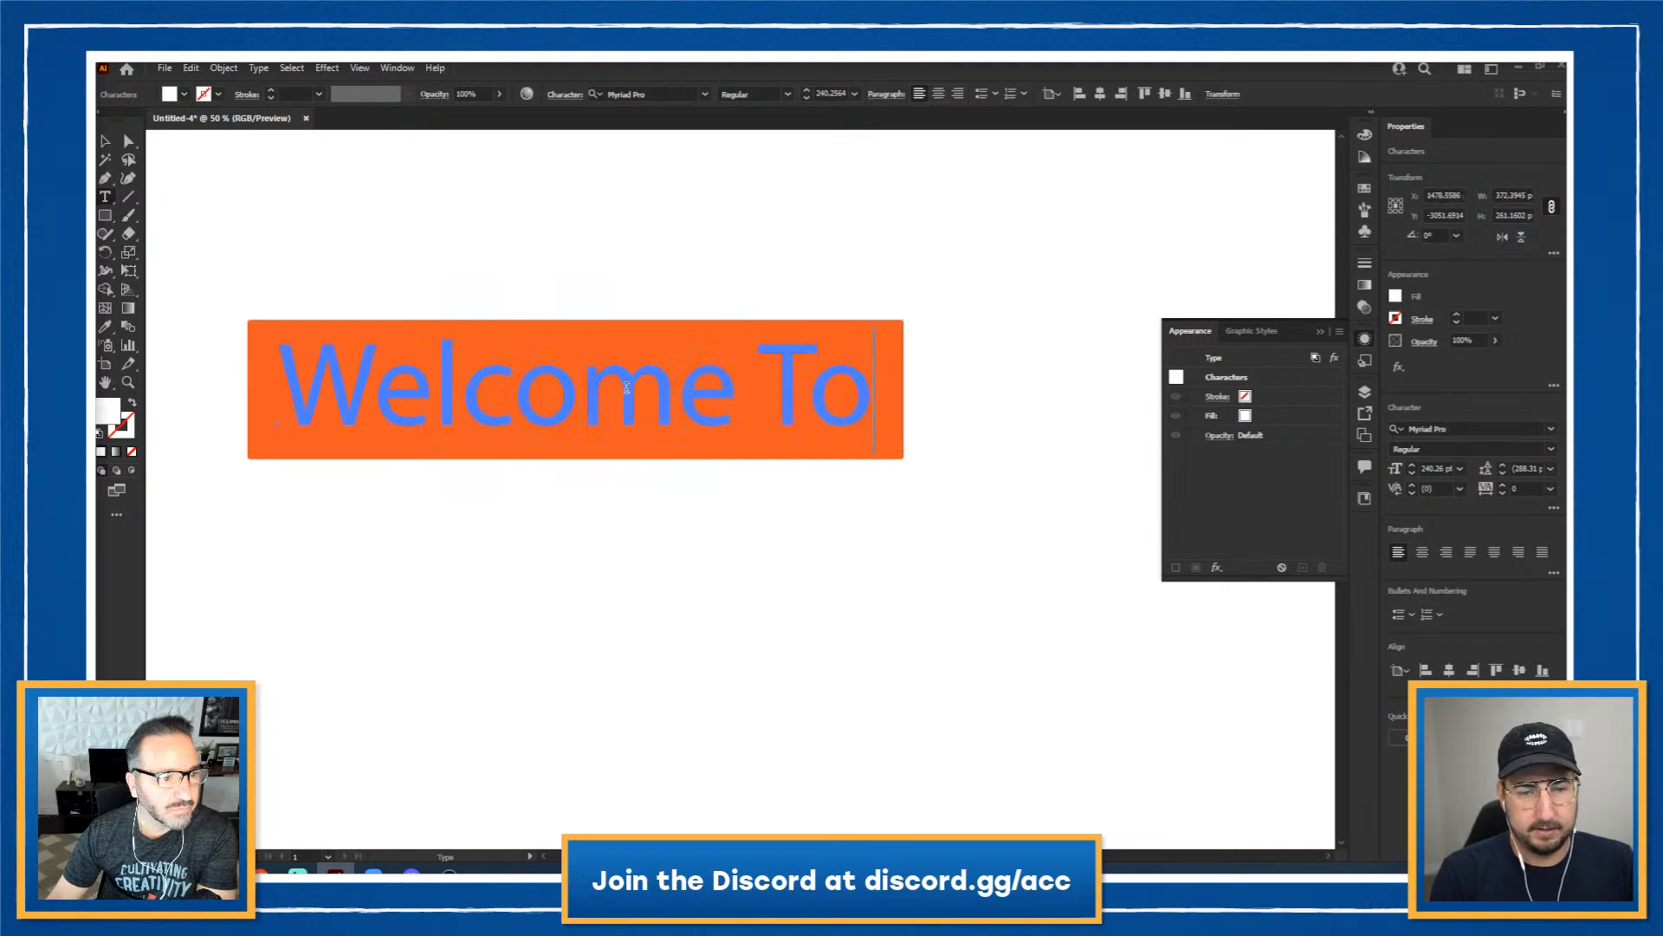
{"action": "key", "text": "Return"}
{"action": "type", "text": "Office Hours"}
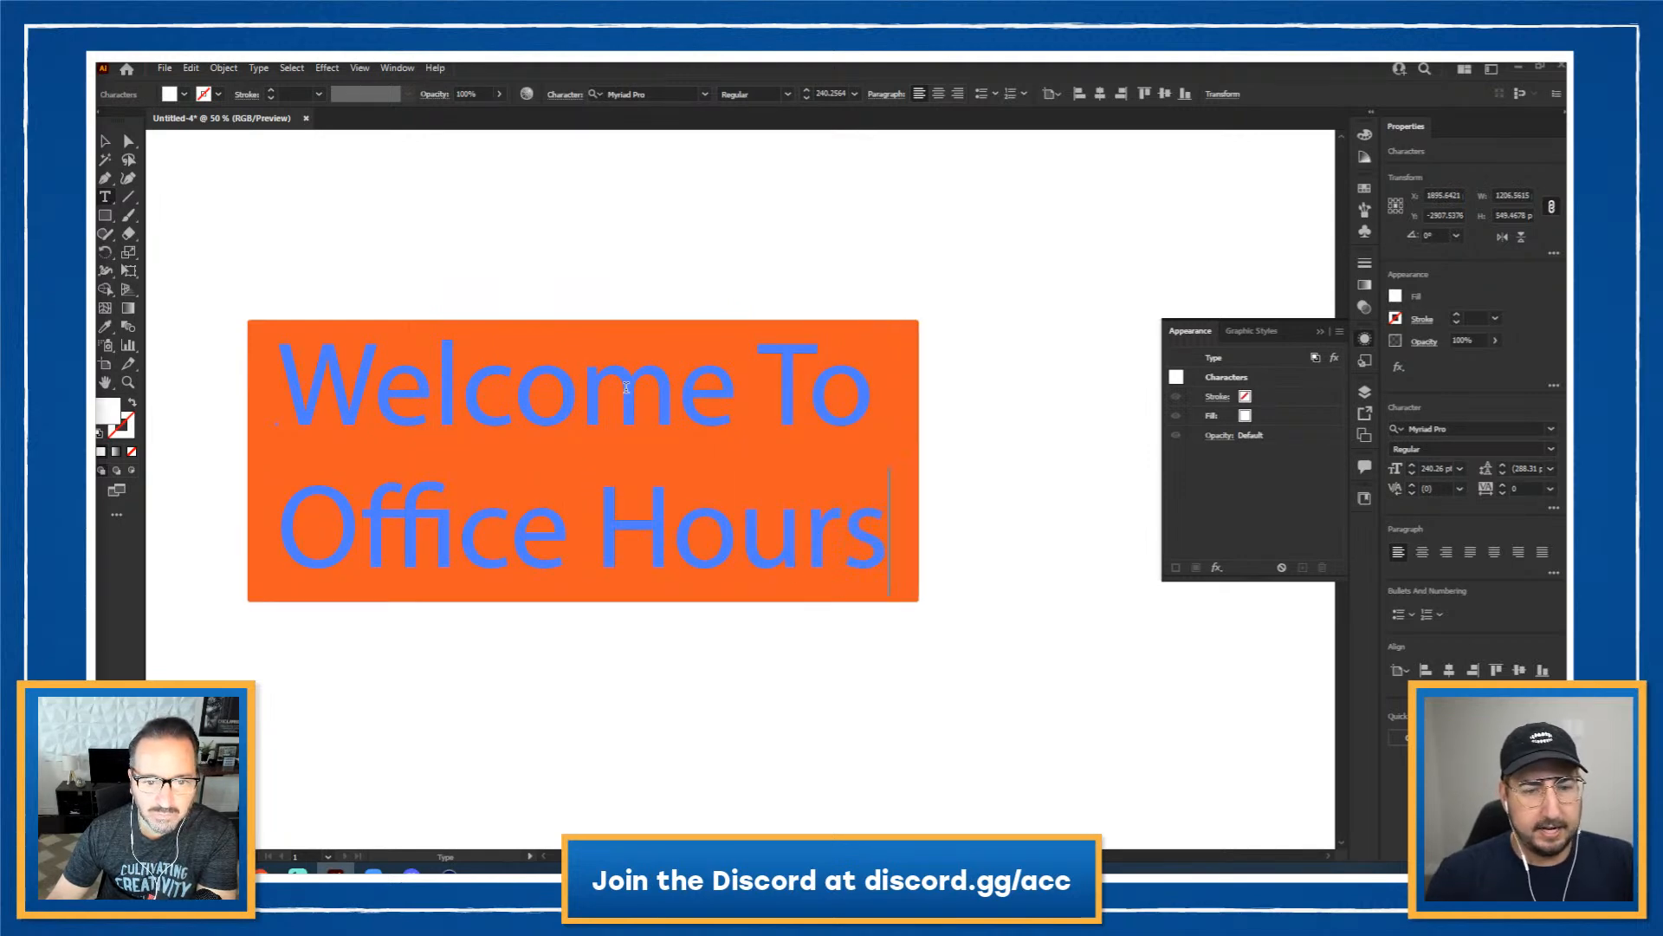
{"action": "left_click", "coordinate": [108, 143]}
{"action": "left_click", "coordinate": [530, 258]}
Step: Set the leading of the two-line "Welcome To Office Hours" text to 220 pt
{"action": "left_click_drag", "start_coordinate": [530, 258], "coordinate": [755, 269]}
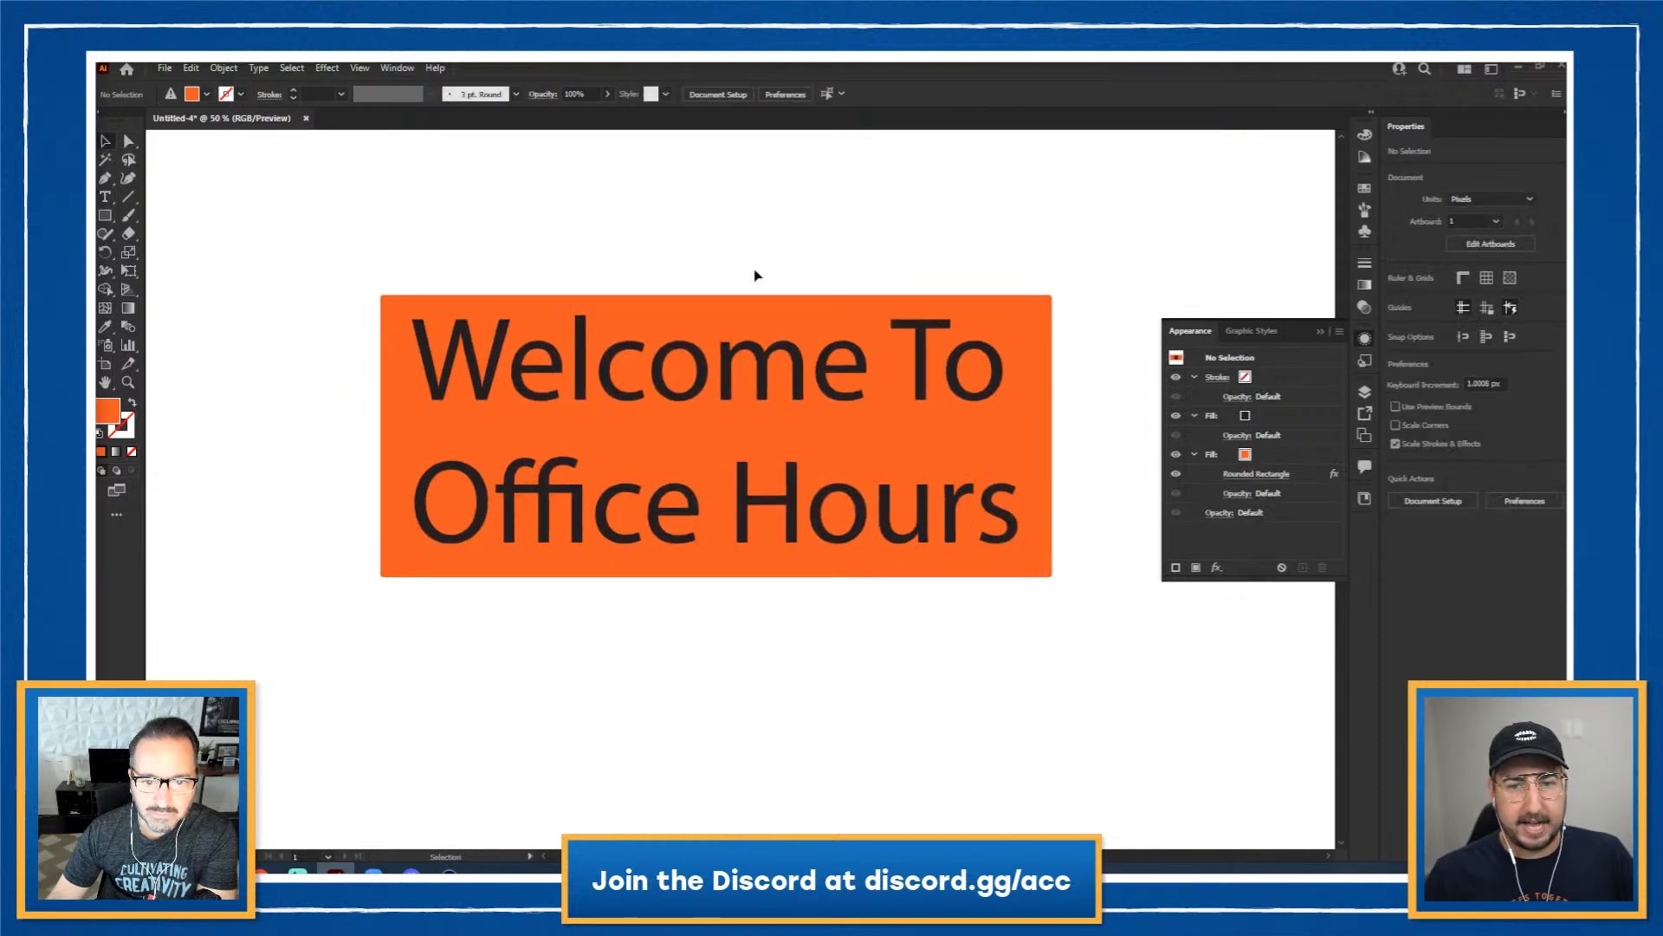
{"action": "left_click", "coordinate": [762, 350]}
{"action": "key", "text": "ctrl+t"}
{"action": "left_click", "coordinate": [1032, 307]}
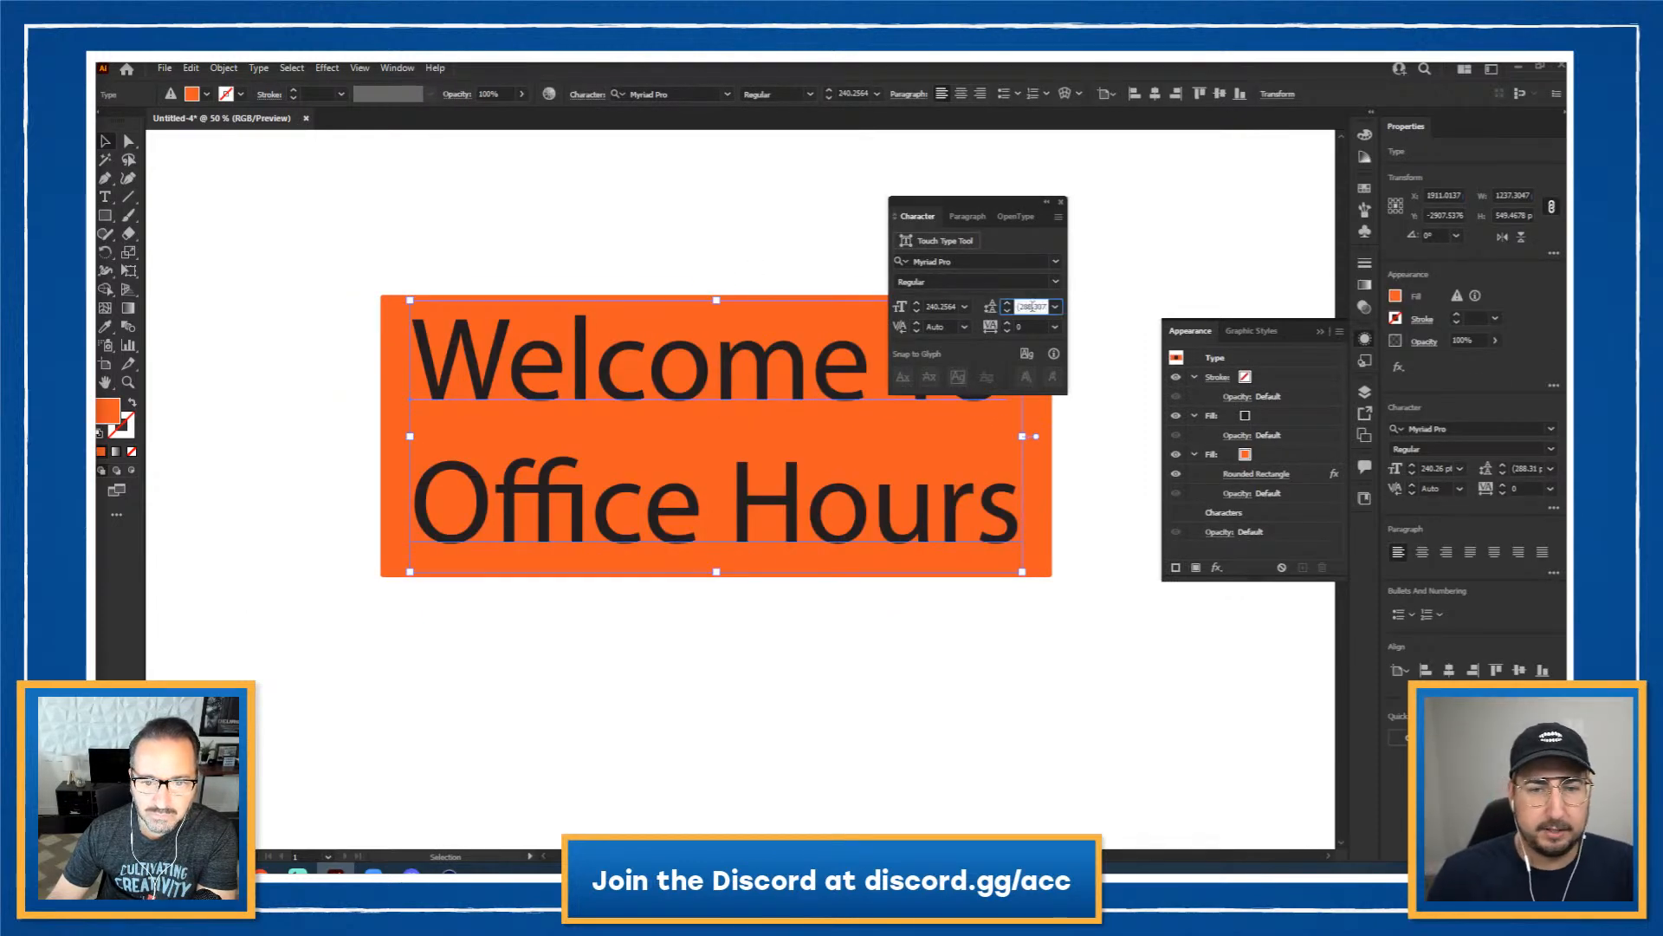
{"action": "type", "text": "220"}
{"action": "key", "text": "Return"}
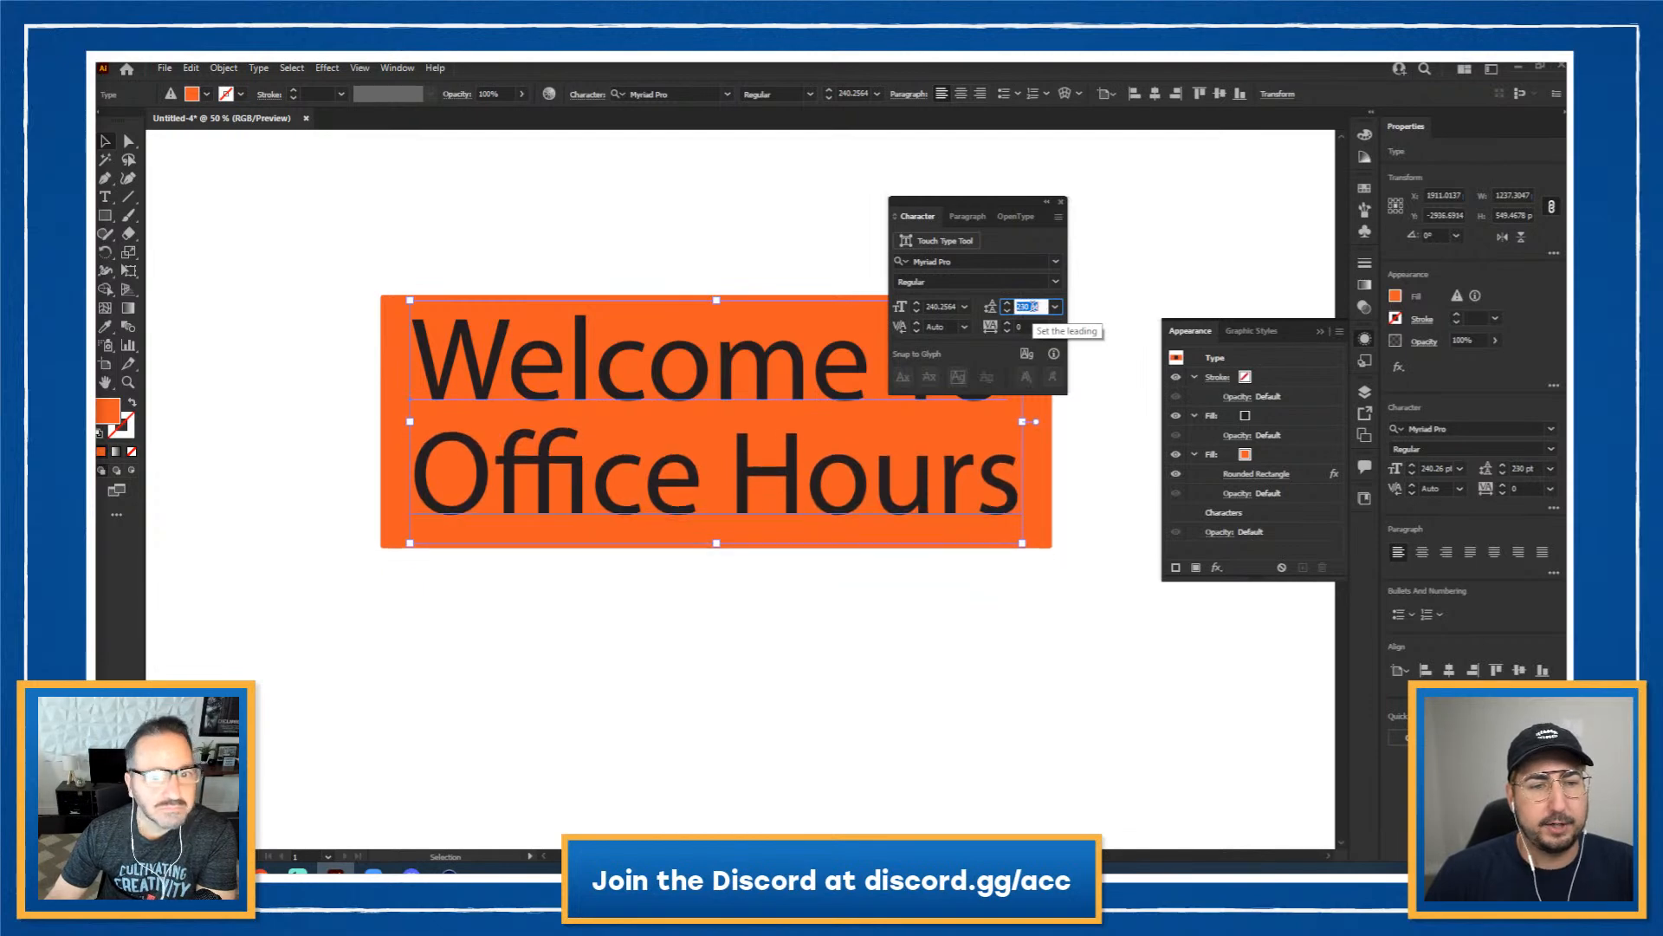
{"action": "left_click", "coordinate": [1061, 202]}
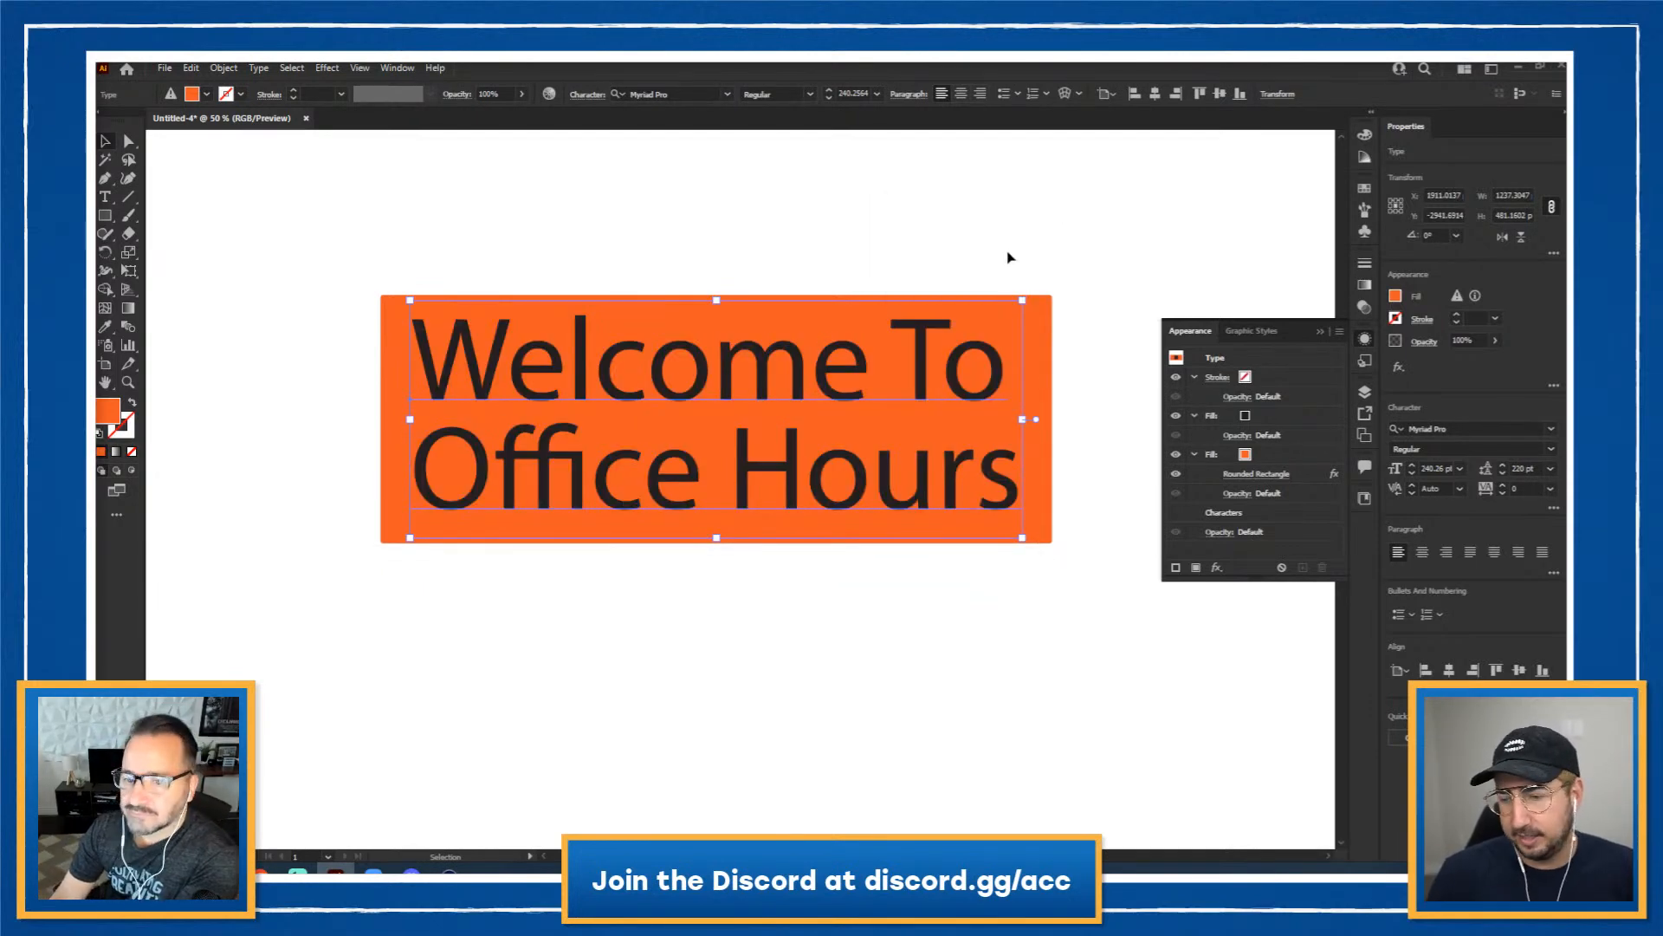
Step: Change the upper fill of the "Welcome To Office Hours" text to the white swatch
{"action": "left_click", "coordinate": [1245, 418]}
{"action": "left_click", "coordinate": [1245, 417]}
{"action": "left_click", "coordinate": [1121, 443]}
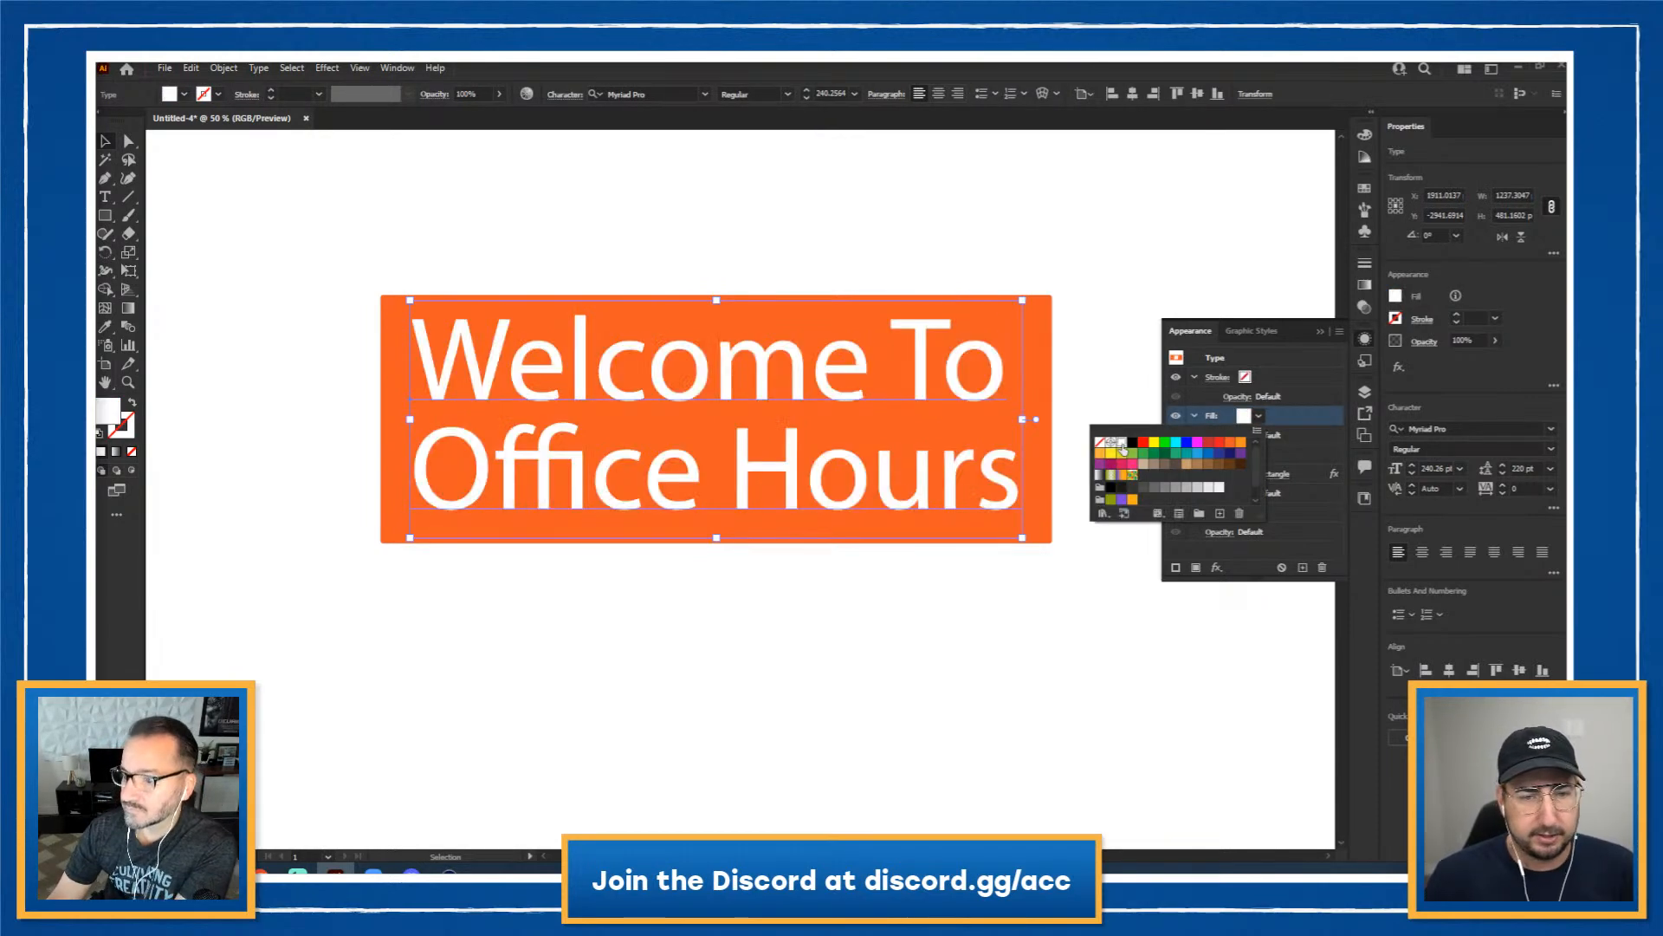
Step: Set the font of the "Welcome To Office Hours" text to Adobe Clean Black
{"action": "left_click", "coordinate": [650, 95]}
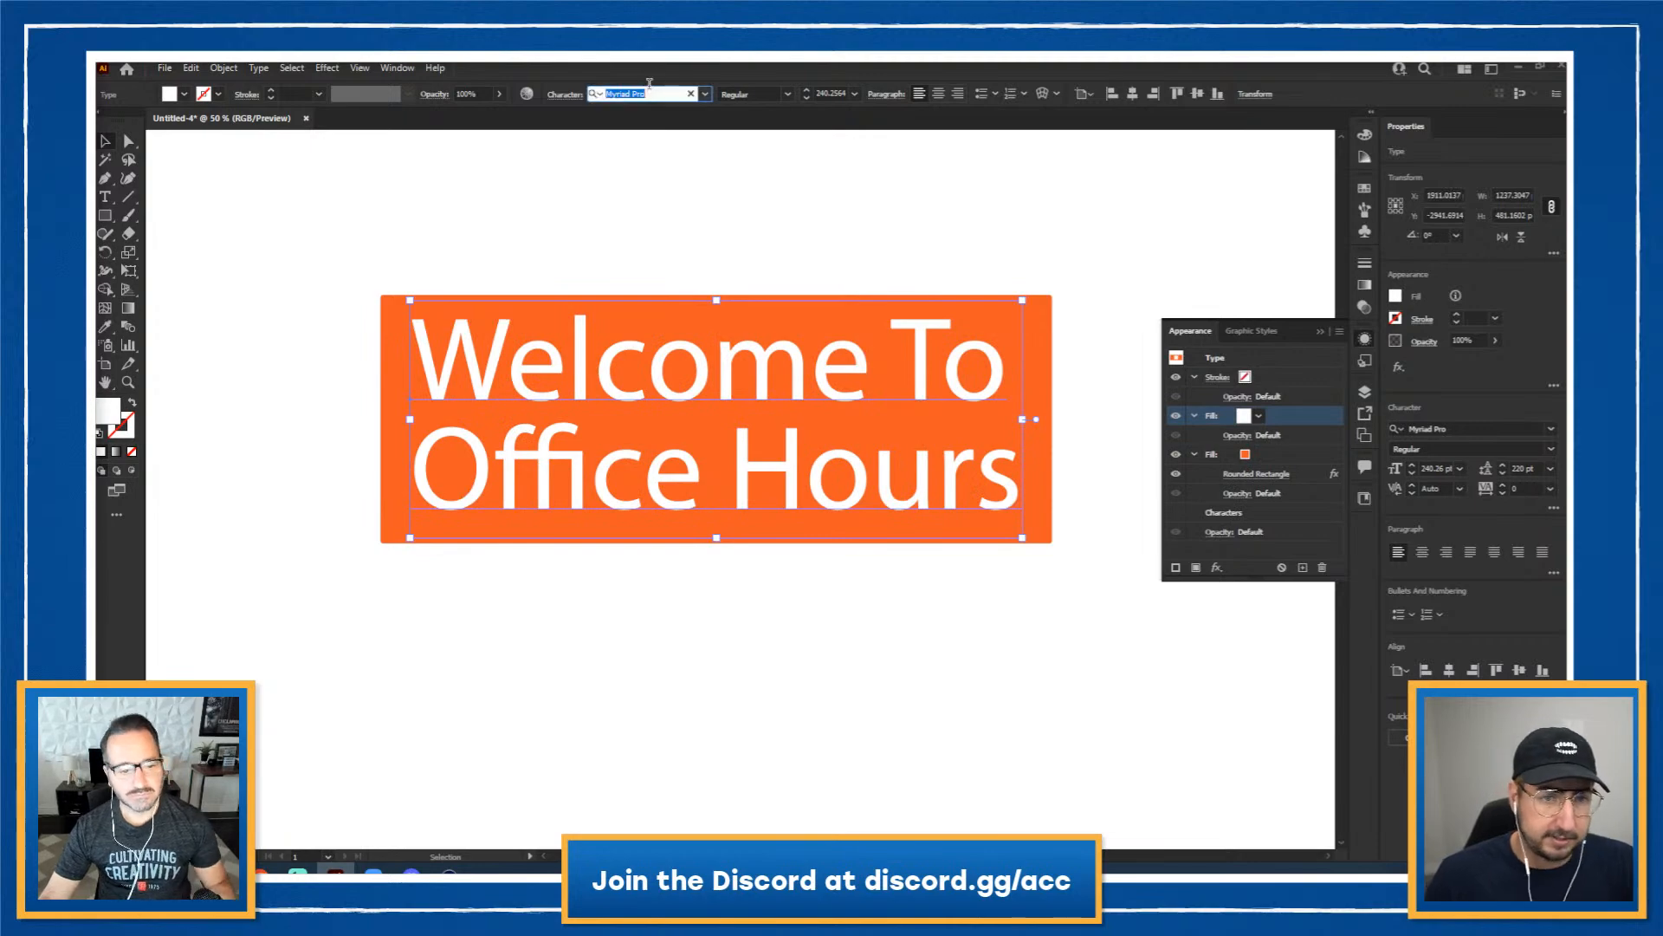
{"action": "type", "text": "adobe"}
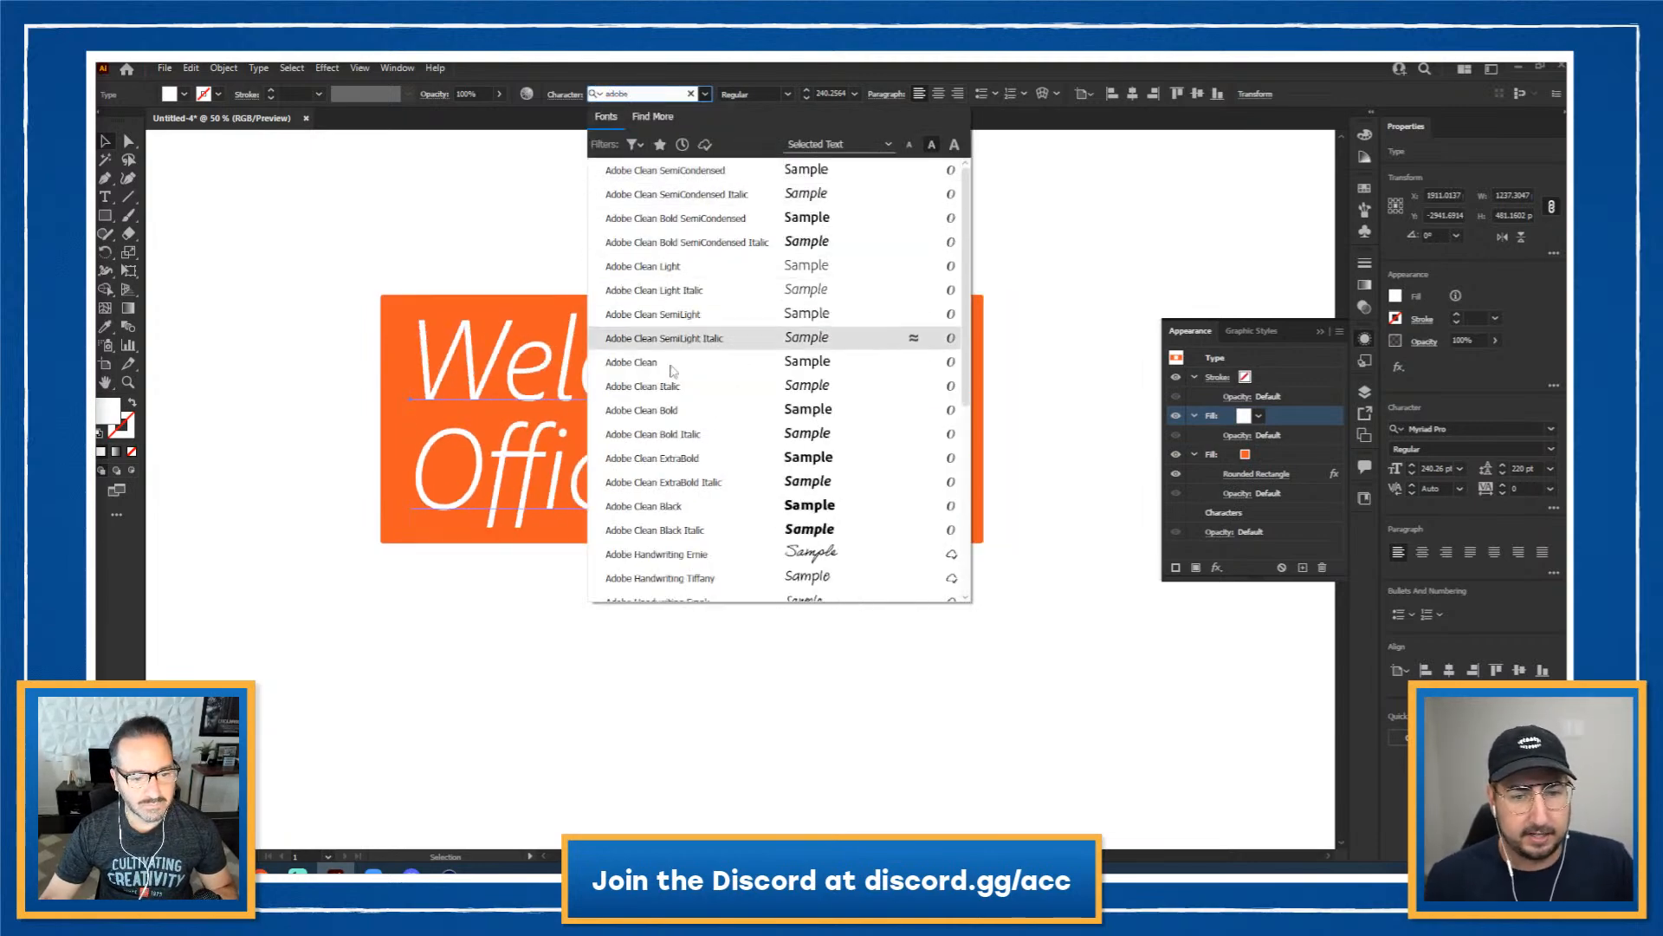
{"action": "left_click", "coordinate": [705, 506]}
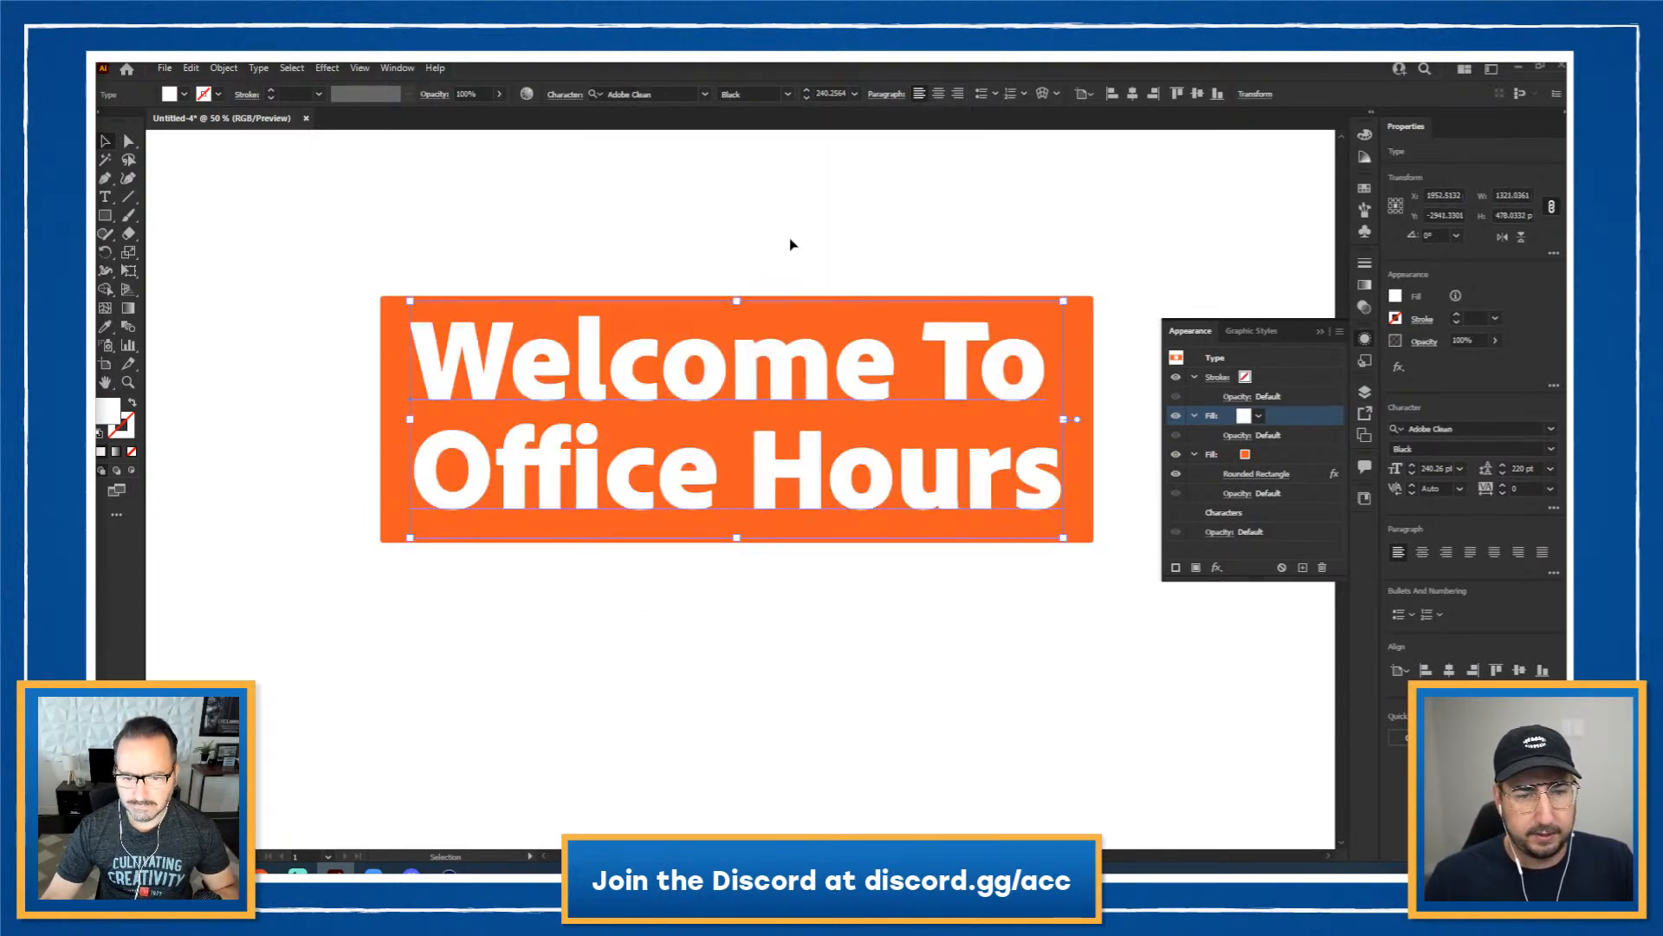
Step: Set the font of the "Welcome To Office Hours" text to Stolzl Bold
{"action": "left_click", "coordinate": [665, 95]}
{"action": "type", "text": "stol"}
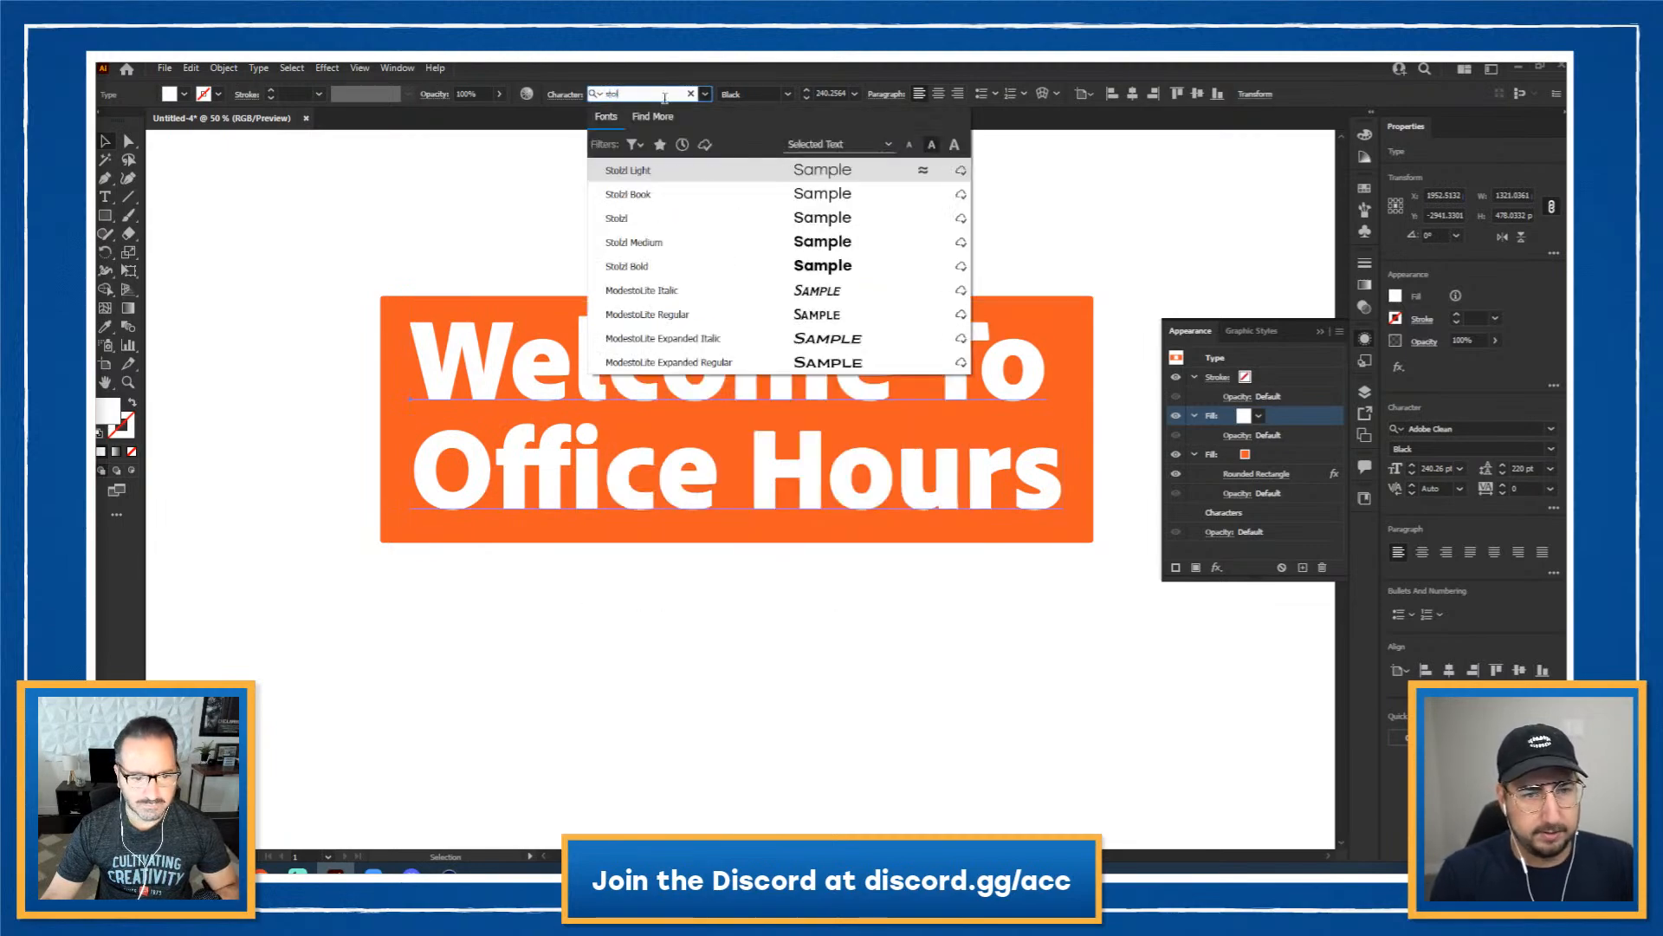
{"action": "left_click", "coordinate": [651, 270]}
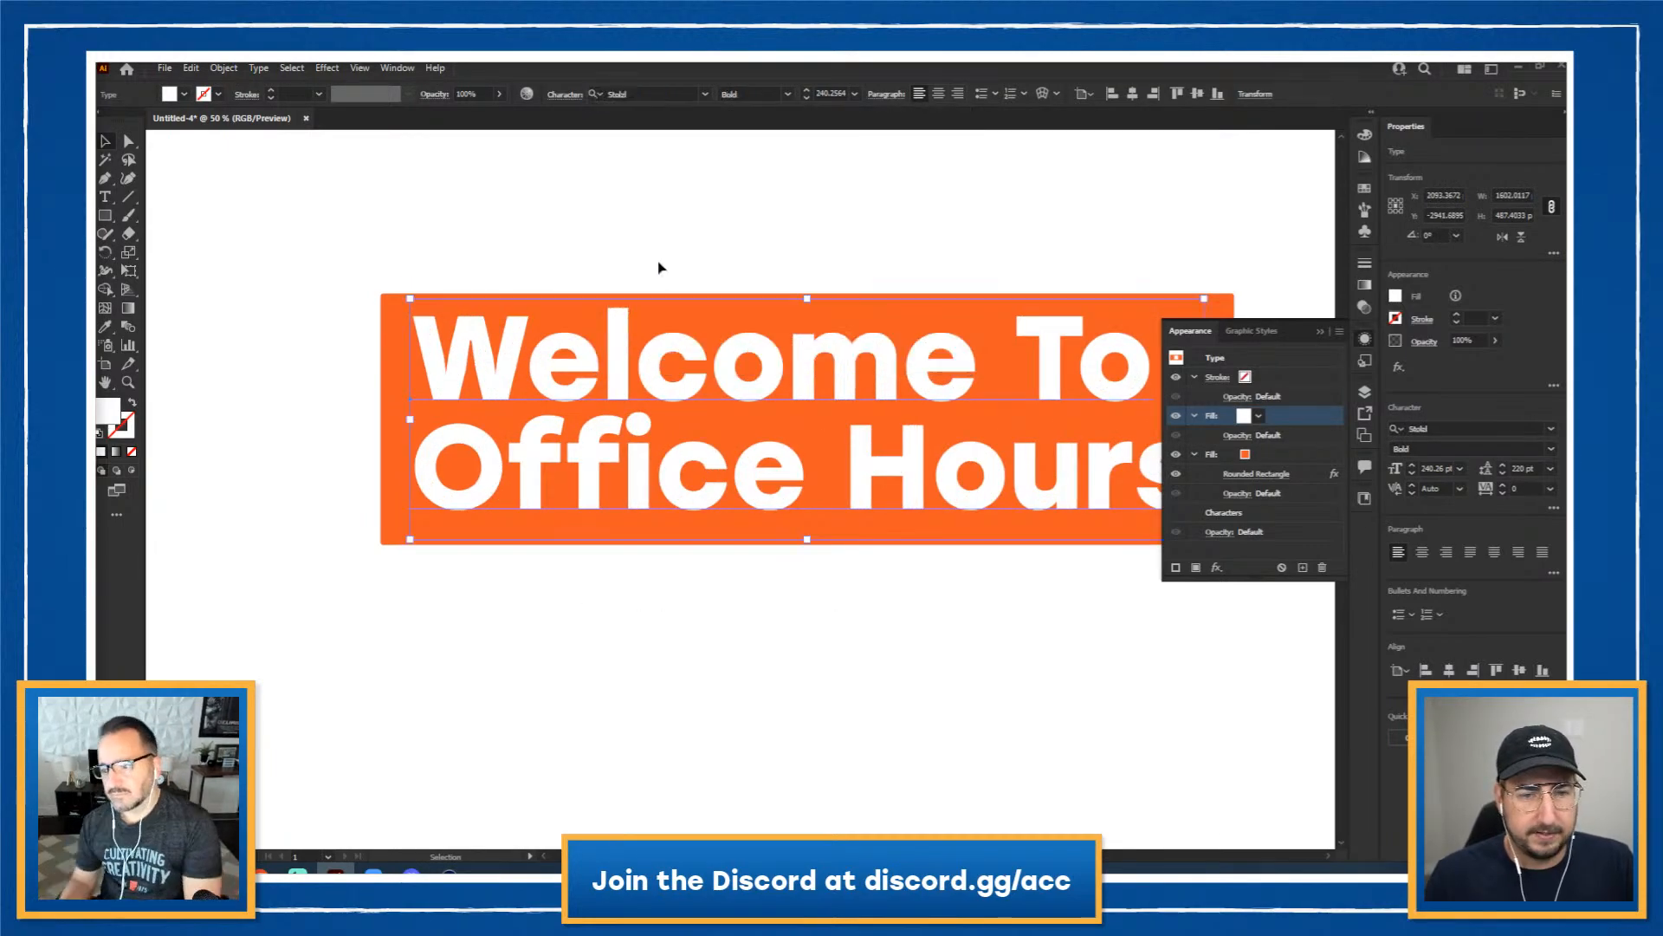
Step: Center-align the two lines of the "Welcome To Office Hours" text
{"action": "left_click", "coordinate": [823, 234]}
{"action": "left_click_drag", "start_coordinate": [934, 252], "coordinate": [753, 219]}
{"action": "left_click", "coordinate": [754, 310]}
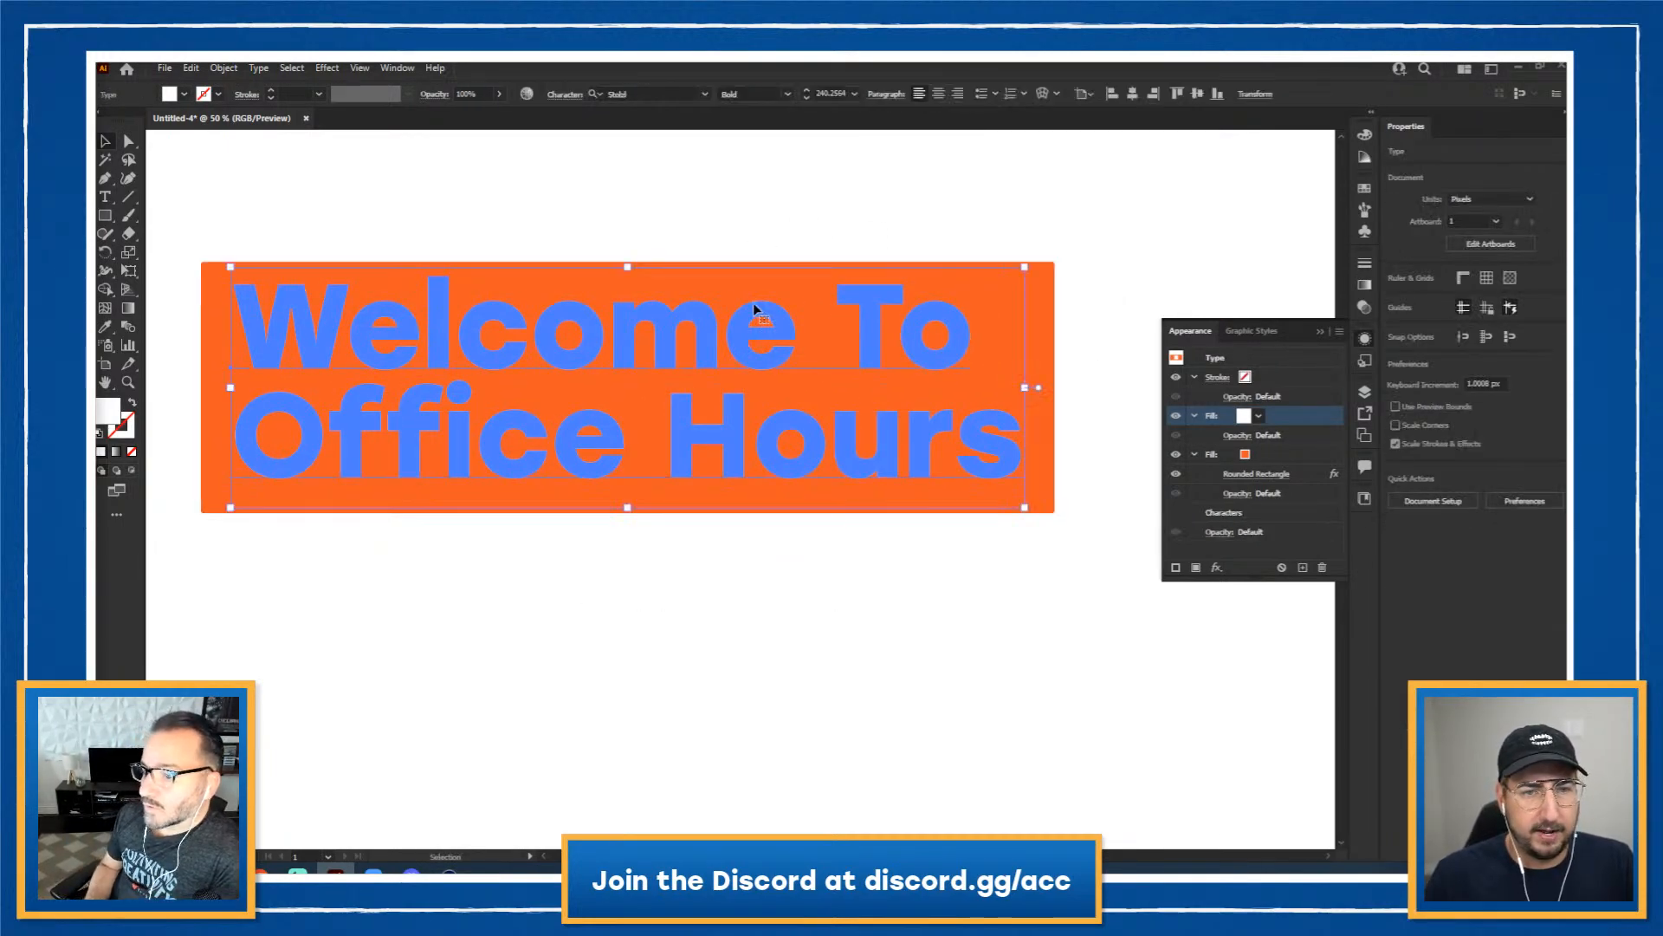
{"action": "left_click", "coordinate": [938, 93]}
{"action": "left_click", "coordinate": [910, 192]}
Step: Set the corner radius of the orange fill's Rounded Rectangle effect to 80 px and deselect the text
{"action": "left_click_drag", "start_coordinate": [680, 404], "coordinate": [1140, 410]}
{"action": "left_click", "coordinate": [927, 377]}
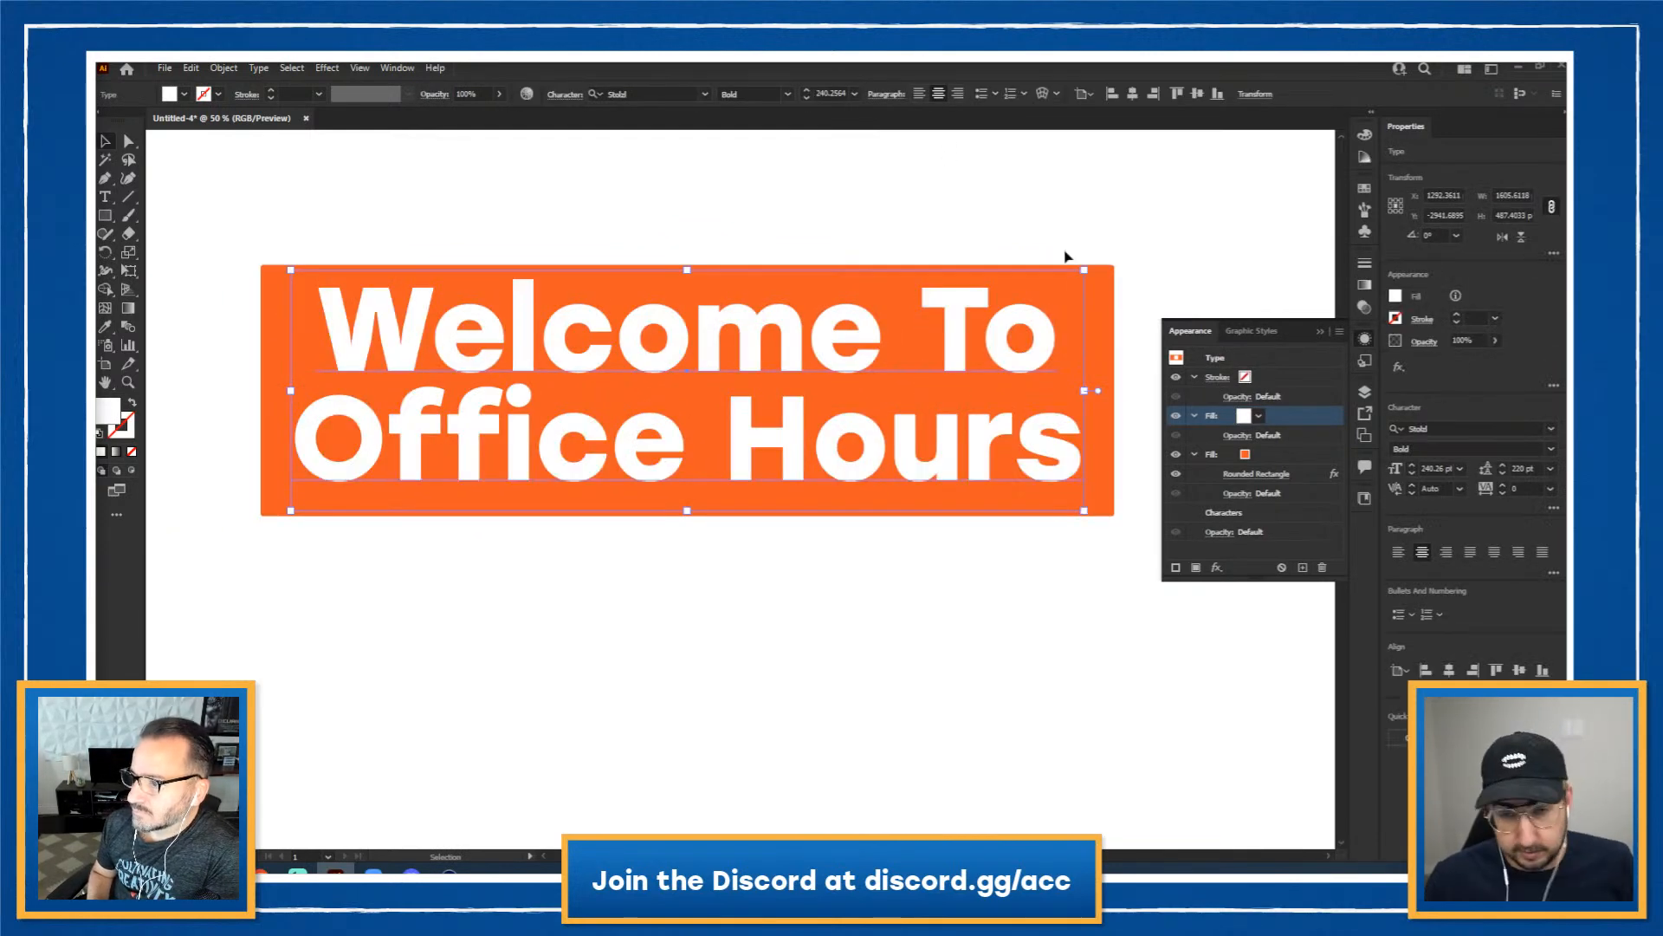
{"action": "left_click", "coordinate": [1247, 475]}
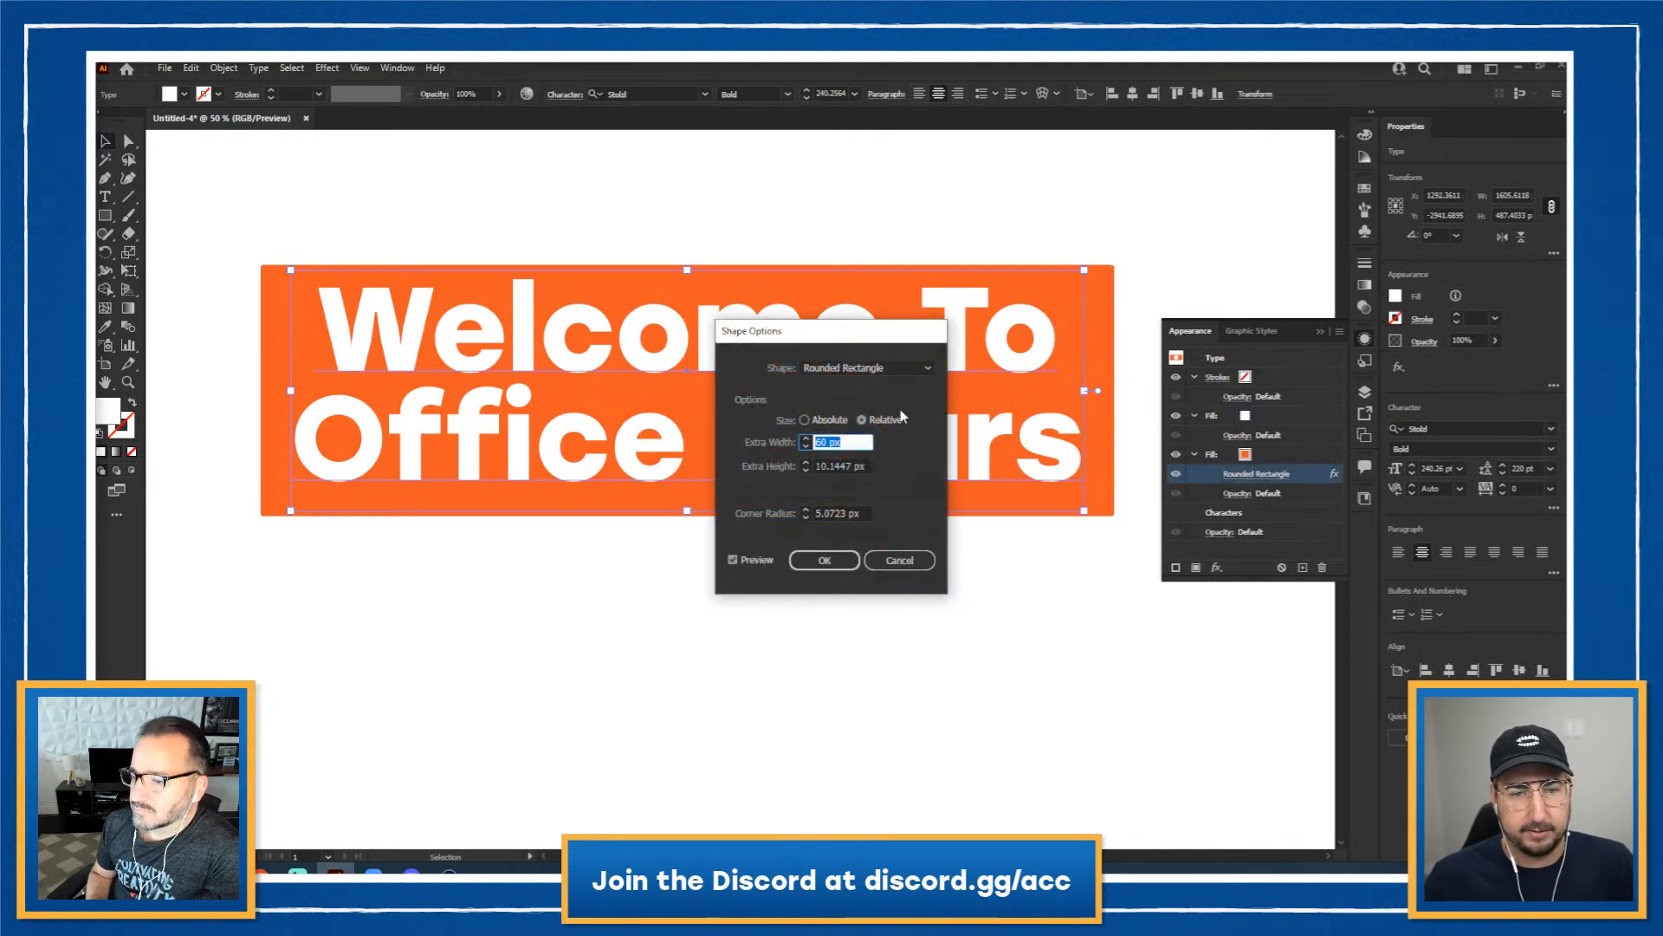
{"action": "left_click", "coordinate": [833, 512]}
{"action": "key", "text": "shift+Up"}
{"action": "key", "text": "shift+Up"}
{"action": "key", "text": "shift+Up"}
{"action": "key", "text": "shift+Up"}
{"action": "key", "text": "shift+Up"}
{"action": "key", "text": "shift+Up"}
{"action": "key", "text": "shift+Up"}
{"action": "key", "text": "shift+Up"}
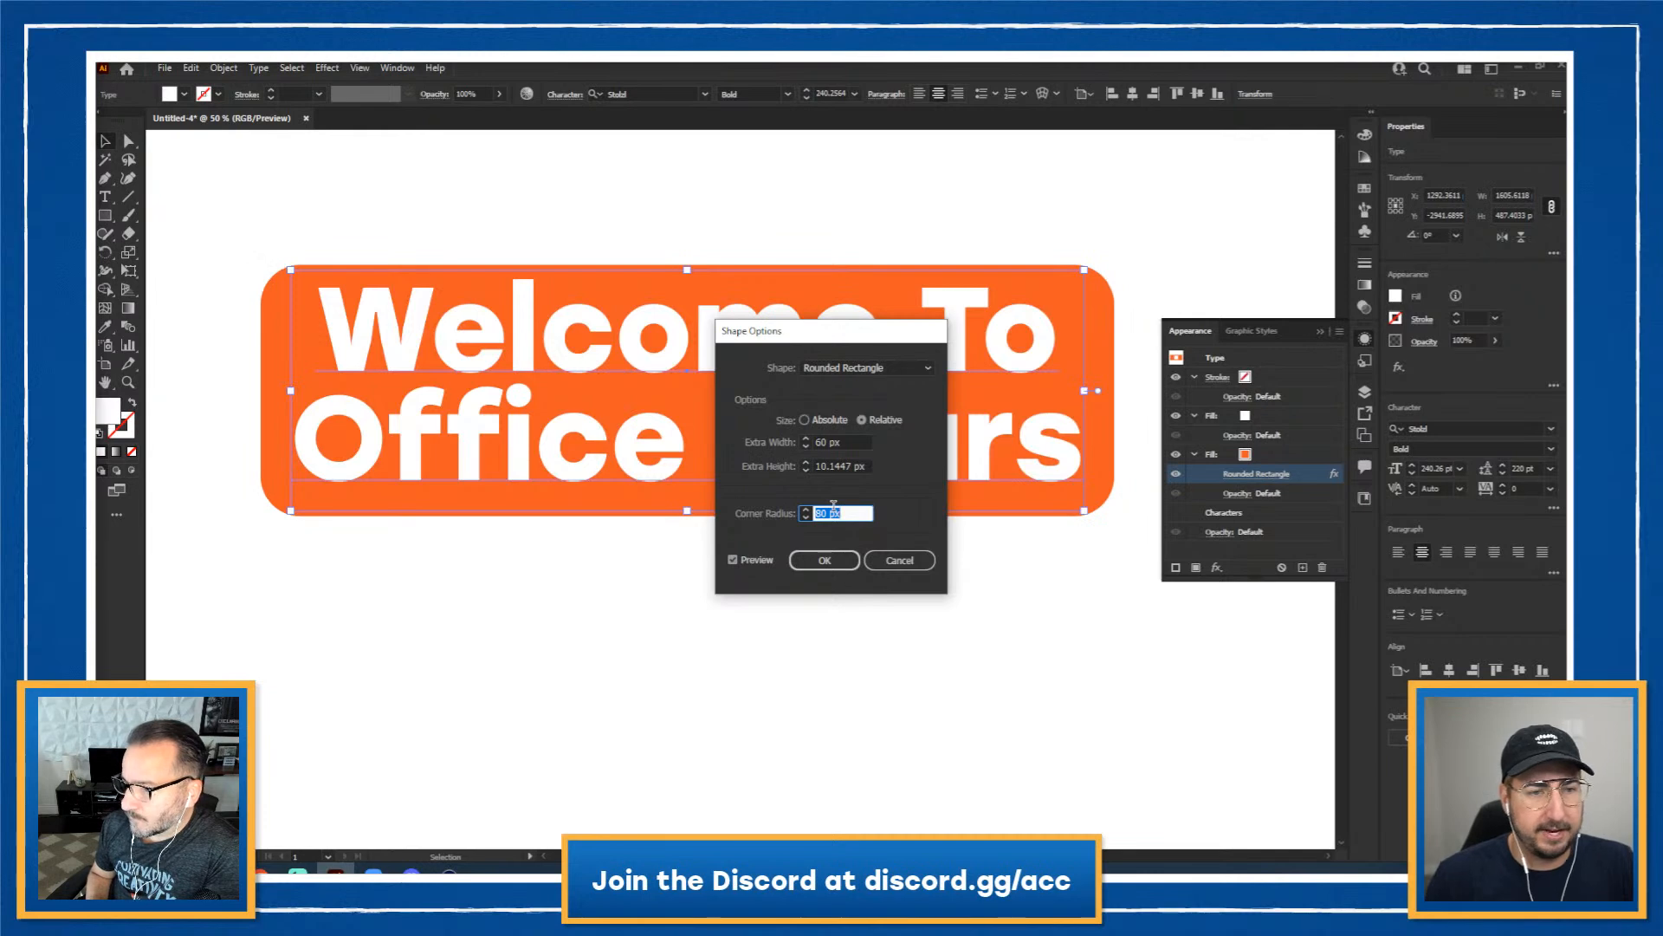
{"action": "left_click", "coordinate": [824, 559]}
{"action": "left_click", "coordinate": [925, 234]}
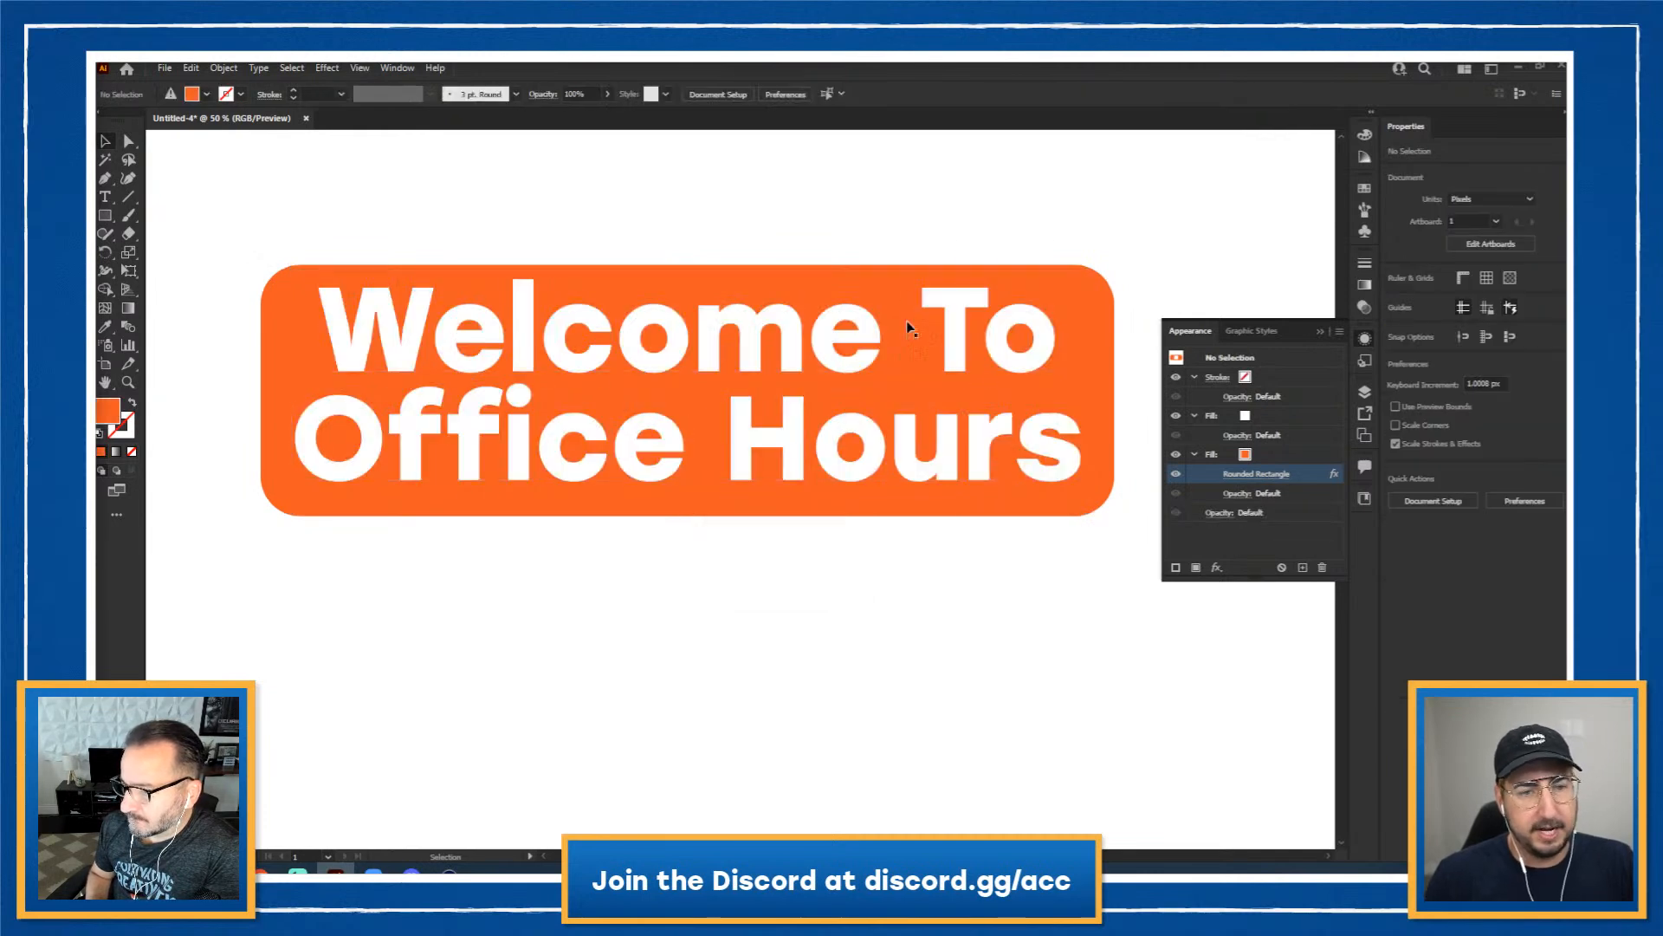
{"action": "key", "text": "z"}
{"action": "left_click", "coordinate": [859, 401], "text": "alt"}
{"action": "left_click", "coordinate": [858, 450], "text": "alt"}
{"action": "left_click_drag", "start_coordinate": [619, 500], "coordinate": [719, 432]}
{"action": "left_click", "coordinate": [720, 431]}
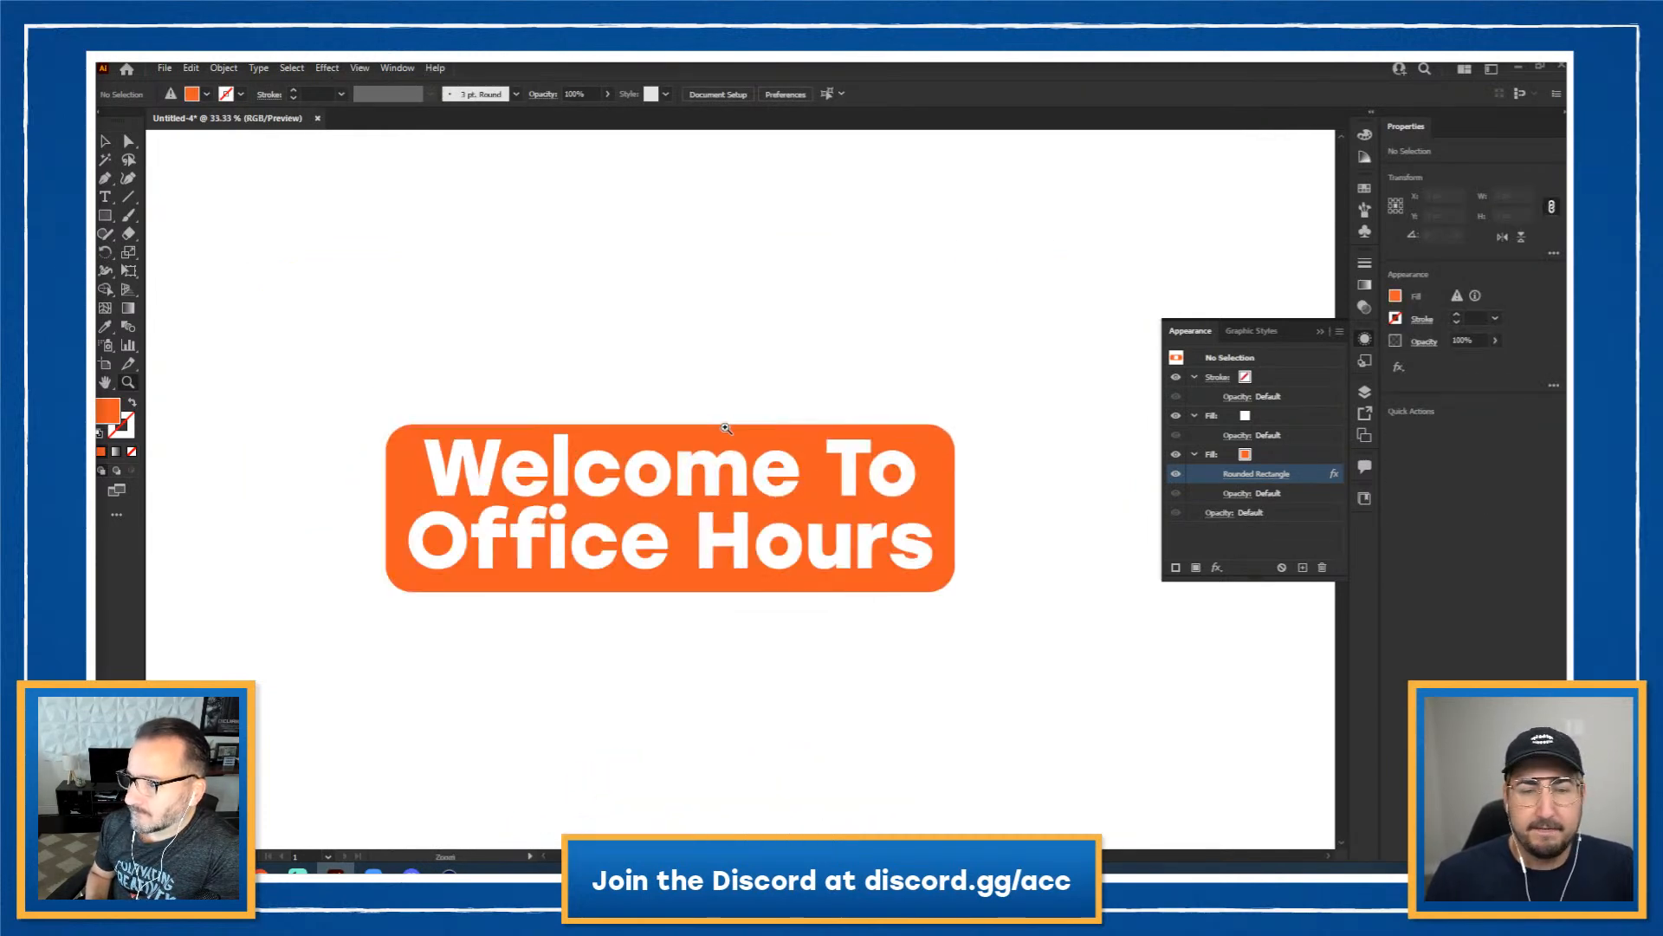